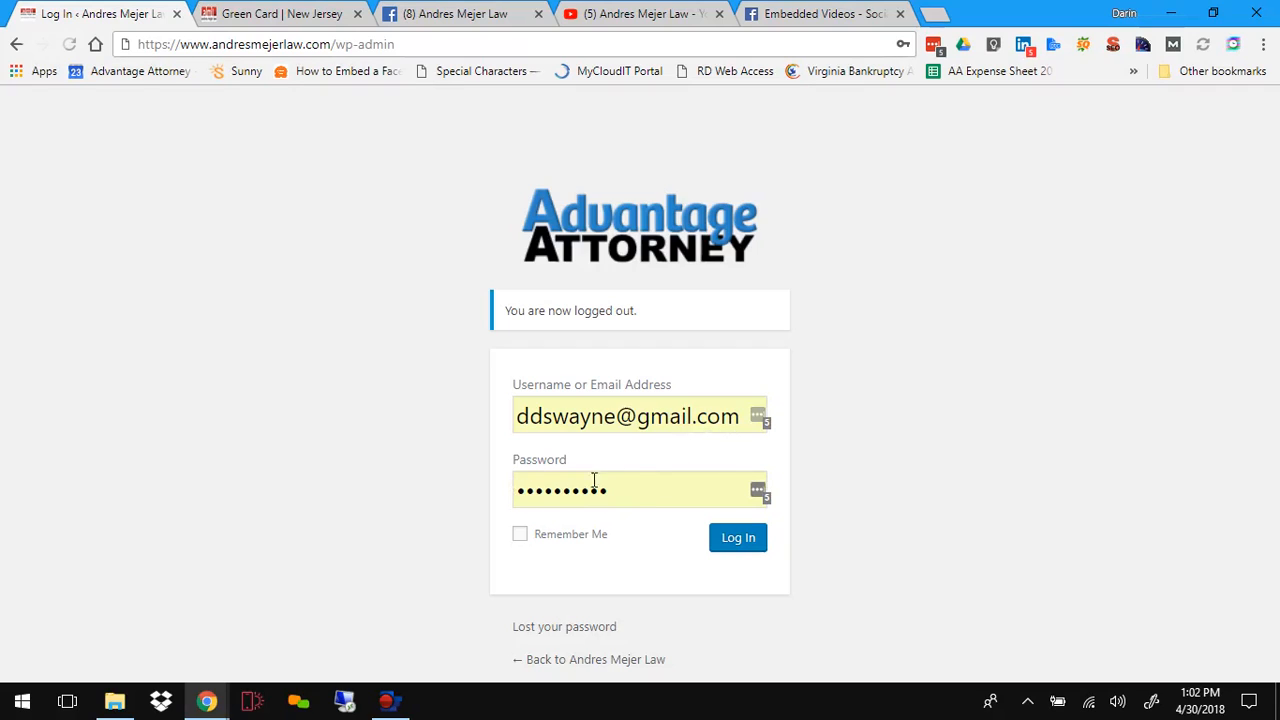
Step: Log in to the WordPress admin and start adding a new post
{"action": "left_click", "coordinate": [756, 546]}
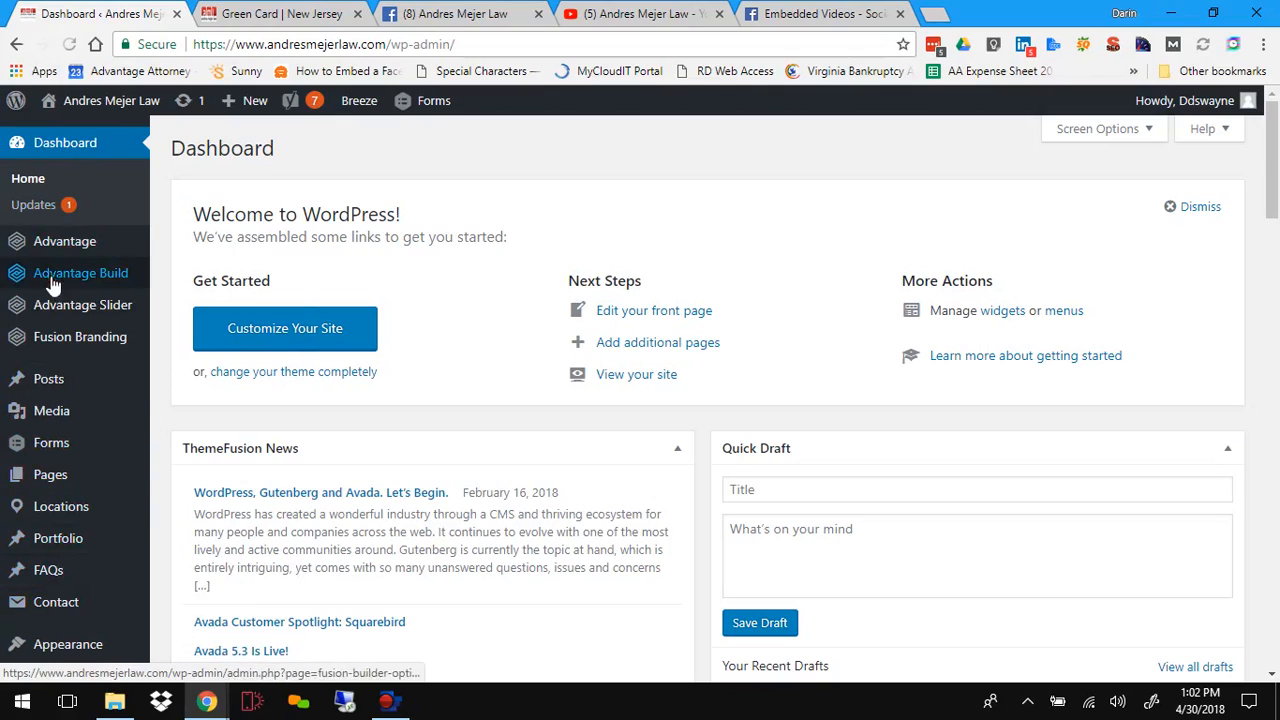
{"action": "mouse_move", "coordinate": [54, 395]}
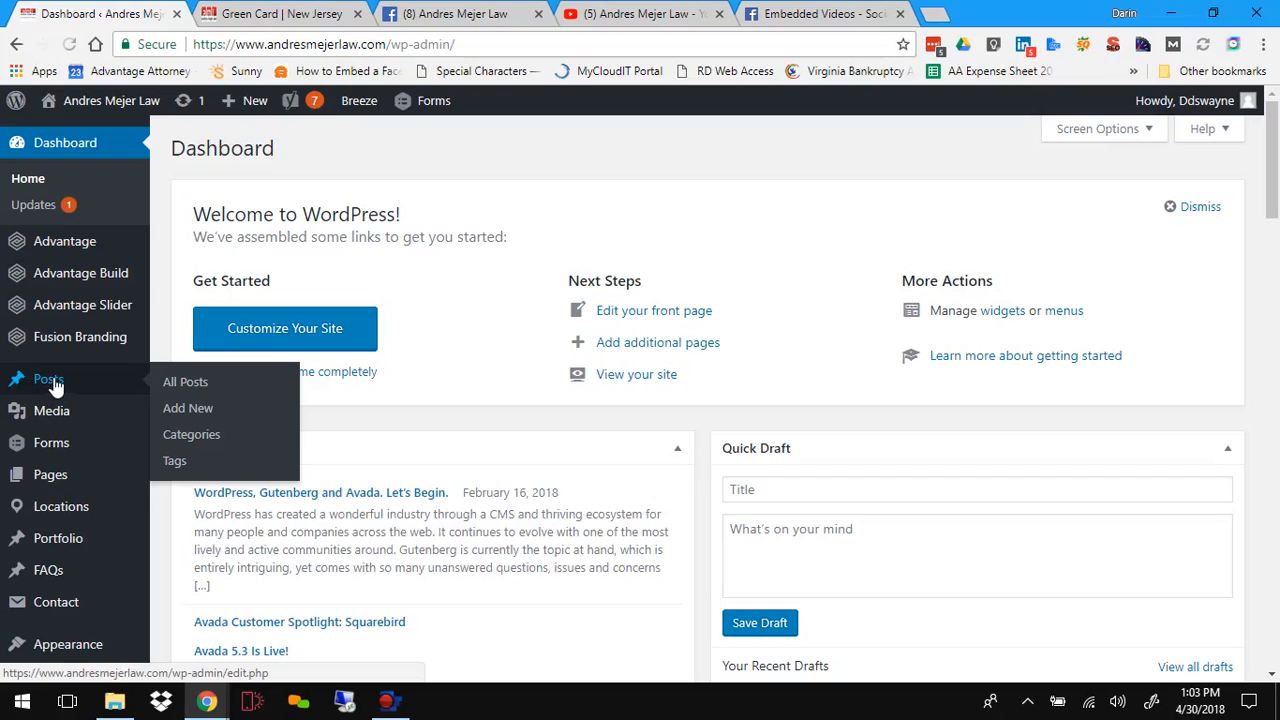
{"action": "left_click", "coordinate": [195, 419]}
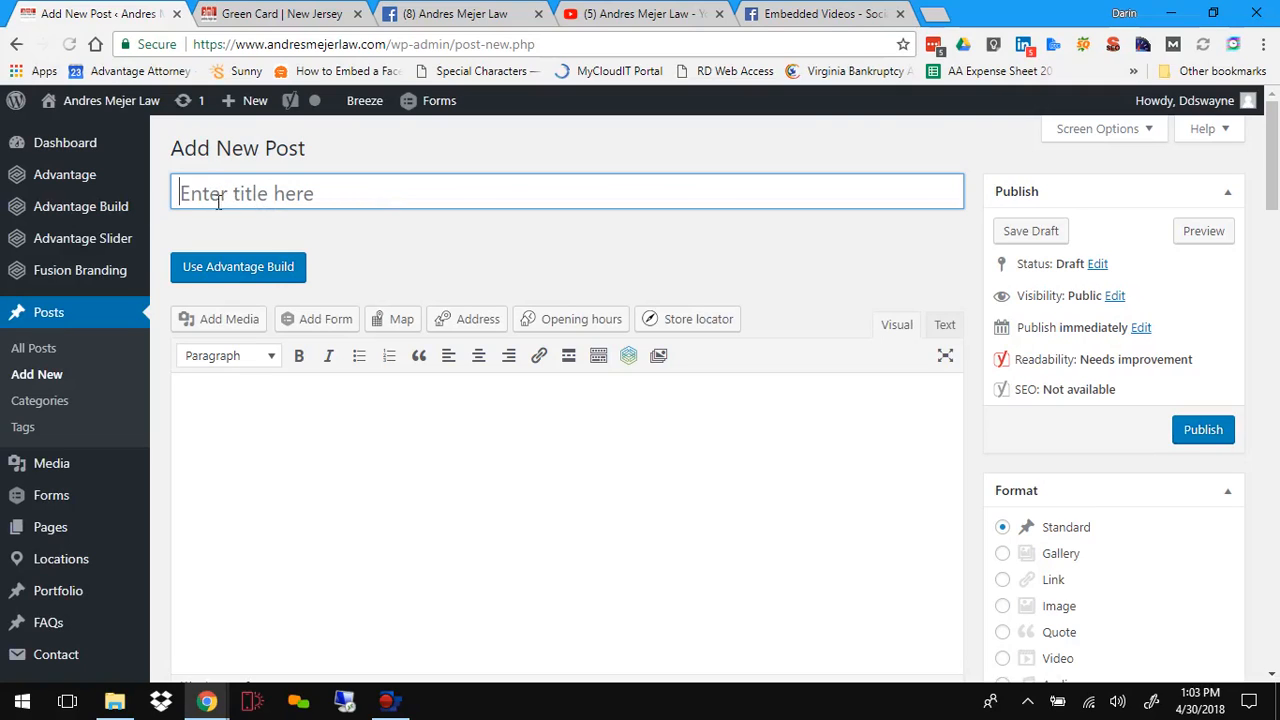
Step: Check the Green Card source page, then title the new post How to Get a Green Card
{"action": "left_click", "coordinate": [265, 16]}
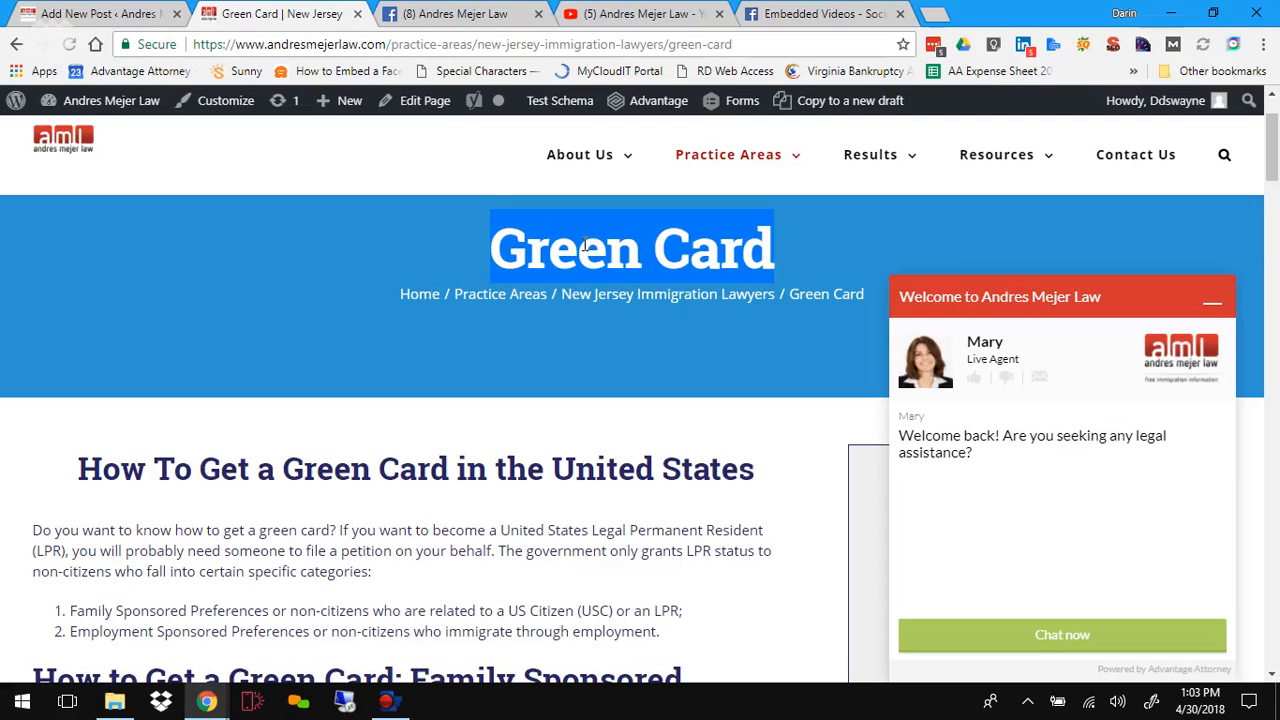
{"action": "left_click", "coordinate": [80, 14]}
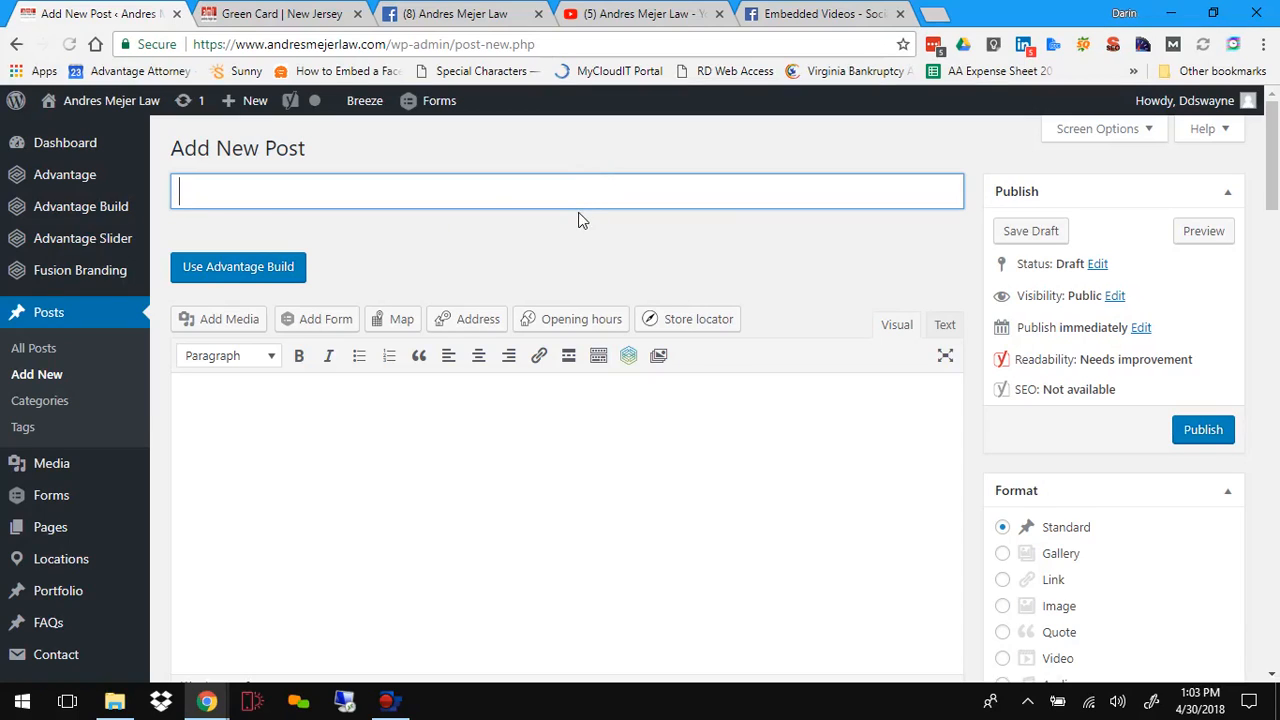
{"action": "left_click", "coordinate": [192, 190]}
{"action": "type", "text": "How to Get a"}
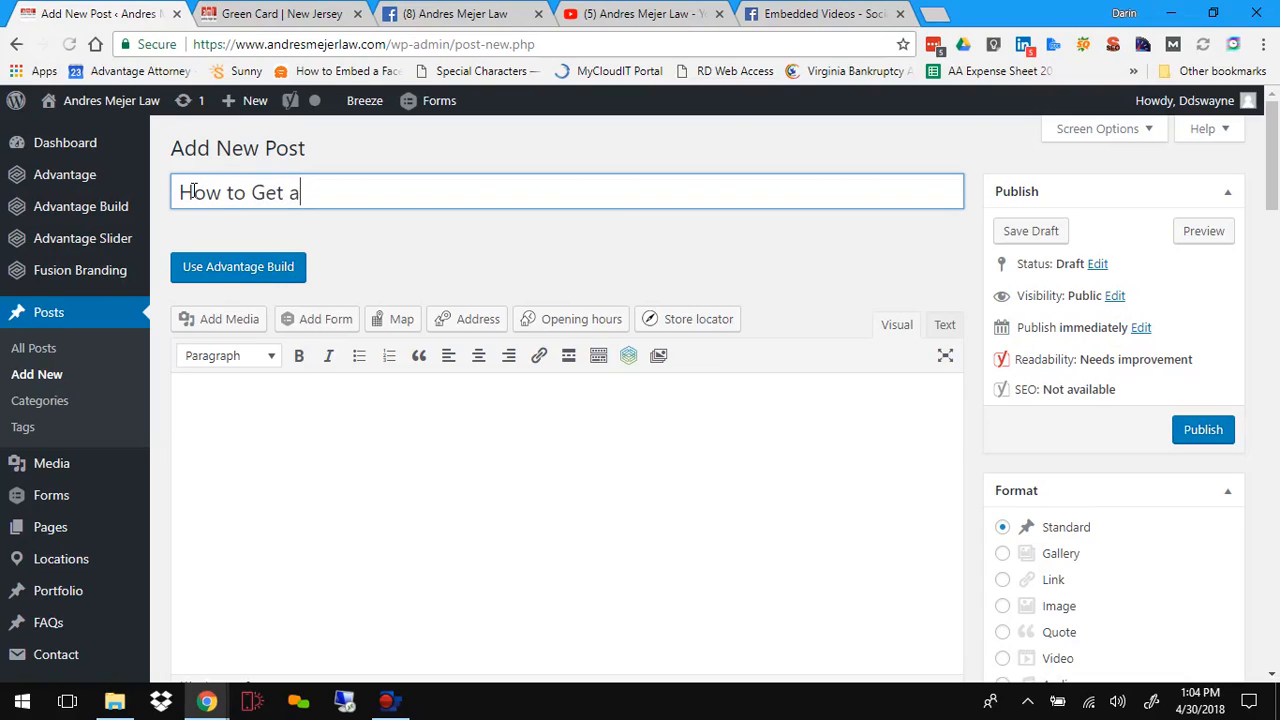
{"action": "type", "text": " Green Card"}
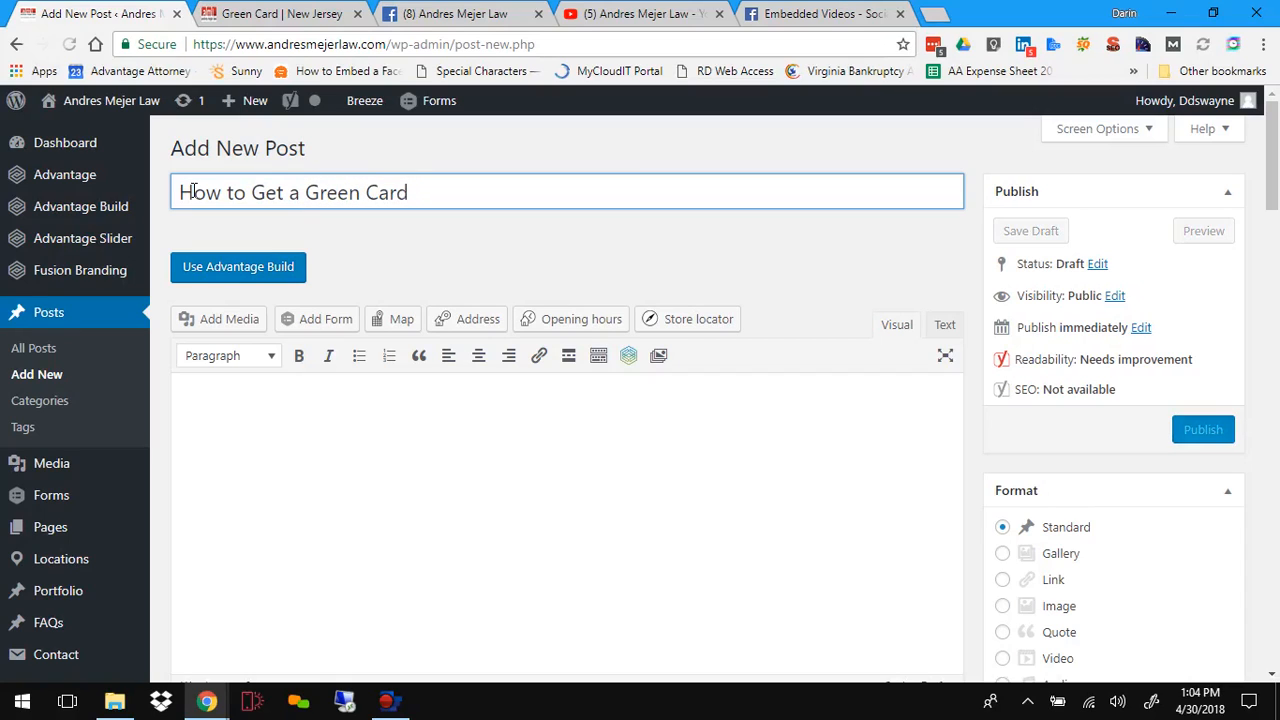
Step: Select and copy the article text from the Green Card page, starting at its main heading
{"action": "left_click", "coordinate": [249, 402]}
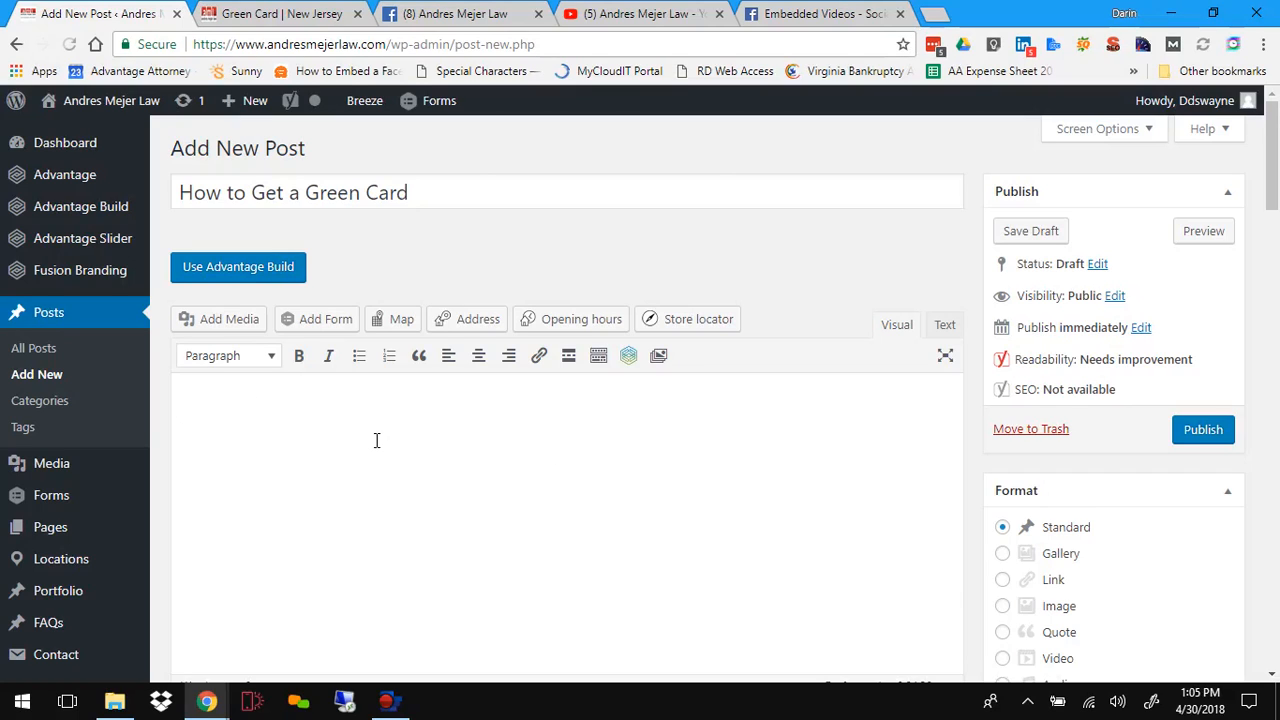
{"action": "scroll", "coordinate": [374, 440], "scroll_direction": "down", "scroll_amount": 2}
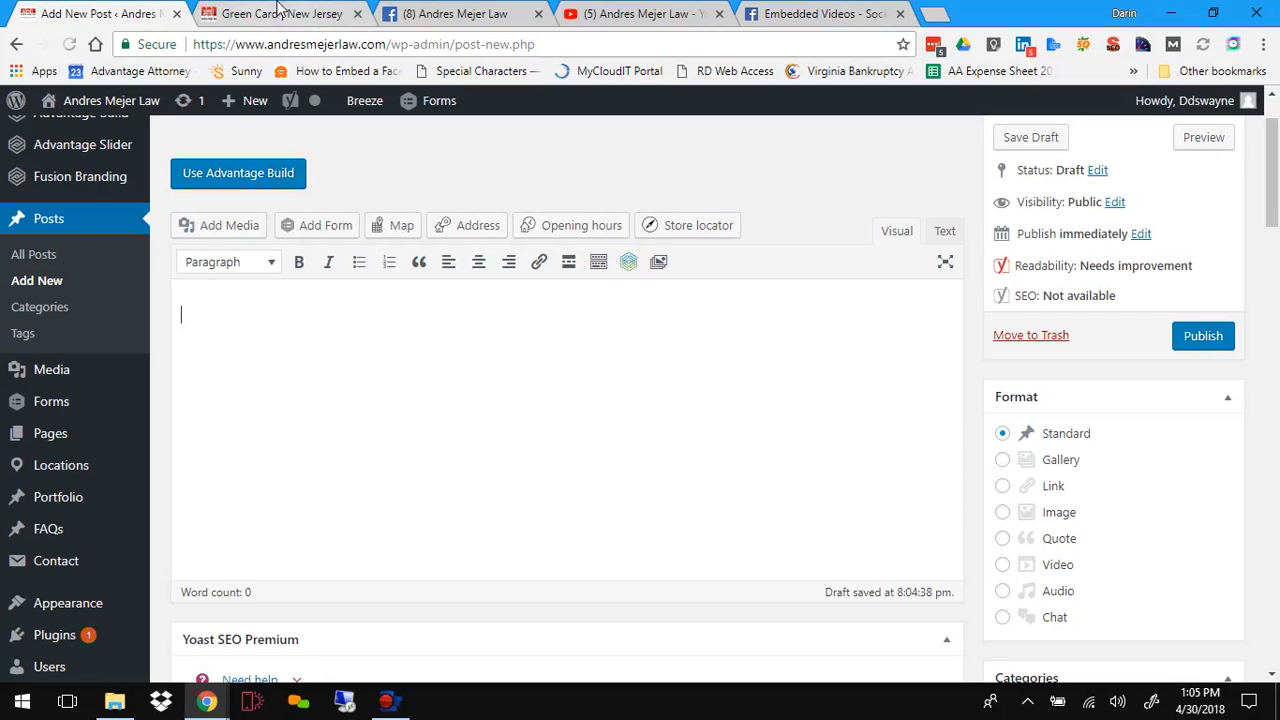
{"action": "left_click", "coordinate": [280, 14]}
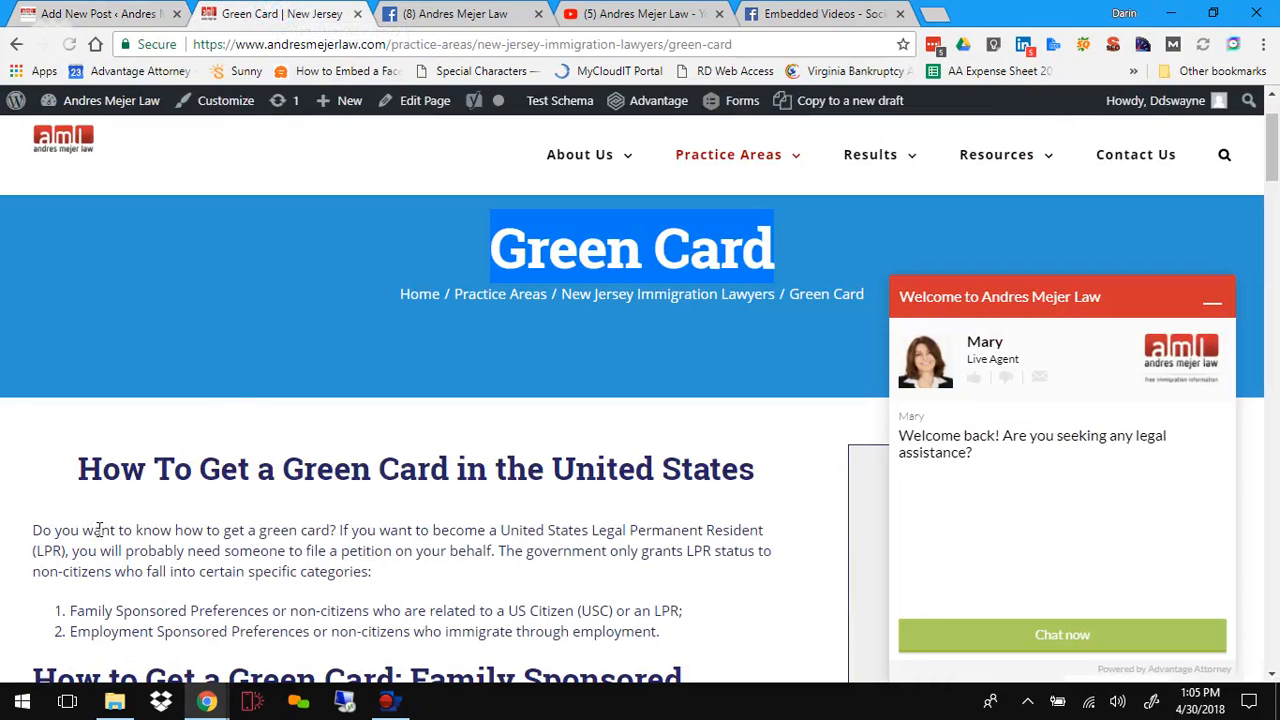
{"action": "left_click_drag", "start_coordinate": [78, 468], "coordinate": [586, 649]}
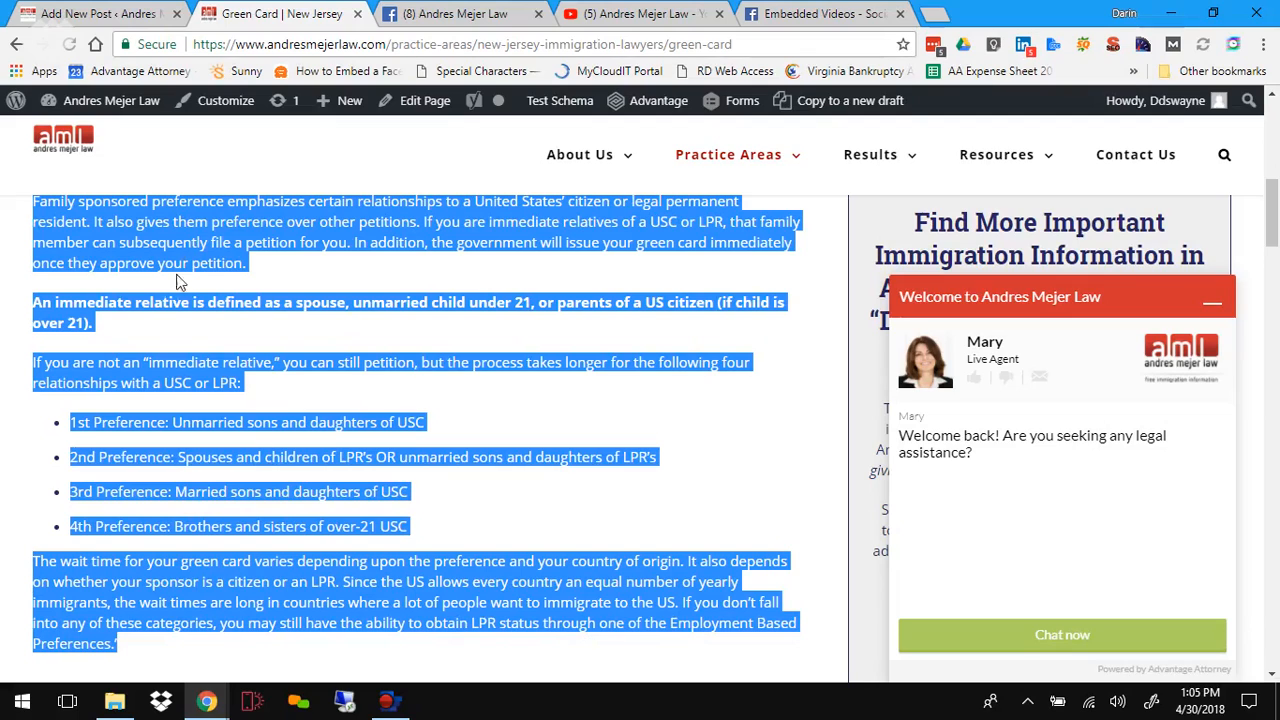
{"action": "right_click", "coordinate": [182, 229]}
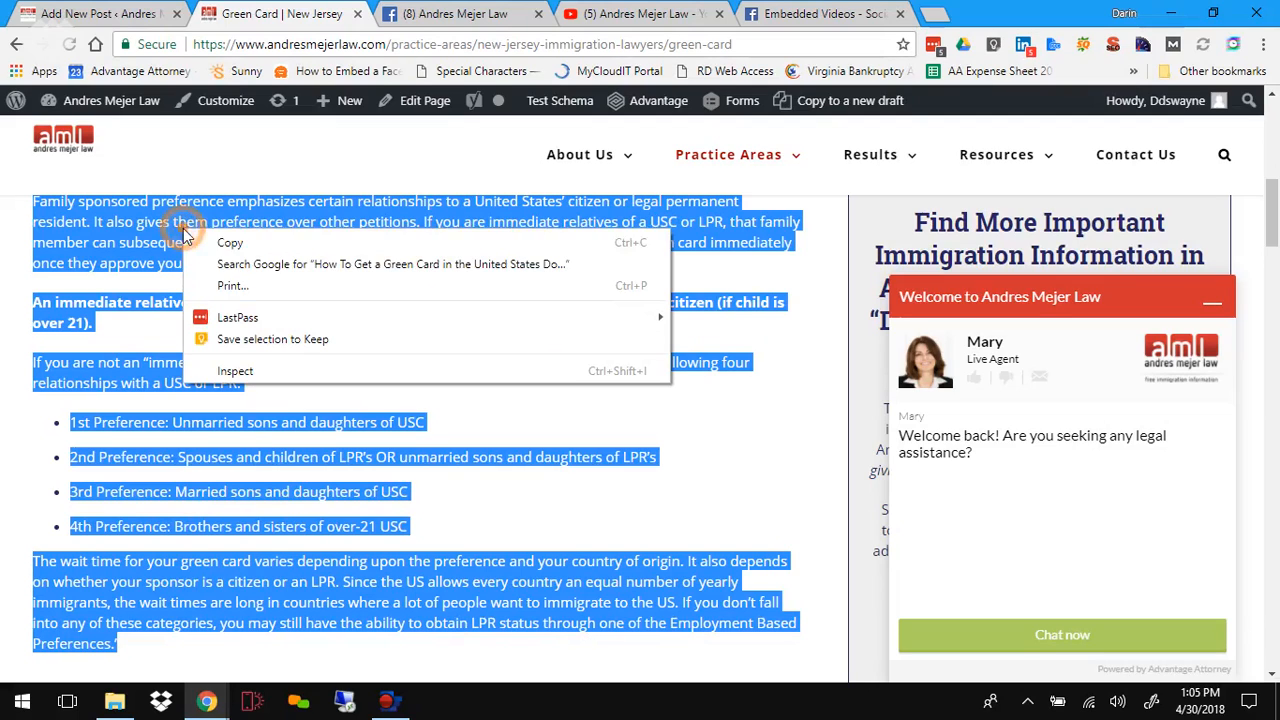
{"action": "left_click", "coordinate": [236, 244]}
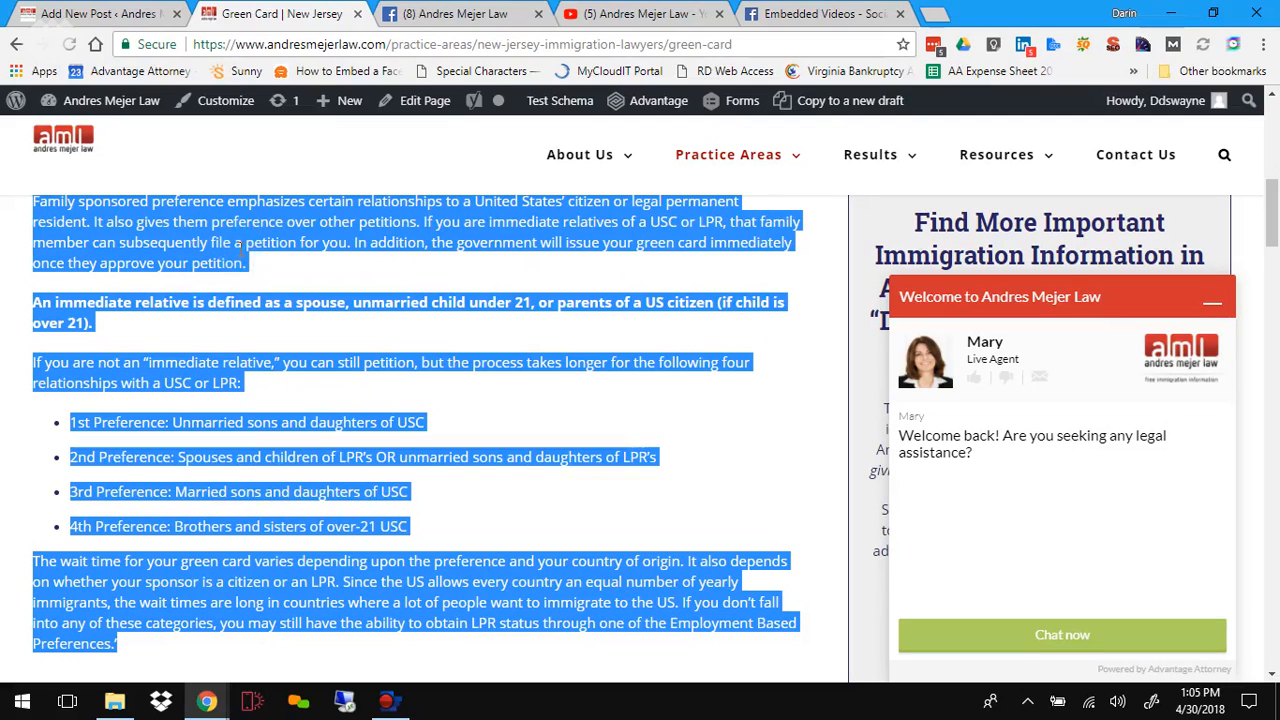
Step: Paste the copied article into the post body as plain text
{"action": "left_click", "coordinate": [98, 14]}
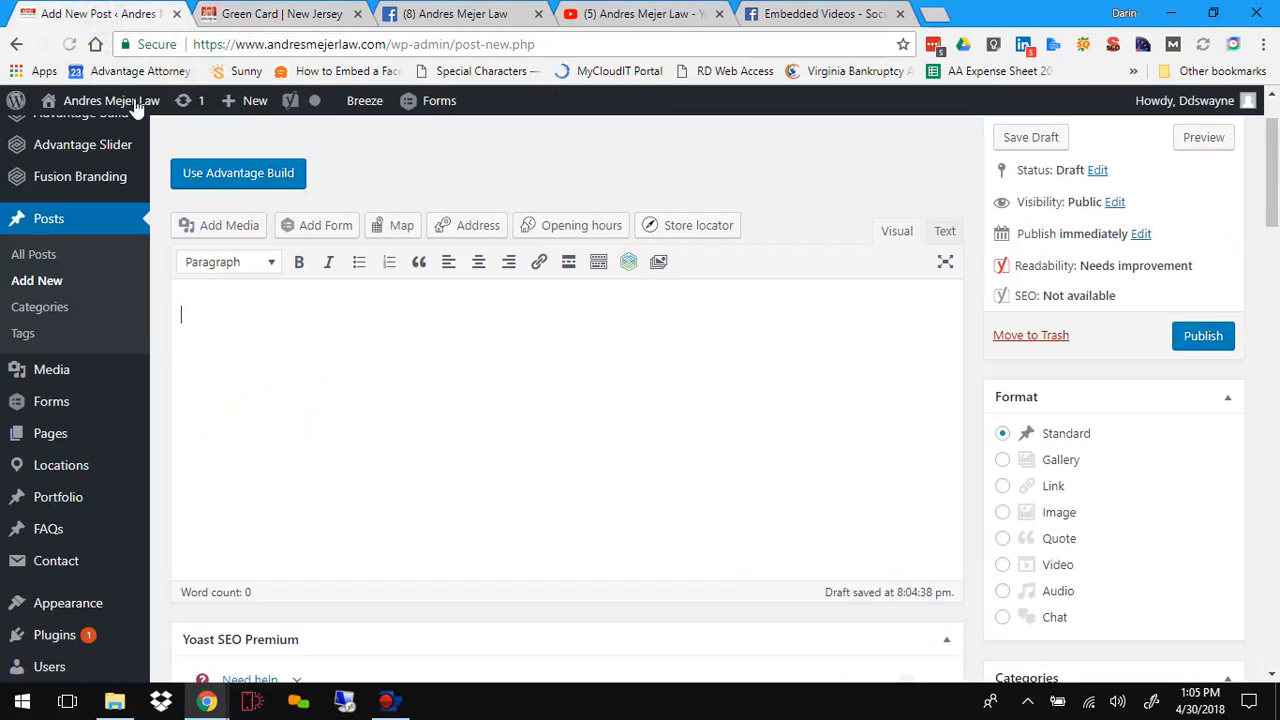
{"action": "left_click", "coordinate": [218, 314]}
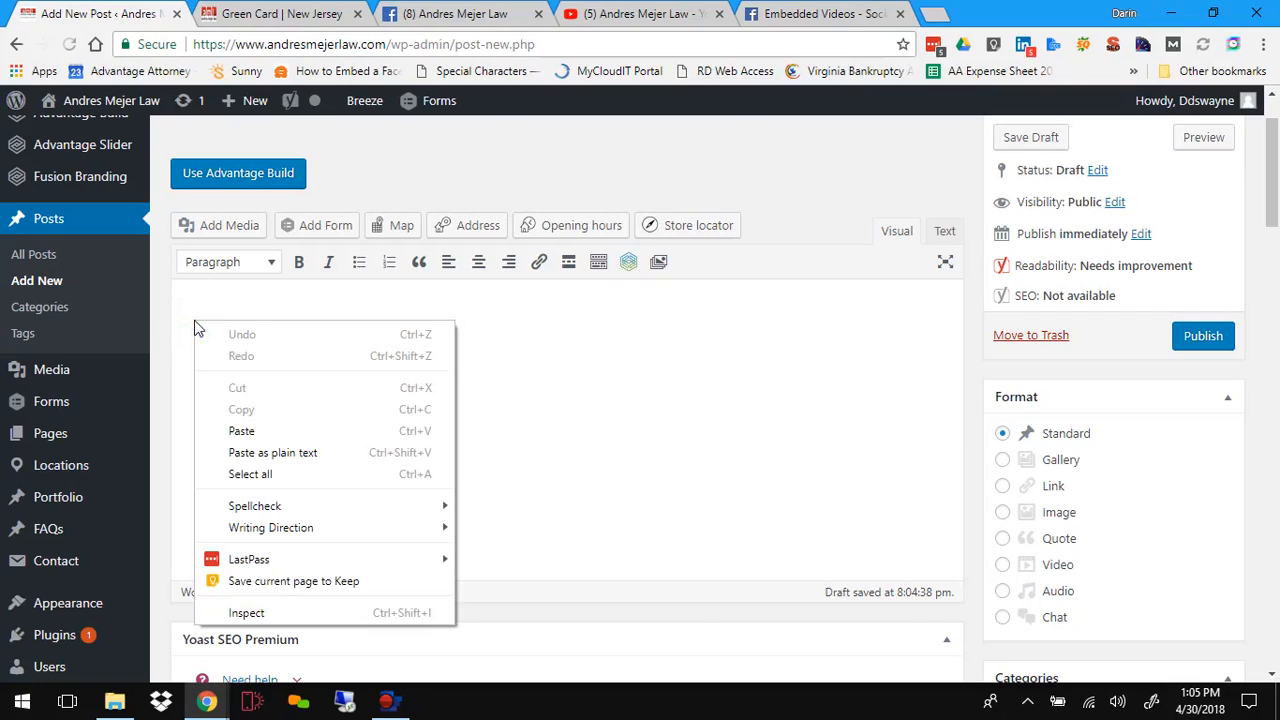
{"action": "left_click", "coordinate": [308, 454]}
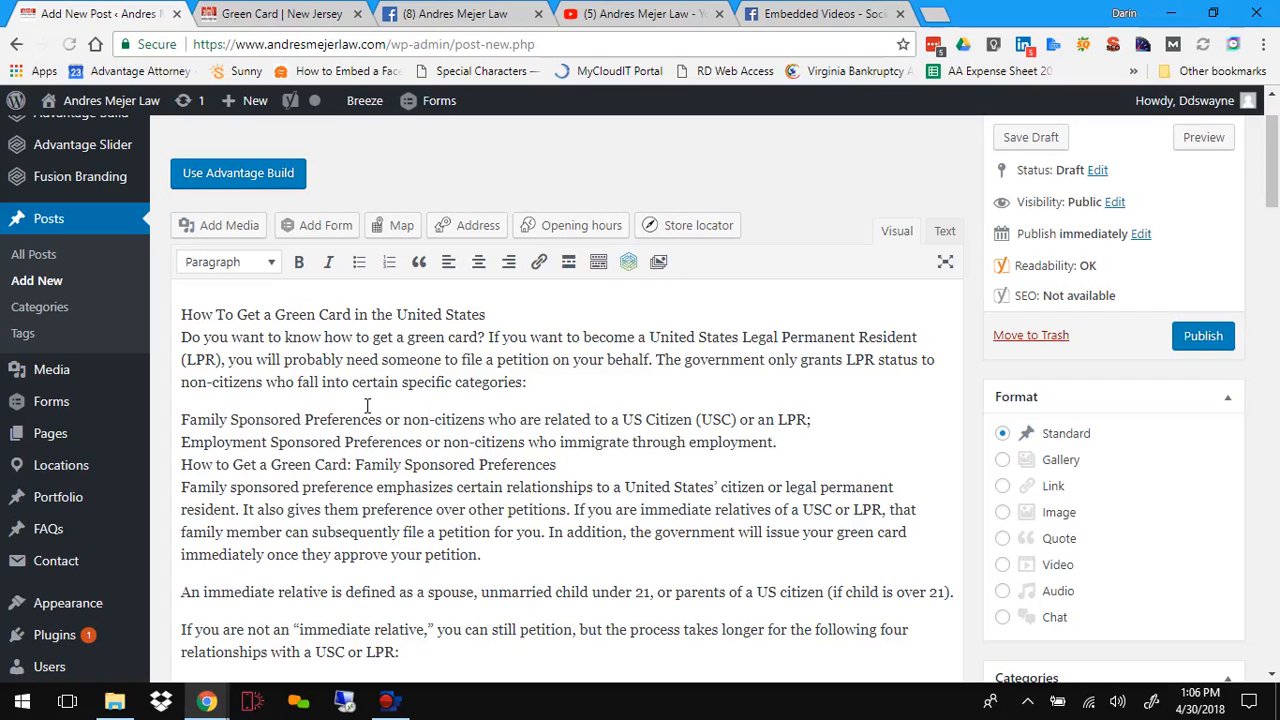
Step: Format the line How To Get a Green Card in the United States as Heading 2
{"action": "scroll", "coordinate": [367, 405], "scroll_direction": "down", "scroll_amount": 1}
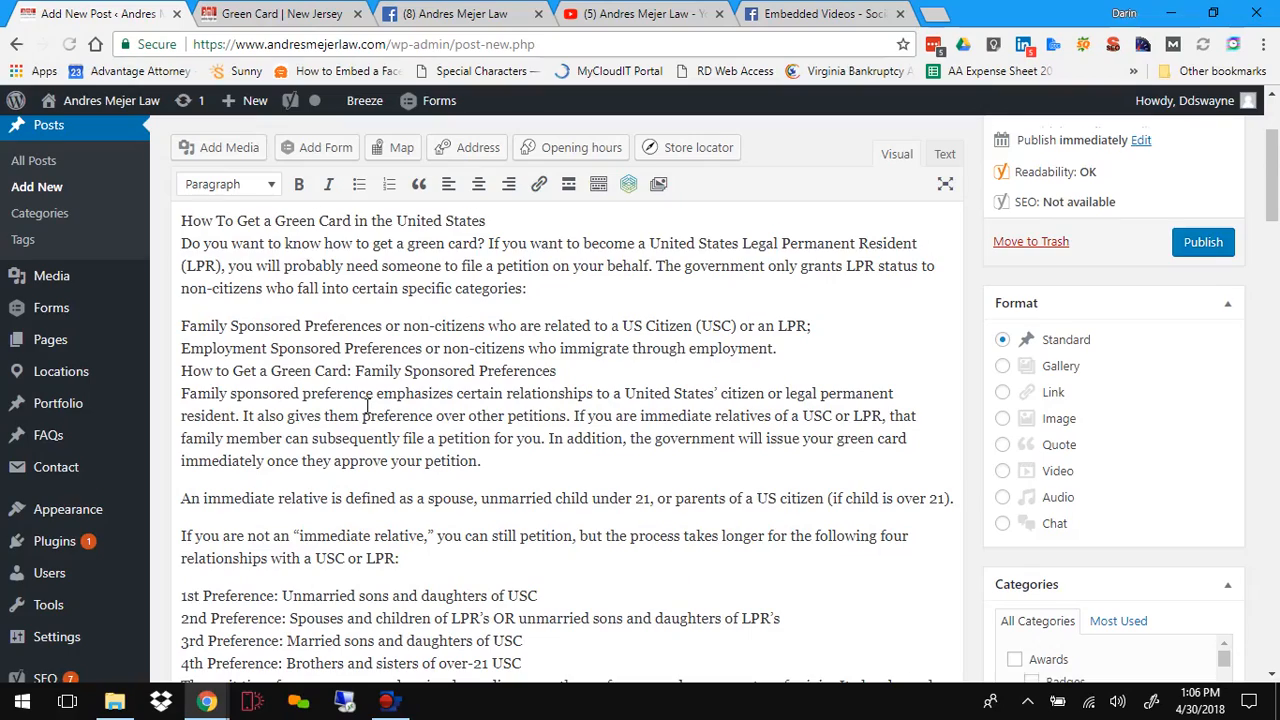
{"action": "scroll", "coordinate": [367, 405], "scroll_direction": "down", "scroll_amount": 3}
{"action": "scroll", "coordinate": [367, 405], "scroll_direction": "up", "scroll_amount": 4}
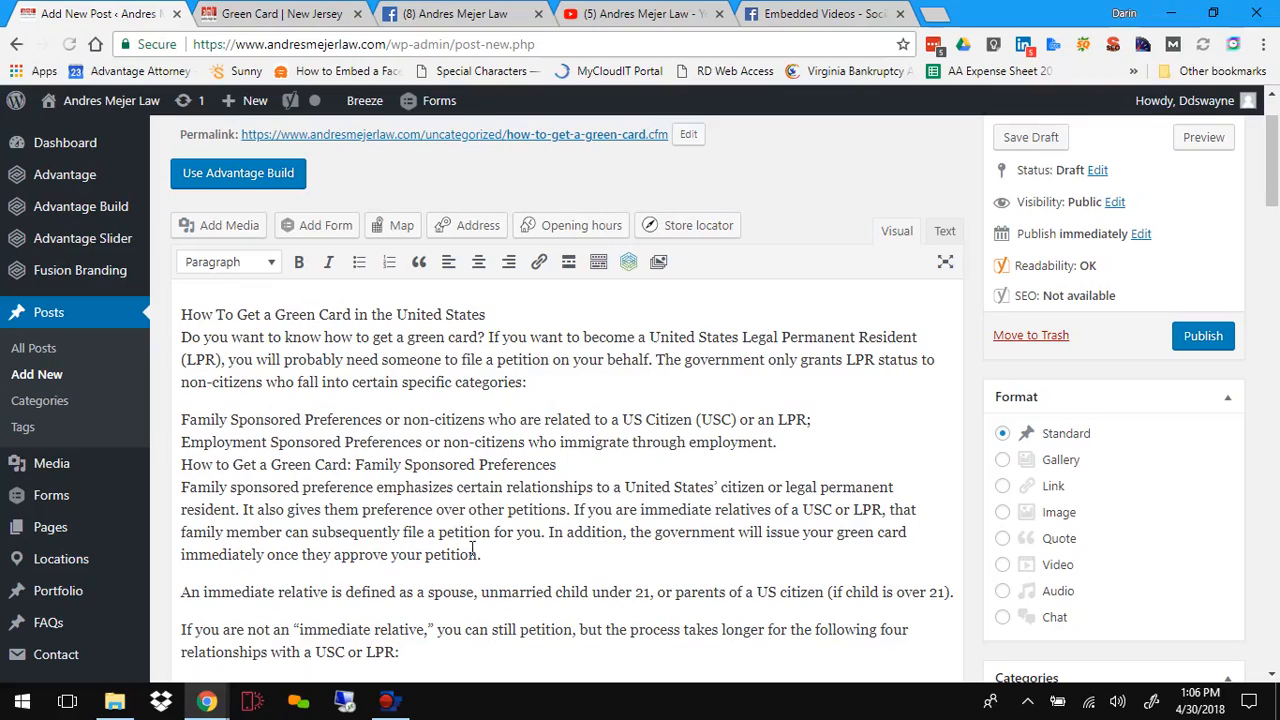
{"action": "scroll", "coordinate": [471, 555], "scroll_direction": "down", "scroll_amount": 4}
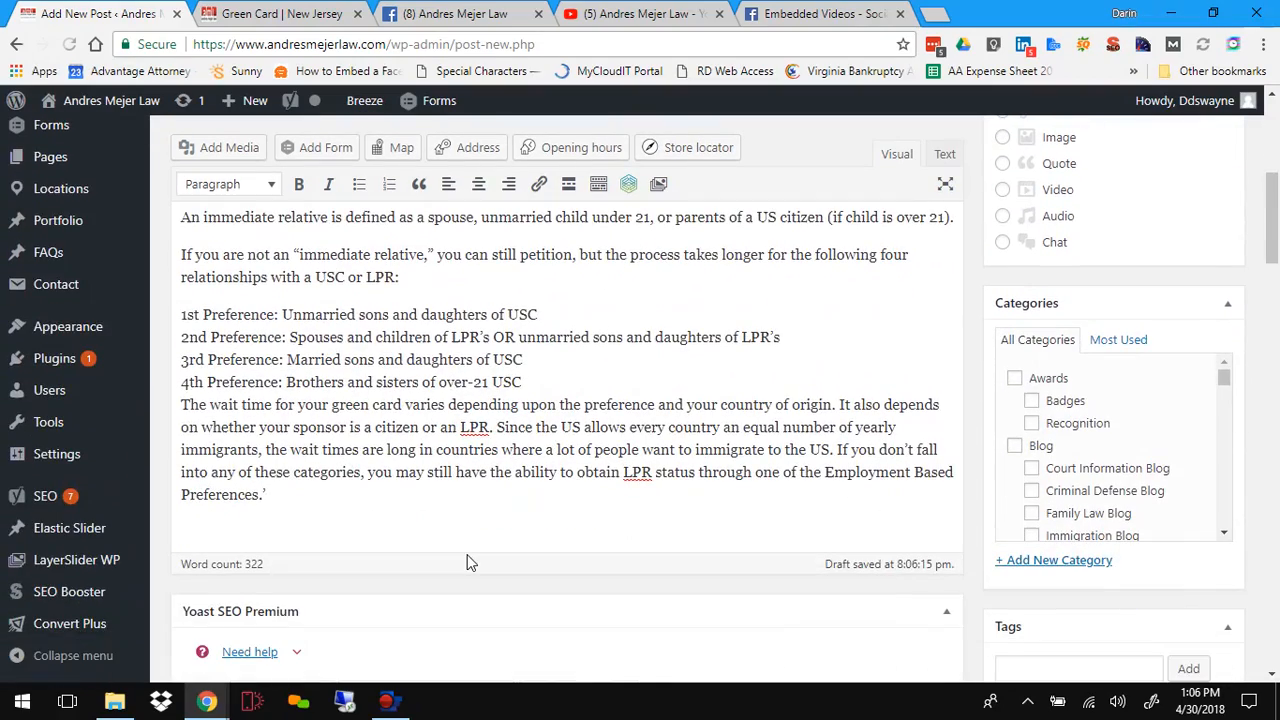
{"action": "scroll", "coordinate": [471, 560], "scroll_direction": "up", "scroll_amount": 4}
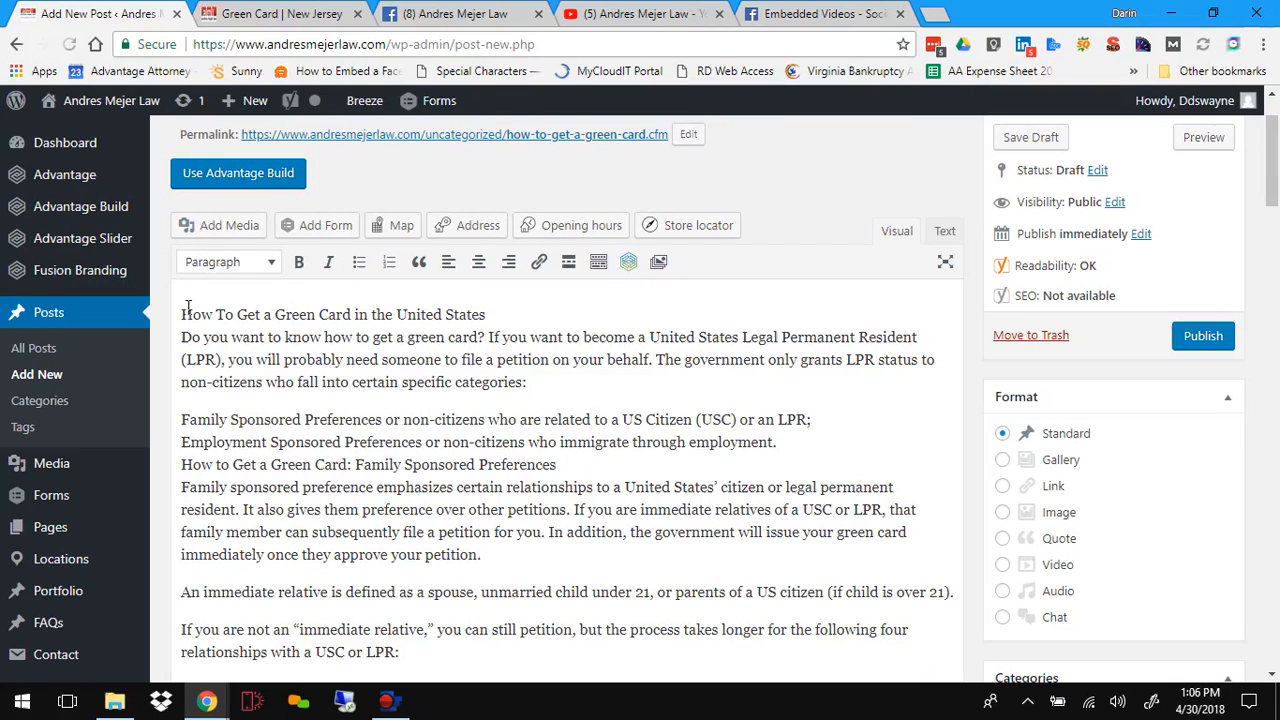
{"action": "left_click_drag", "start_coordinate": [183, 313], "coordinate": [489, 313]}
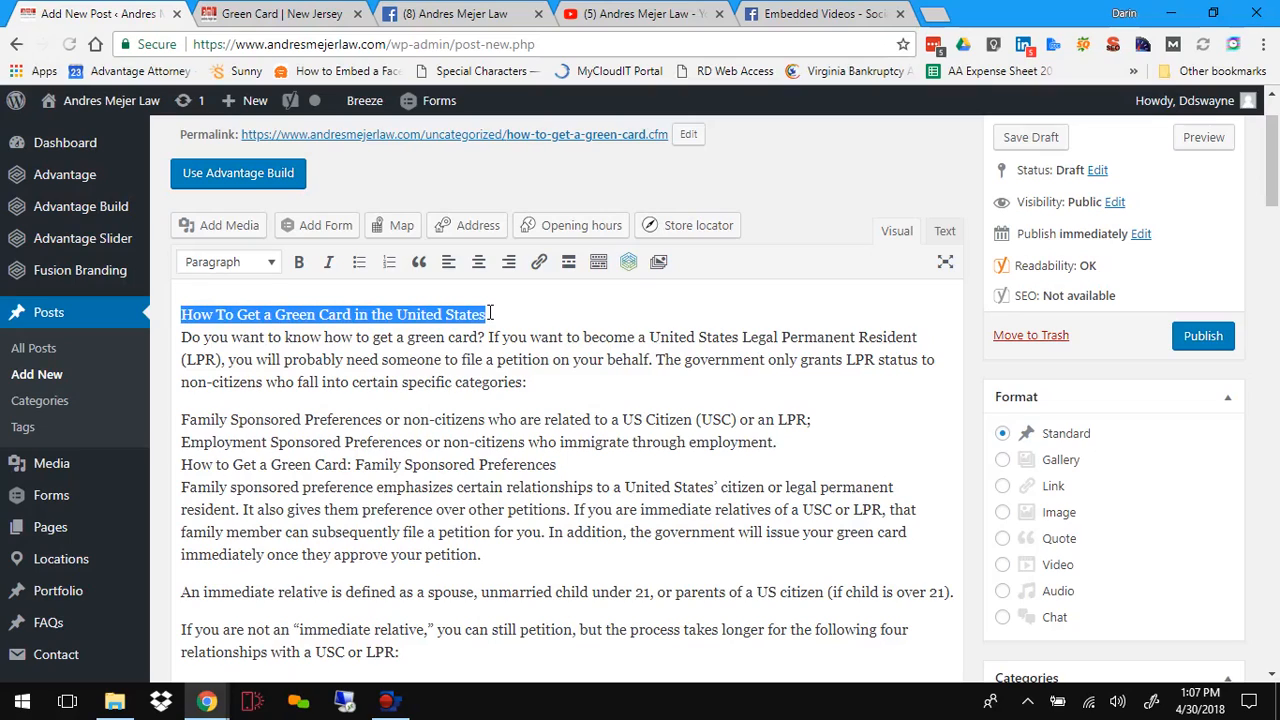
{"action": "left_click", "coordinate": [271, 264]}
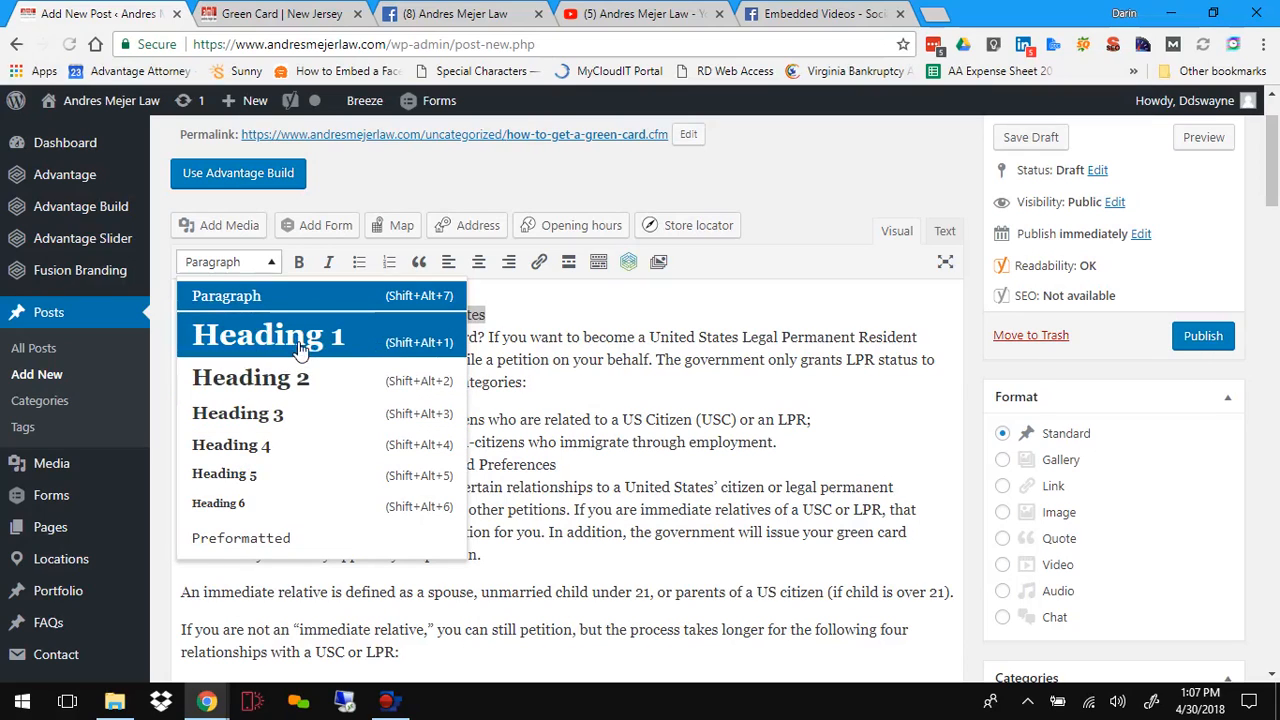
{"action": "left_click", "coordinate": [230, 386]}
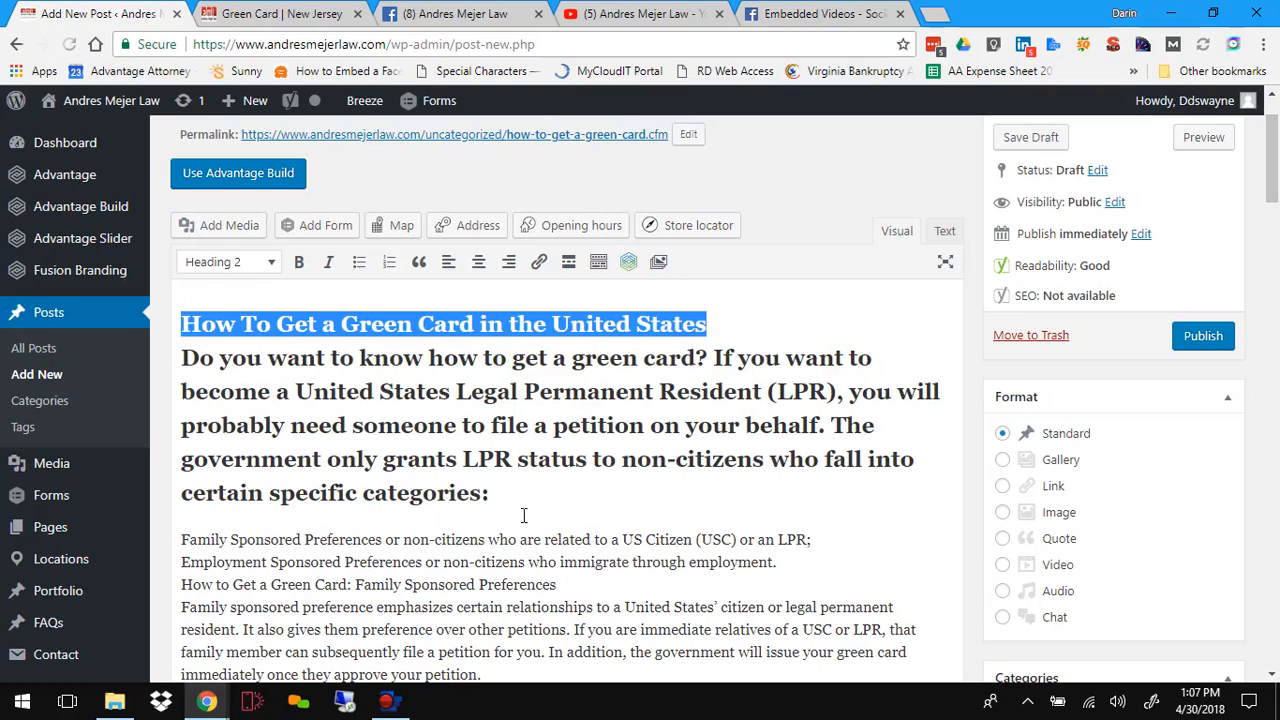
Step: Split the introductory text from the heading onto its own line and set it back to Paragraph format
{"action": "left_click", "coordinate": [722, 324]}
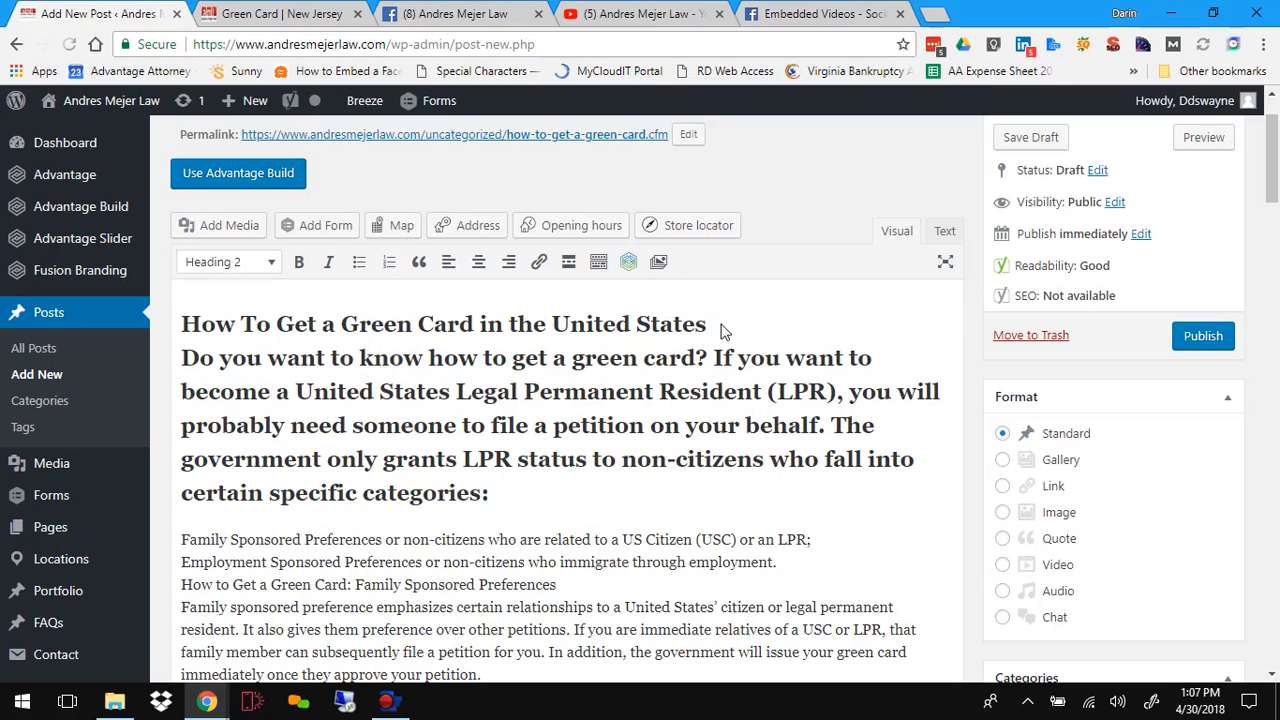
{"action": "key", "text": "Return"}
{"action": "key", "text": "Delete"}
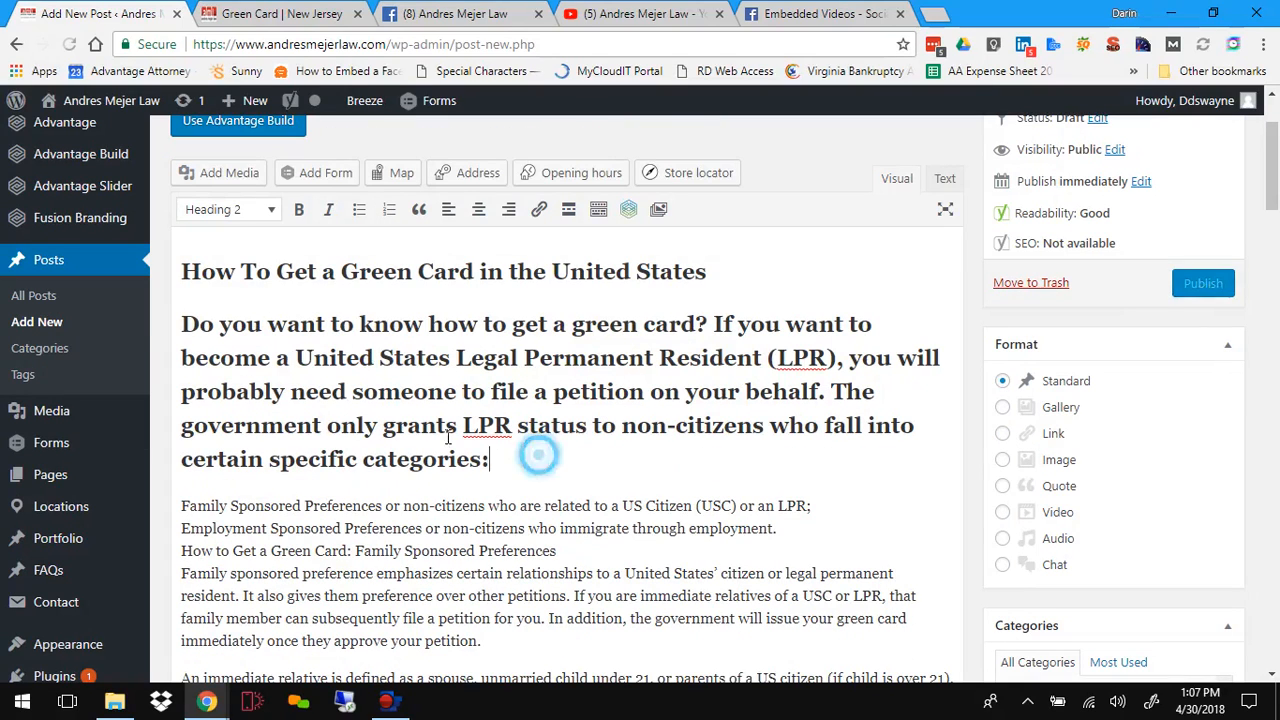
{"action": "left_click_drag", "start_coordinate": [490, 459], "coordinate": [209, 293]}
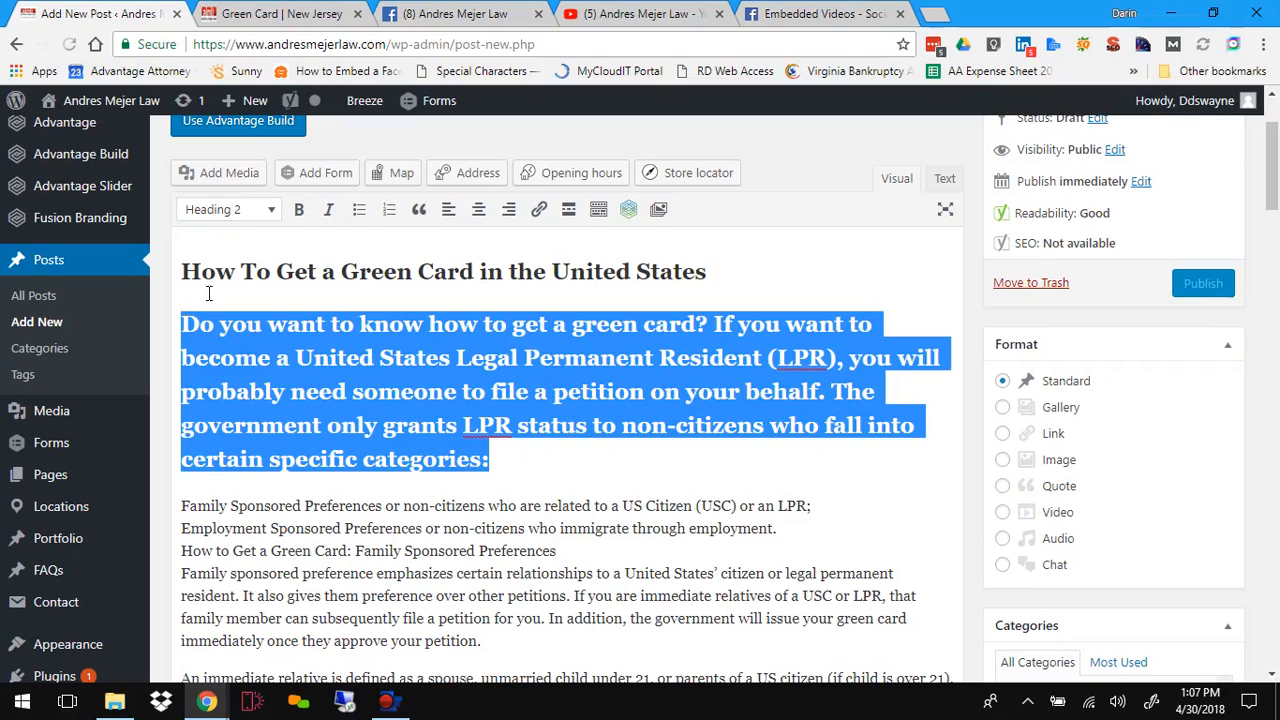
{"action": "left_click", "coordinate": [272, 209]}
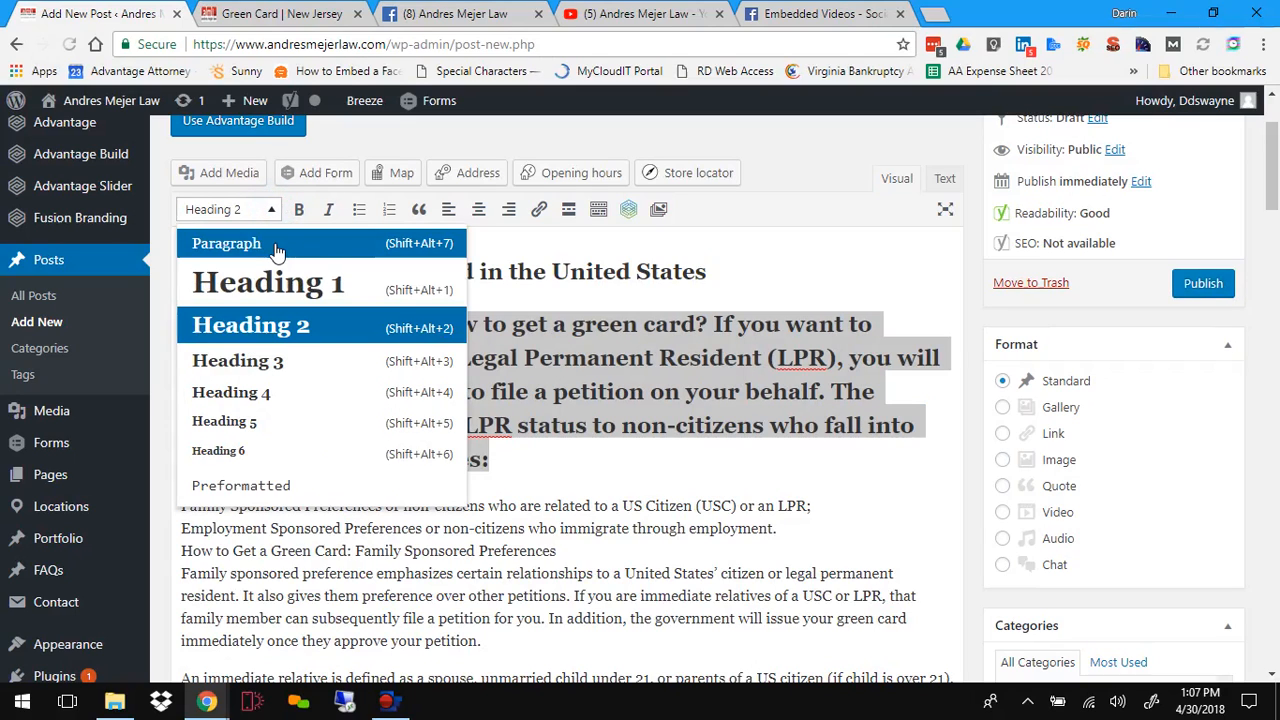
{"action": "left_click", "coordinate": [277, 250]}
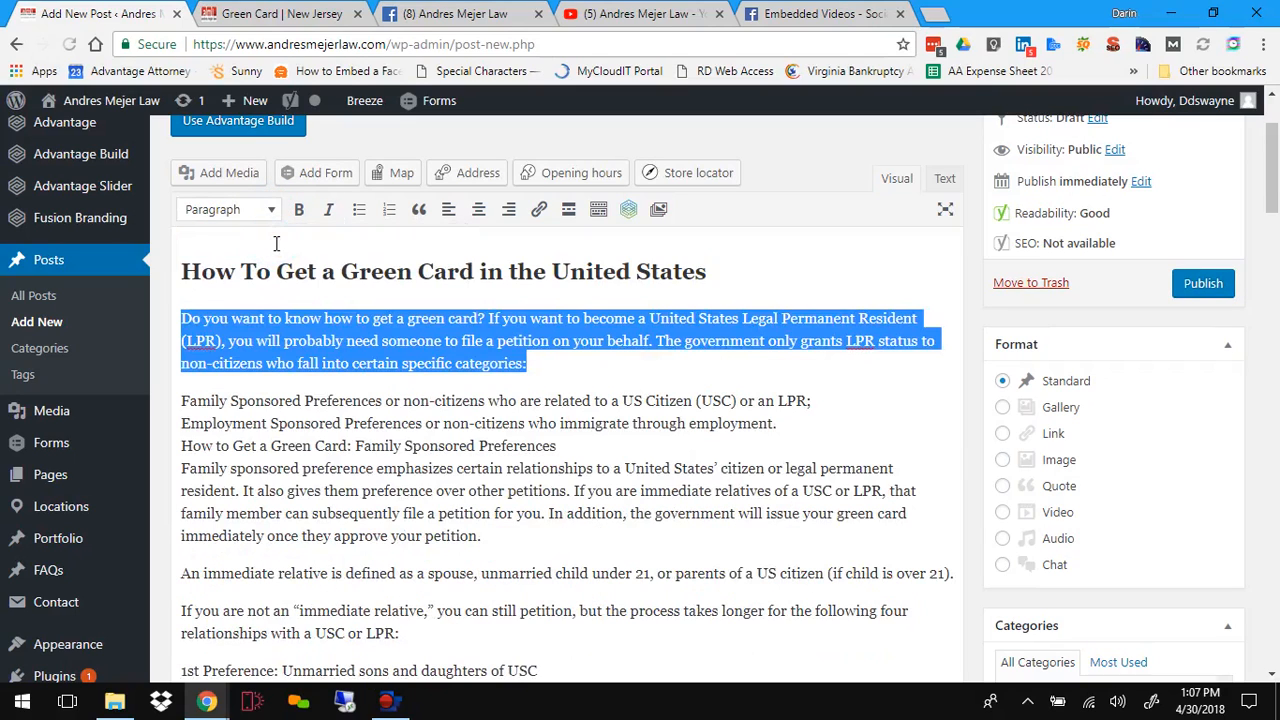
Step: Format the line How to Get a Green Card: Family Sponsored Preferences as Heading 3
{"action": "left_click", "coordinate": [561, 400]}
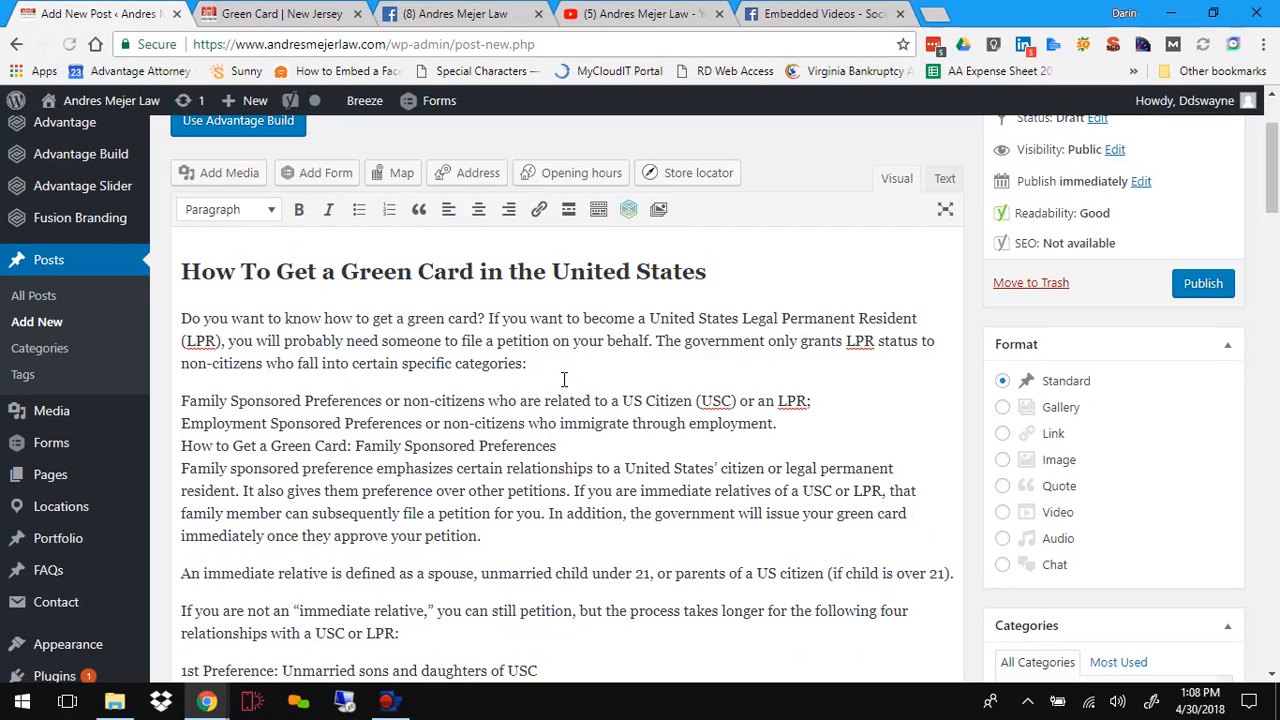
{"action": "scroll", "coordinate": [564, 380], "scroll_direction": "down", "scroll_amount": 2}
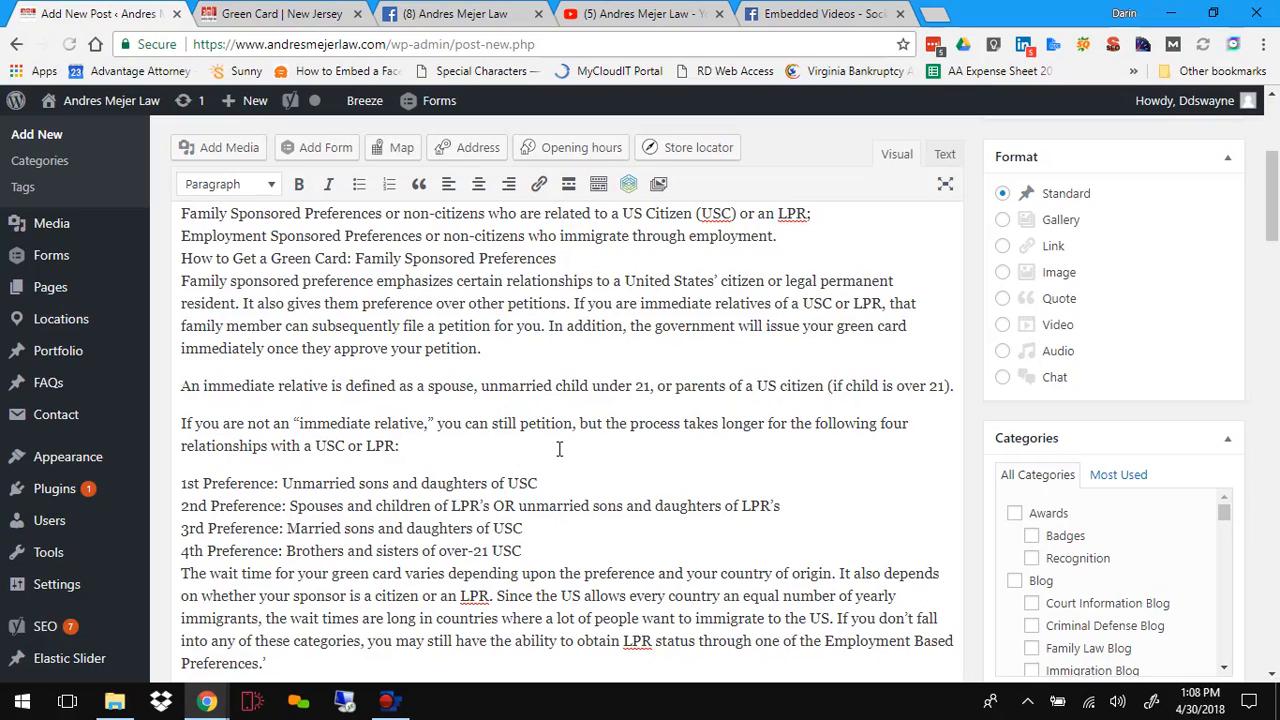
{"action": "scroll", "coordinate": [559, 449], "scroll_direction": "down", "scroll_amount": 2}
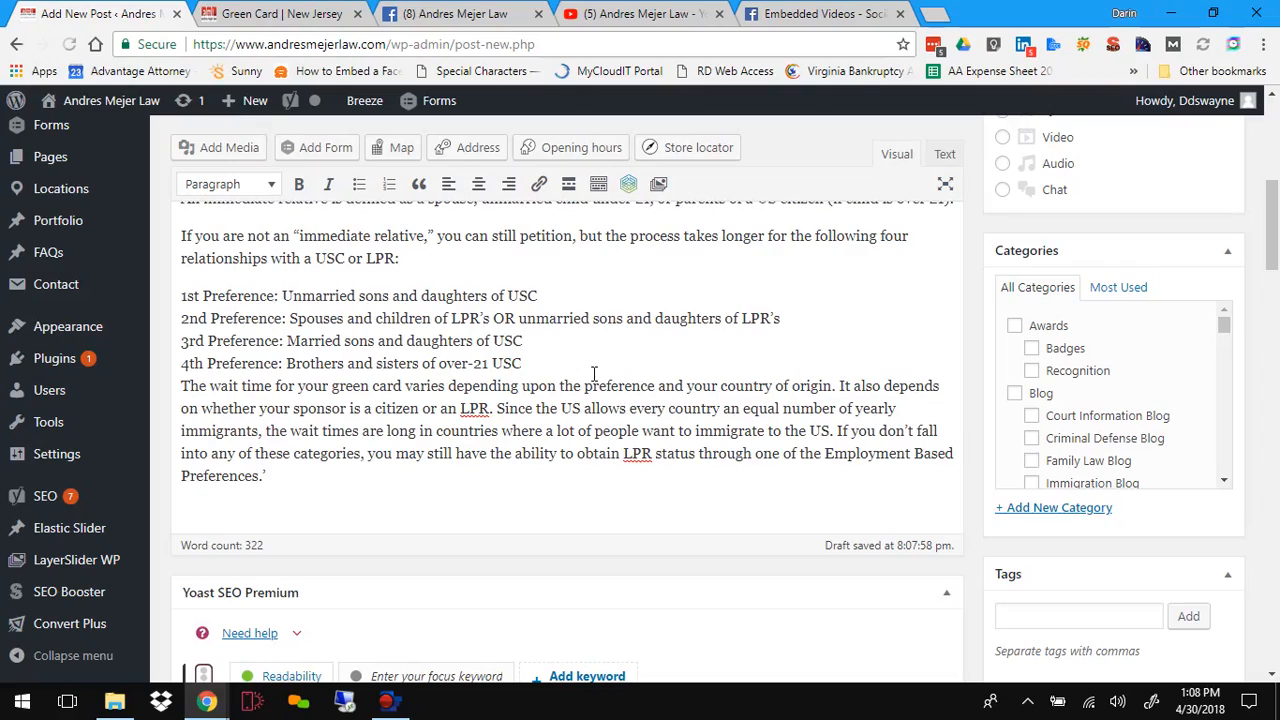
{"action": "scroll", "coordinate": [595, 380], "scroll_direction": "up", "scroll_amount": 5}
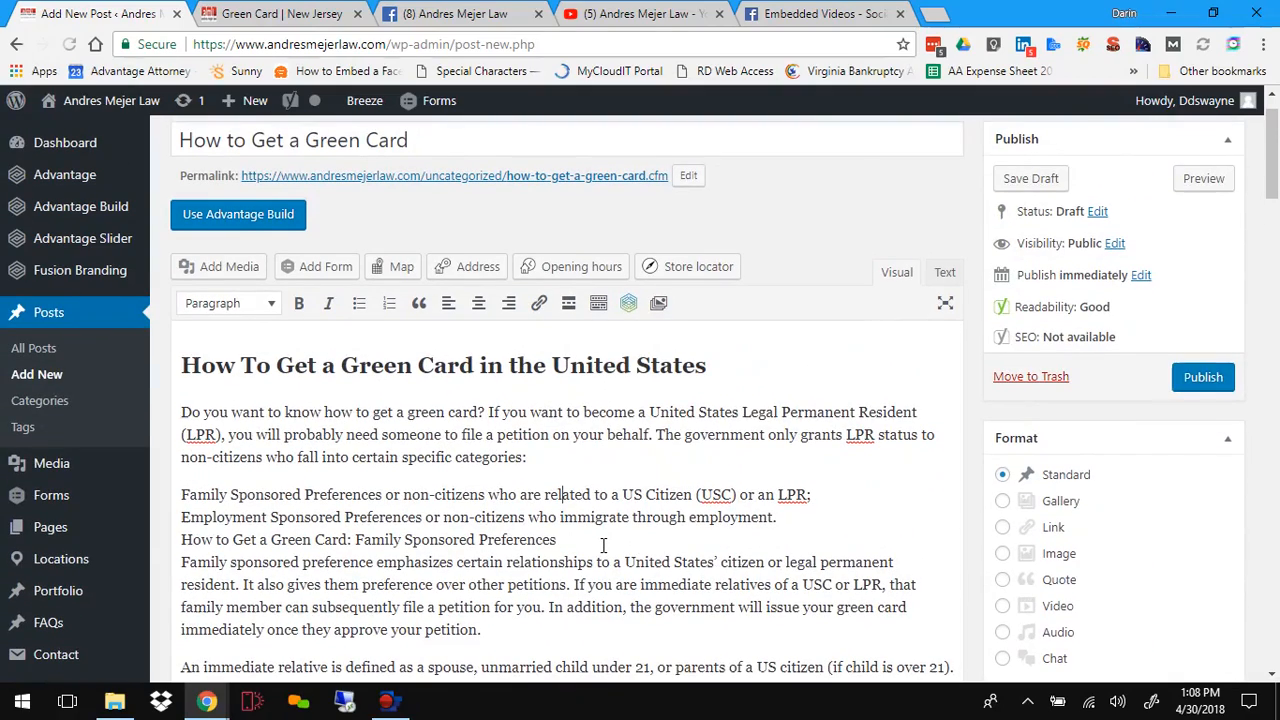
{"action": "scroll", "coordinate": [603, 545], "scroll_direction": "down", "scroll_amount": 2}
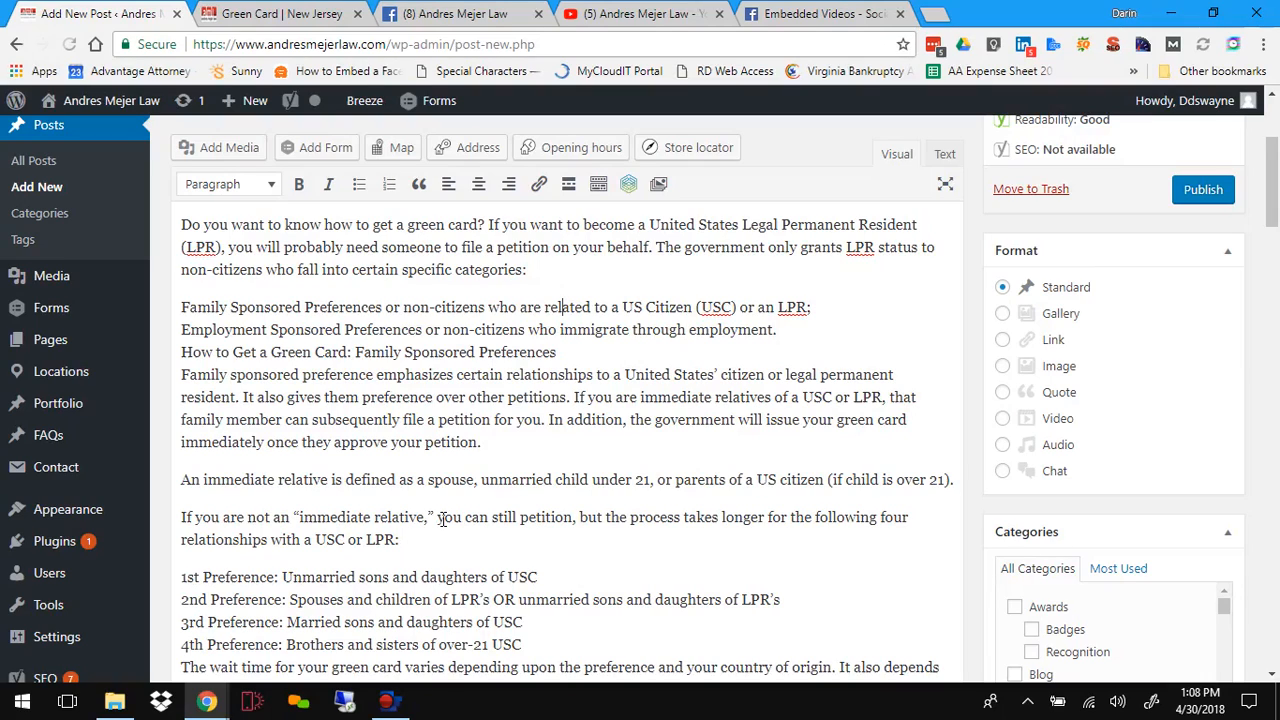
{"action": "left_click_drag", "start_coordinate": [560, 352], "coordinate": [182, 352]}
{"action": "scroll", "coordinate": [343, 445], "scroll_direction": "up", "scroll_amount": 1}
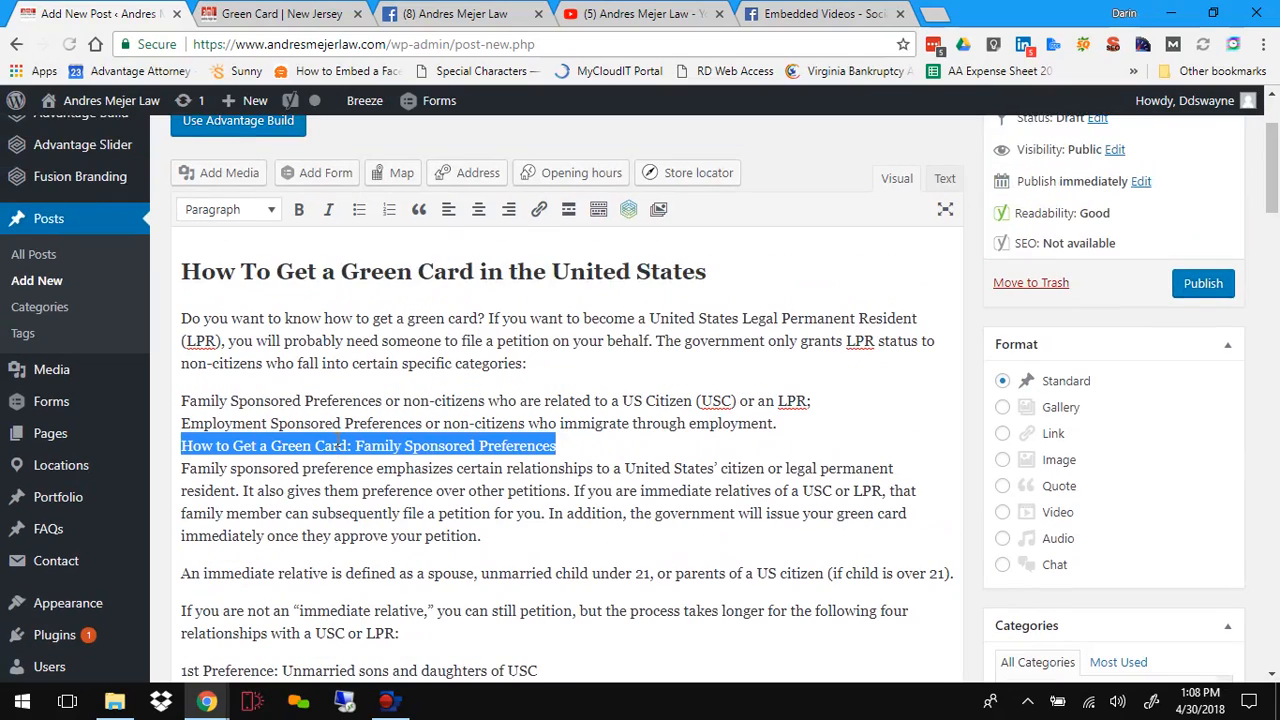
{"action": "left_click", "coordinate": [270, 209]}
{"action": "left_click", "coordinate": [287, 371]}
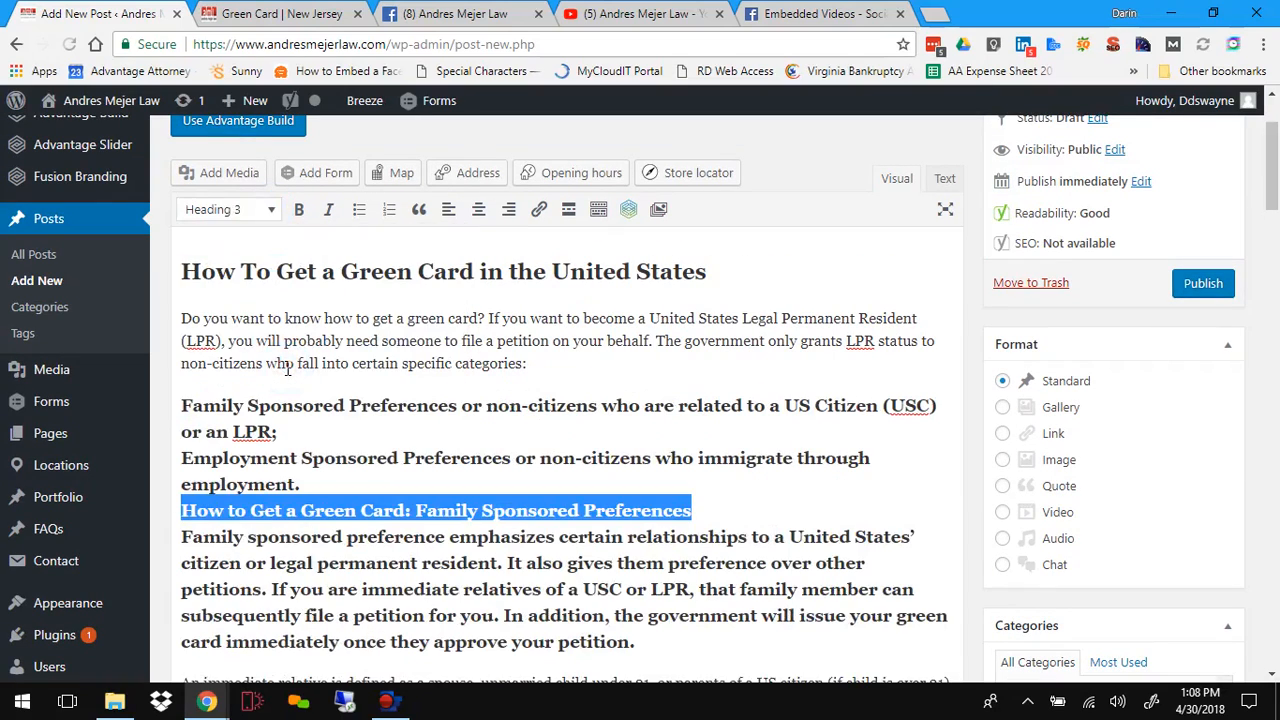
Step: Separate the Family Sponsored Preferences heading from the preceding category list with a paragraph break
{"action": "left_click", "coordinate": [311, 484]}
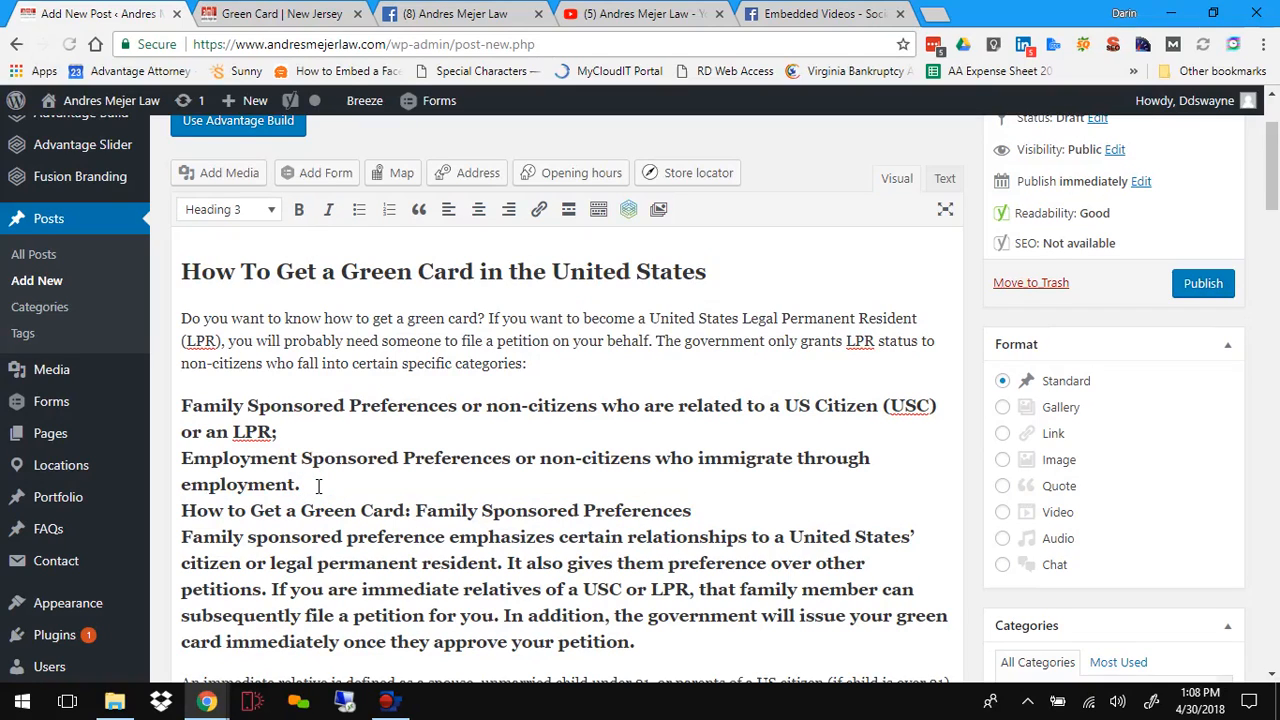
{"action": "key", "text": "Return"}
{"action": "key", "text": "BackSpace"}
{"action": "key", "text": "Delete"}
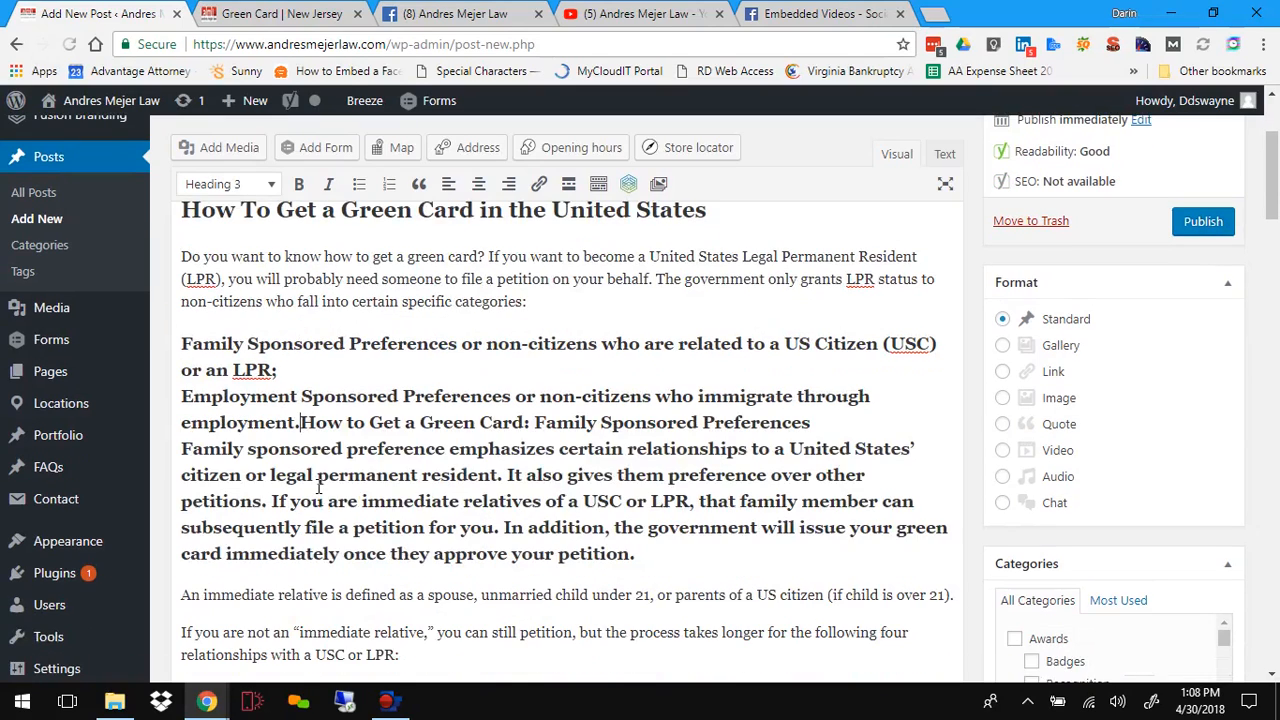
{"action": "key", "text": "Return"}
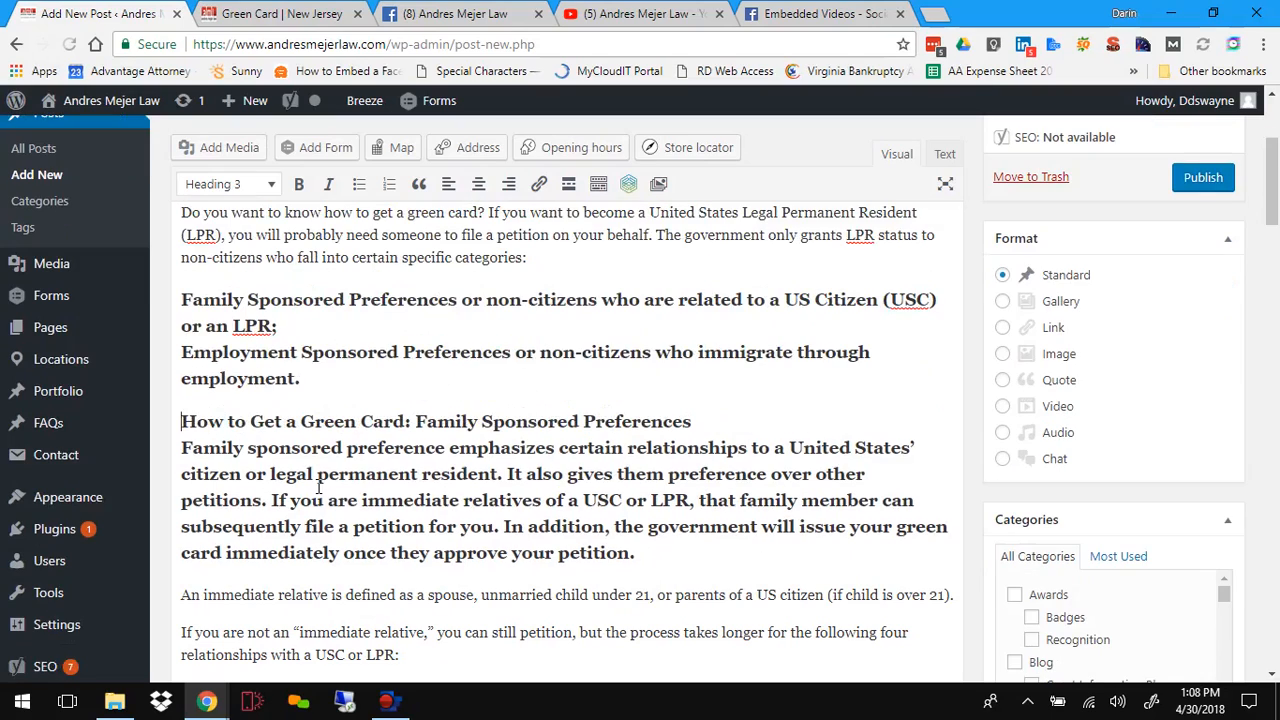
Step: Set the two preference category lines back to Paragraph format
{"action": "left_click_drag", "start_coordinate": [300, 380], "coordinate": [183, 300]}
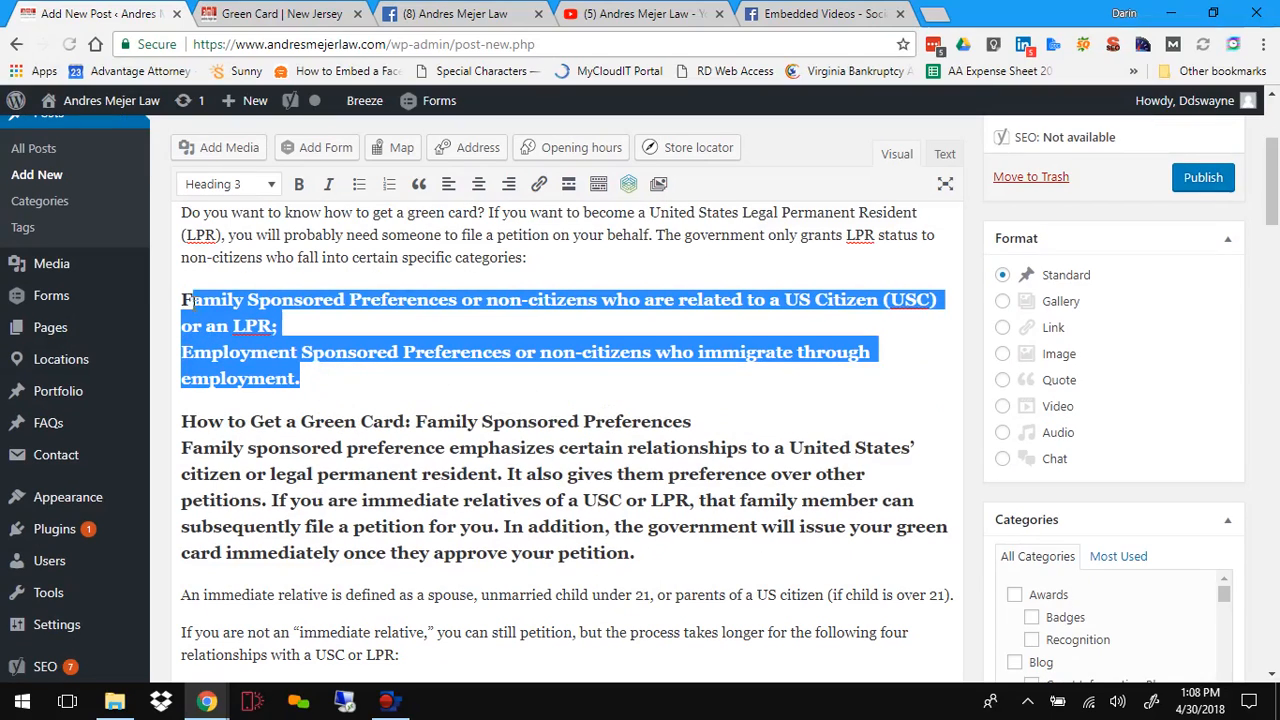
{"action": "left_click", "coordinate": [262, 186]}
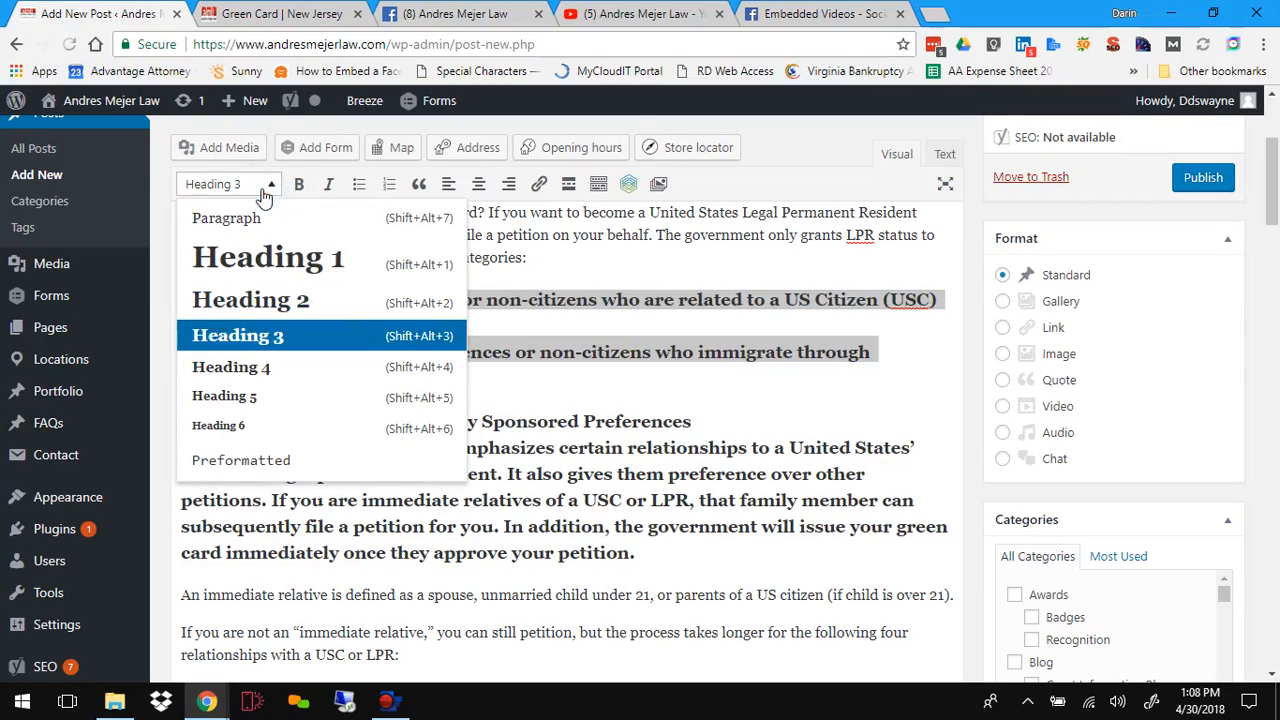
{"action": "left_click", "coordinate": [268, 217]}
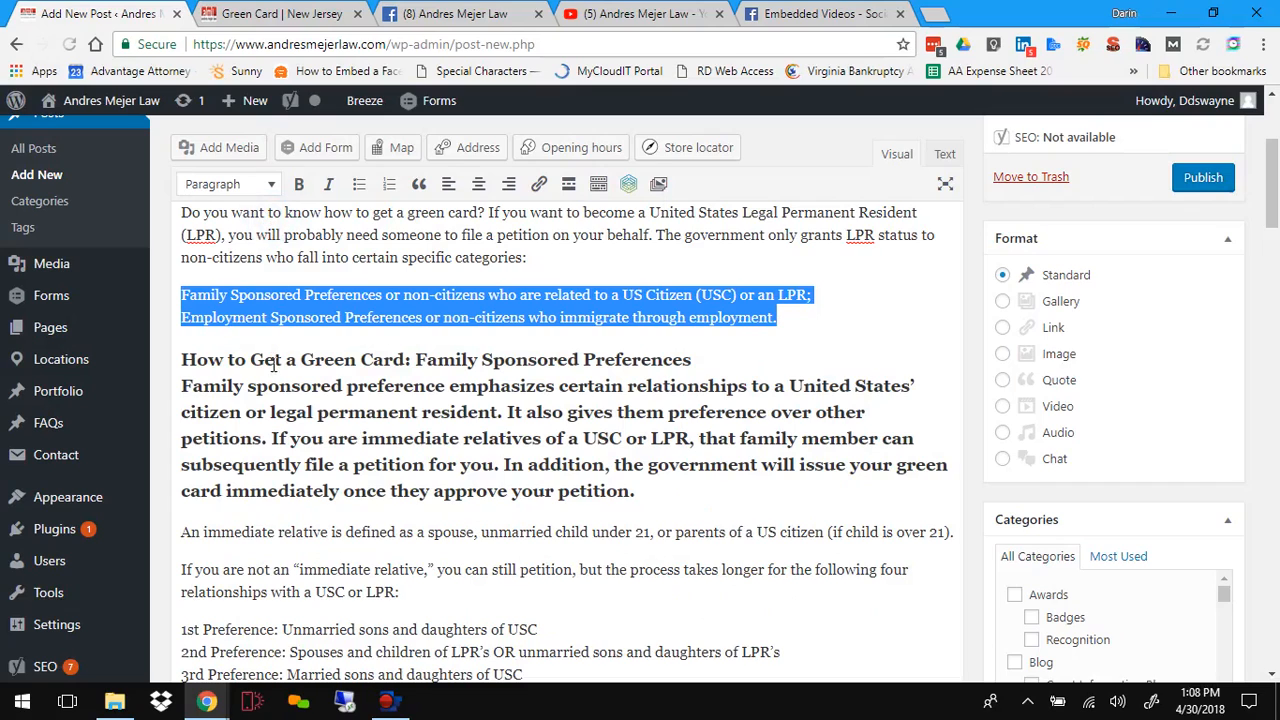
Step: Split the Family Sponsored Preferences heading from the paragraph that follows it
{"action": "left_click", "coordinate": [713, 360]}
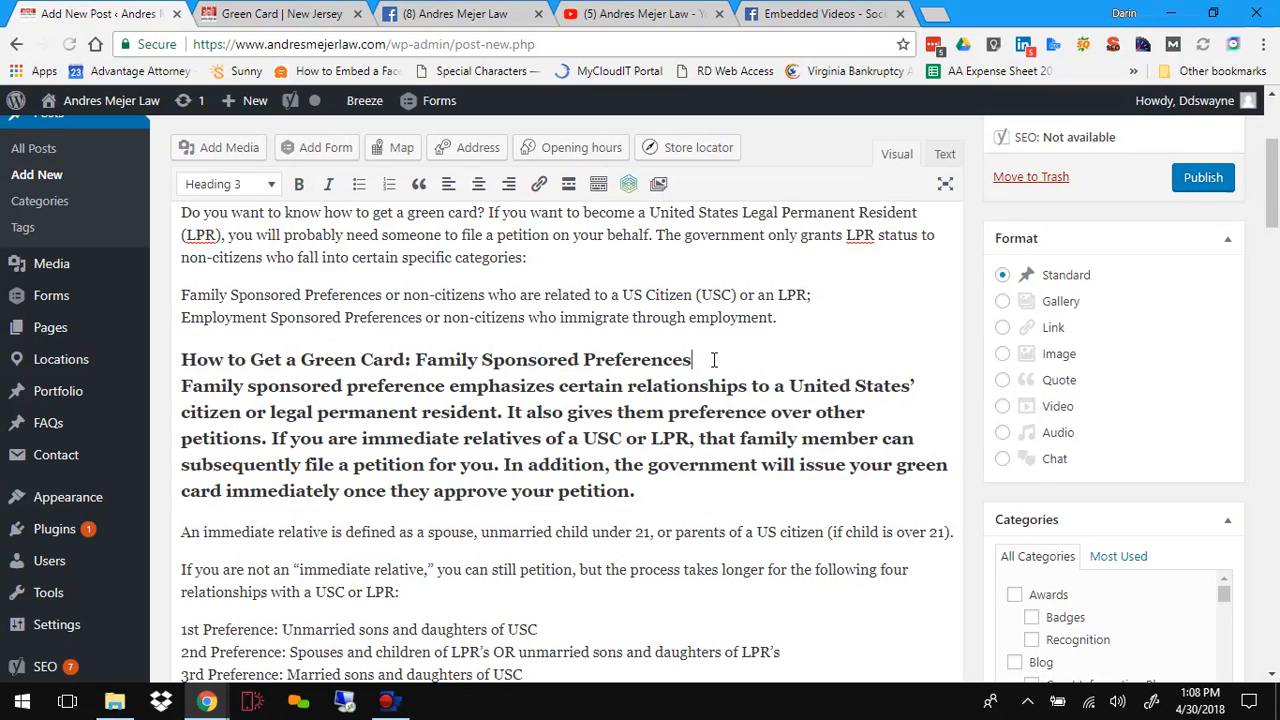
{"action": "key", "text": "Return"}
{"action": "key", "text": "Delete"}
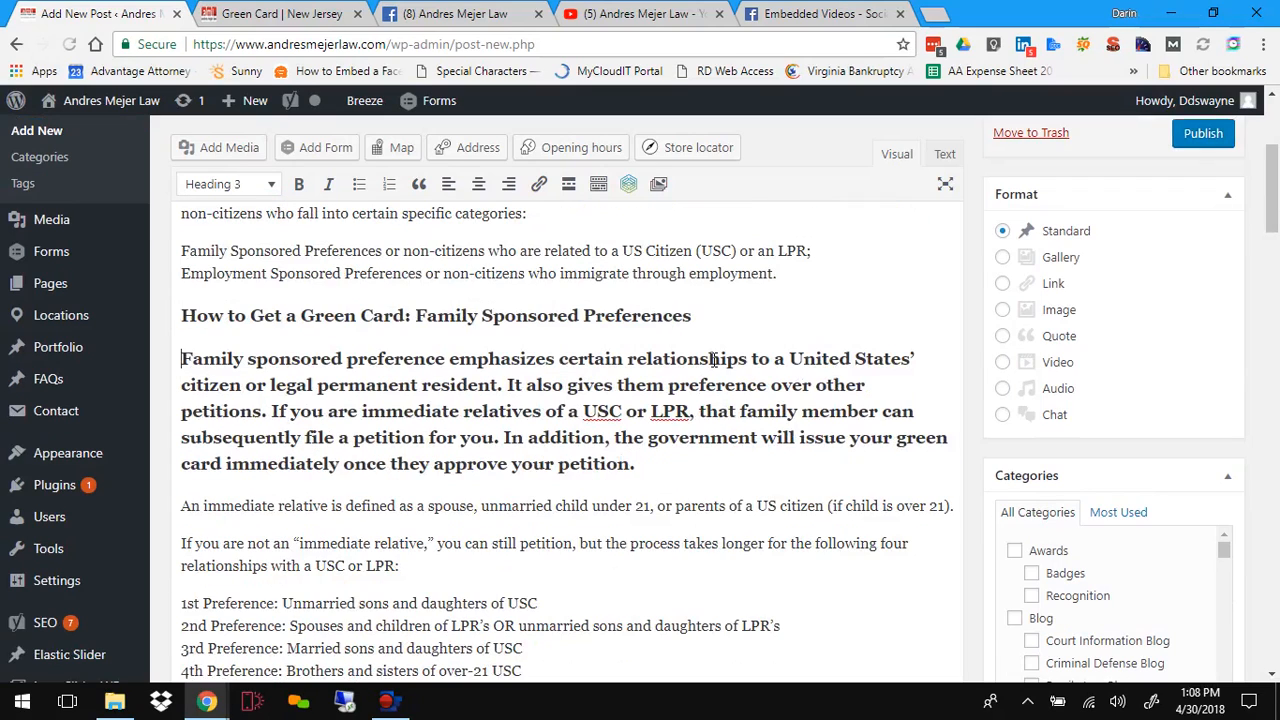
Step: Set the family sponsored preference paragraph below the heading back to Paragraph format
{"action": "left_click_drag", "start_coordinate": [640, 463], "coordinate": [166, 368]}
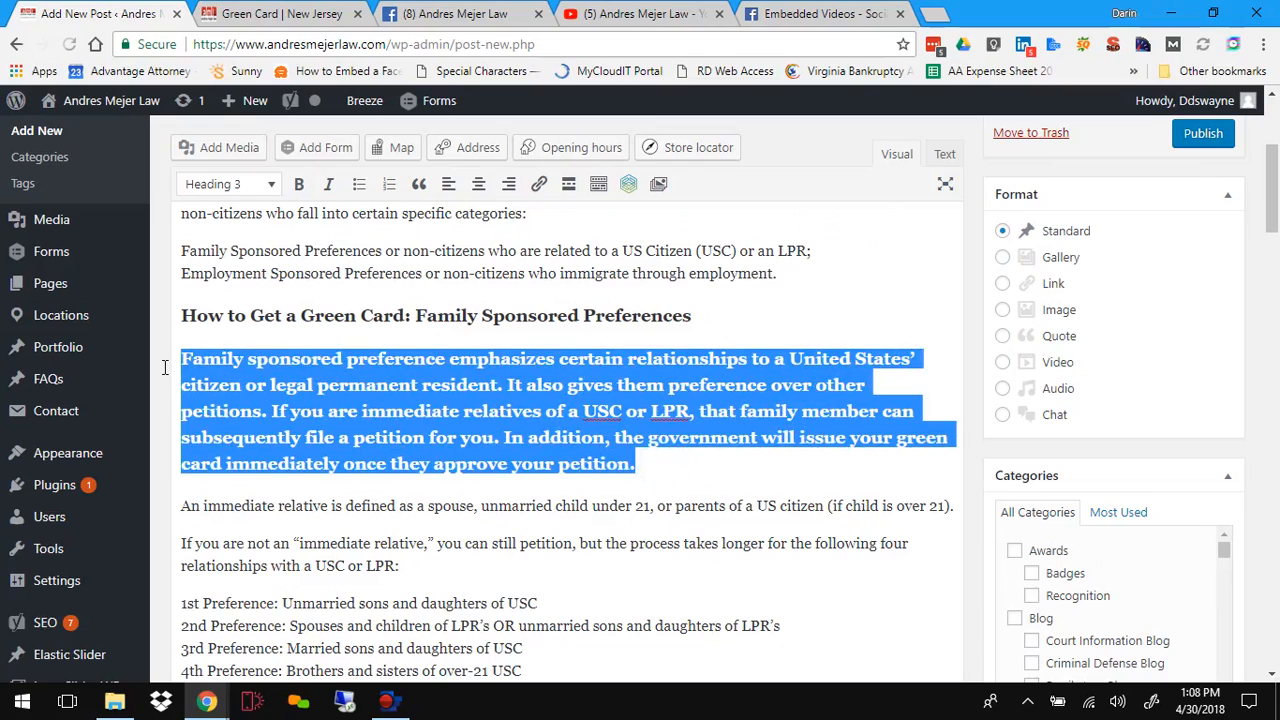
{"action": "left_click", "coordinate": [260, 184]}
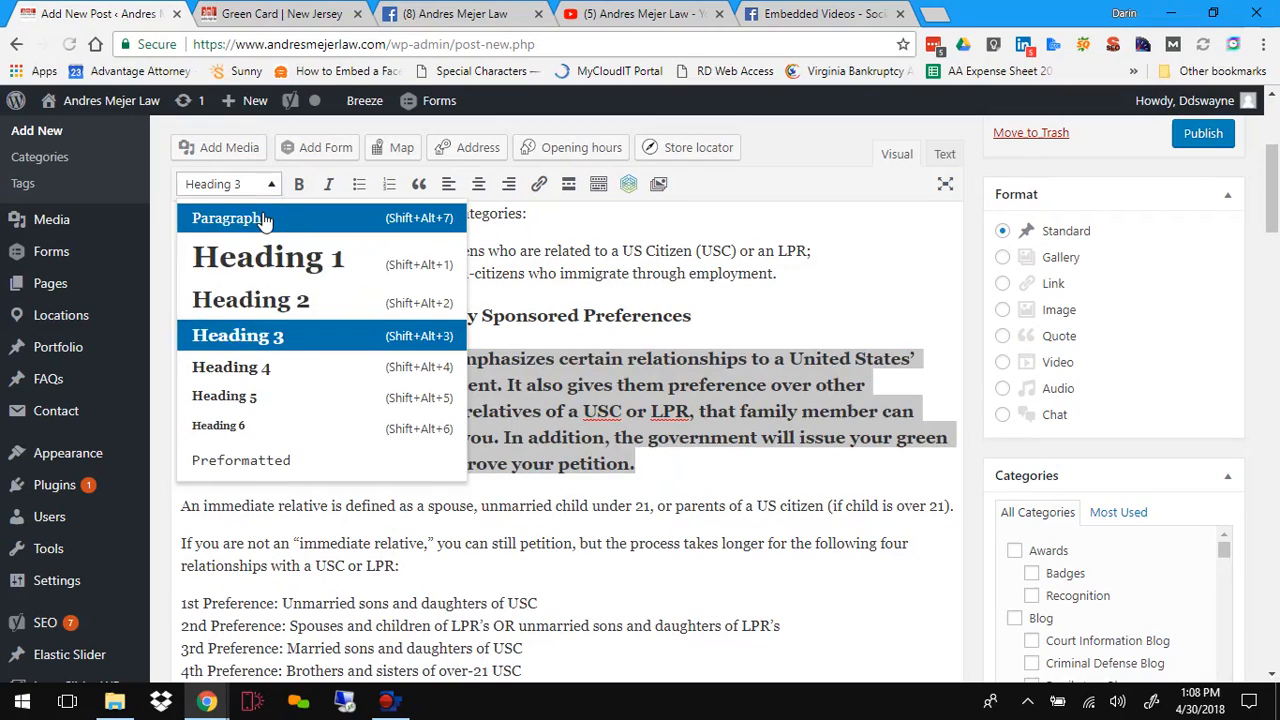
{"action": "left_click", "coordinate": [265, 213]}
{"action": "left_click", "coordinate": [576, 444]}
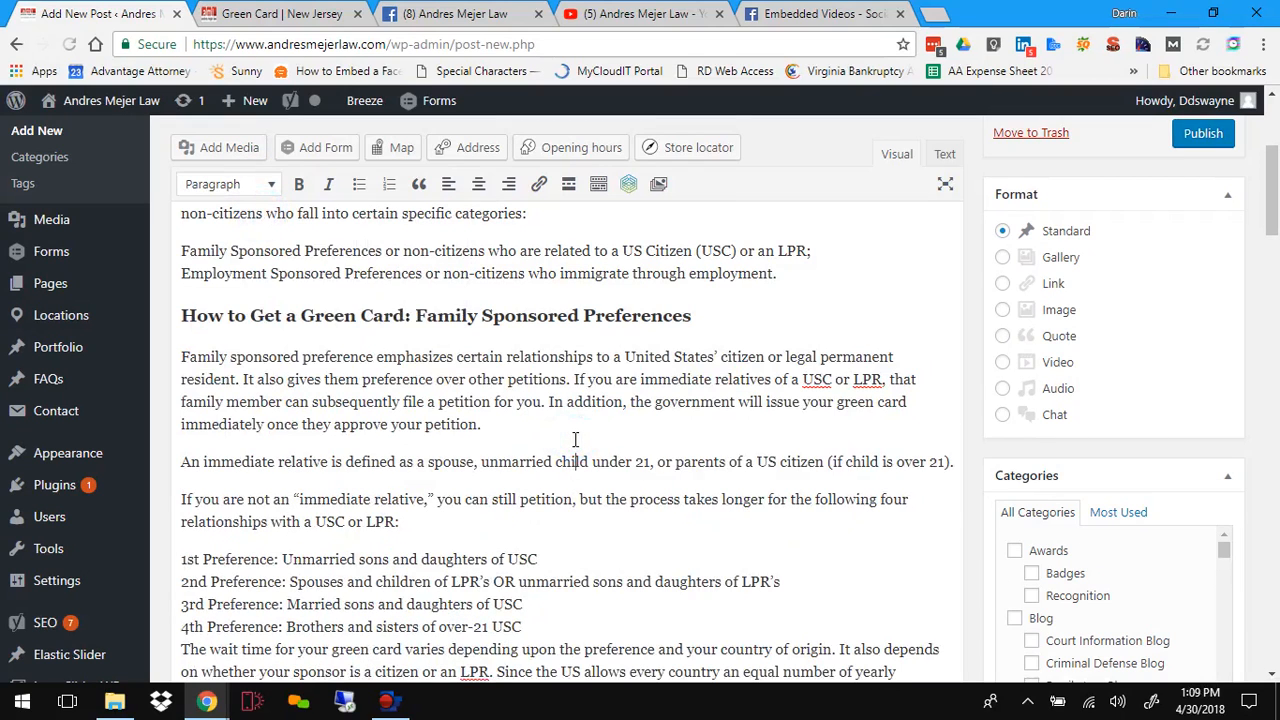
Step: Review the heading and paragraph formatting throughout the post body in the editor
{"action": "scroll", "coordinate": [437, 352], "scroll_direction": "up", "scroll_amount": 2}
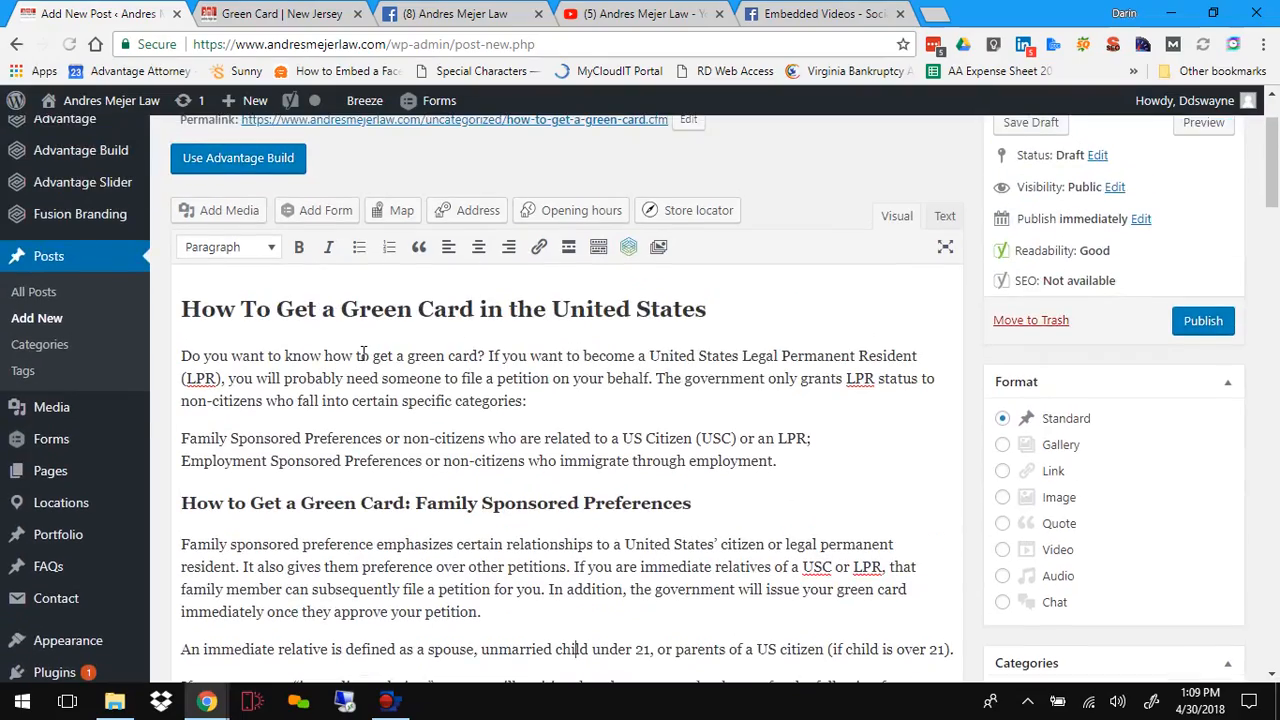
{"action": "scroll", "coordinate": [363, 352], "scroll_direction": "down", "scroll_amount": 2}
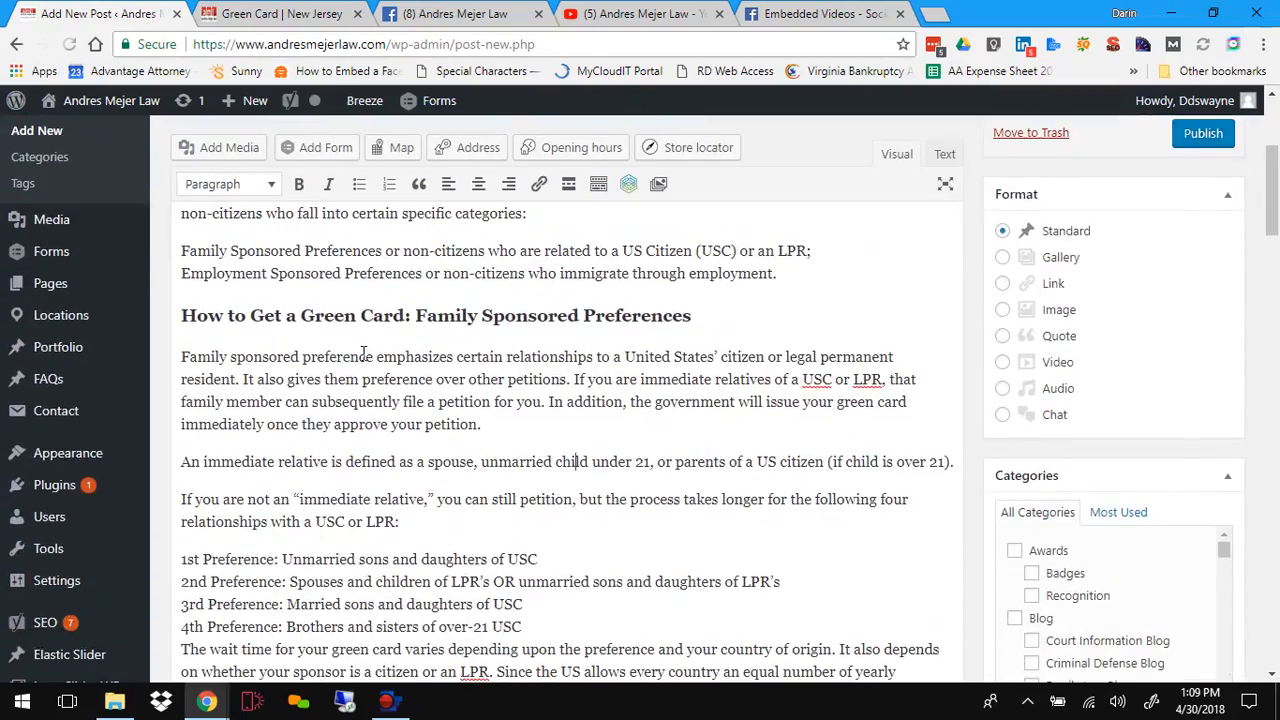
{"action": "scroll", "coordinate": [363, 352], "scroll_direction": "down", "scroll_amount": 2}
{"action": "scroll", "coordinate": [363, 352], "scroll_direction": "up", "scroll_amount": 5}
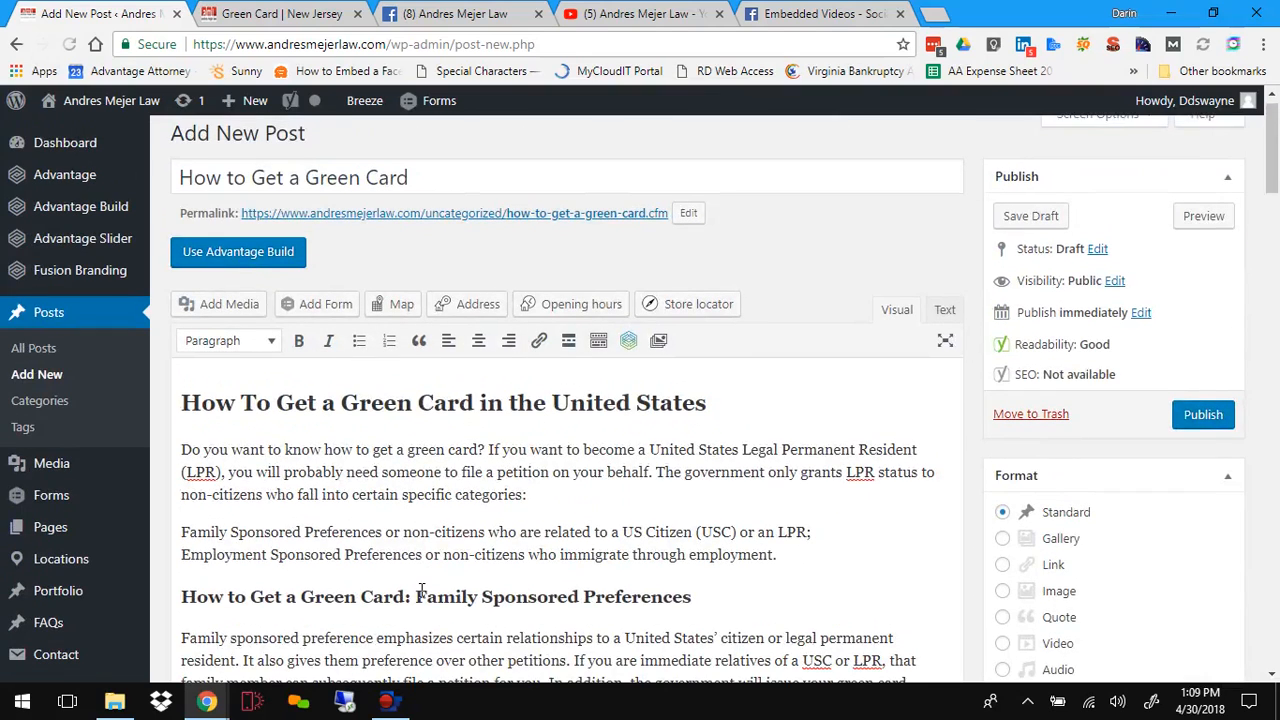
{"action": "scroll", "coordinate": [421, 590], "scroll_direction": "down", "scroll_amount": 2}
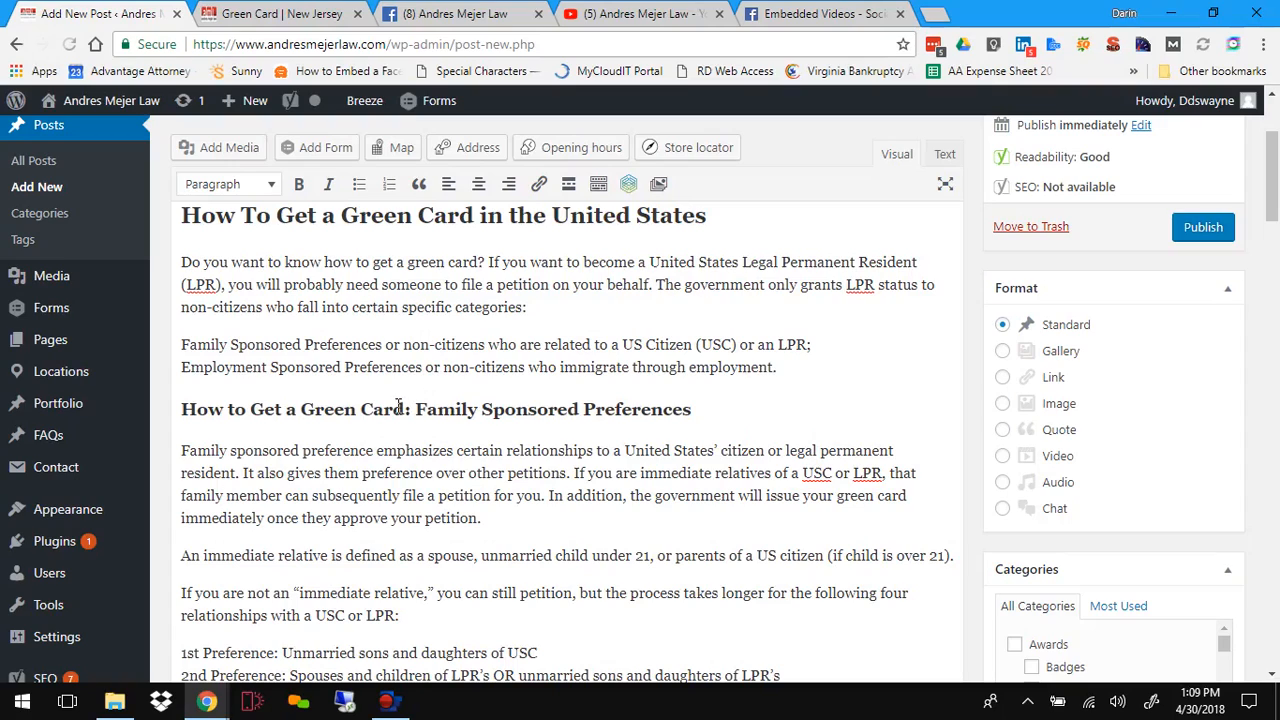
{"action": "left_click_drag", "start_coordinate": [404, 409], "coordinate": [303, 409]}
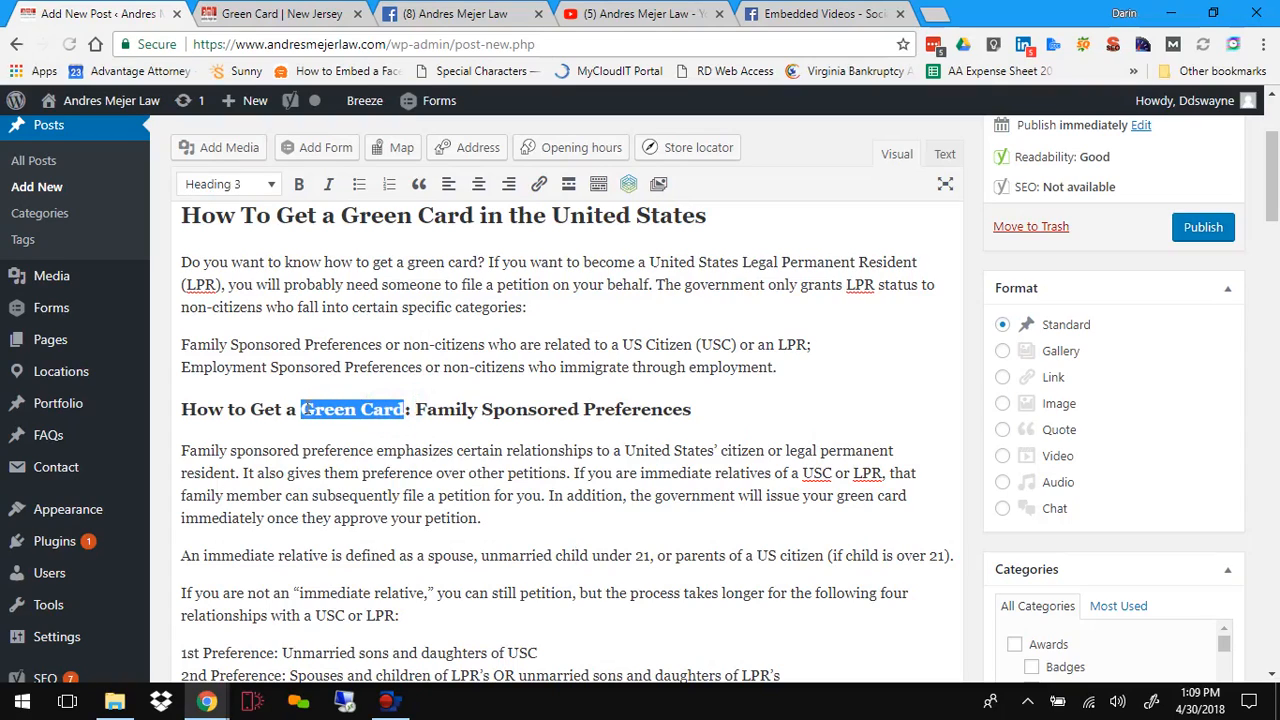
{"action": "left_click_drag", "start_coordinate": [482, 220], "coordinate": [342, 224]}
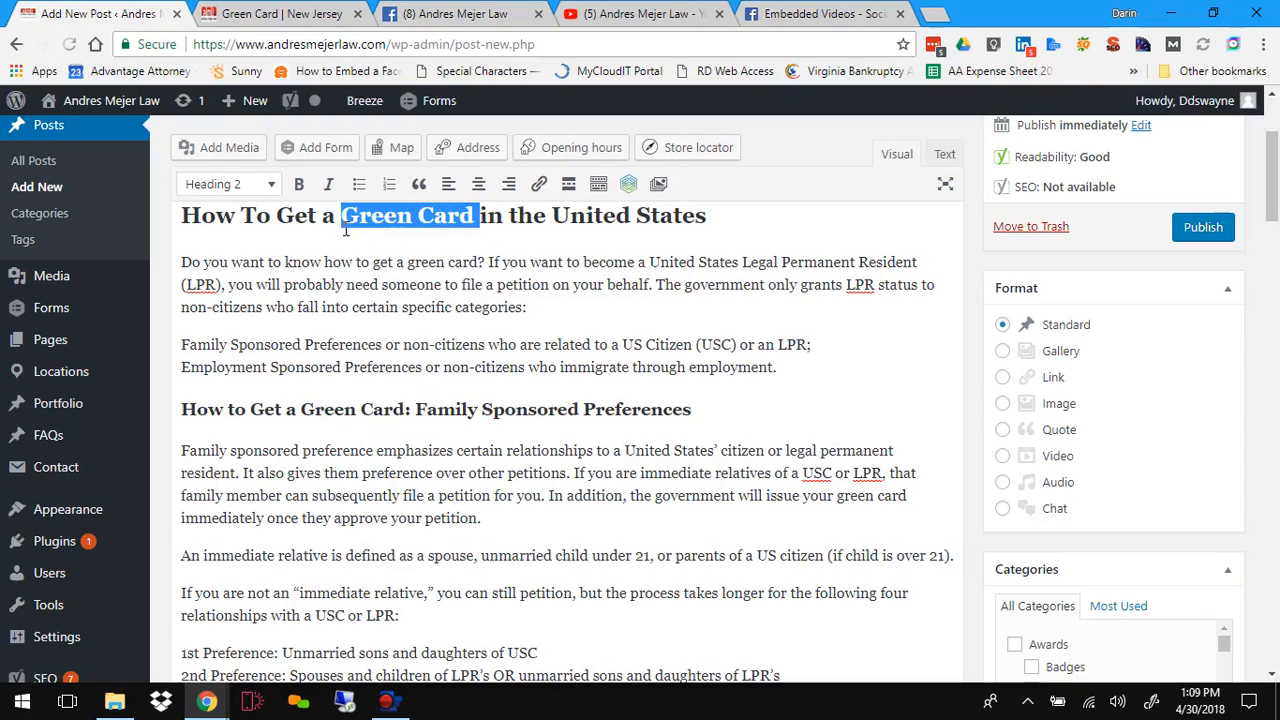
{"action": "left_click", "coordinate": [380, 323]}
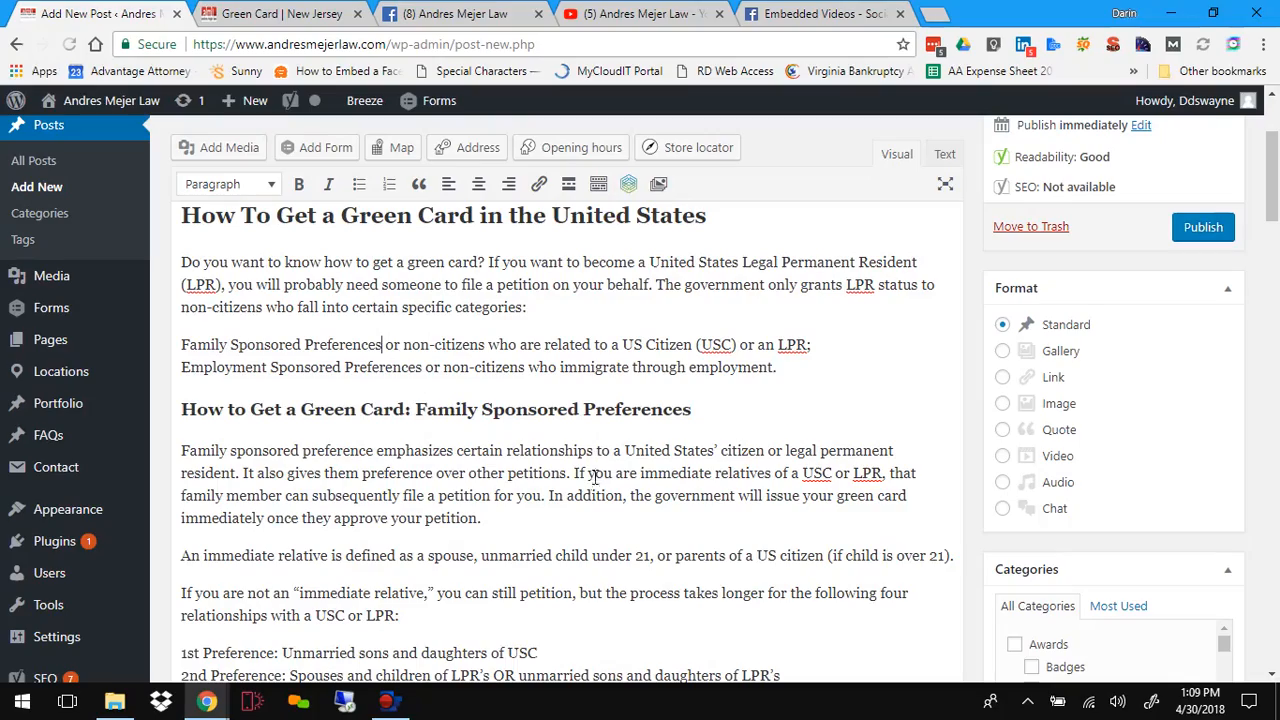
{"action": "scroll", "coordinate": [593, 485], "scroll_direction": "down", "scroll_amount": 3}
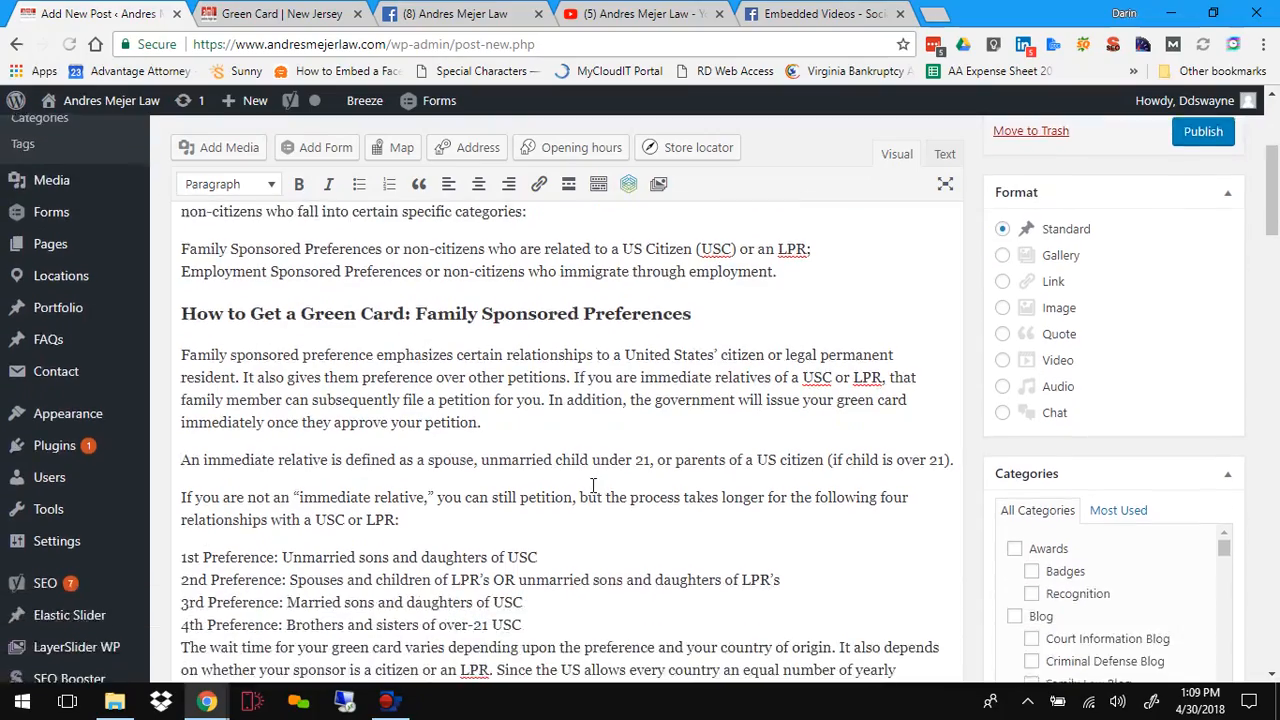
{"action": "scroll", "coordinate": [593, 485], "scroll_direction": "up", "scroll_amount": 2}
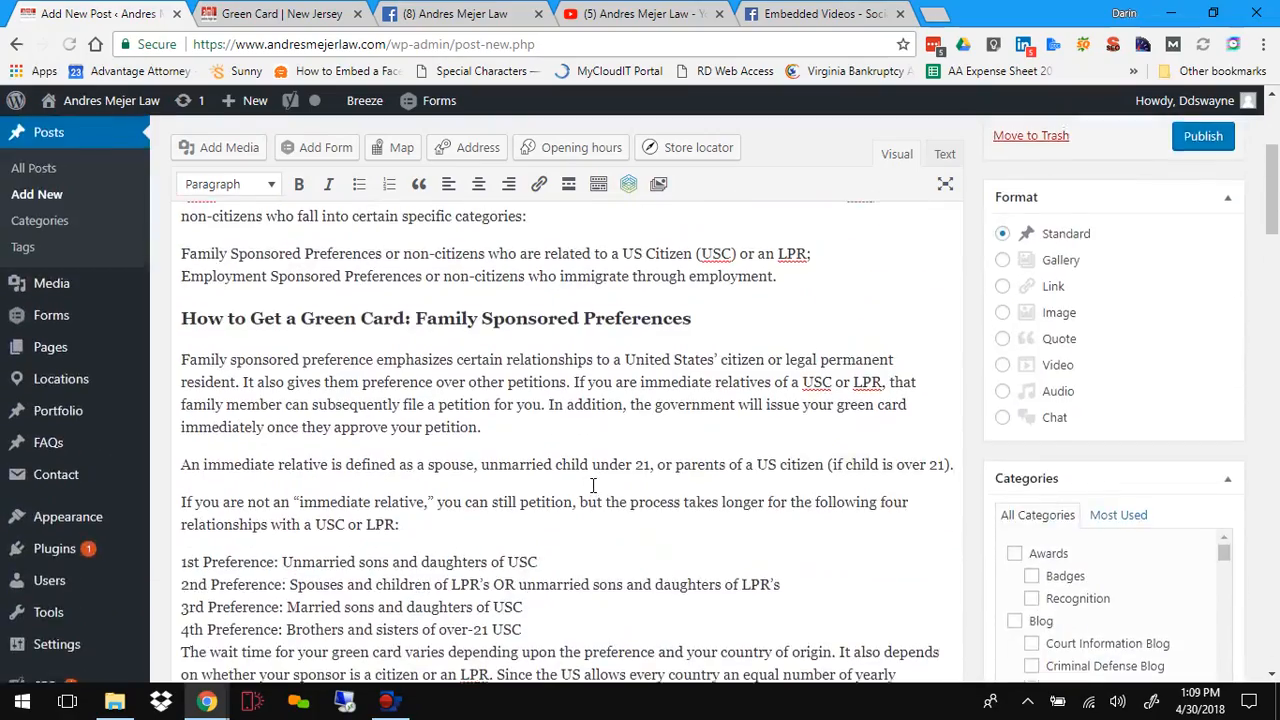
{"action": "scroll", "coordinate": [480, 400], "scroll_direction": "up", "scroll_amount": 2}
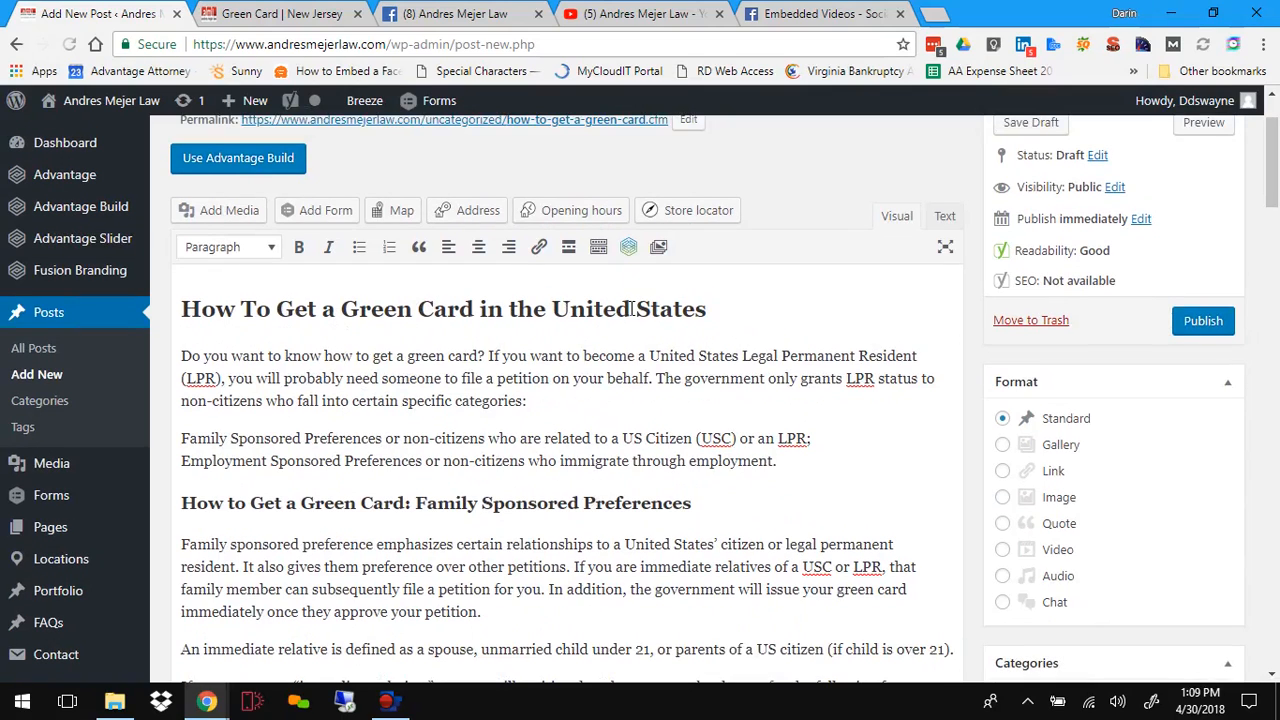
{"action": "scroll", "coordinate": [838, 400], "scroll_direction": "up", "scroll_amount": 1}
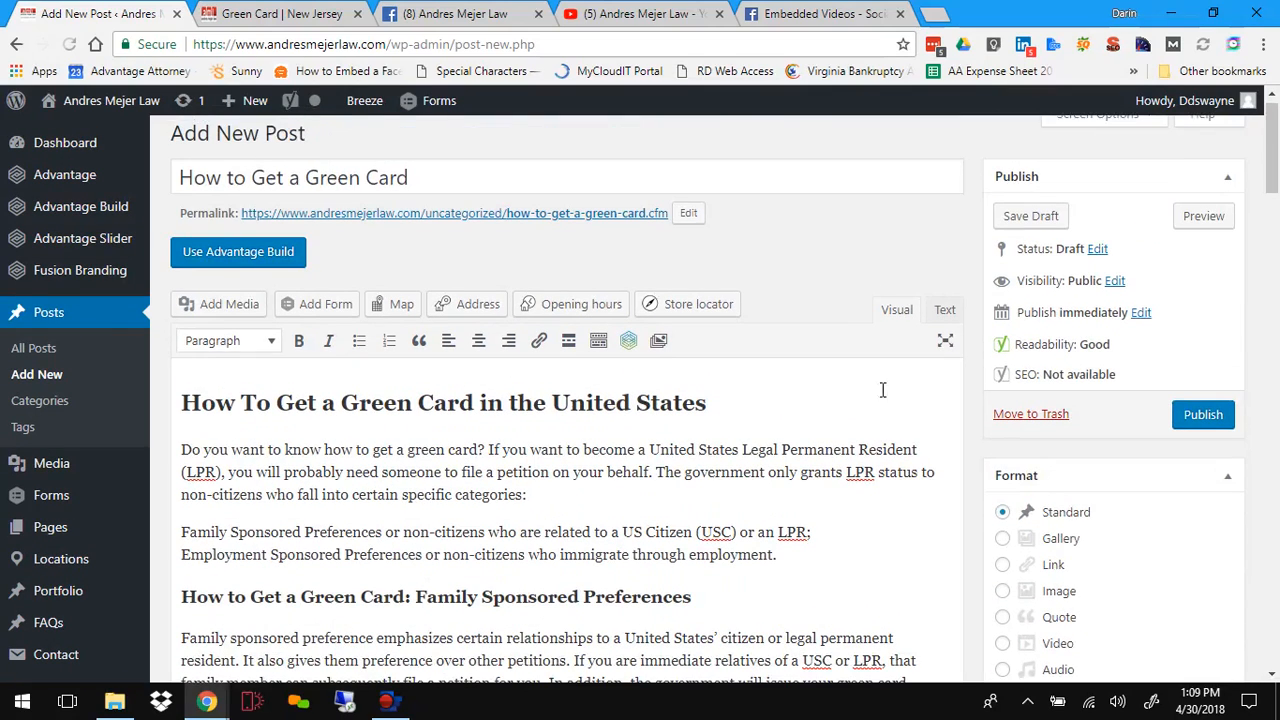
Step: Preview the post, scroll through its formatted content, and close the preview tab
{"action": "left_click", "coordinate": [1208, 217]}
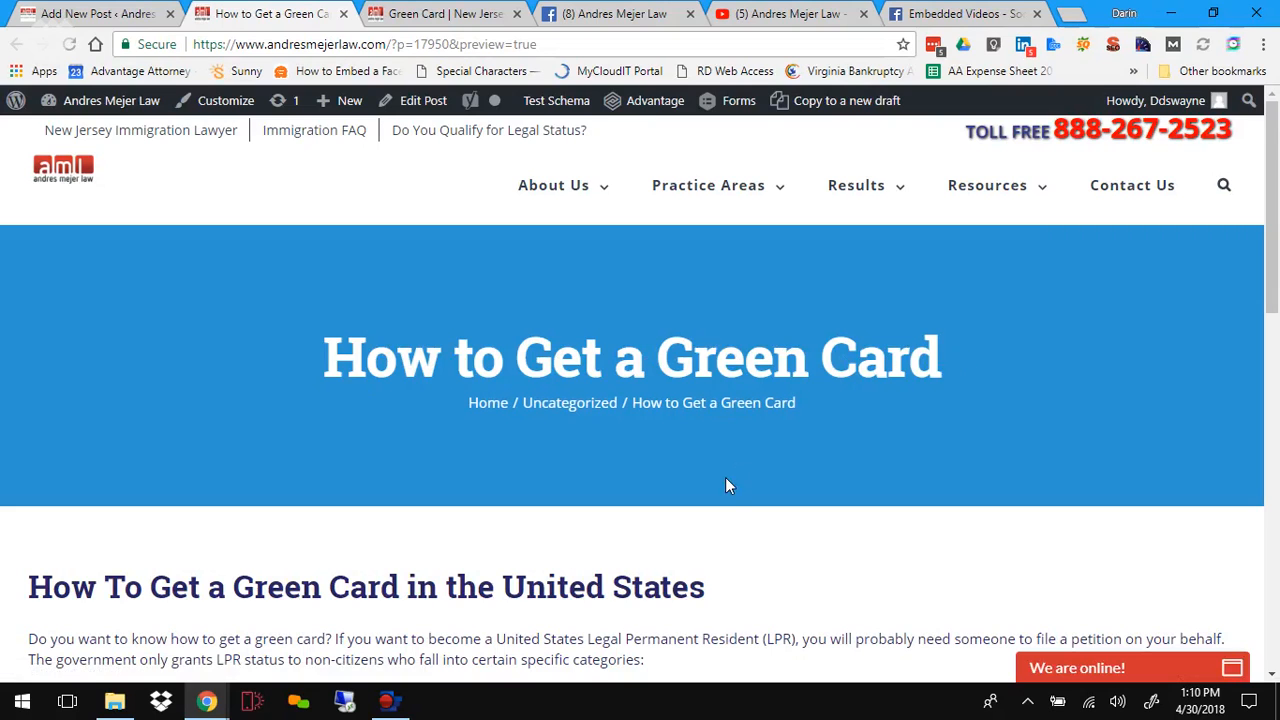
{"action": "scroll", "coordinate": [725, 480], "scroll_direction": "down", "scroll_amount": 1}
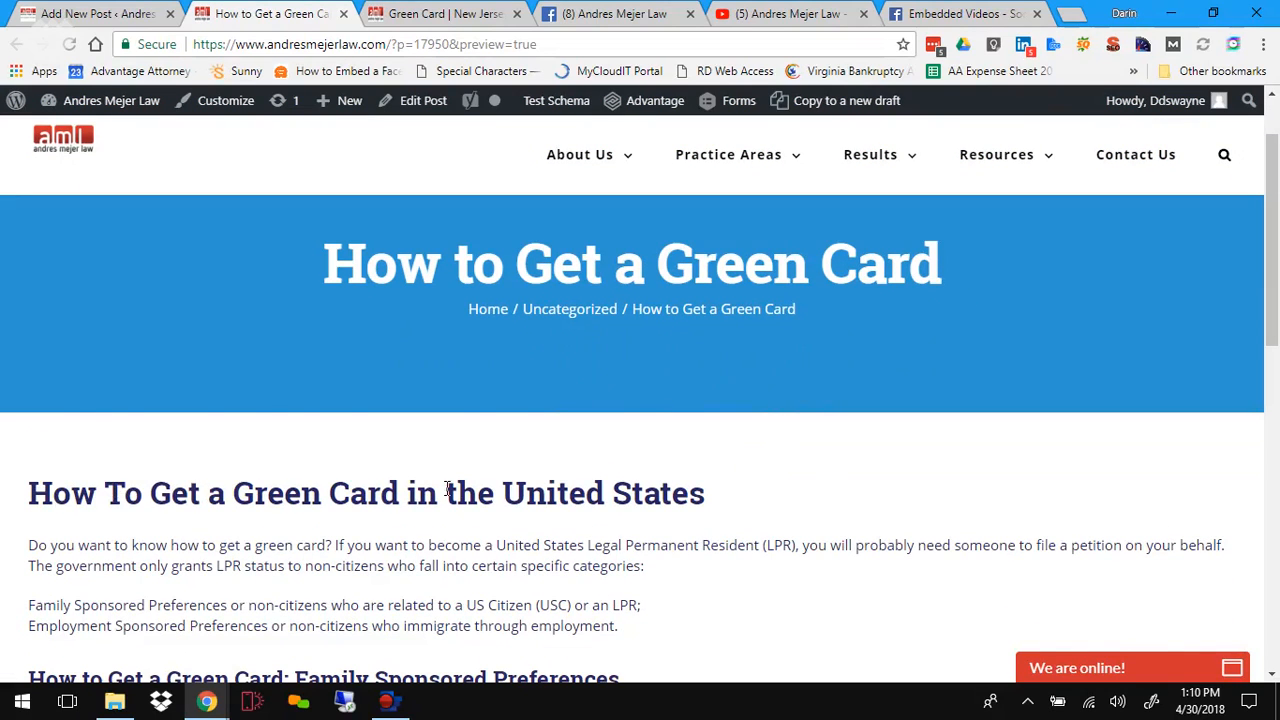
{"action": "scroll", "coordinate": [703, 483], "scroll_direction": "down", "scroll_amount": 1}
{"action": "scroll", "coordinate": [703, 483], "scroll_direction": "down", "scroll_amount": 3}
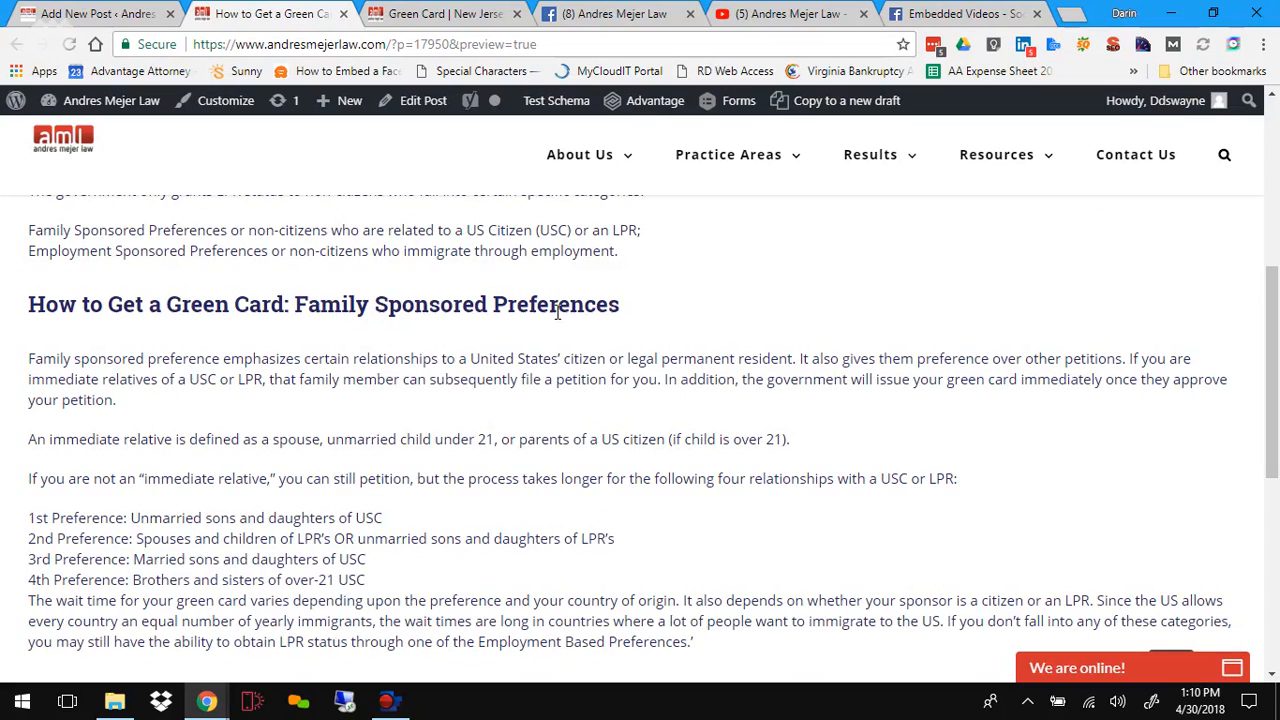
{"action": "scroll", "coordinate": [380, 397], "scroll_direction": "down", "scroll_amount": 1}
{"action": "scroll", "coordinate": [370, 405], "scroll_direction": "down", "scroll_amount": 3}
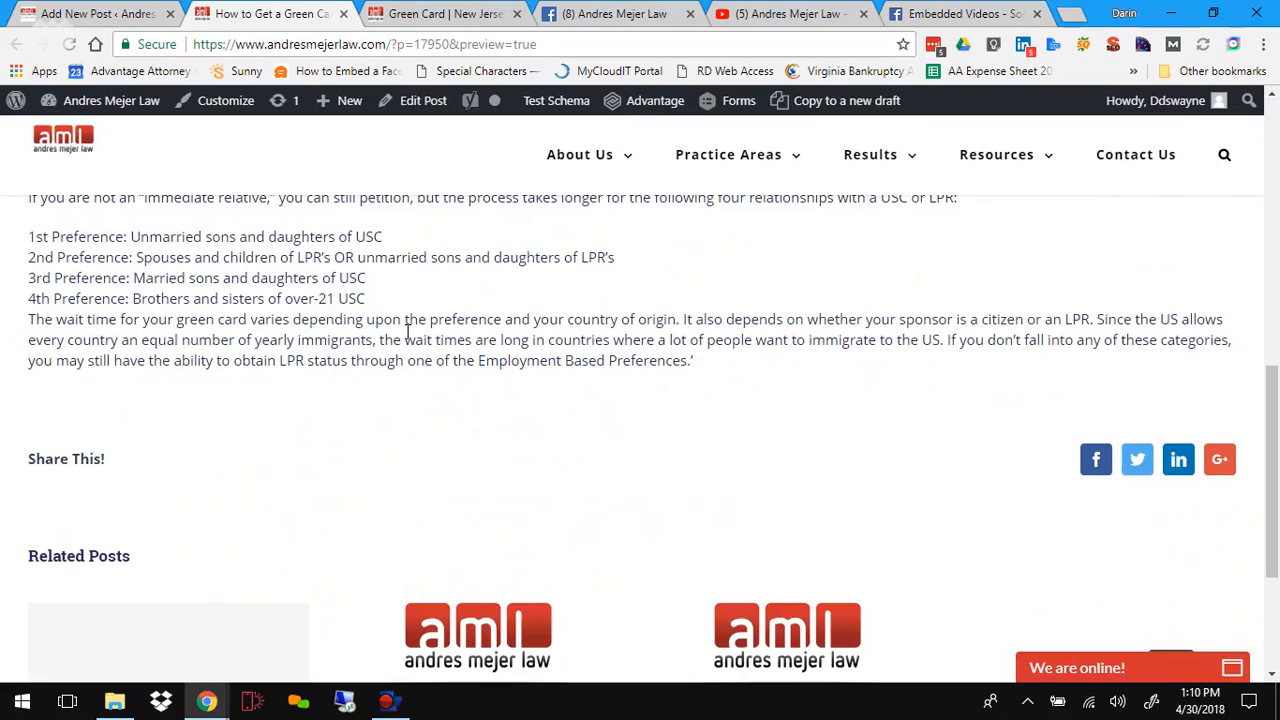
{"action": "scroll", "coordinate": [408, 334], "scroll_direction": "up", "scroll_amount": 3}
{"action": "scroll", "coordinate": [406, 332], "scroll_direction": "up", "scroll_amount": 5}
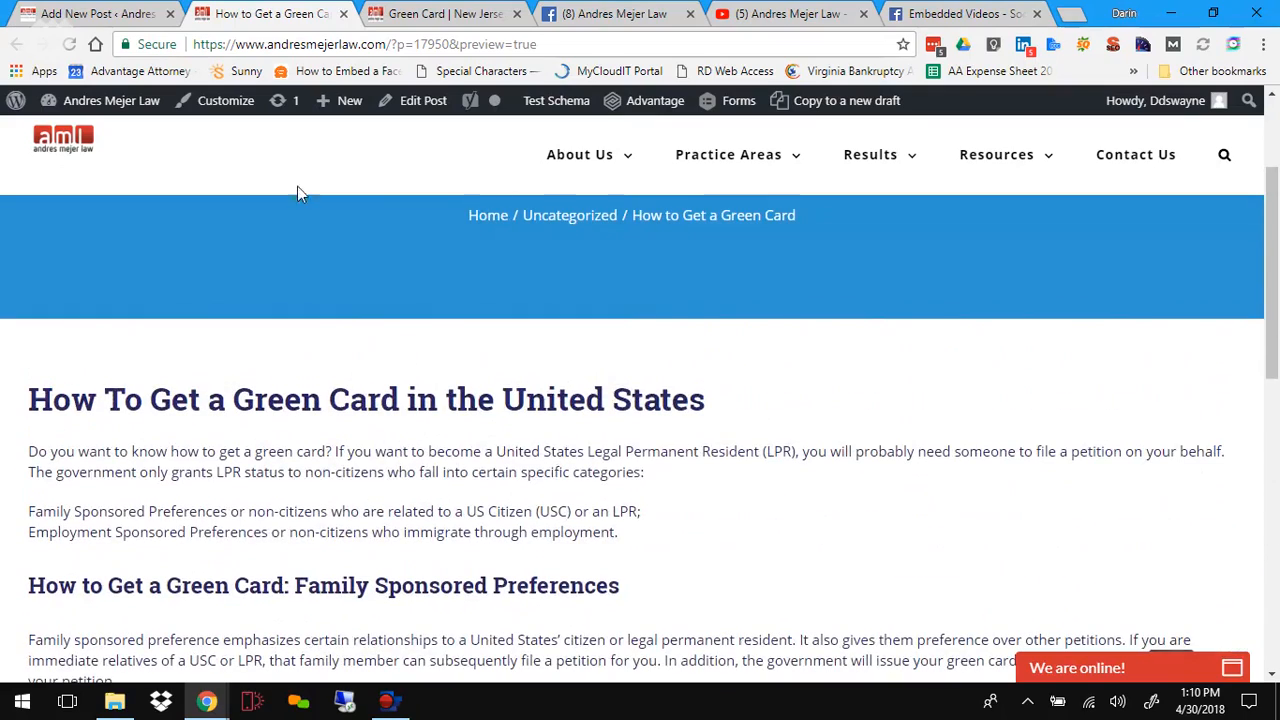
{"action": "left_click", "coordinate": [343, 14]}
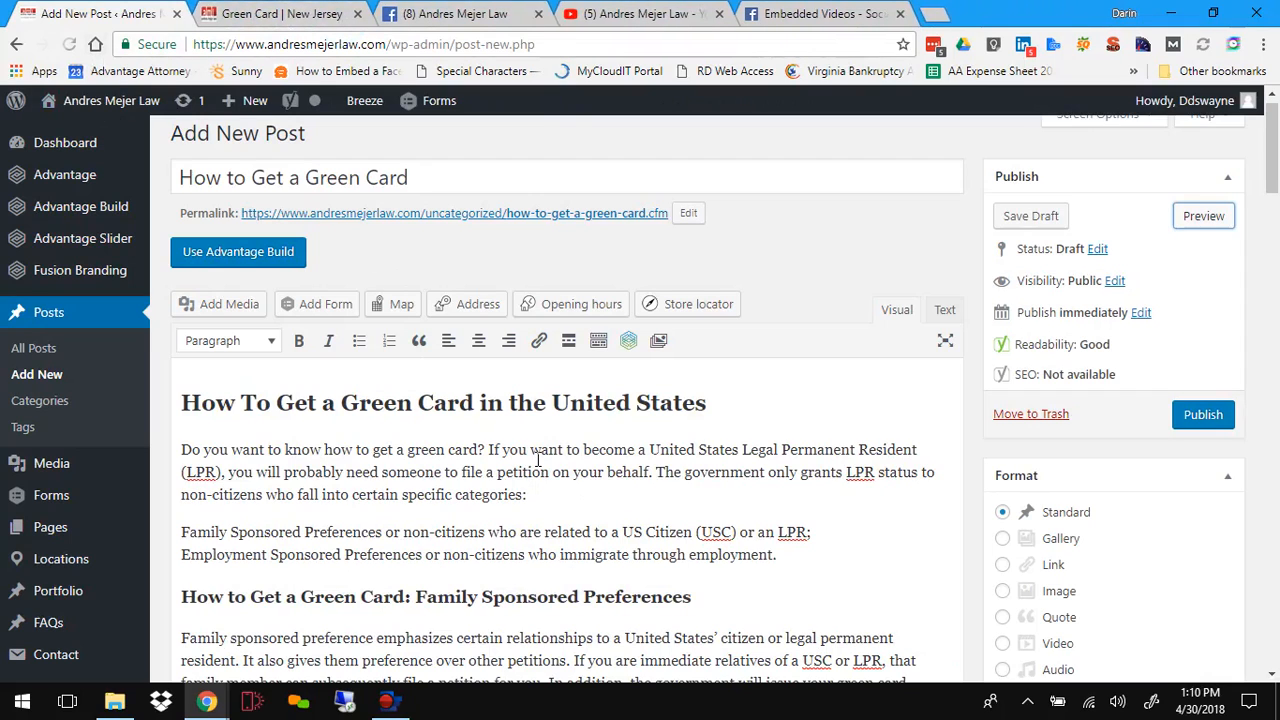
Step: Check the heading and paragraph formats around the Family Sponsored Preferences section
{"action": "scroll", "coordinate": [537, 459], "scroll_direction": "down", "scroll_amount": 1}
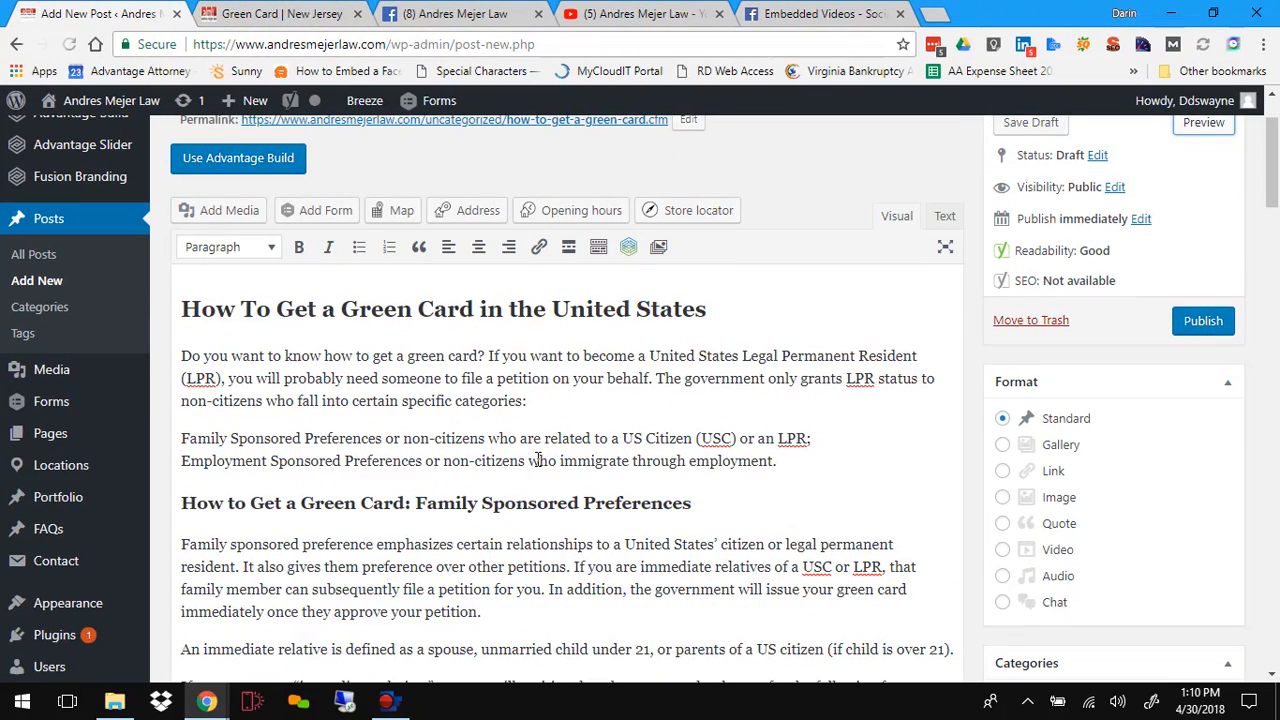
{"action": "left_click", "coordinate": [771, 511]}
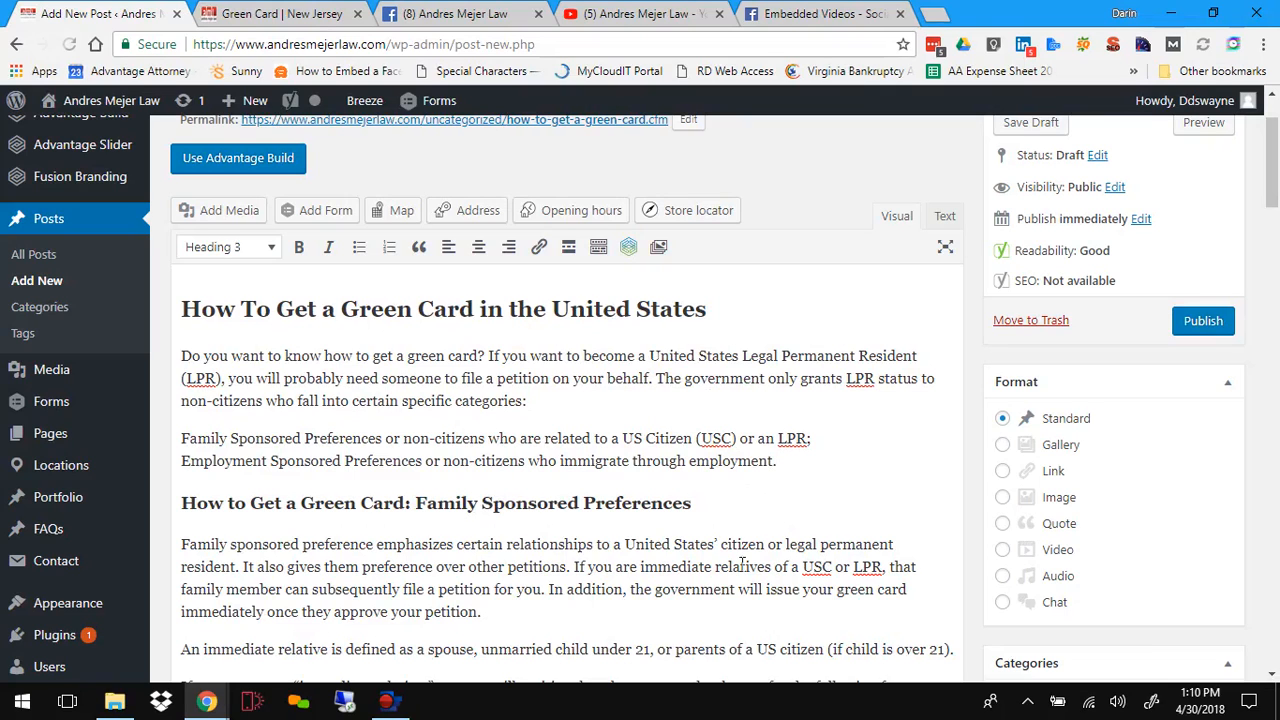
{"action": "scroll", "coordinate": [740, 569], "scroll_direction": "down", "scroll_amount": 2}
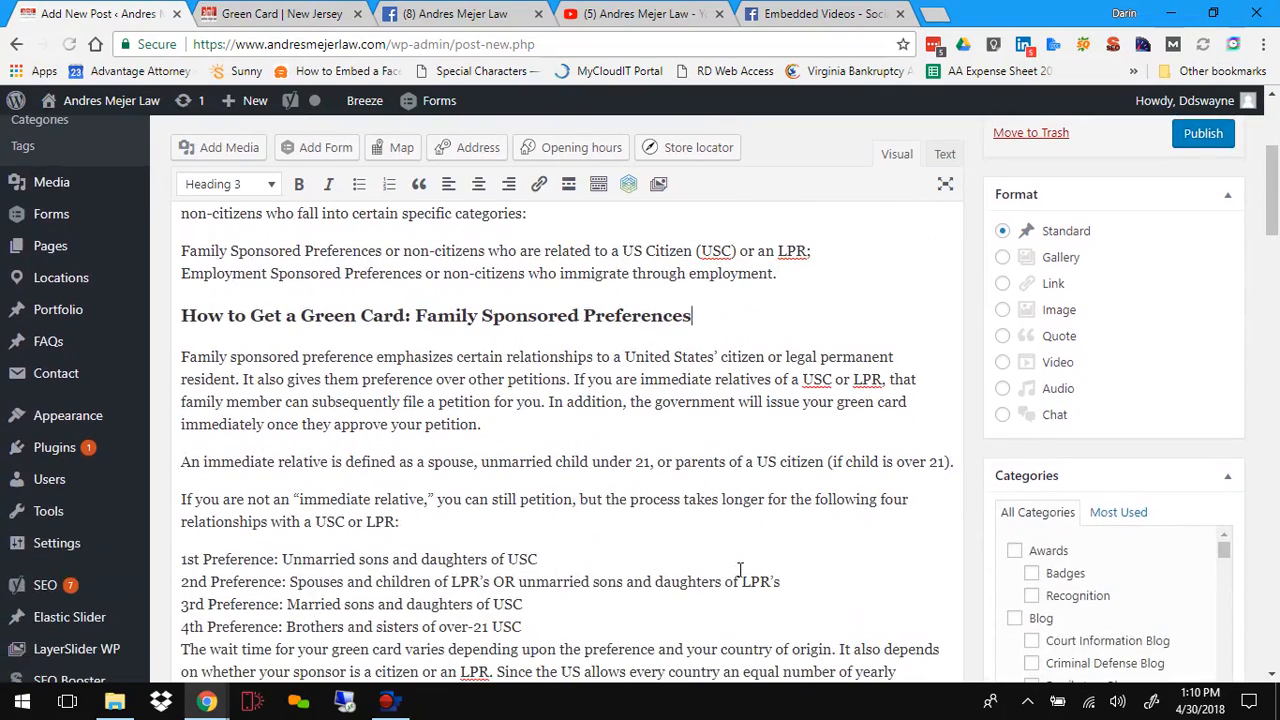
{"action": "left_click", "coordinate": [927, 498]}
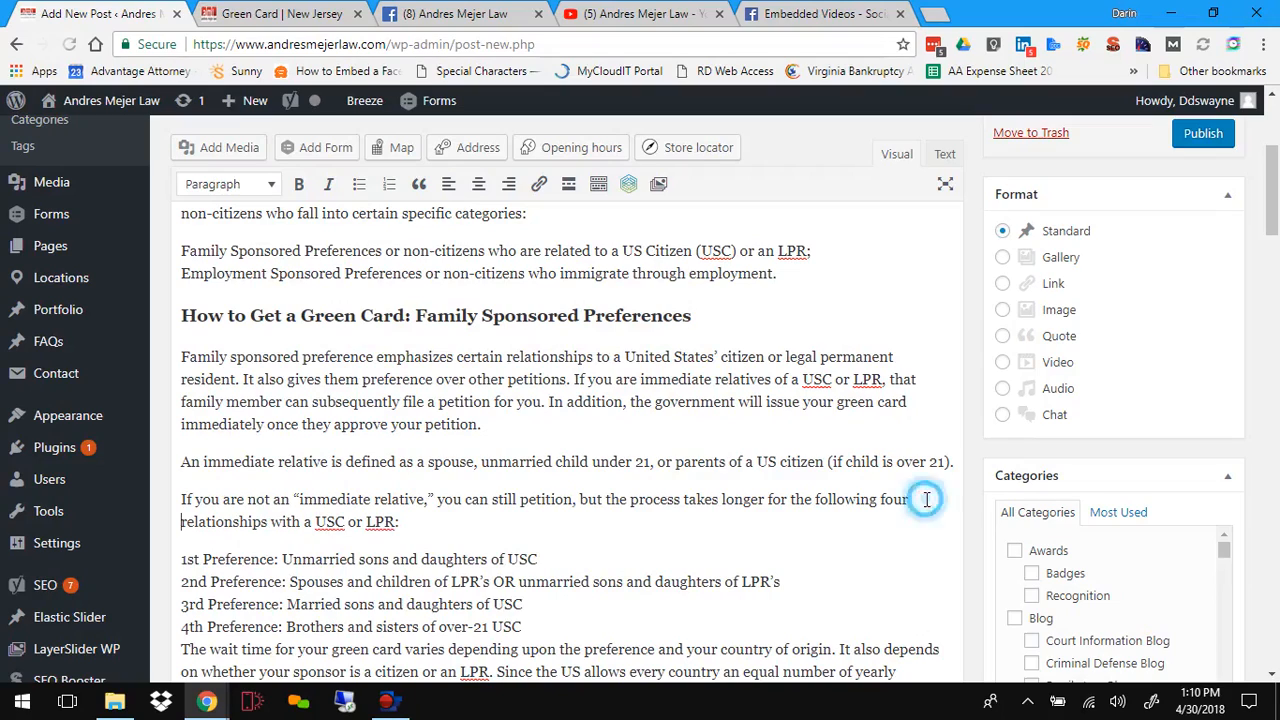
{"action": "left_click", "coordinate": [811, 537]}
Step: Insert the Legal Status photo from the Media Library at the end of the line ending 'relationships with a USC or LPR:'
{"action": "left_click", "coordinate": [418, 514]}
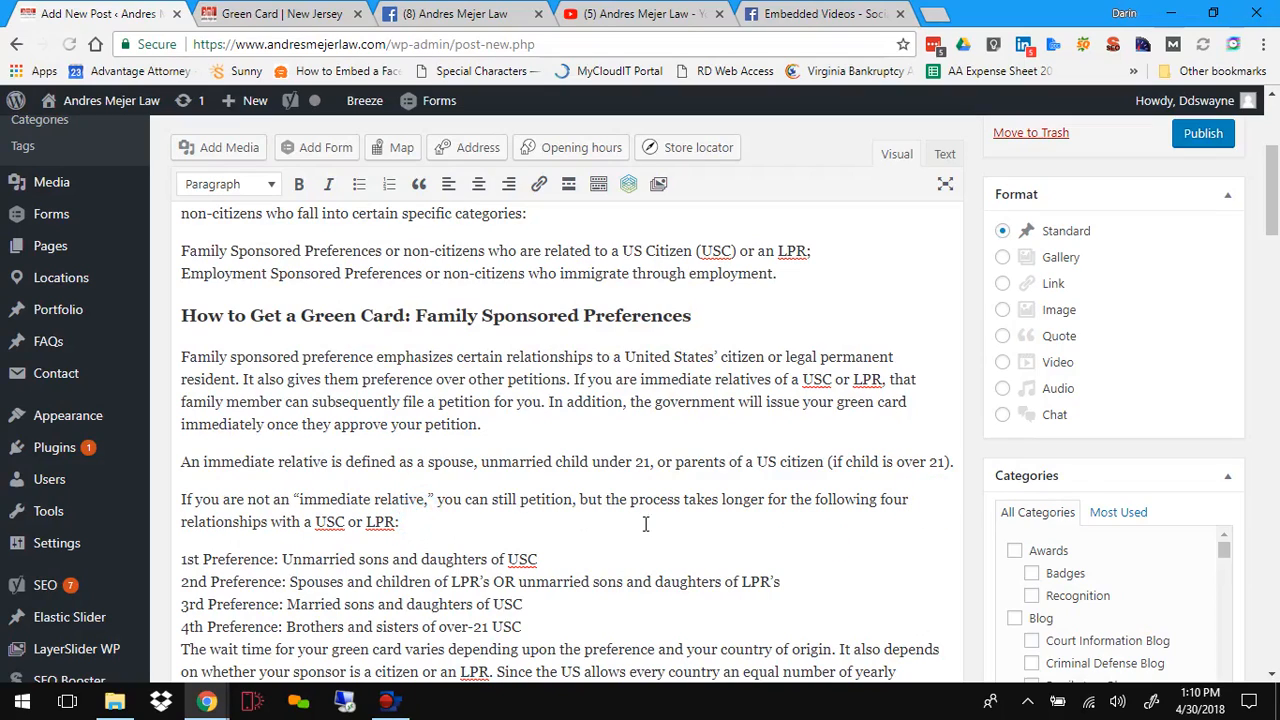
{"action": "left_click", "coordinate": [213, 155]}
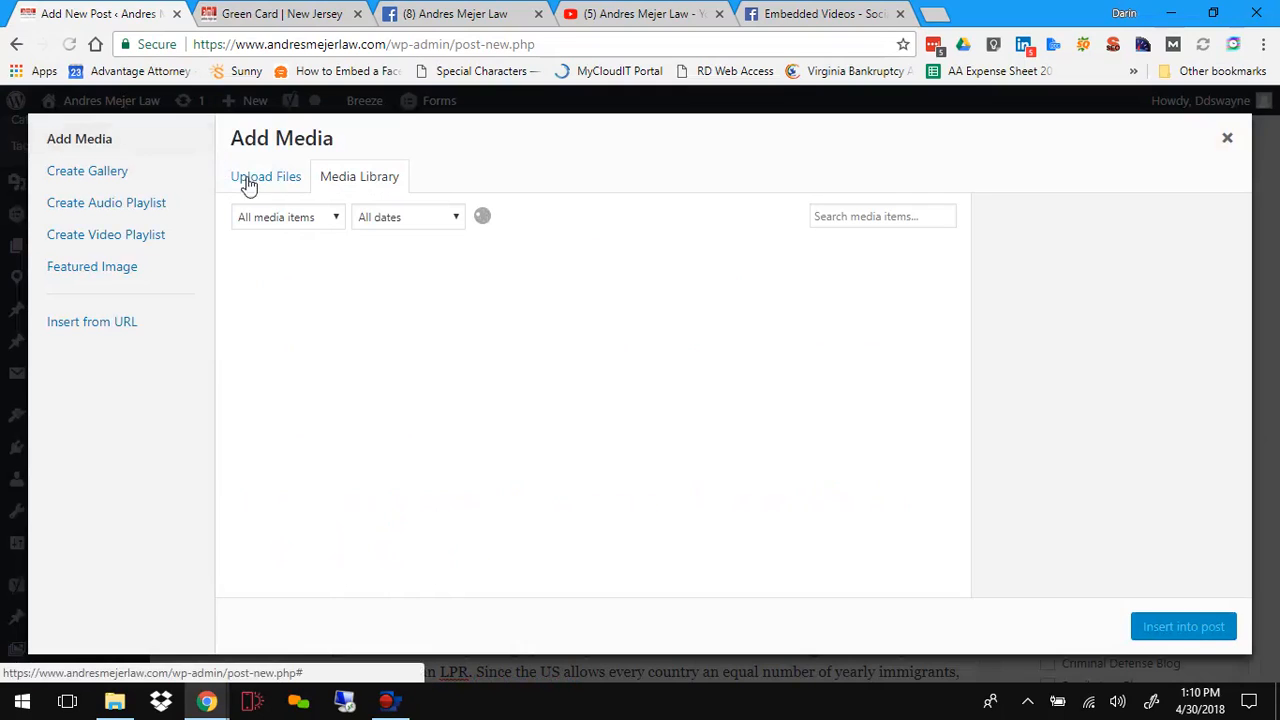
{"action": "left_click", "coordinate": [268, 178]}
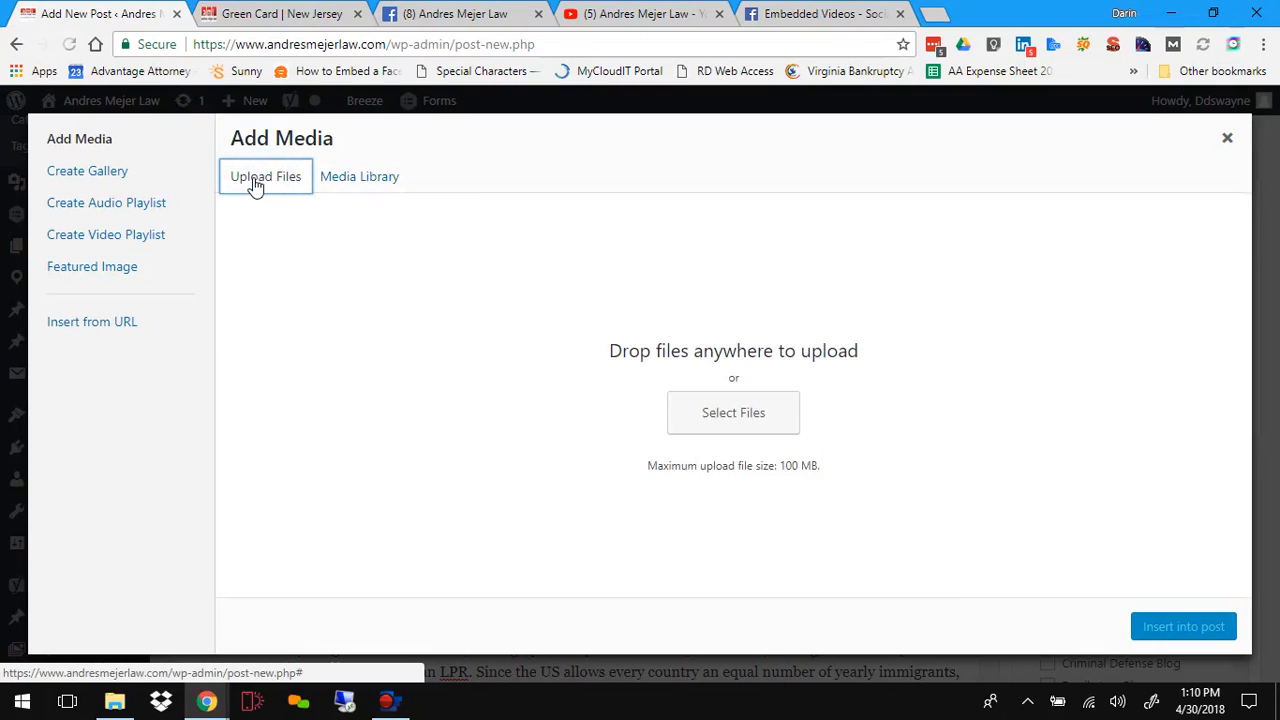
{"action": "left_click", "coordinate": [341, 178]}
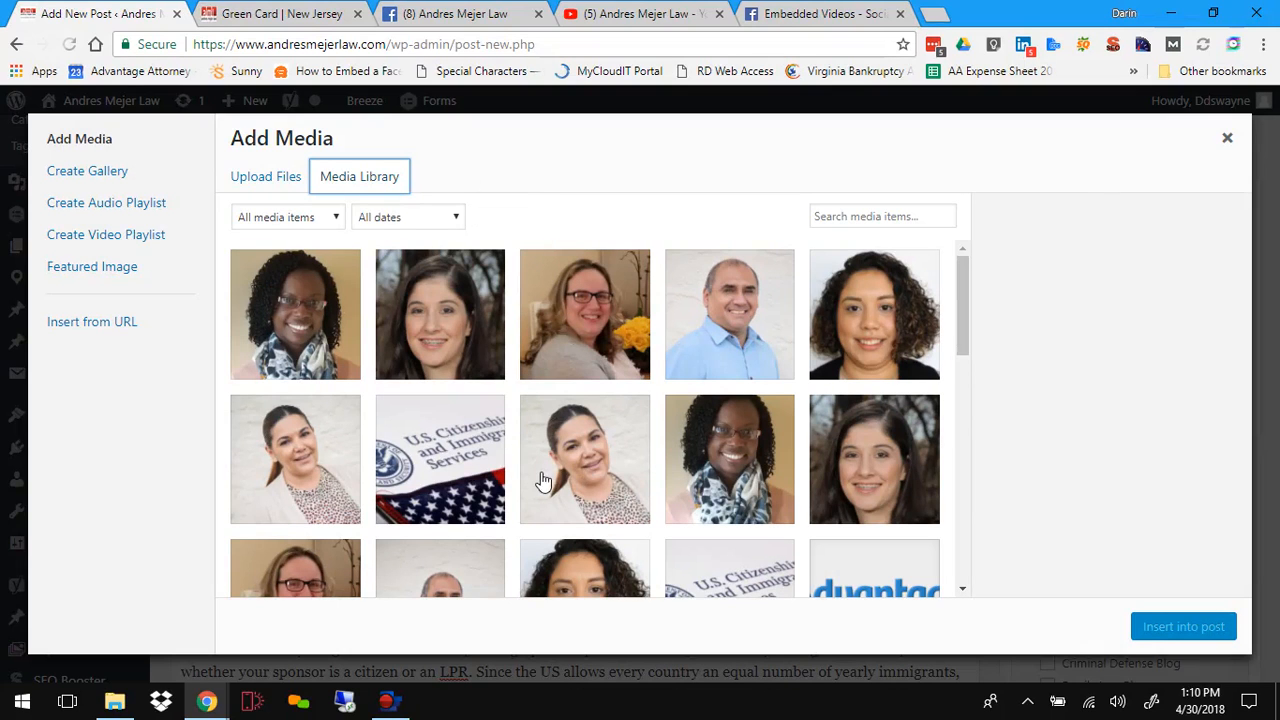
{"action": "scroll", "coordinate": [542, 482], "scroll_direction": "down", "scroll_amount": 3}
{"action": "scroll", "coordinate": [542, 482], "scroll_direction": "down", "scroll_amount": 10}
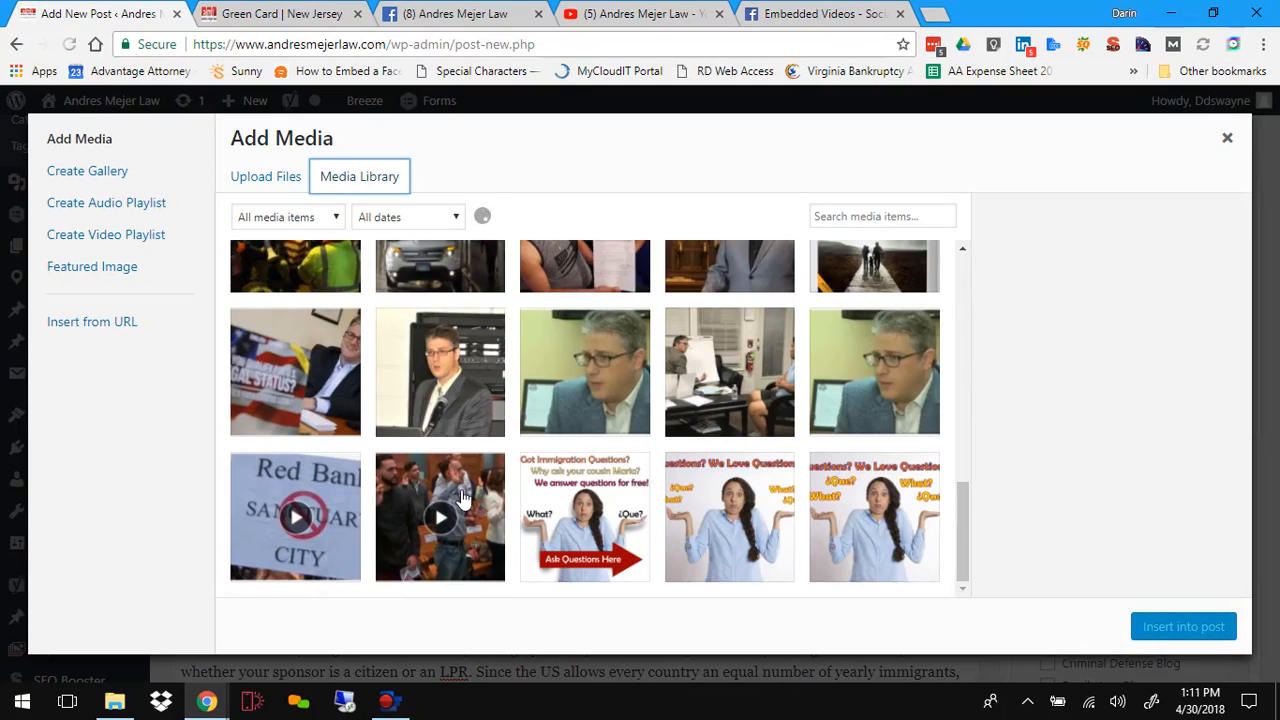
{"action": "scroll", "coordinate": [569, 403], "scroll_direction": "up", "scroll_amount": 5}
{"action": "scroll", "coordinate": [569, 403], "scroll_direction": "down", "scroll_amount": 5}
{"action": "scroll", "coordinate": [569, 403], "scroll_direction": "up", "scroll_amount": 2}
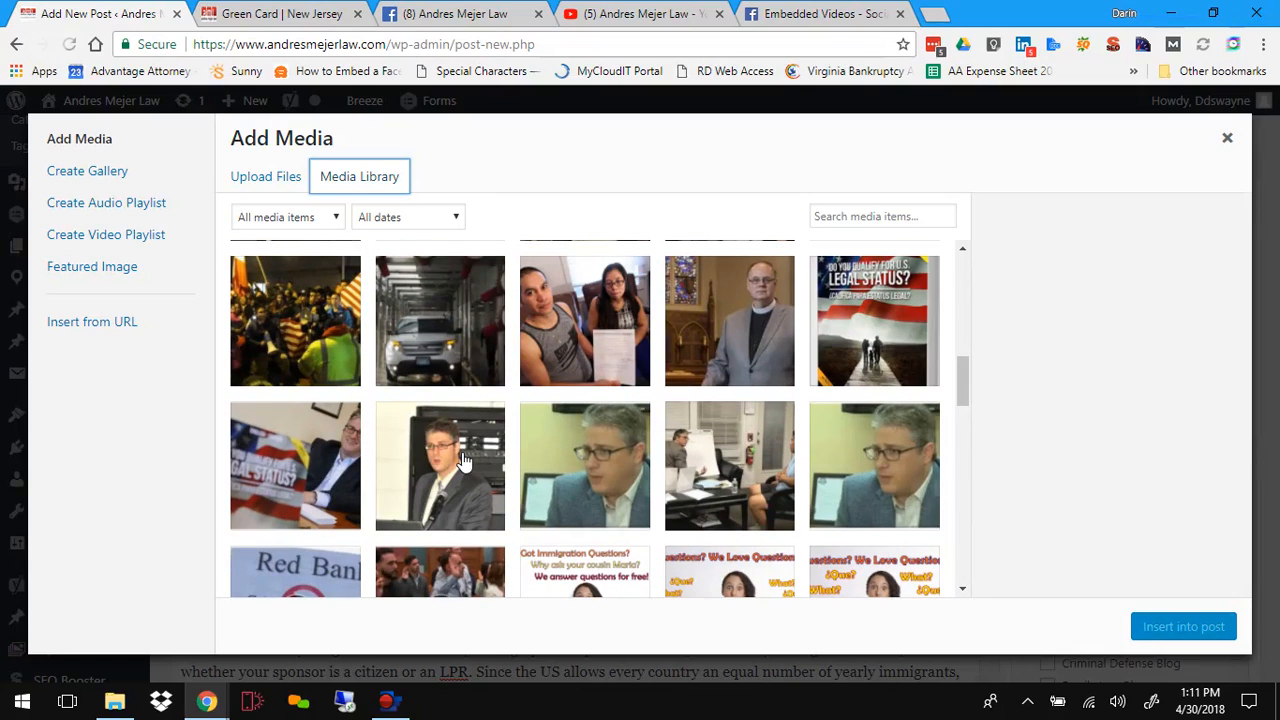
{"action": "left_click", "coordinate": [330, 468]}
{"action": "left_click", "coordinate": [1188, 626]}
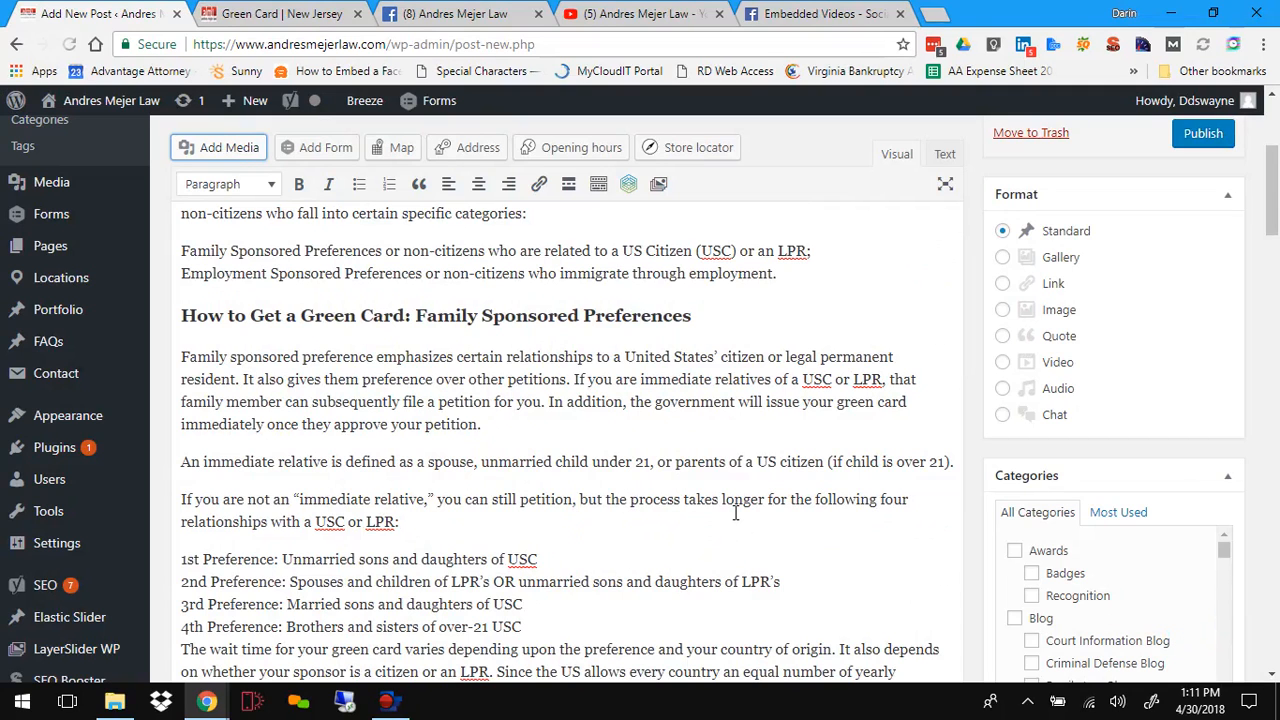
Step: Align the inserted Legal Status image to the right of the preference list
{"action": "scroll", "coordinate": [735, 513], "scroll_direction": "down", "scroll_amount": 2}
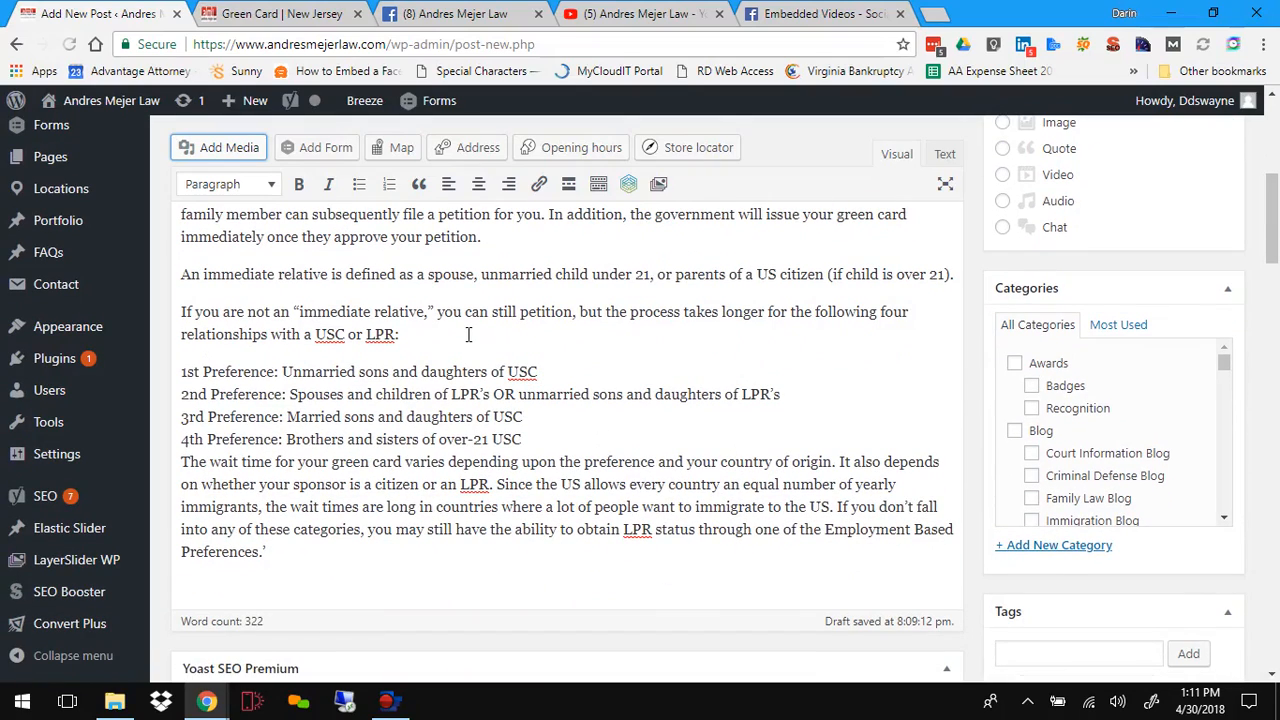
{"action": "scroll", "coordinate": [455, 380], "scroll_direction": "up", "scroll_amount": 3}
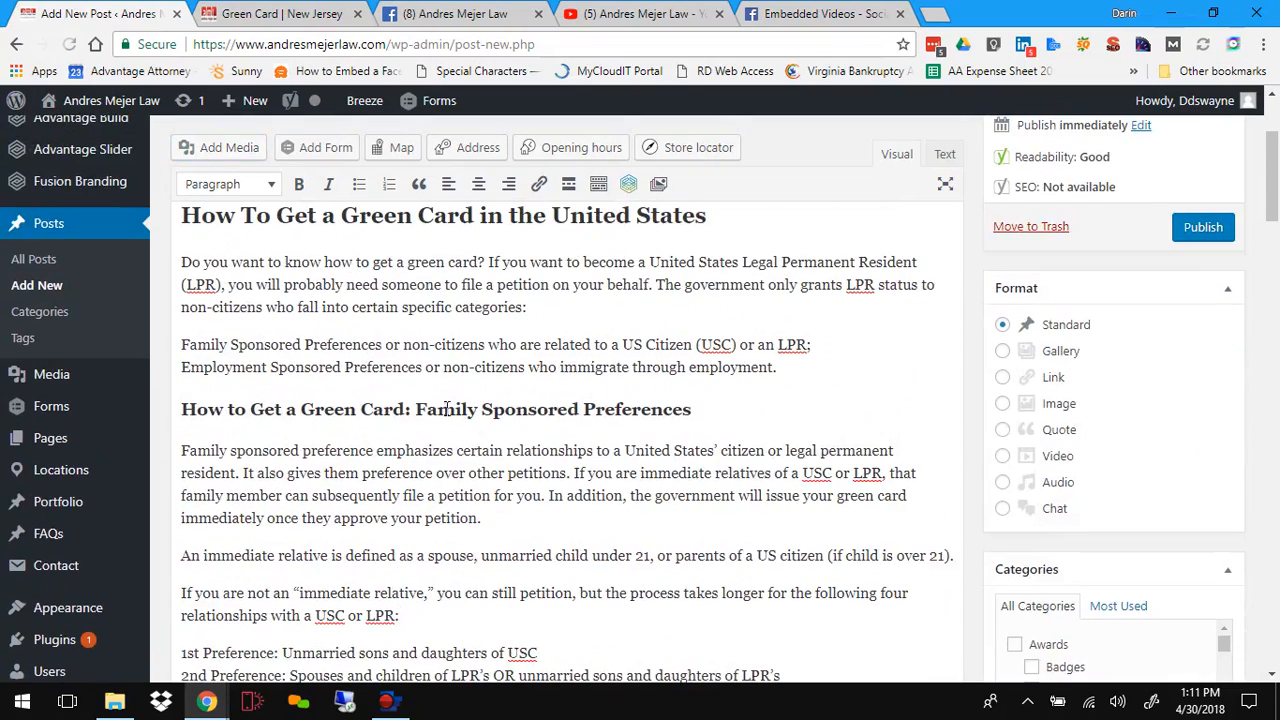
{"action": "scroll", "coordinate": [590, 426], "scroll_direction": "down", "scroll_amount": 3}
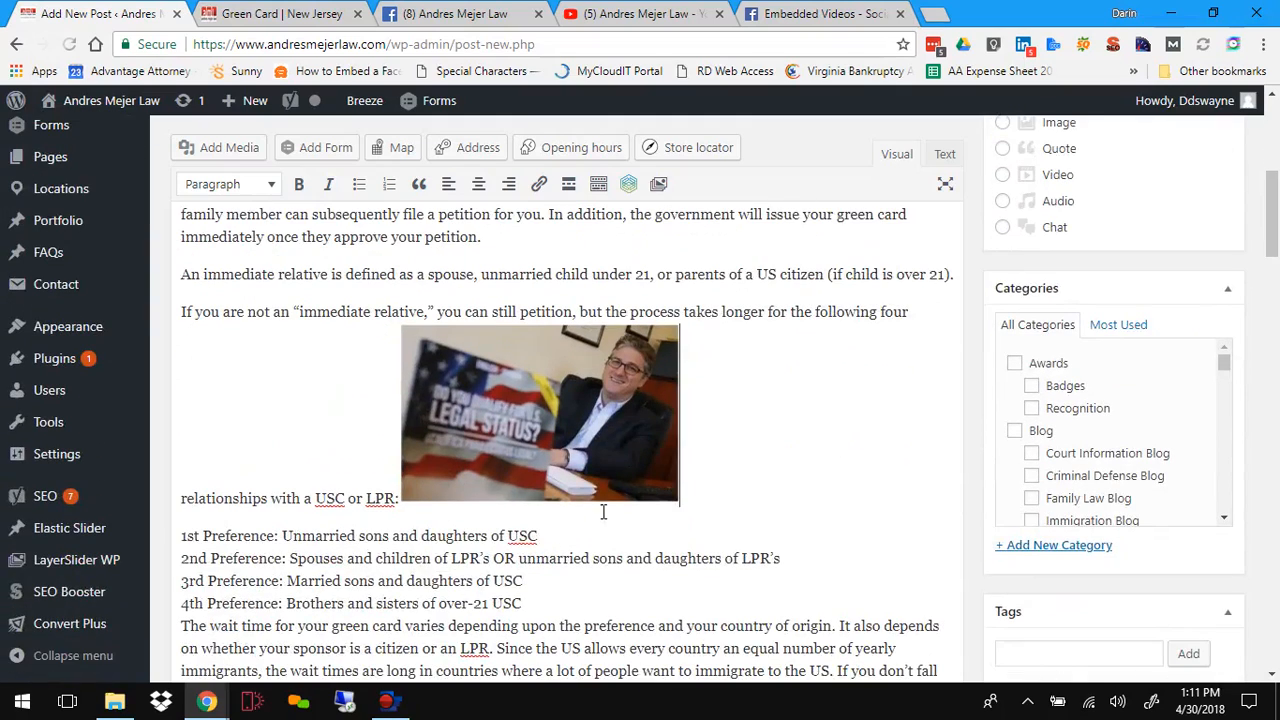
{"action": "left_click", "coordinate": [588, 426]}
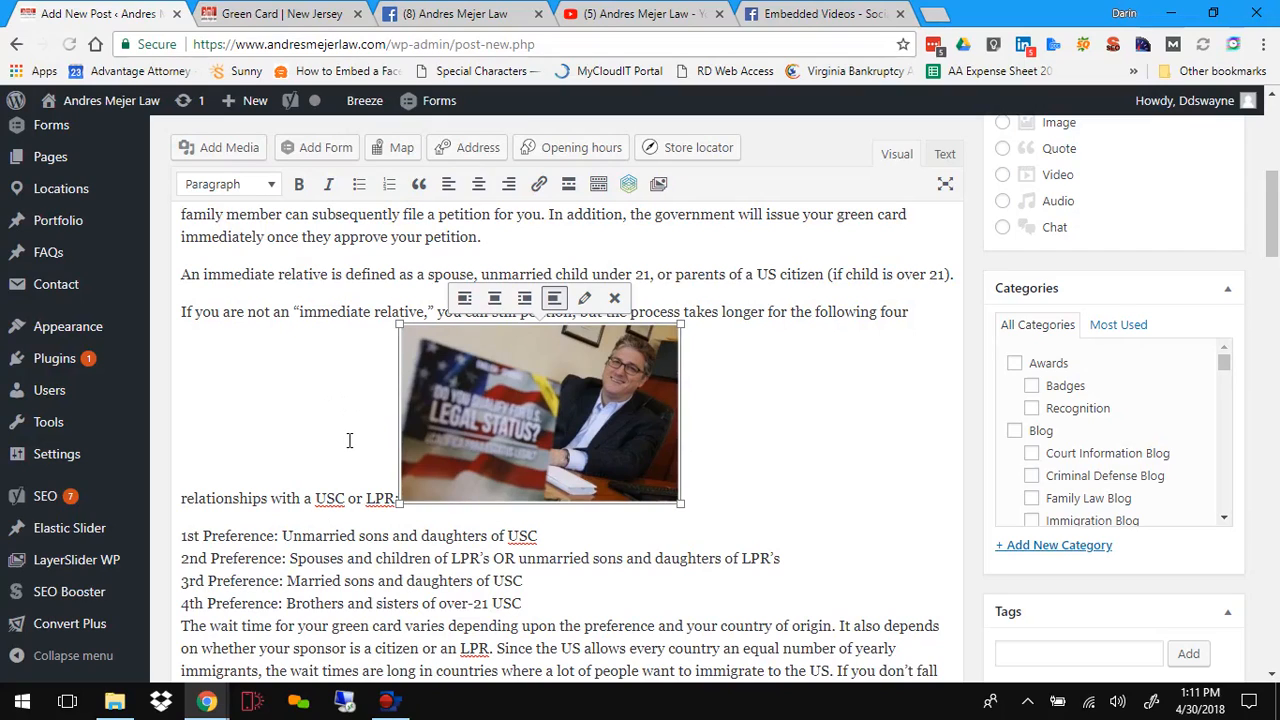
{"action": "left_click", "coordinate": [526, 300]}
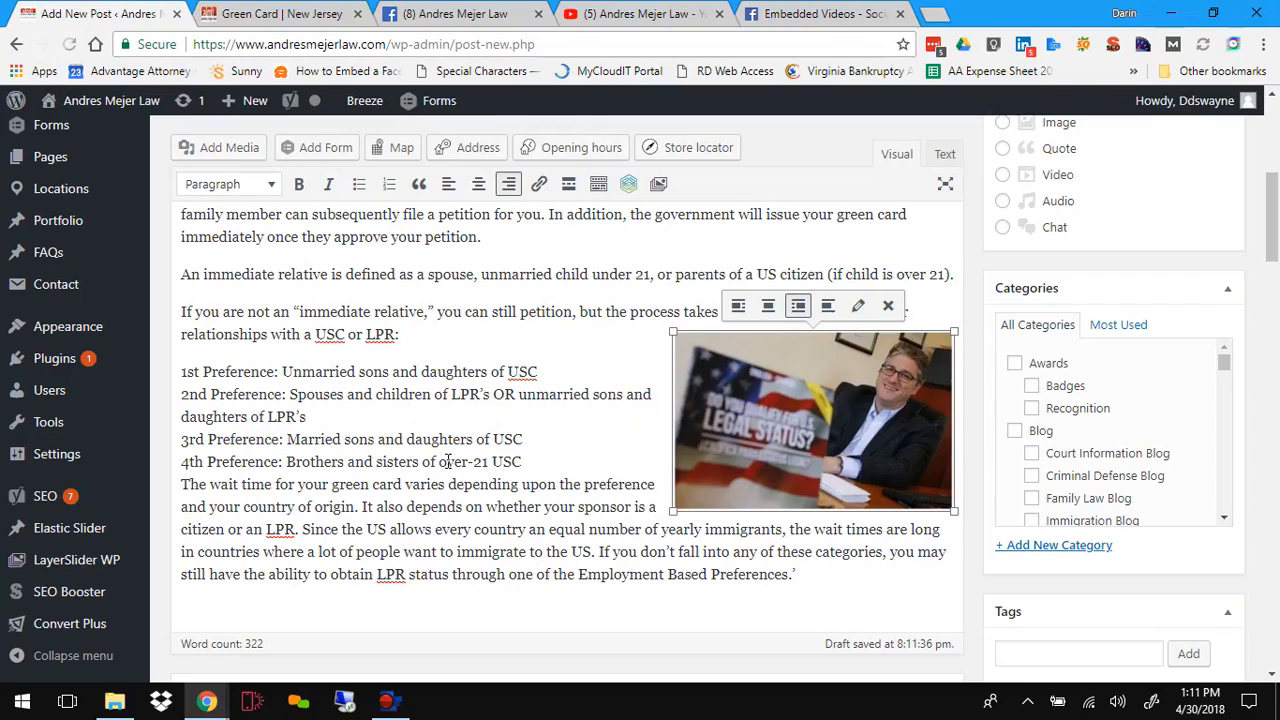
Step: Preview the post with the right-aligned image, scroll through it, and close the preview tab
{"action": "scroll", "coordinate": [447, 460], "scroll_direction": "down", "scroll_amount": 2}
{"action": "scroll", "coordinate": [447, 460], "scroll_direction": "up", "scroll_amount": 3}
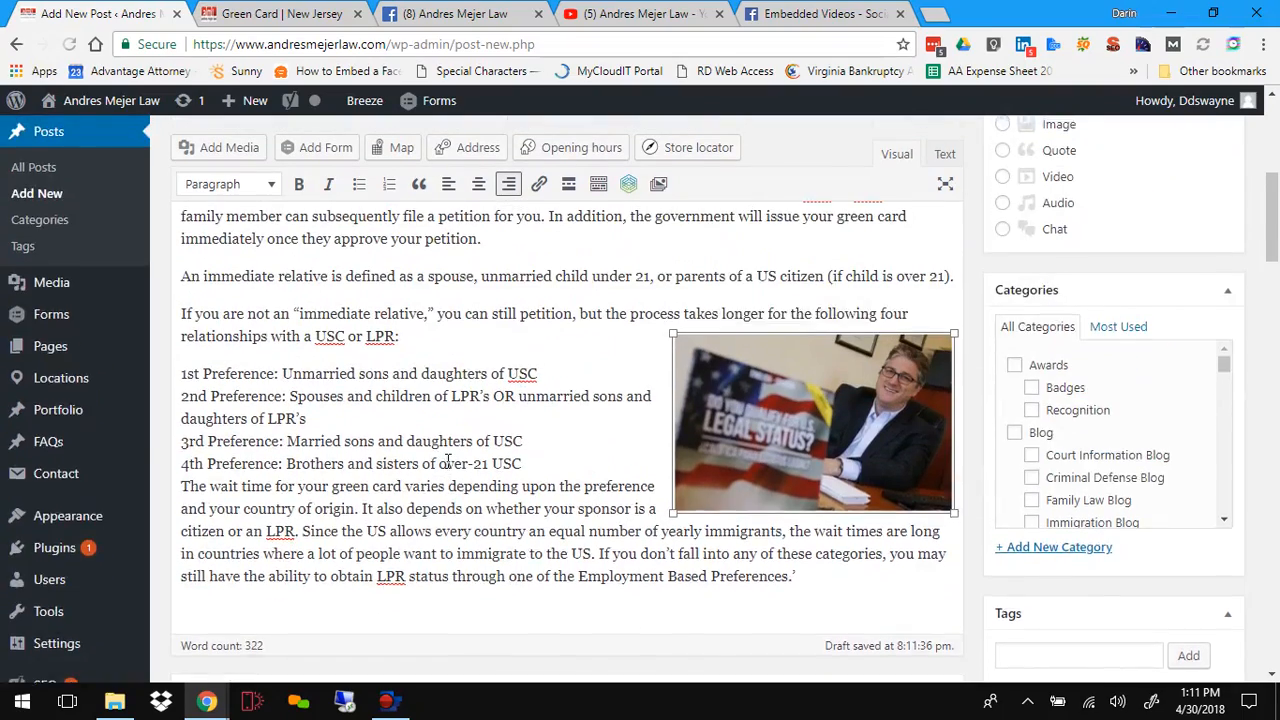
{"action": "scroll", "coordinate": [447, 460], "scroll_direction": "up", "scroll_amount": 2}
{"action": "scroll", "coordinate": [447, 460], "scroll_direction": "up", "scroll_amount": 3}
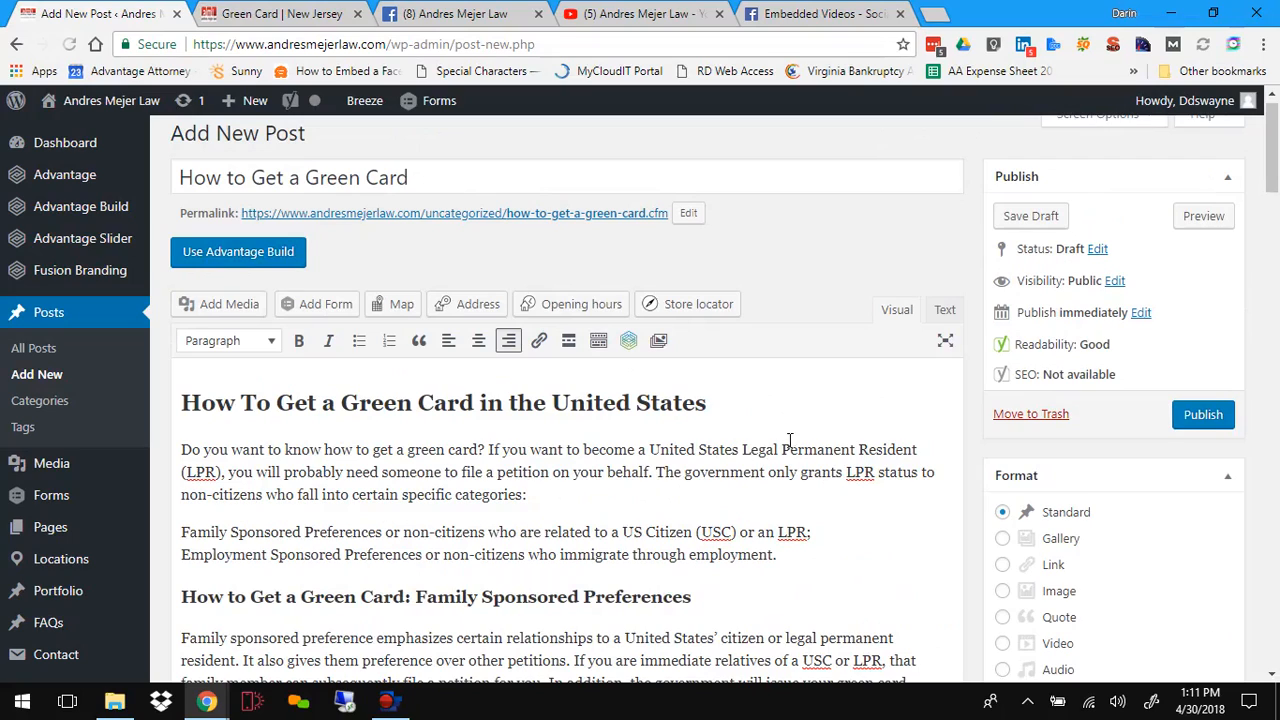
{"action": "left_click", "coordinate": [1203, 215]}
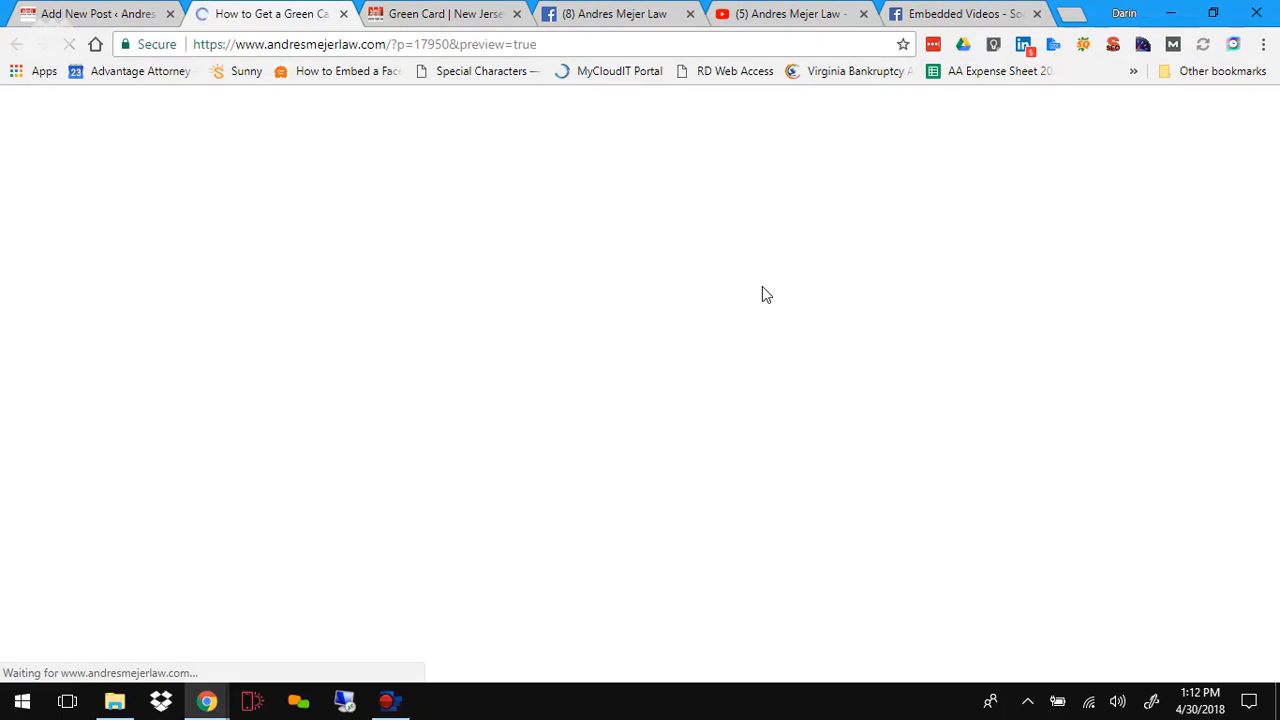
{"action": "scroll", "coordinate": [641, 367], "scroll_direction": "down", "scroll_amount": 5}
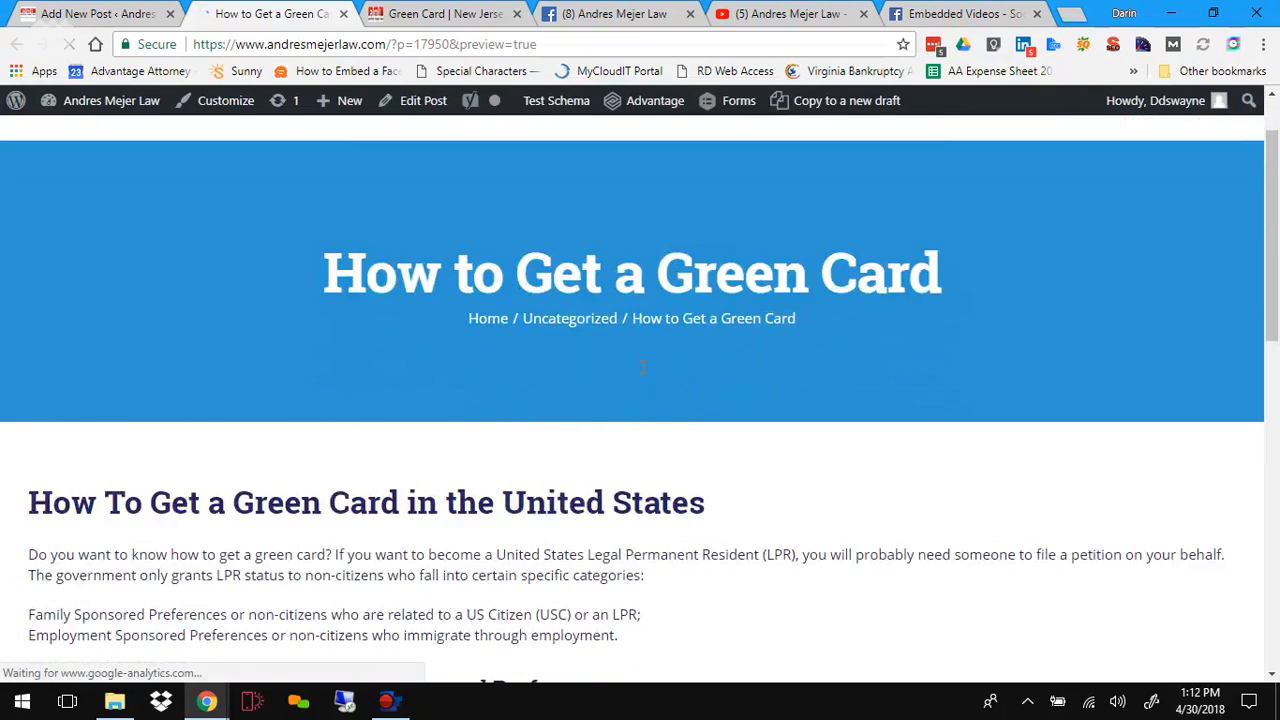
{"action": "scroll", "coordinate": [641, 367], "scroll_direction": "down", "scroll_amount": 3}
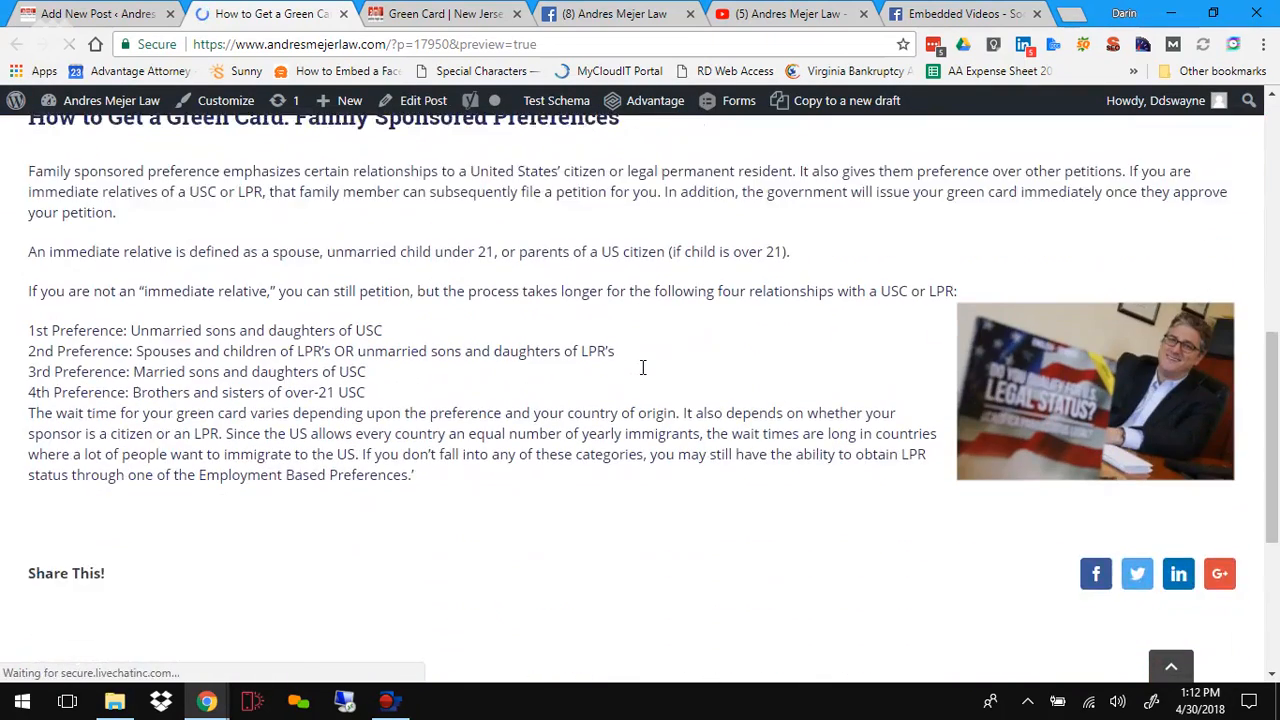
{"action": "scroll", "coordinate": [641, 367], "scroll_direction": "up", "scroll_amount": 5}
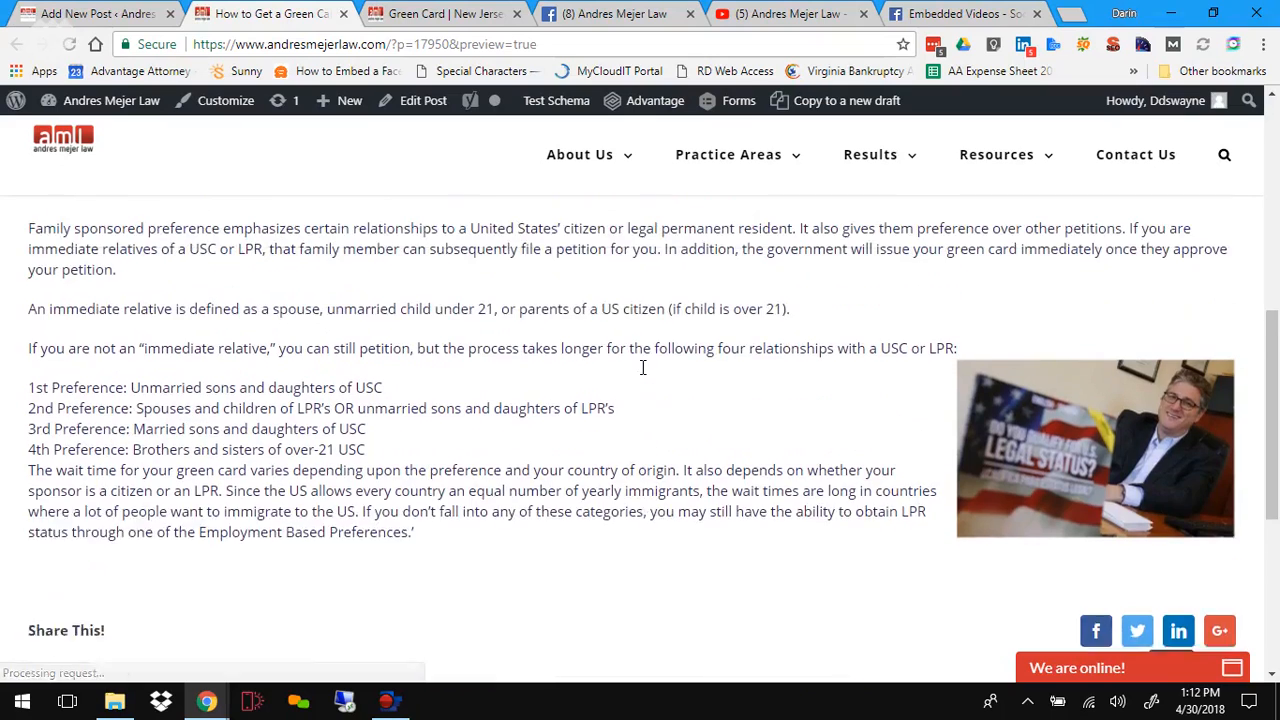
{"action": "scroll", "coordinate": [641, 367], "scroll_direction": "up", "scroll_amount": 3}
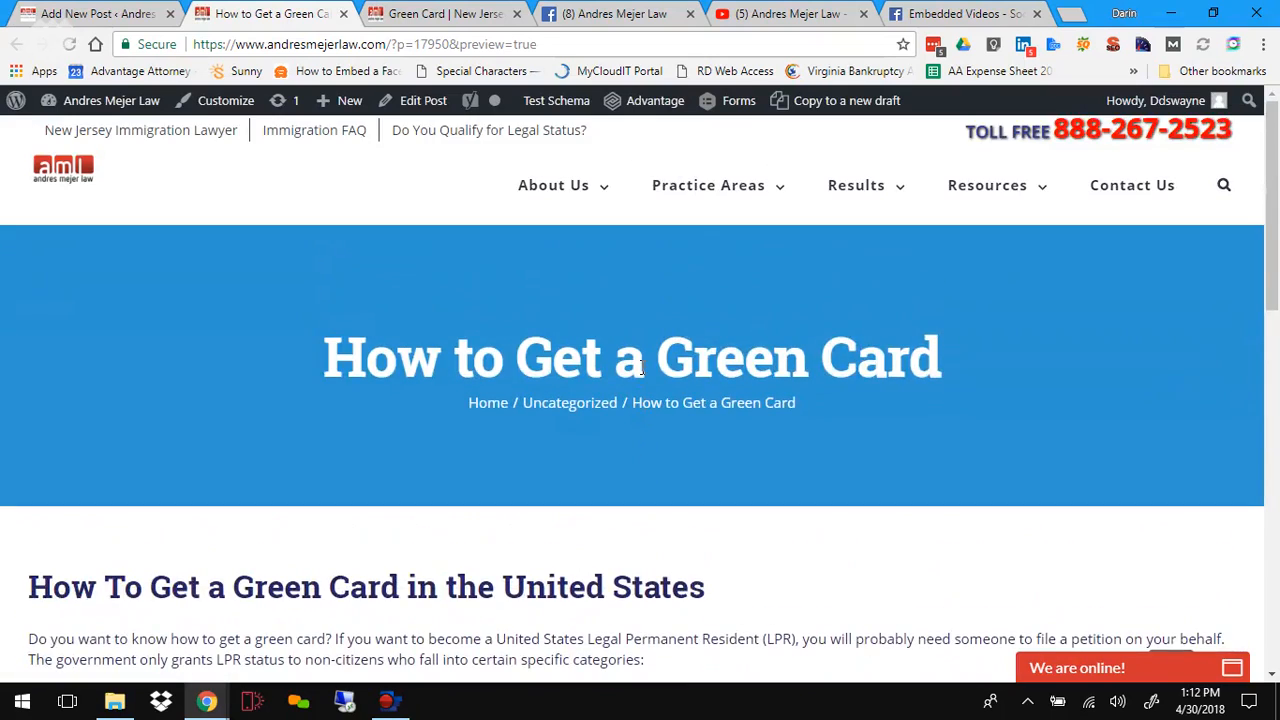
{"action": "left_click", "coordinate": [342, 14]}
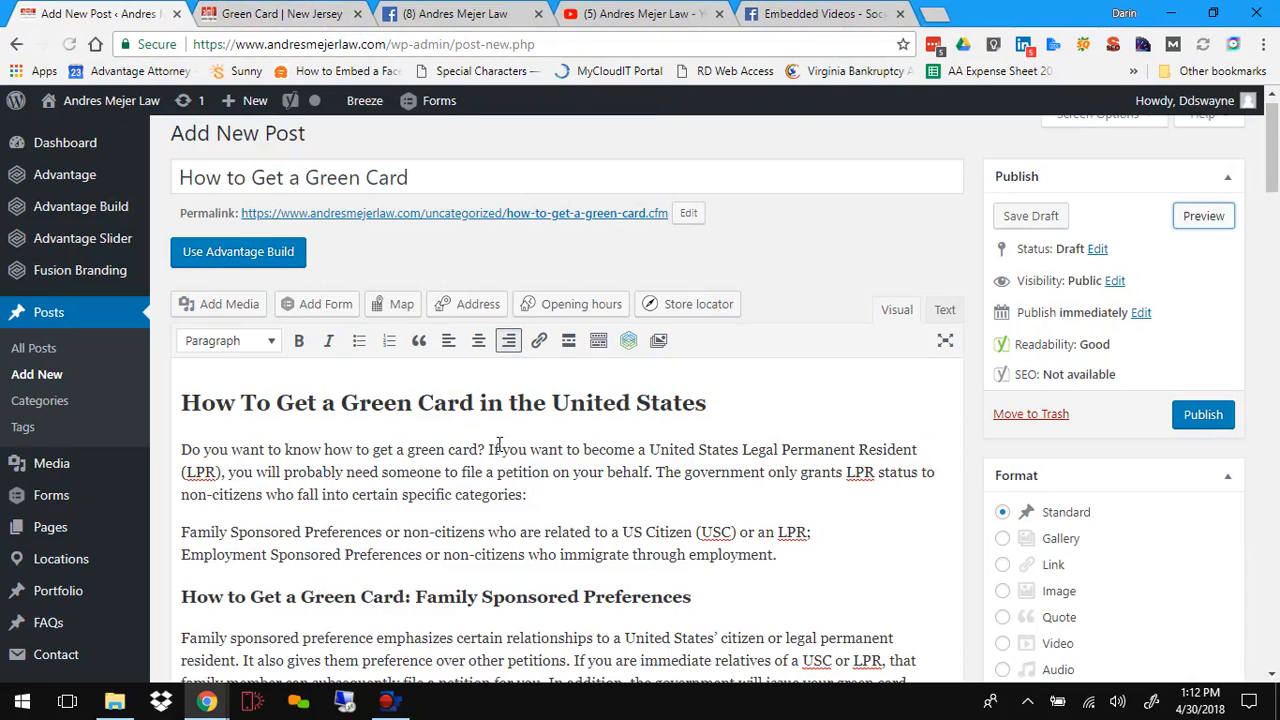
Step: Add an empty line between the employment preferences line and the Family Sponsored Preferences heading
{"action": "scroll", "coordinate": [500, 445], "scroll_direction": "down", "scroll_amount": 2}
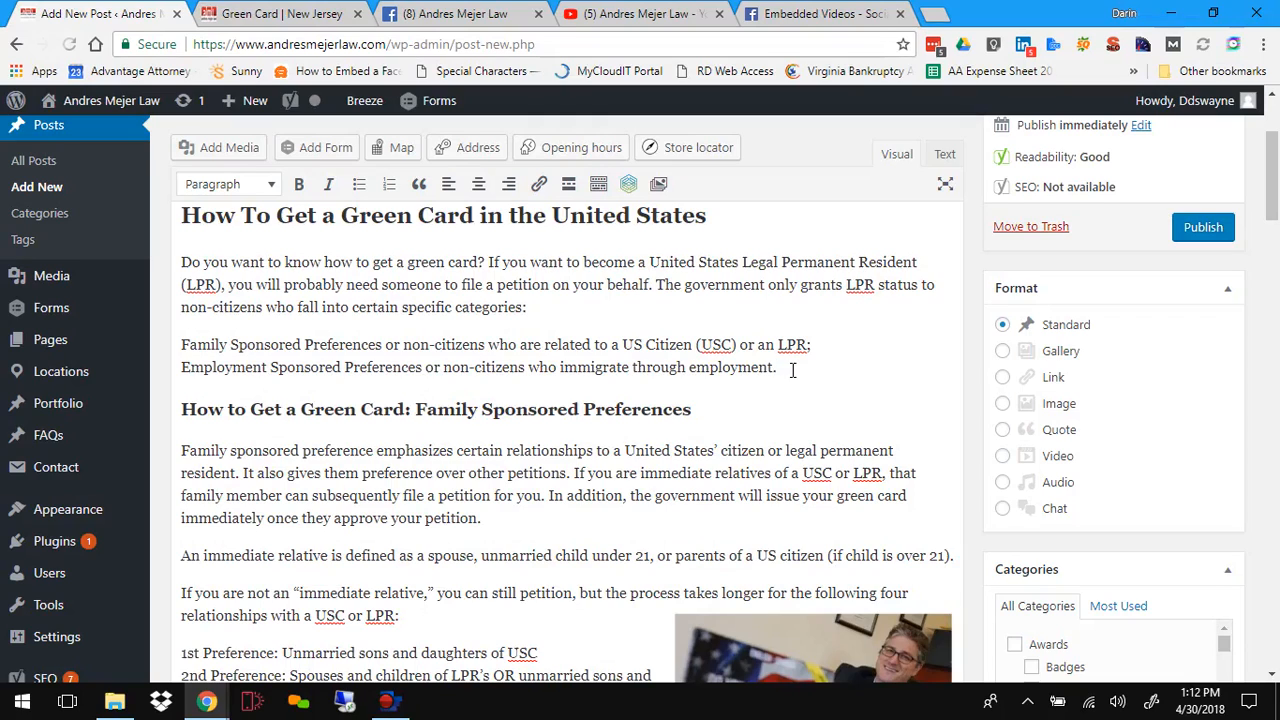
{"action": "key", "text": "Return"}
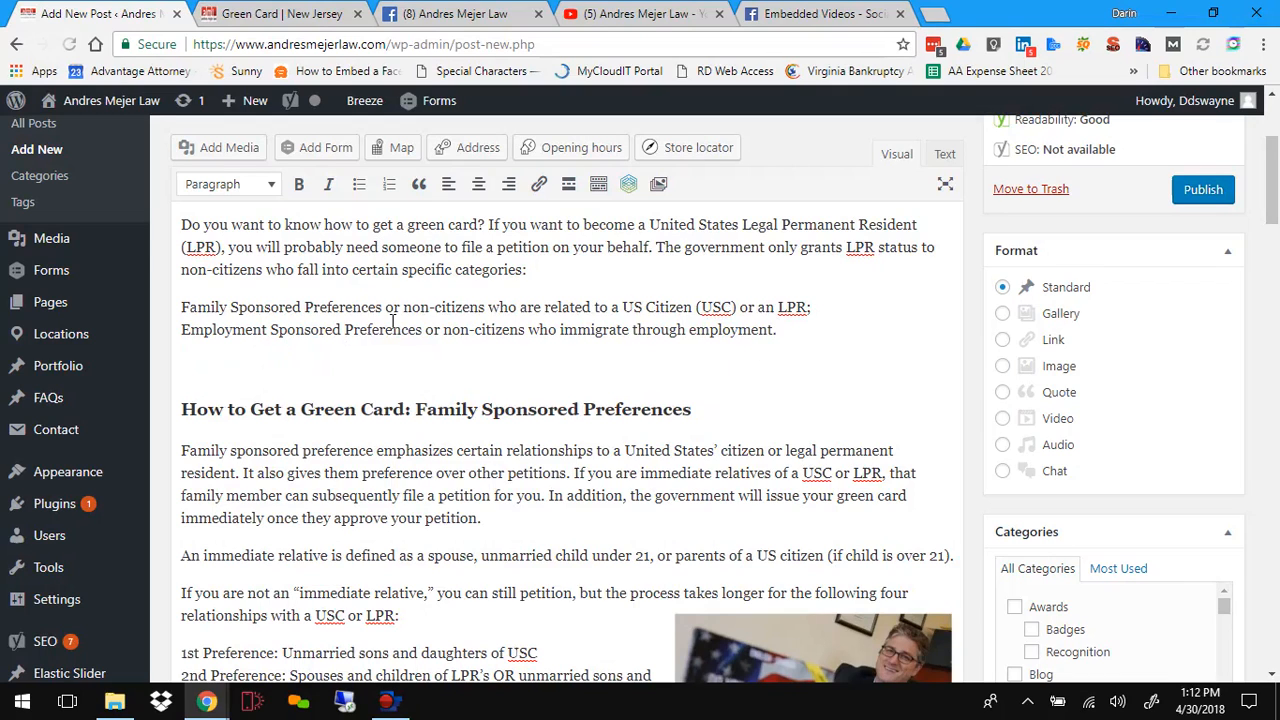
{"action": "scroll", "coordinate": [420, 370], "scroll_direction": "up", "scroll_amount": 3}
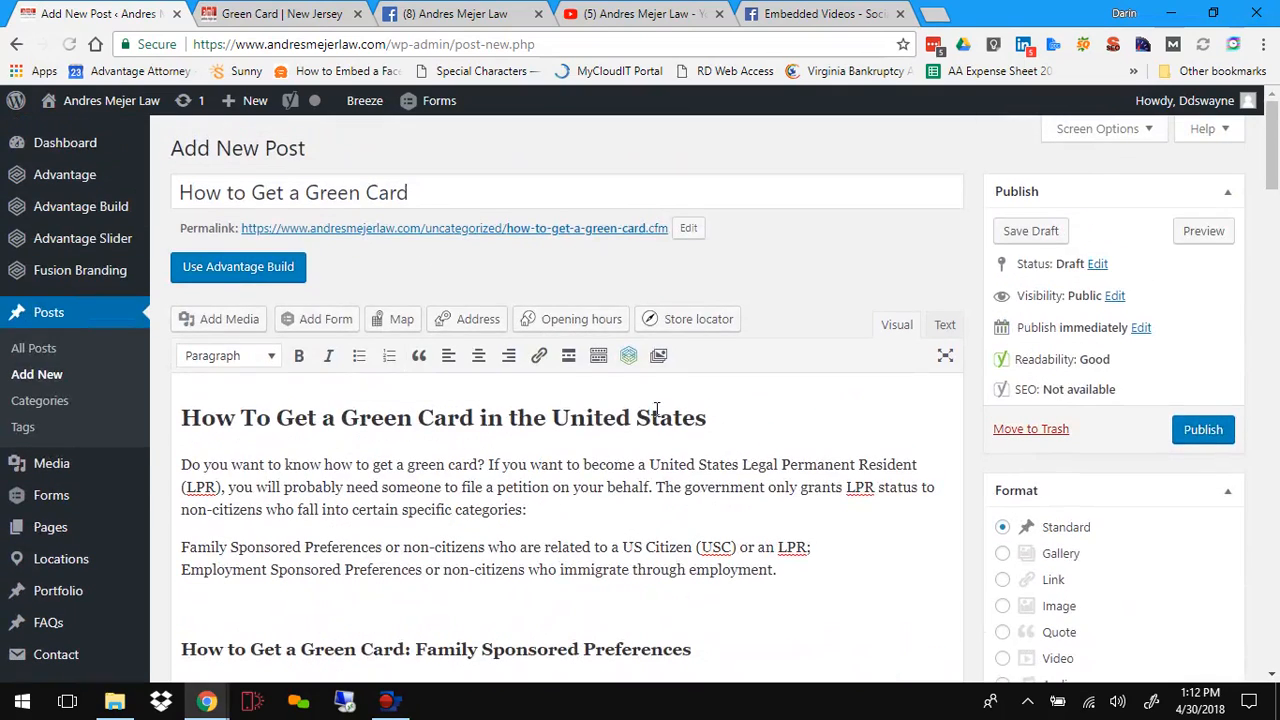
{"action": "scroll", "coordinate": [502, 435], "scroll_direction": "down", "scroll_amount": 2}
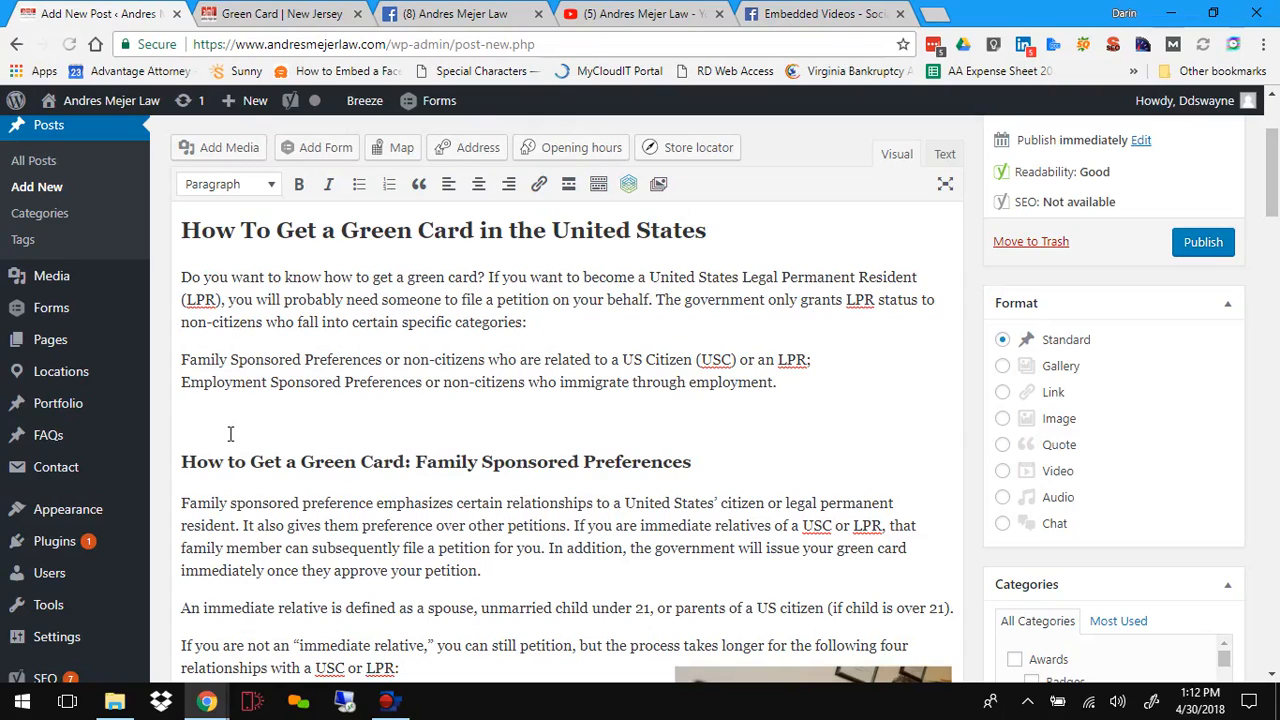
{"action": "scroll", "coordinate": [810, 427], "scroll_direction": "up", "scroll_amount": 2}
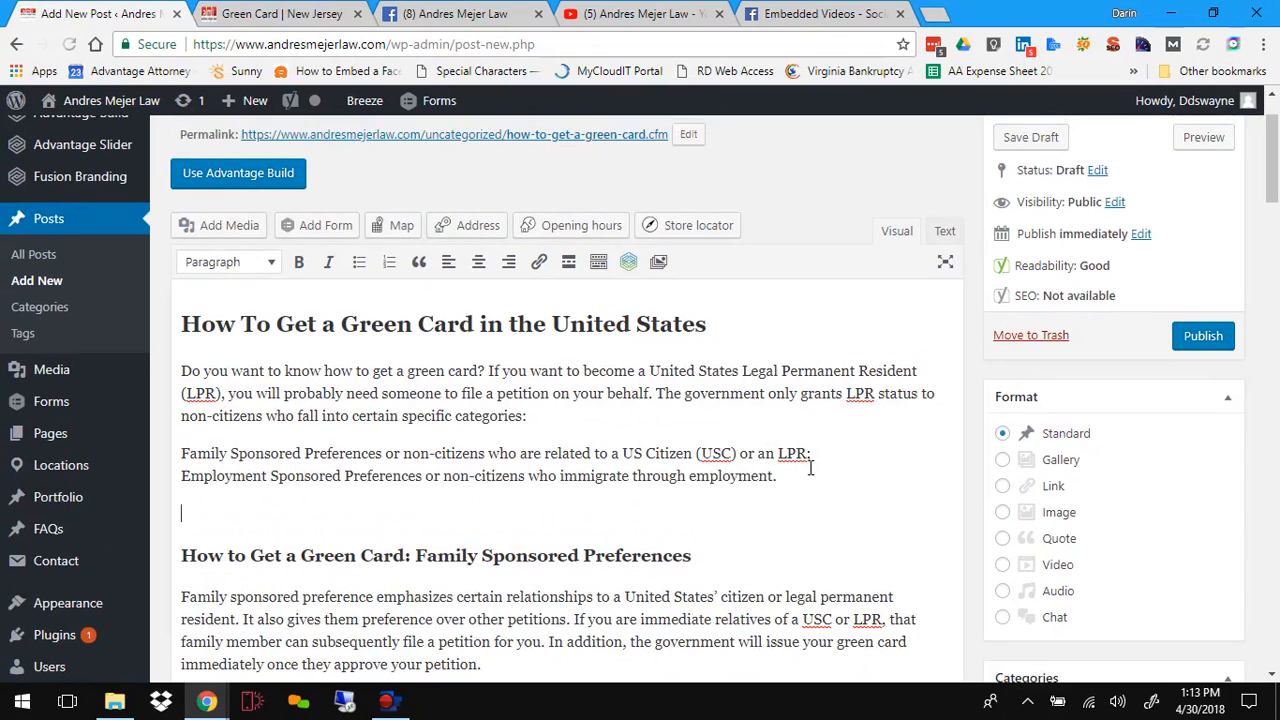
{"action": "scroll", "coordinate": [810, 467], "scroll_direction": "up", "scroll_amount": 2}
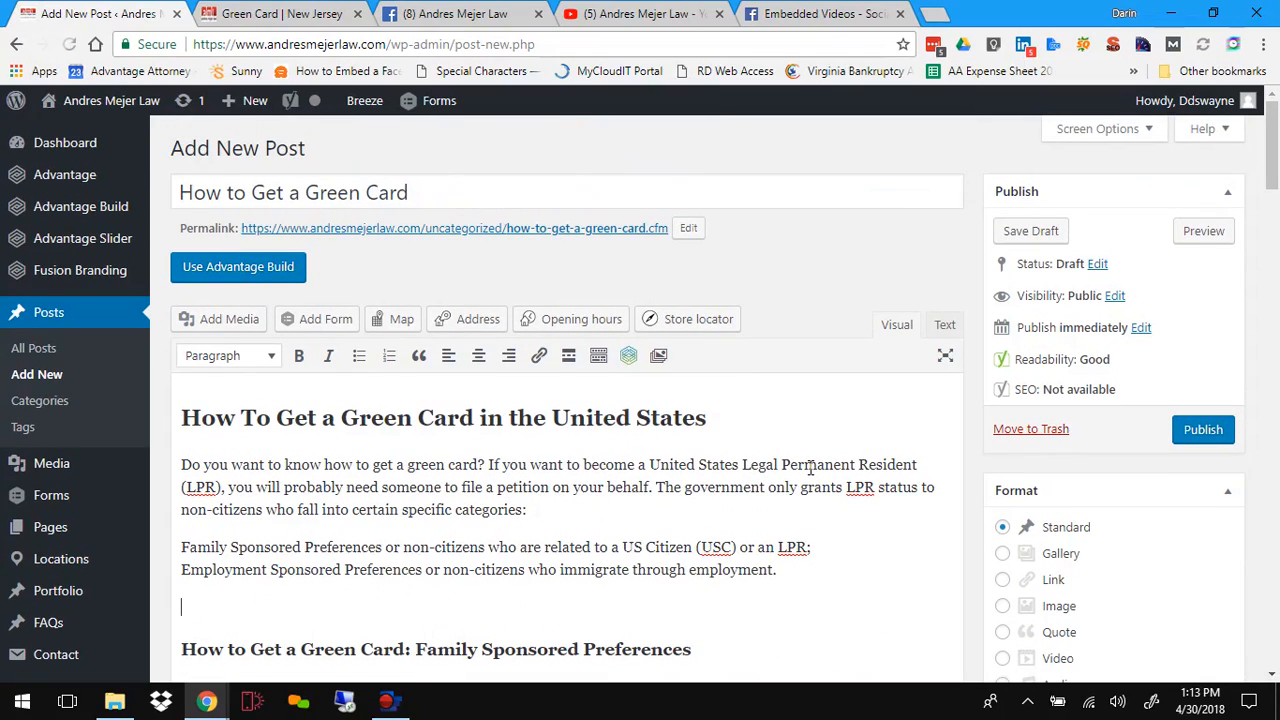
{"action": "scroll", "coordinate": [810, 467], "scroll_direction": "down", "scroll_amount": 2}
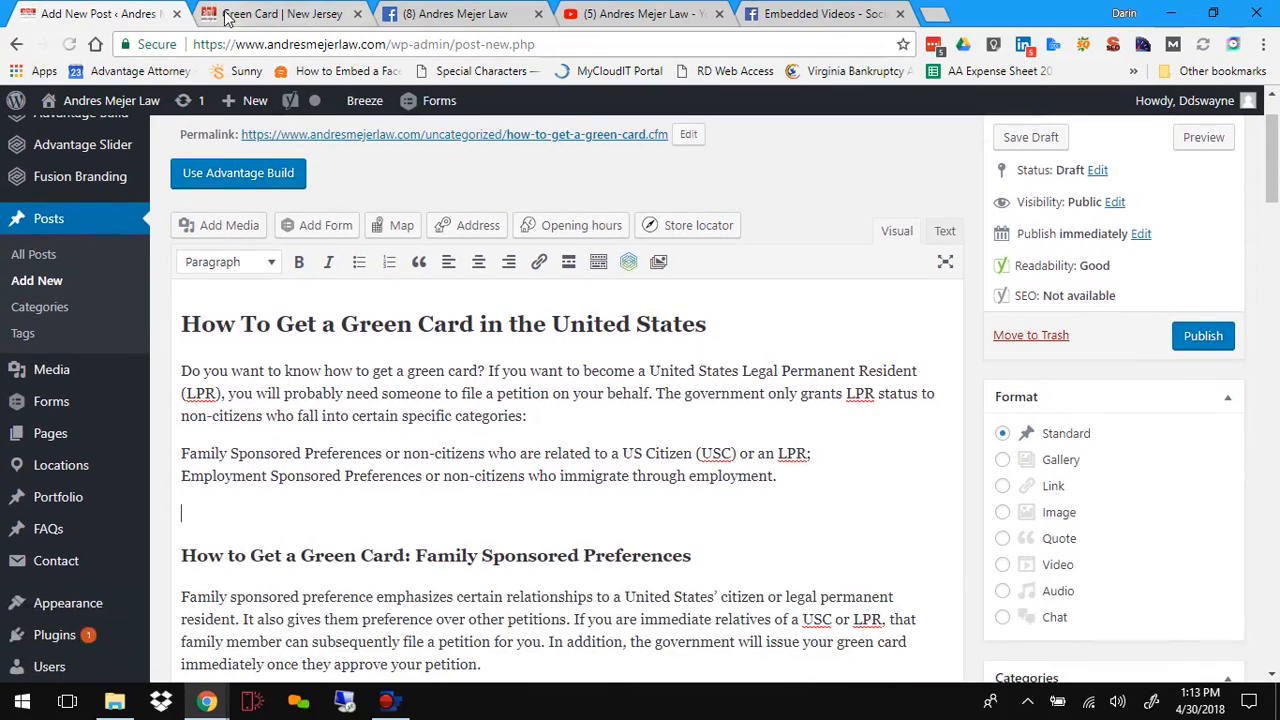
Step: Switch to the Facebook tab and copy the embed code of the Andres Mejer Law live video
{"action": "left_click", "coordinate": [448, 17]}
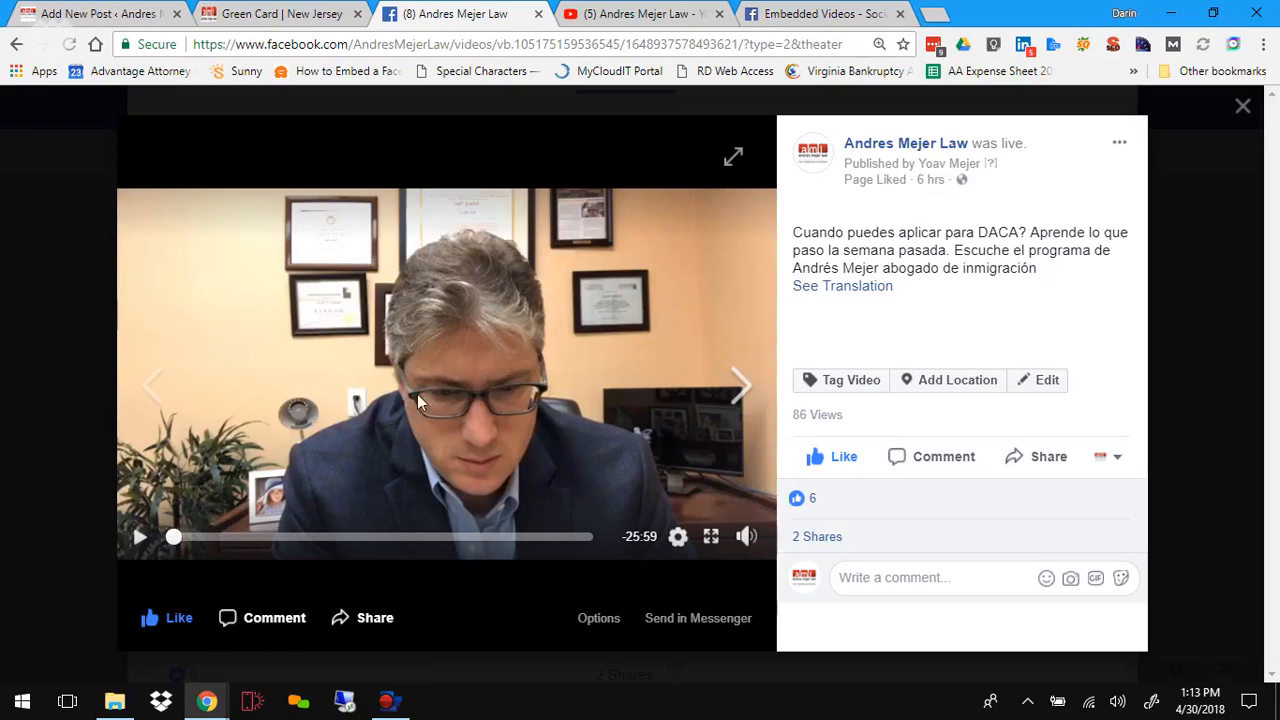
{"action": "left_click", "coordinate": [599, 619]}
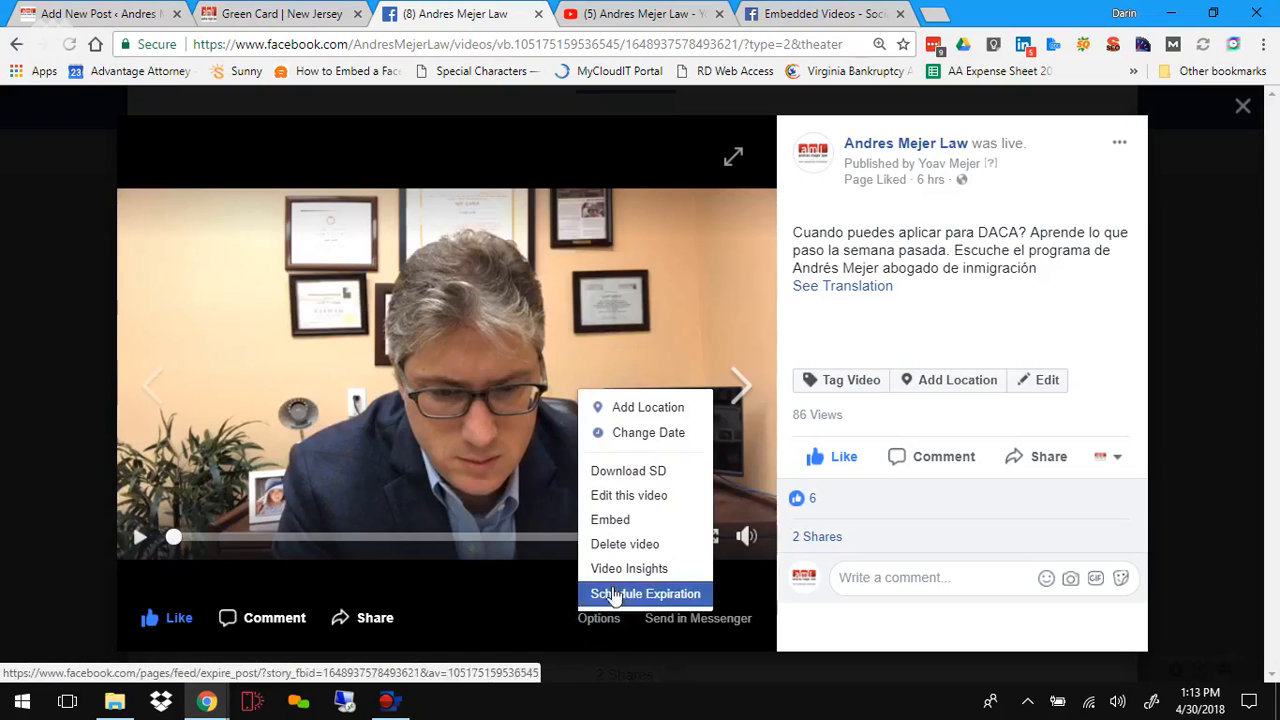
{"action": "left_click", "coordinate": [632, 522]}
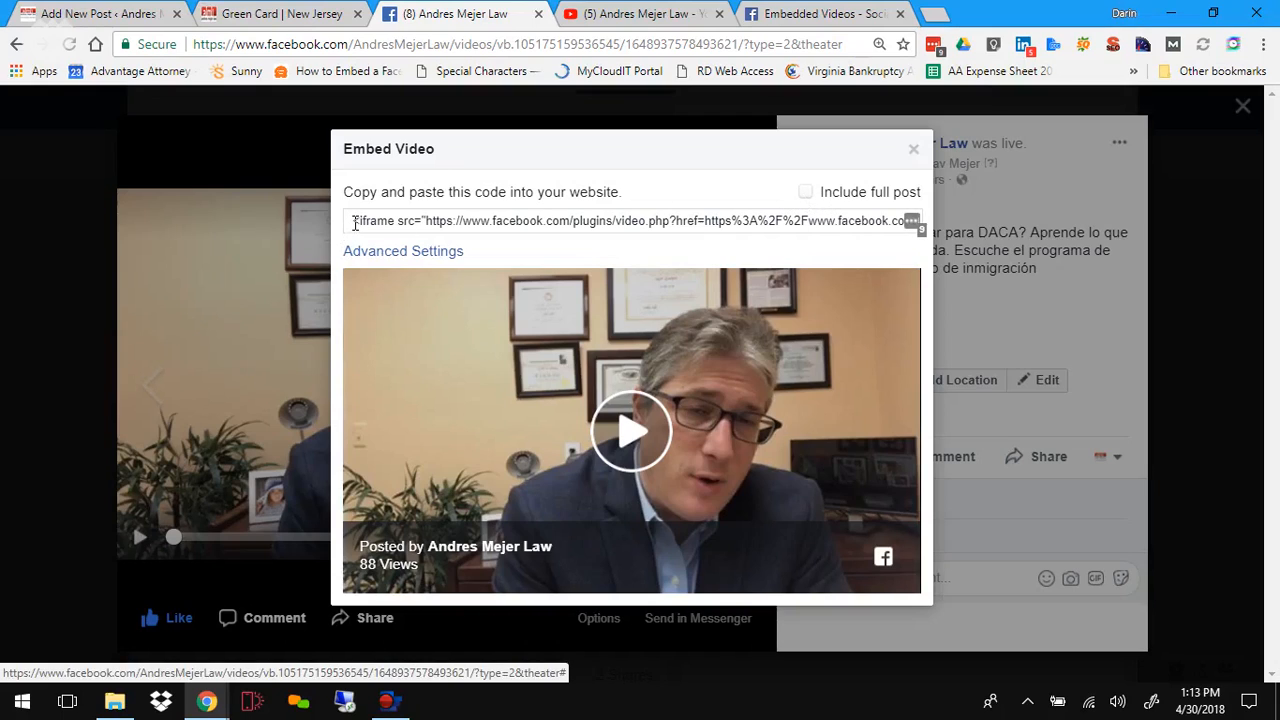
{"action": "left_click_drag", "start_coordinate": [348, 222], "coordinate": [924, 240]}
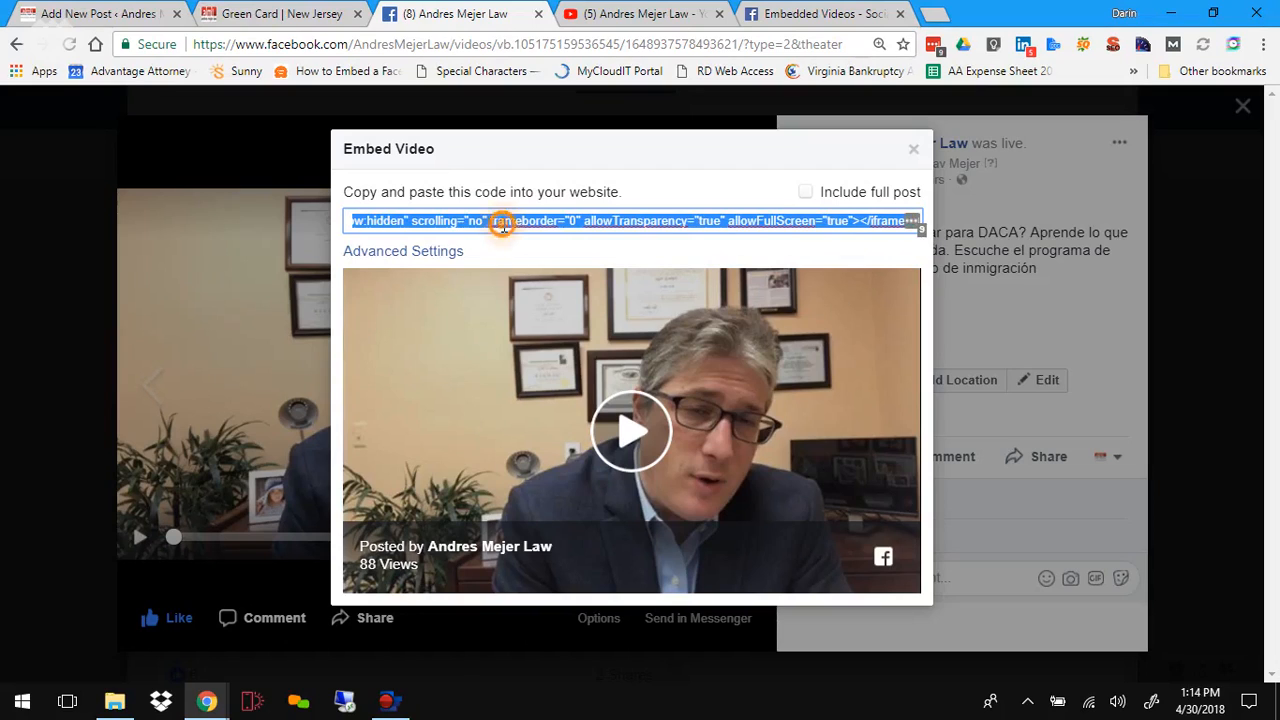
{"action": "right_click", "coordinate": [505, 230]}
{"action": "left_click", "coordinate": [548, 260]}
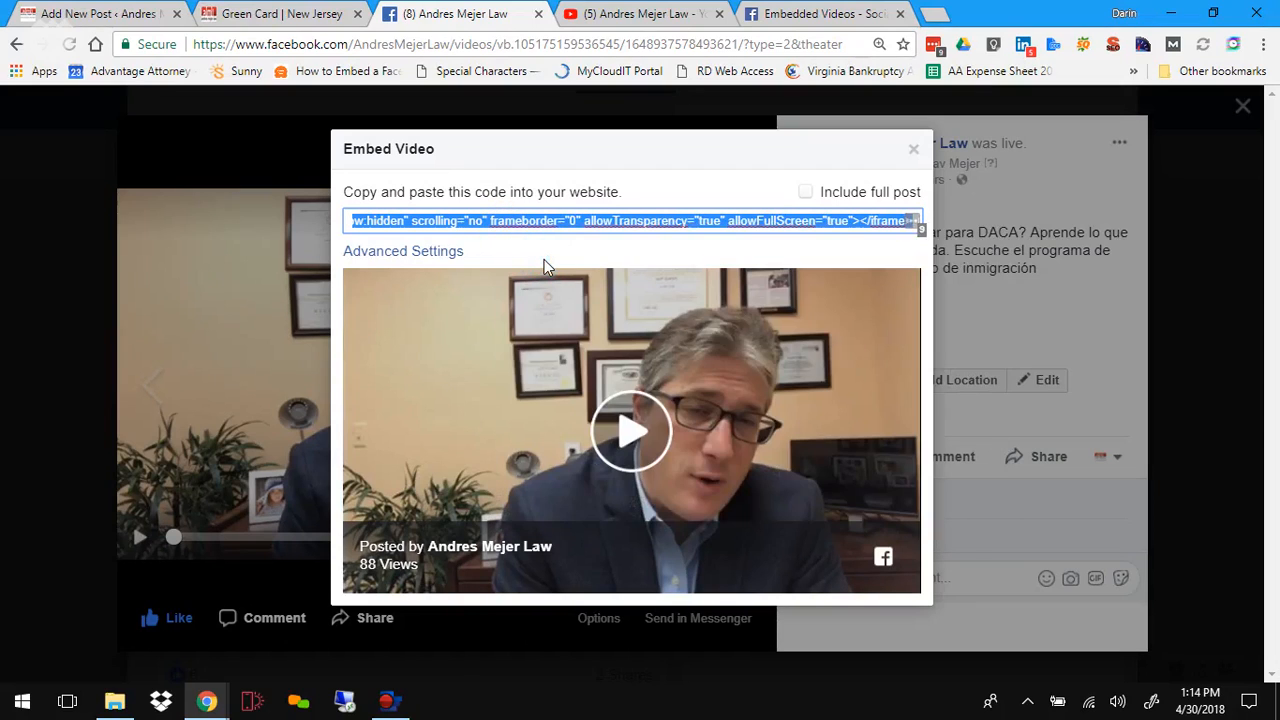
Step: Paste the Facebook video embed code into the post's HTML on the empty line above the Family Sponsored Preferences heading
{"action": "left_click", "coordinate": [95, 14]}
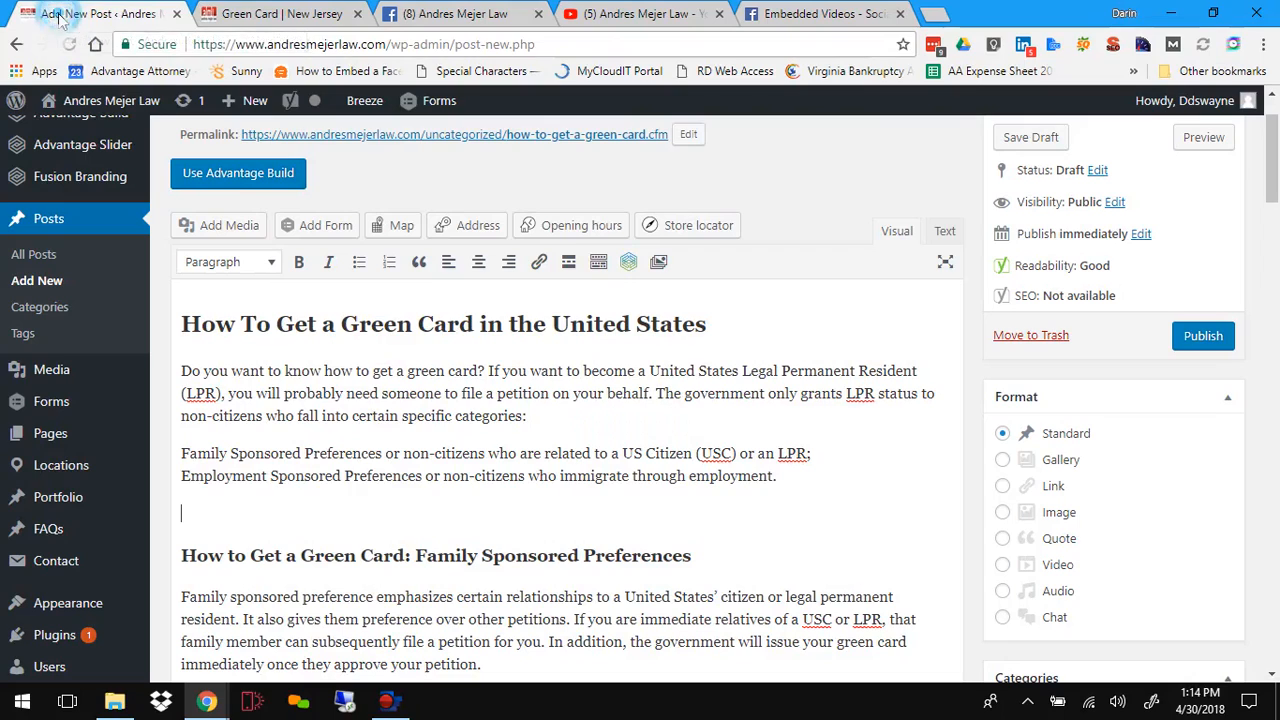
{"action": "right_click", "coordinate": [208, 524]}
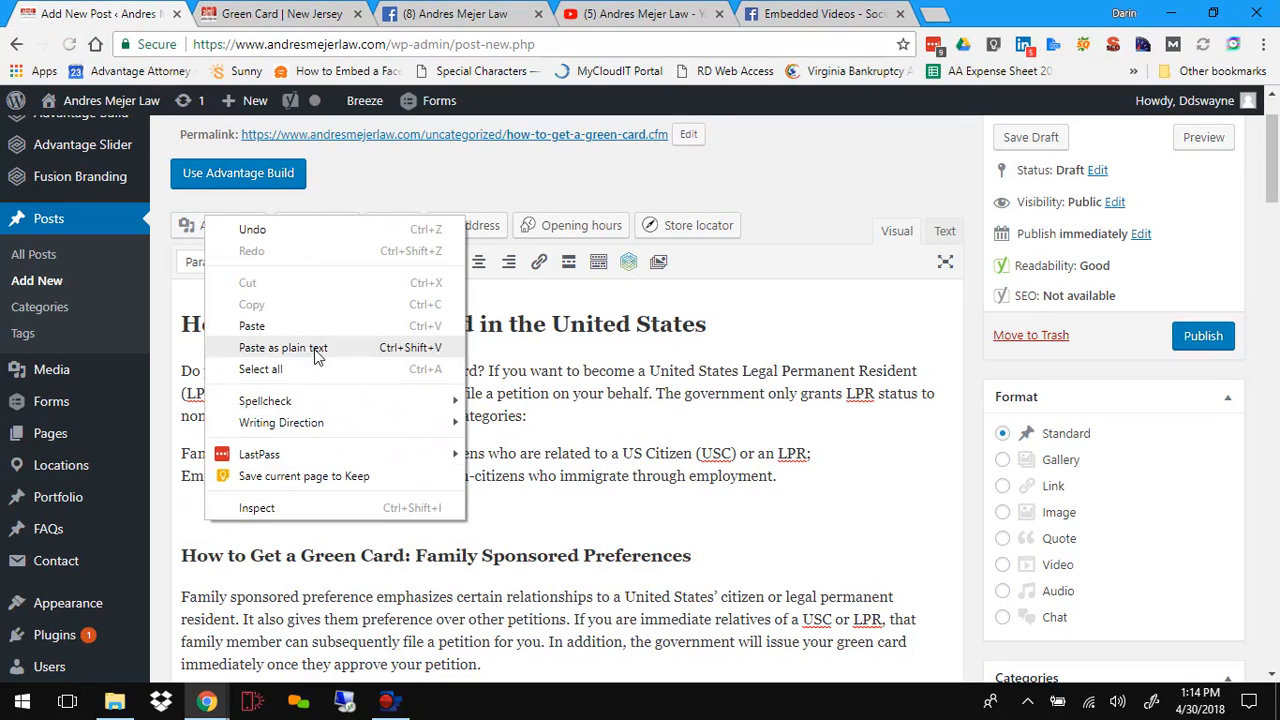
{"action": "left_click", "coordinate": [565, 518]}
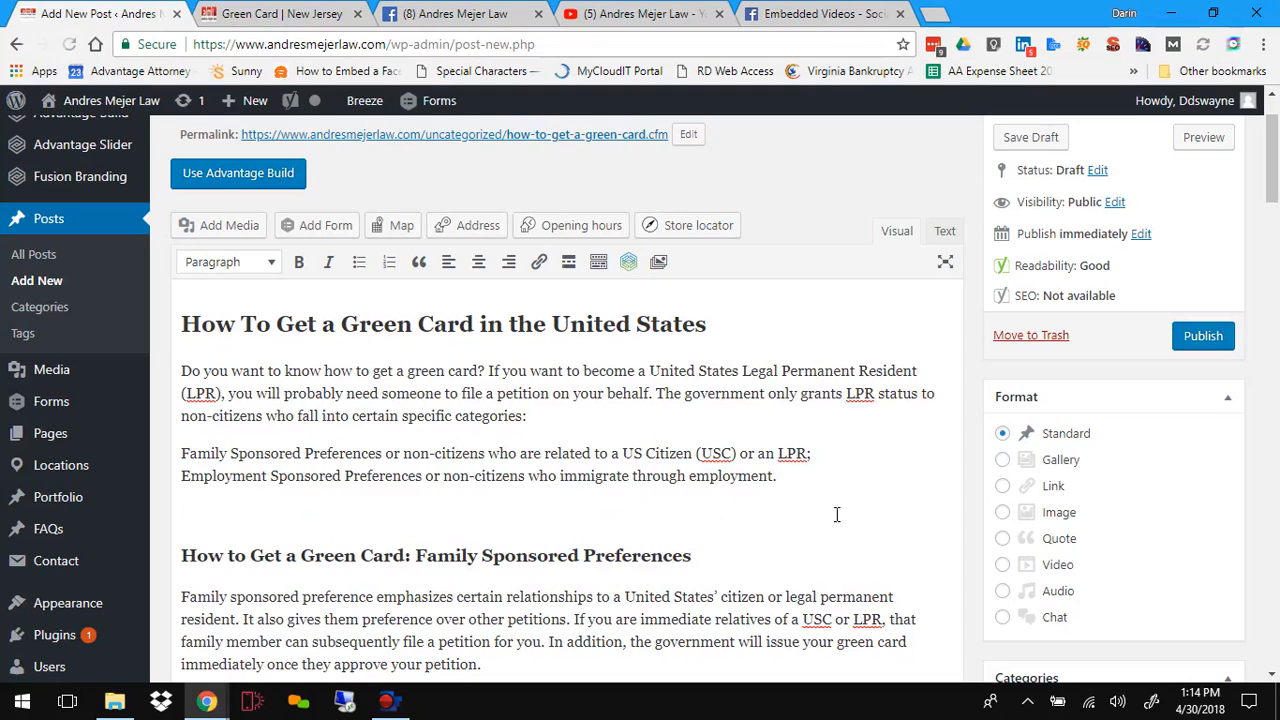
{"action": "left_click", "coordinate": [945, 233]}
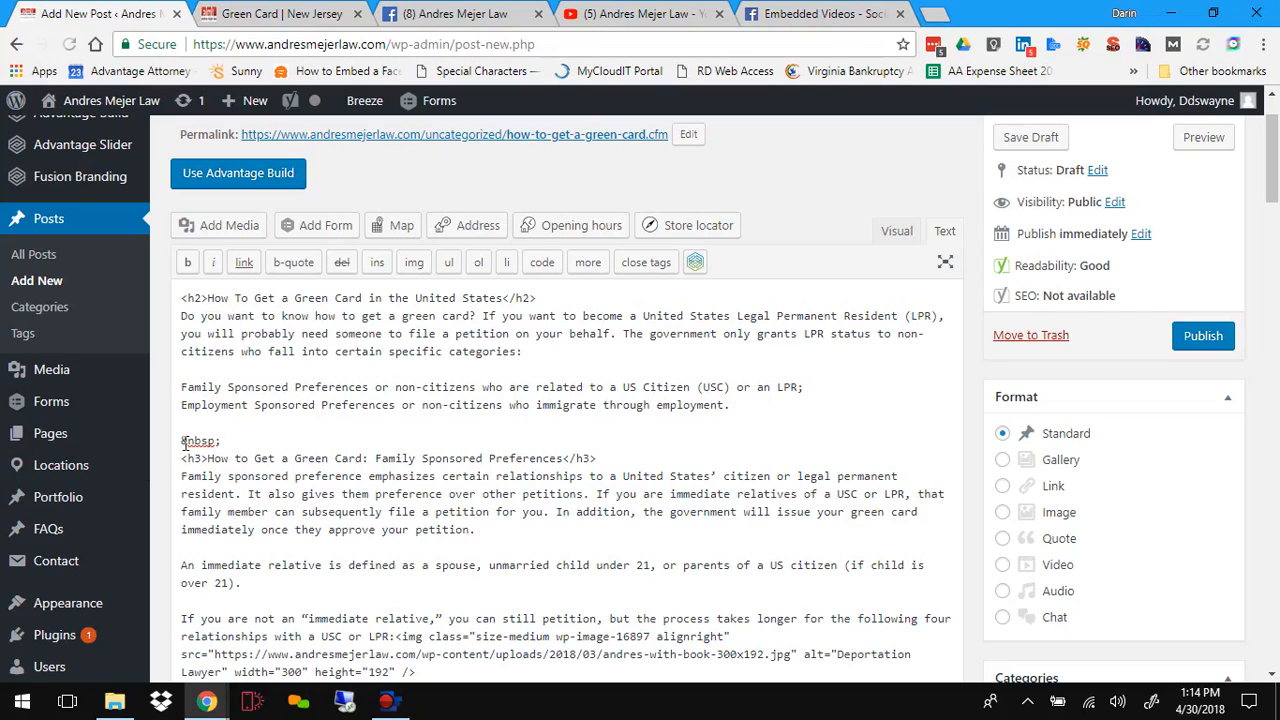
{"action": "left_click_drag", "start_coordinate": [182, 443], "coordinate": [218, 440]}
{"action": "left_click", "coordinate": [199, 420]}
{"action": "right_click", "coordinate": [198, 424]}
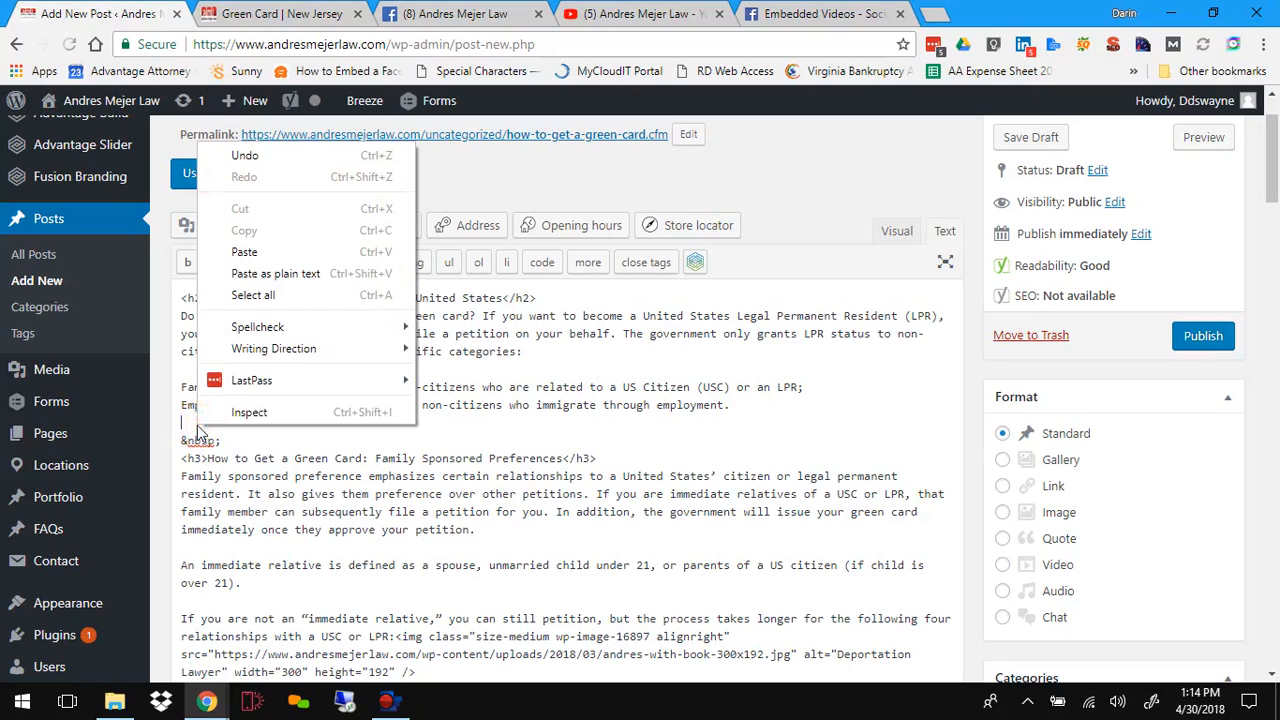
{"action": "left_click", "coordinate": [254, 280]}
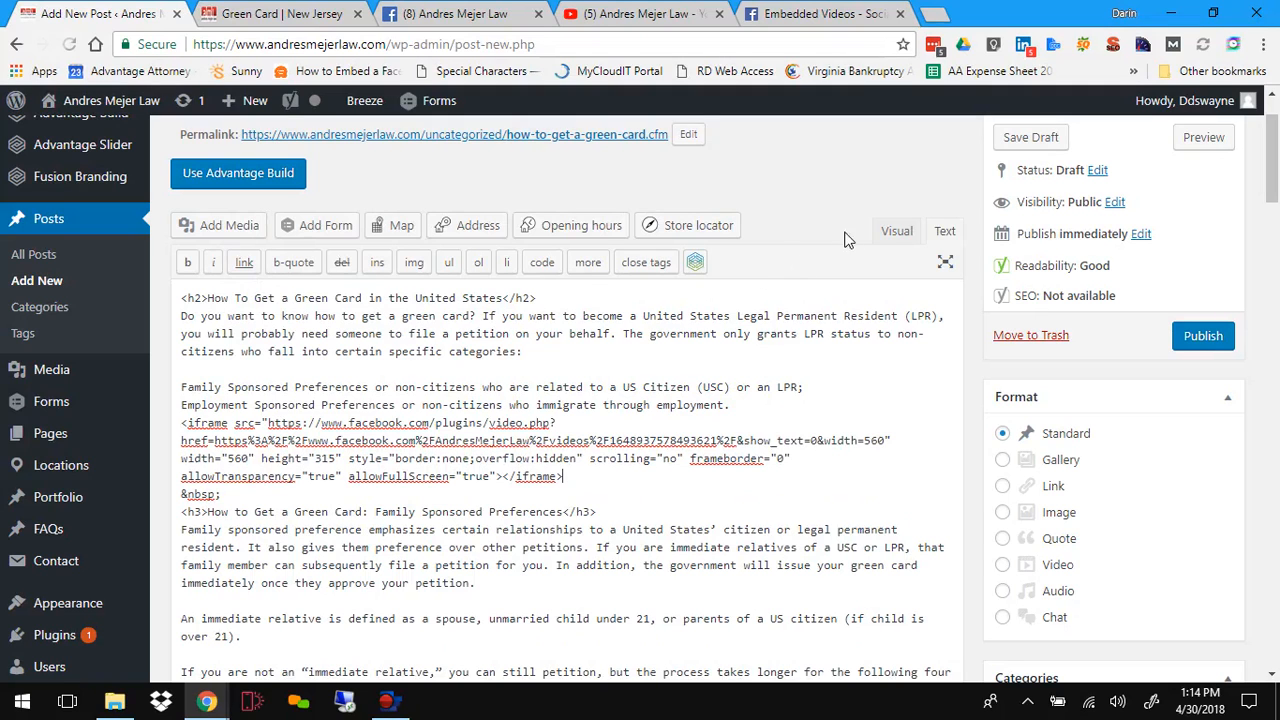
{"action": "left_click", "coordinate": [883, 232]}
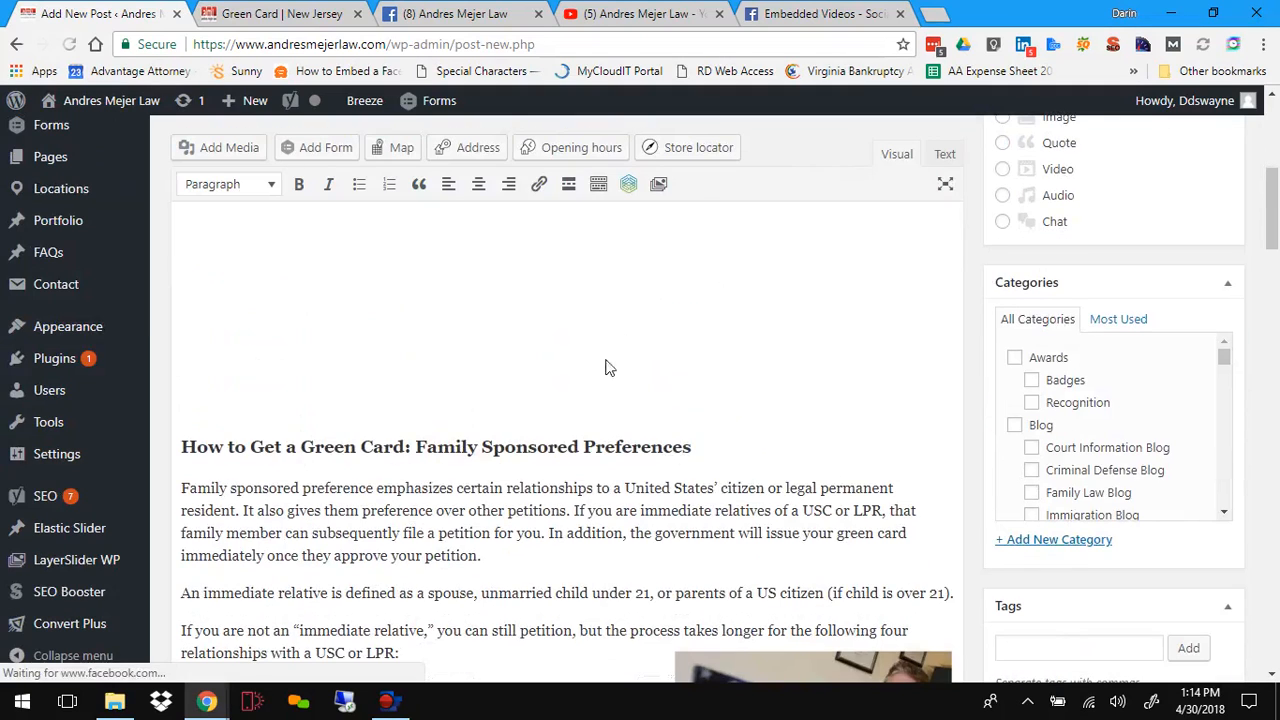
Step: Add an empty line between the employment preferences line and the embedded video
{"action": "scroll", "coordinate": [537, 401], "scroll_direction": "down", "scroll_amount": 1}
{"action": "scroll", "coordinate": [537, 401], "scroll_direction": "up", "scroll_amount": 4}
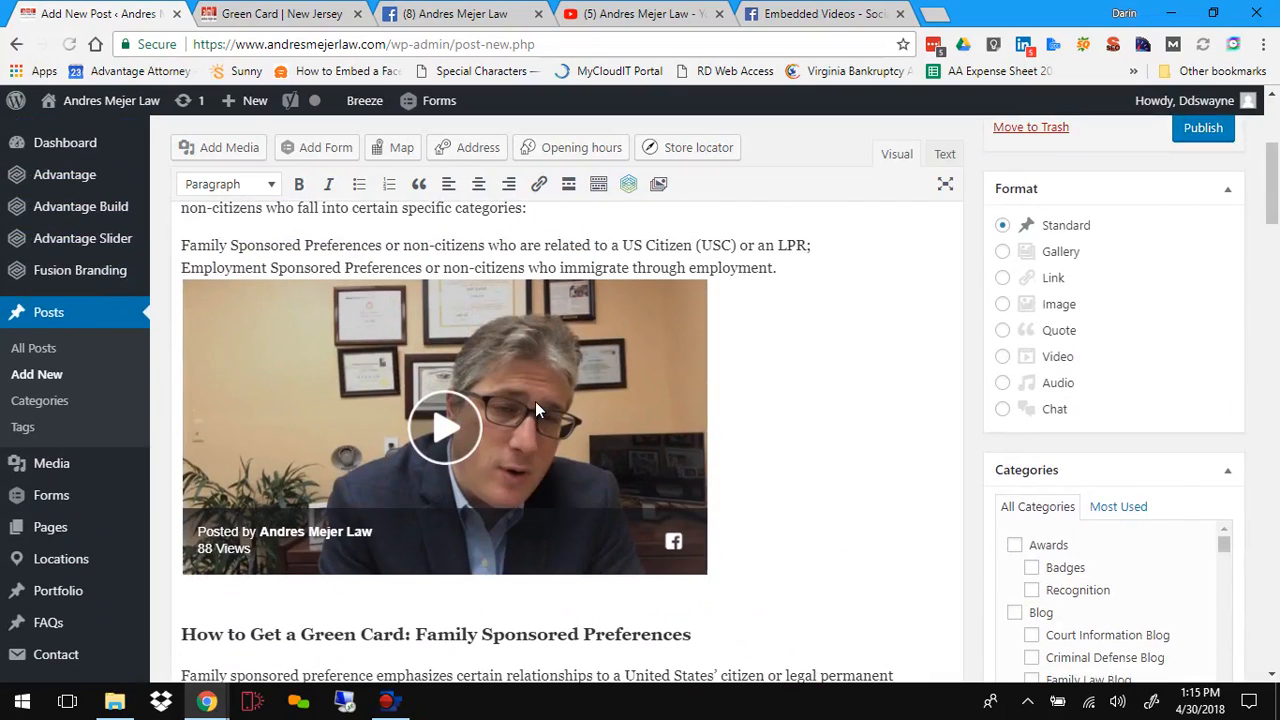
{"action": "left_click", "coordinate": [807, 272]}
{"action": "key", "text": "Return"}
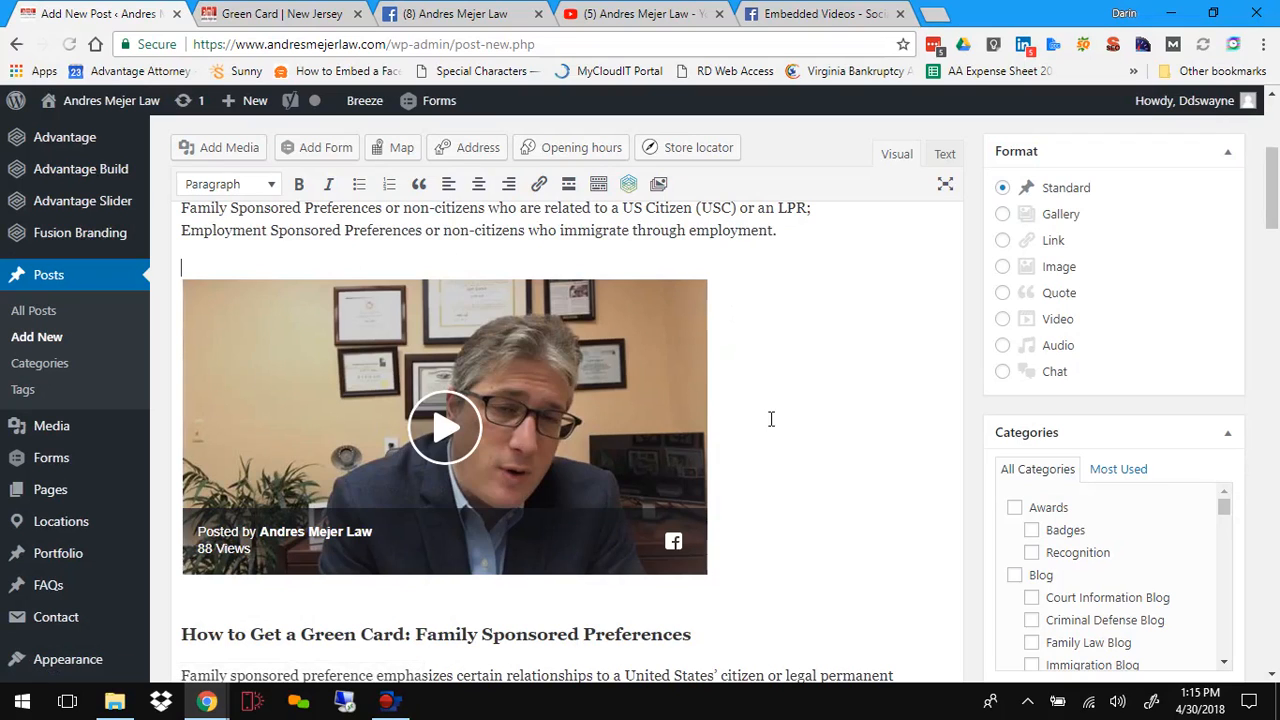
{"action": "scroll", "coordinate": [770, 418], "scroll_direction": "up", "scroll_amount": 2}
{"action": "scroll", "coordinate": [770, 418], "scroll_direction": "down", "scroll_amount": 2}
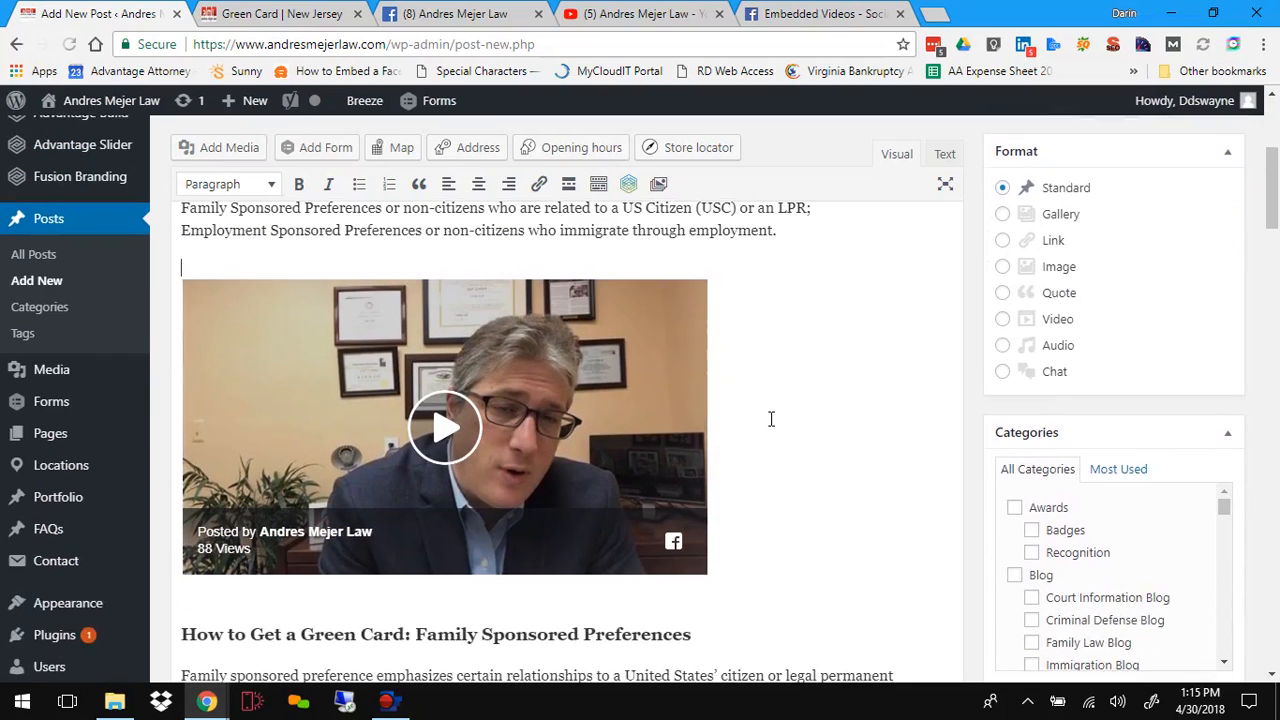
Step: Center the embedded video in the post
{"action": "left_click", "coordinate": [686, 367]}
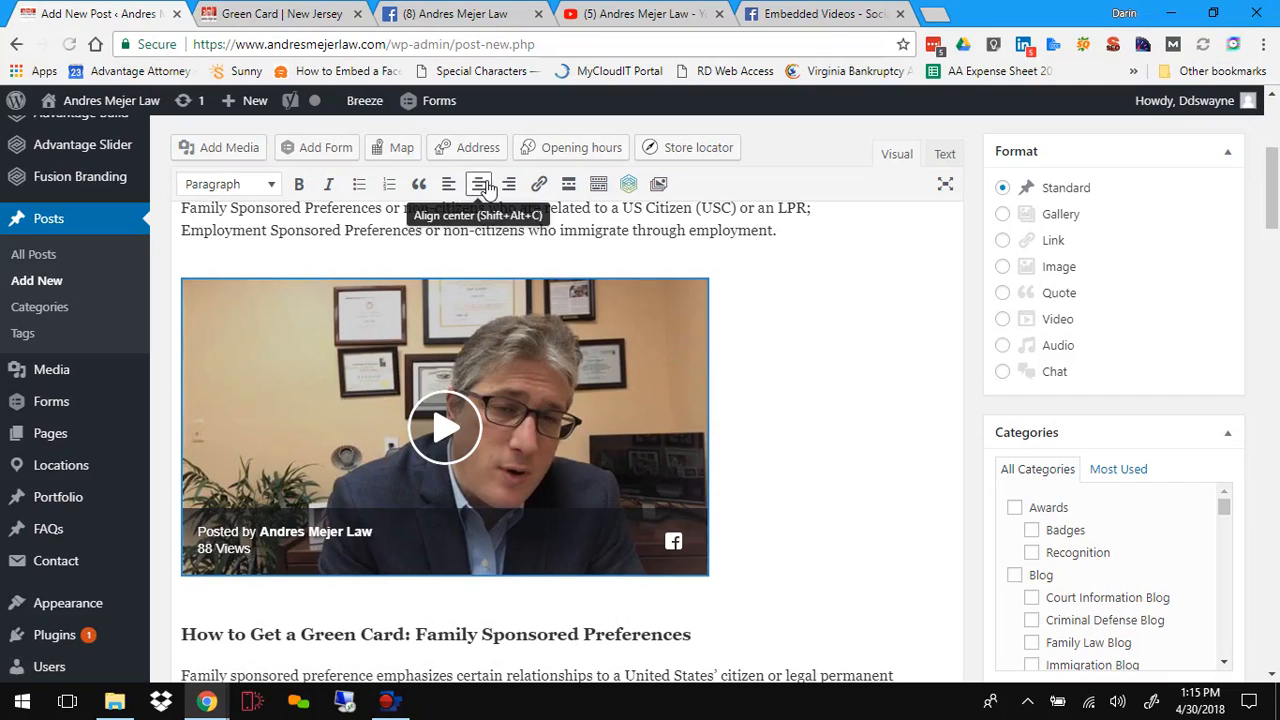
{"action": "left_click", "coordinate": [487, 189]}
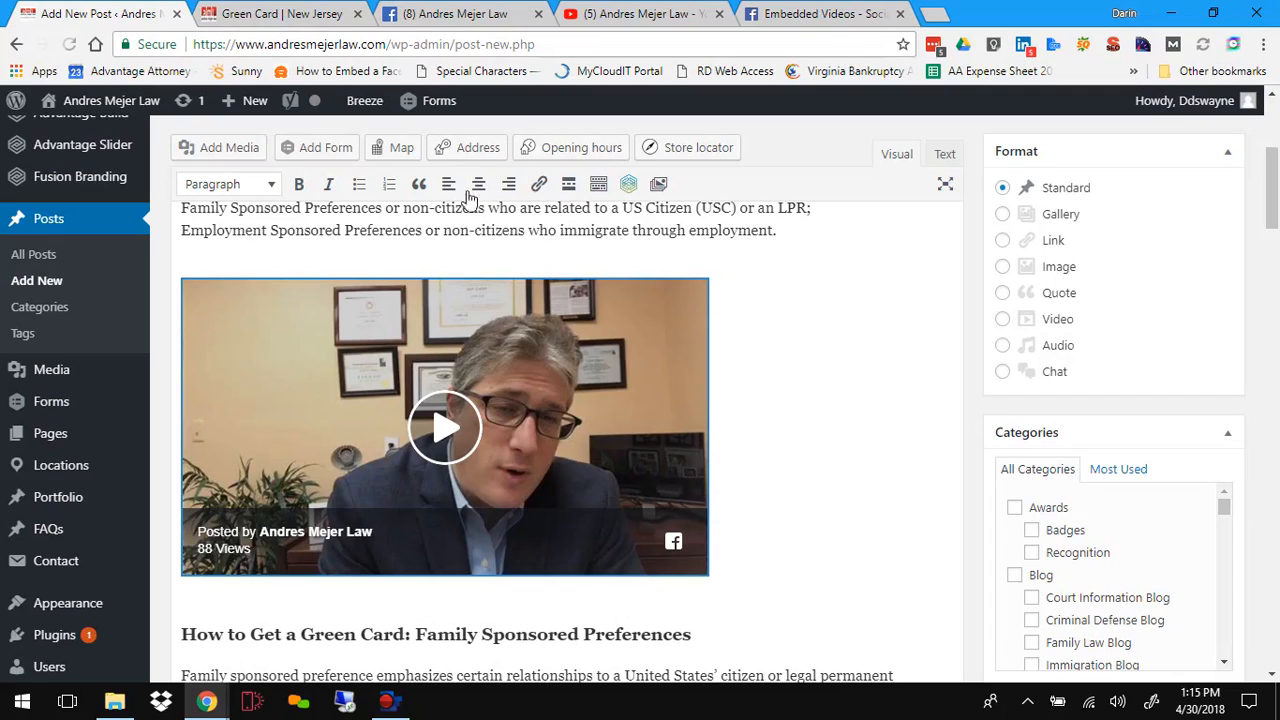
{"action": "left_click", "coordinate": [787, 361]}
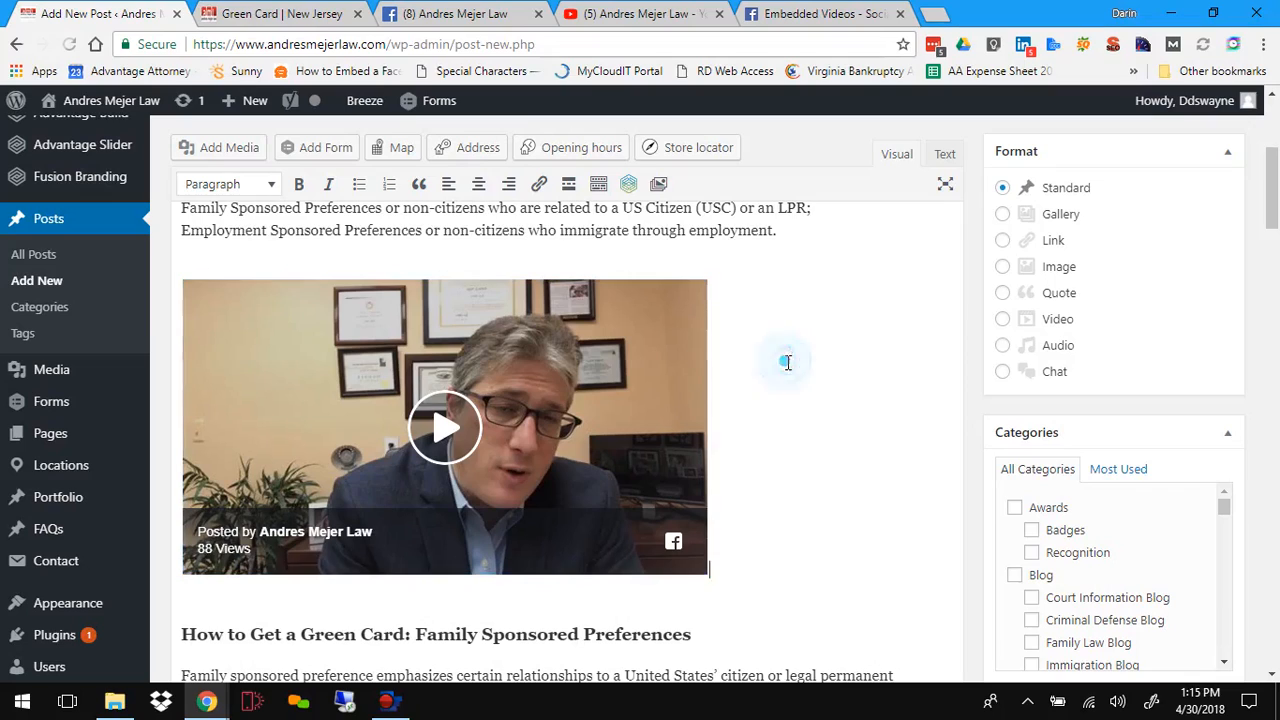
{"action": "left_click", "coordinate": [478, 184]}
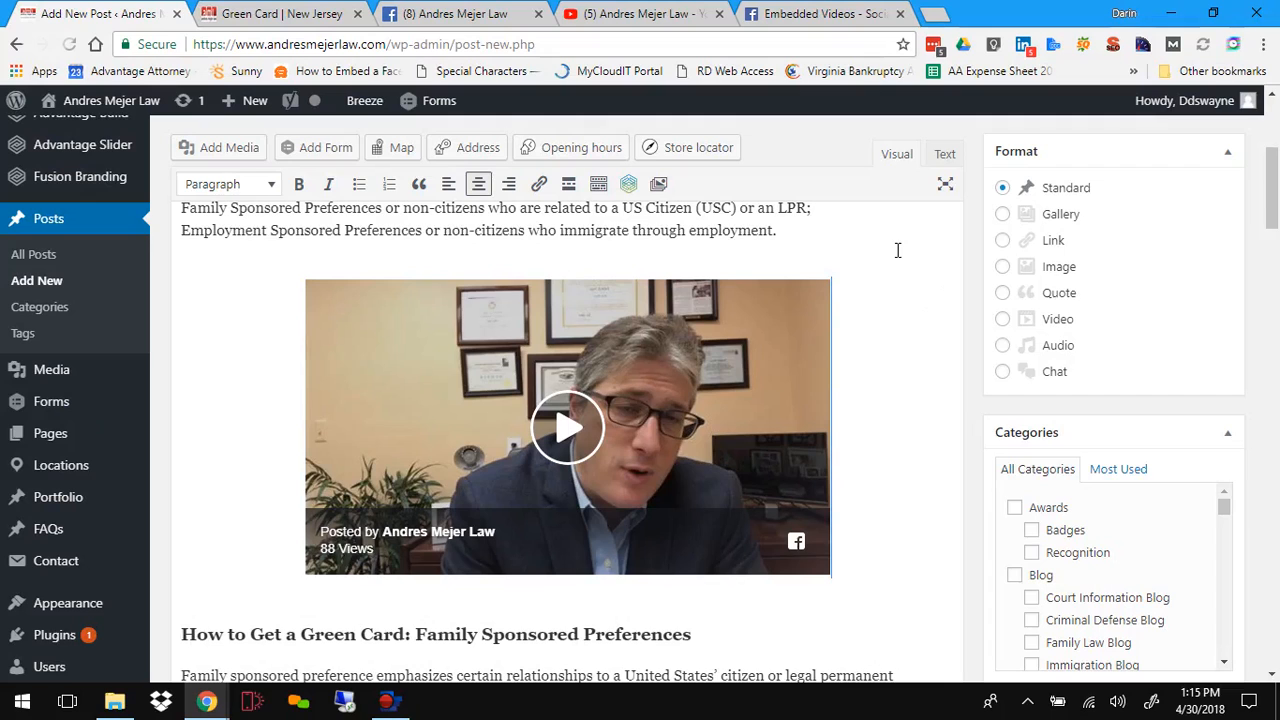
Step: Preview the post with the centered video, scroll through it, and close the preview tab
{"action": "scroll", "coordinate": [898, 252], "scroll_direction": "up", "scroll_amount": 2}
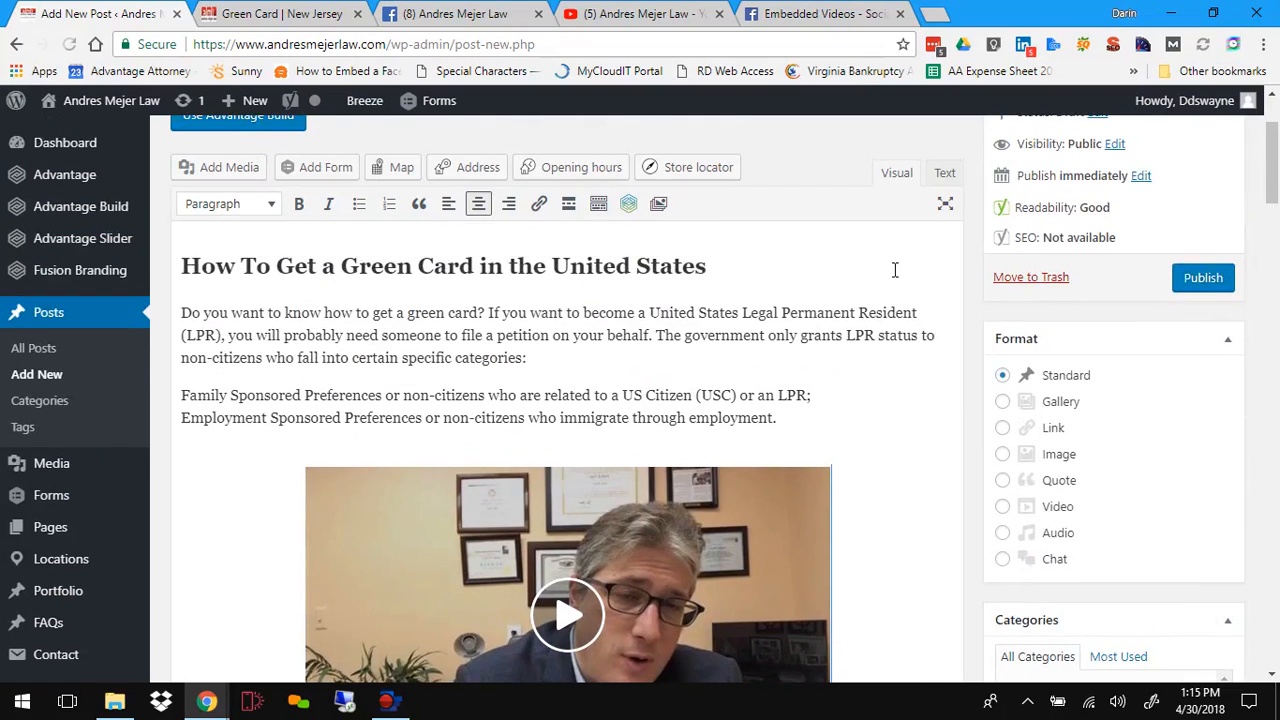
{"action": "scroll", "coordinate": [895, 270], "scroll_direction": "down", "scroll_amount": 1}
{"action": "scroll", "coordinate": [895, 270], "scroll_direction": "up", "scroll_amount": 2}
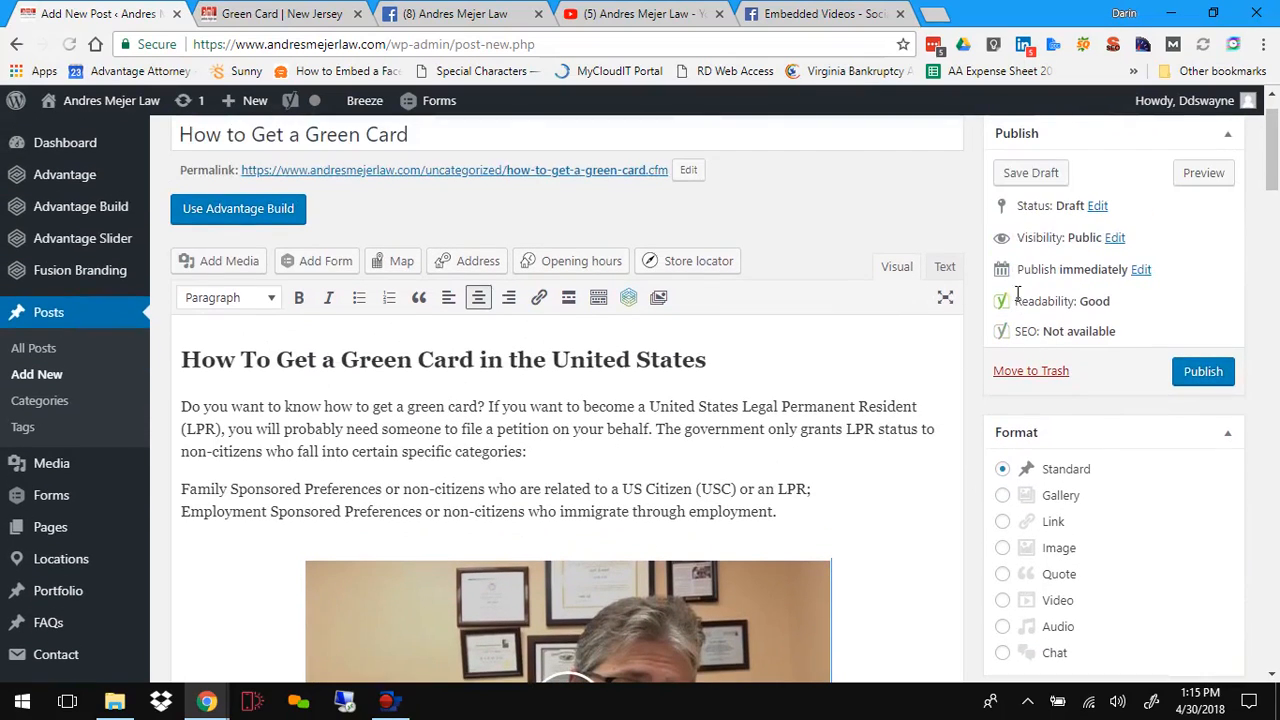
{"action": "left_click", "coordinate": [1207, 172]}
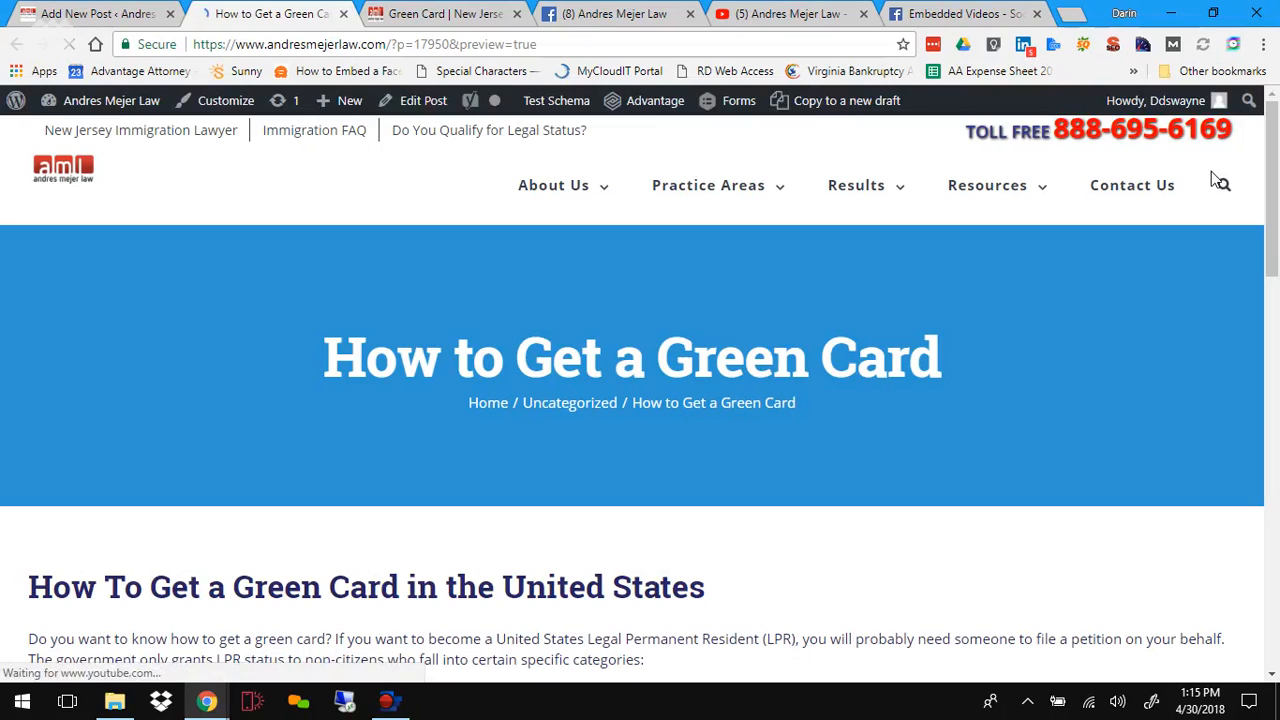
{"action": "scroll", "coordinate": [470, 347], "scroll_direction": "down", "scroll_amount": 3}
{"action": "scroll", "coordinate": [467, 341], "scroll_direction": "down", "scroll_amount": 3}
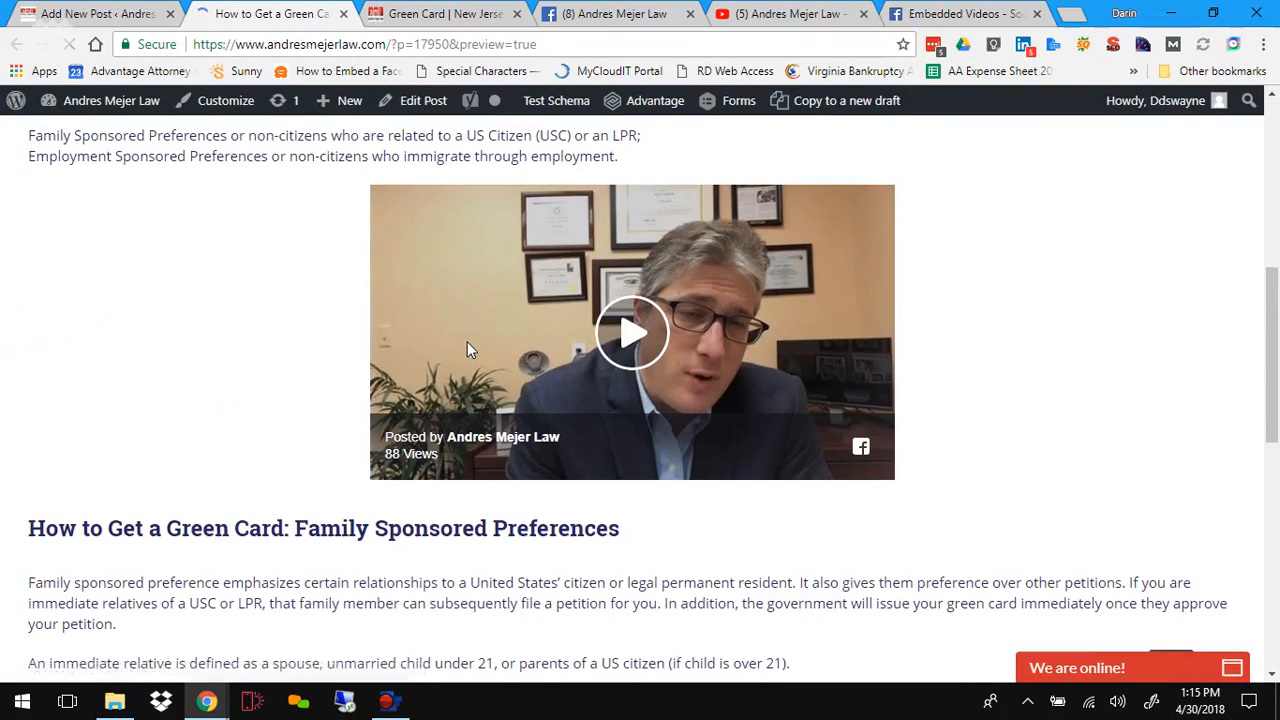
{"action": "scroll", "coordinate": [467, 345], "scroll_direction": "down", "scroll_amount": 4}
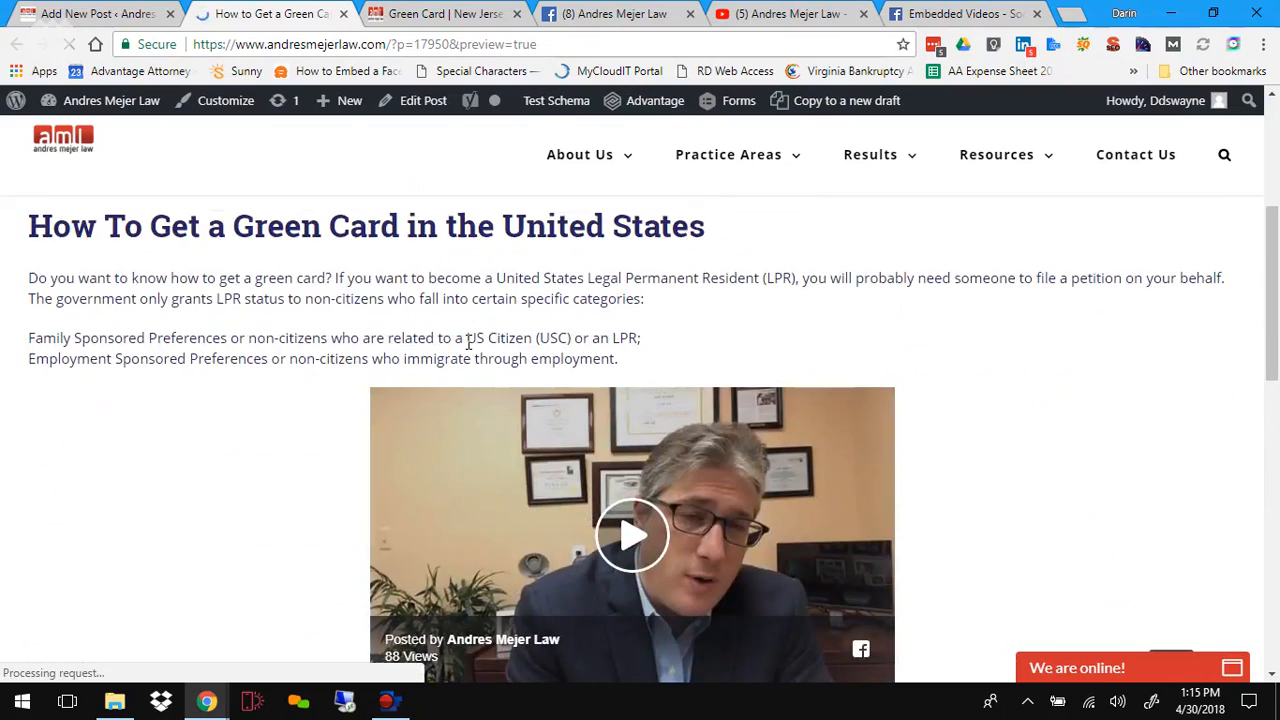
{"action": "scroll", "coordinate": [468, 342], "scroll_direction": "down", "scroll_amount": 2}
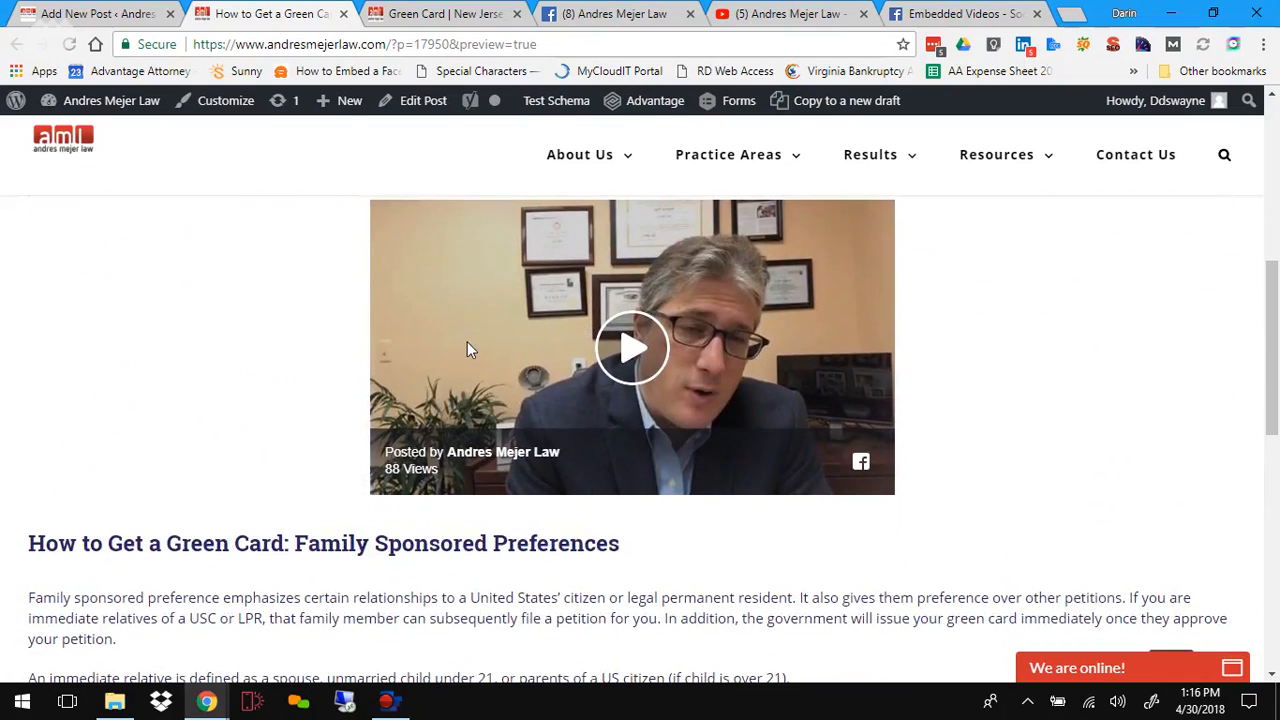
{"action": "left_click", "coordinate": [343, 14]}
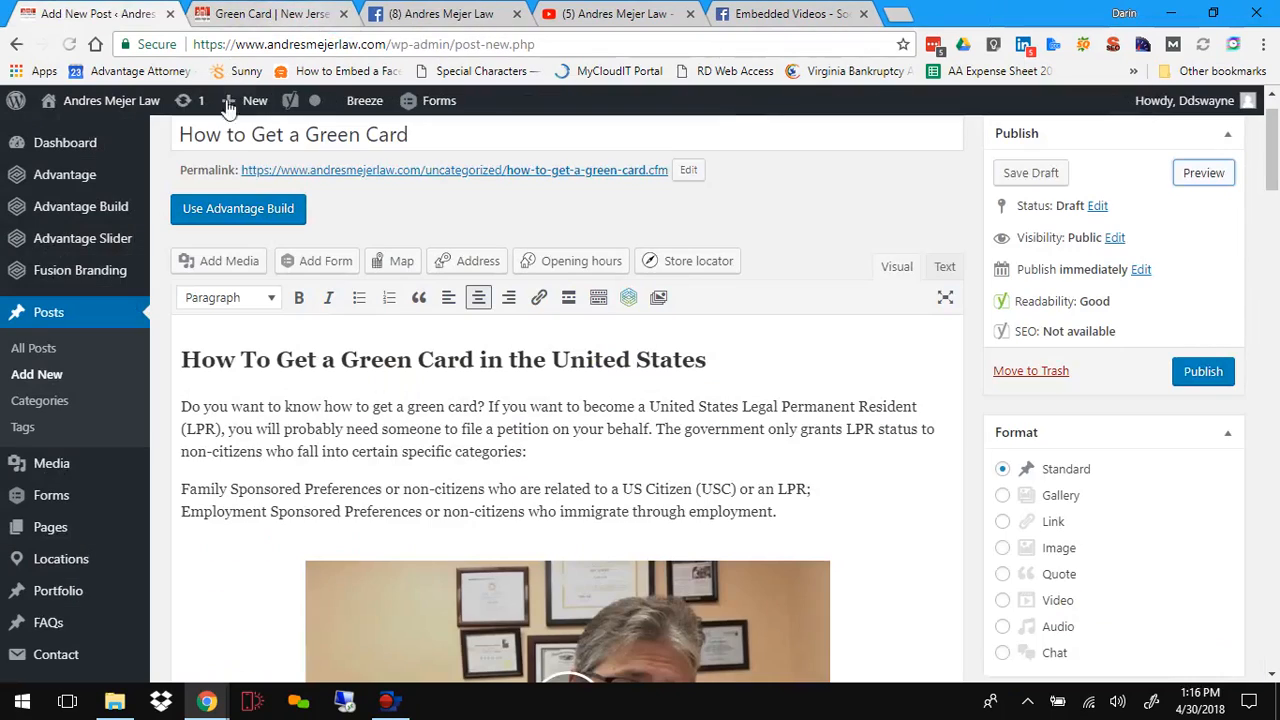
Step: Delete the Facebook iframe code from the centered paragraph in the post's HTML
{"action": "scroll", "coordinate": [569, 395], "scroll_direction": "down", "scroll_amount": 2}
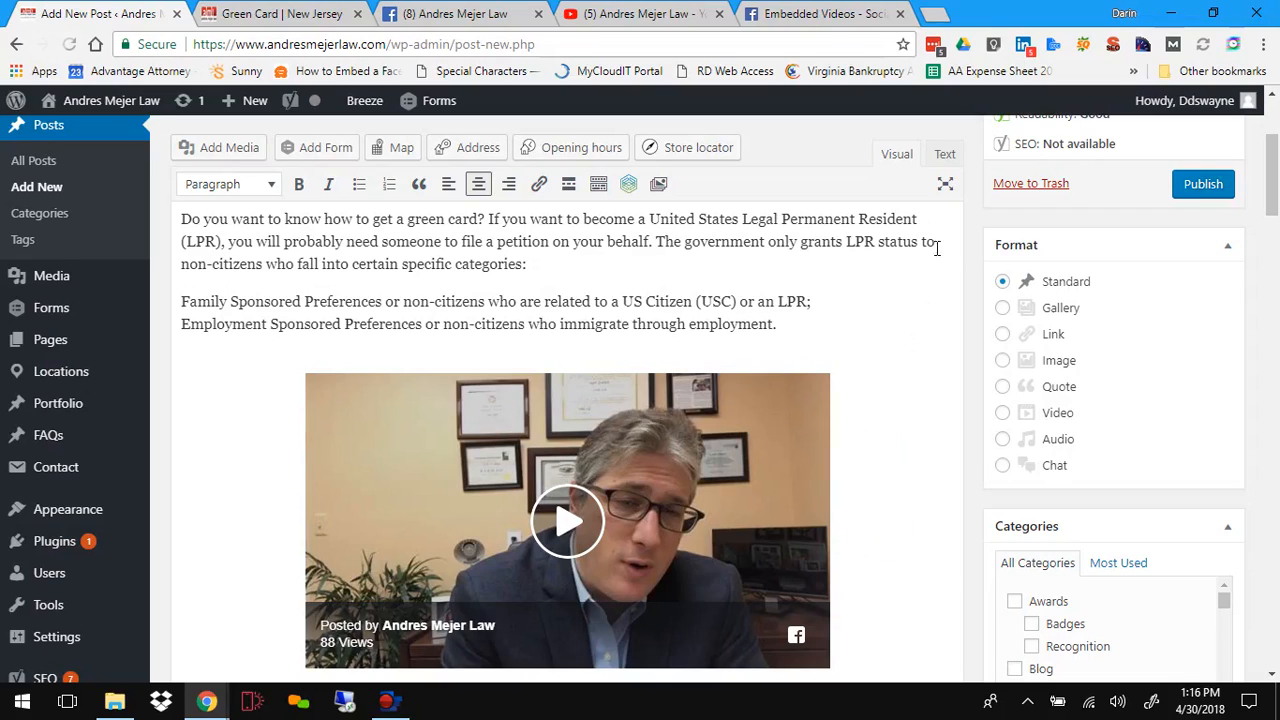
{"action": "left_click", "coordinate": [944, 155]}
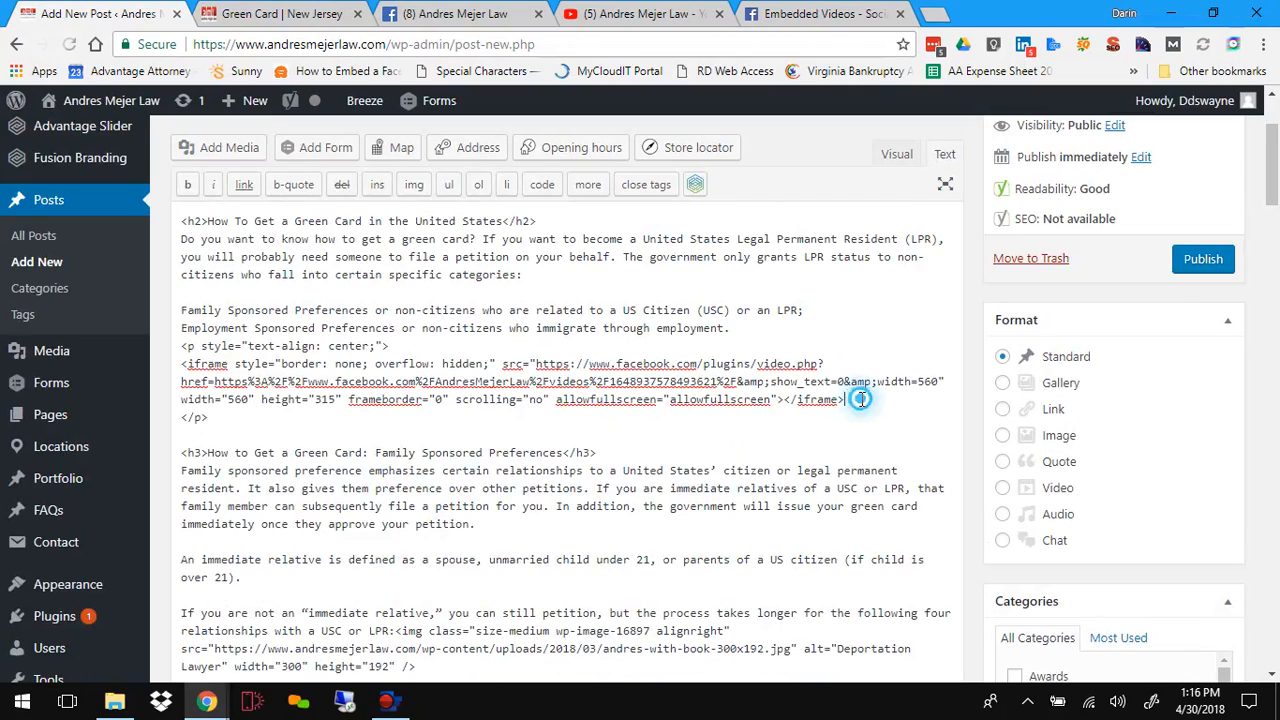
{"action": "left_click_drag", "start_coordinate": [845, 400], "coordinate": [183, 364]}
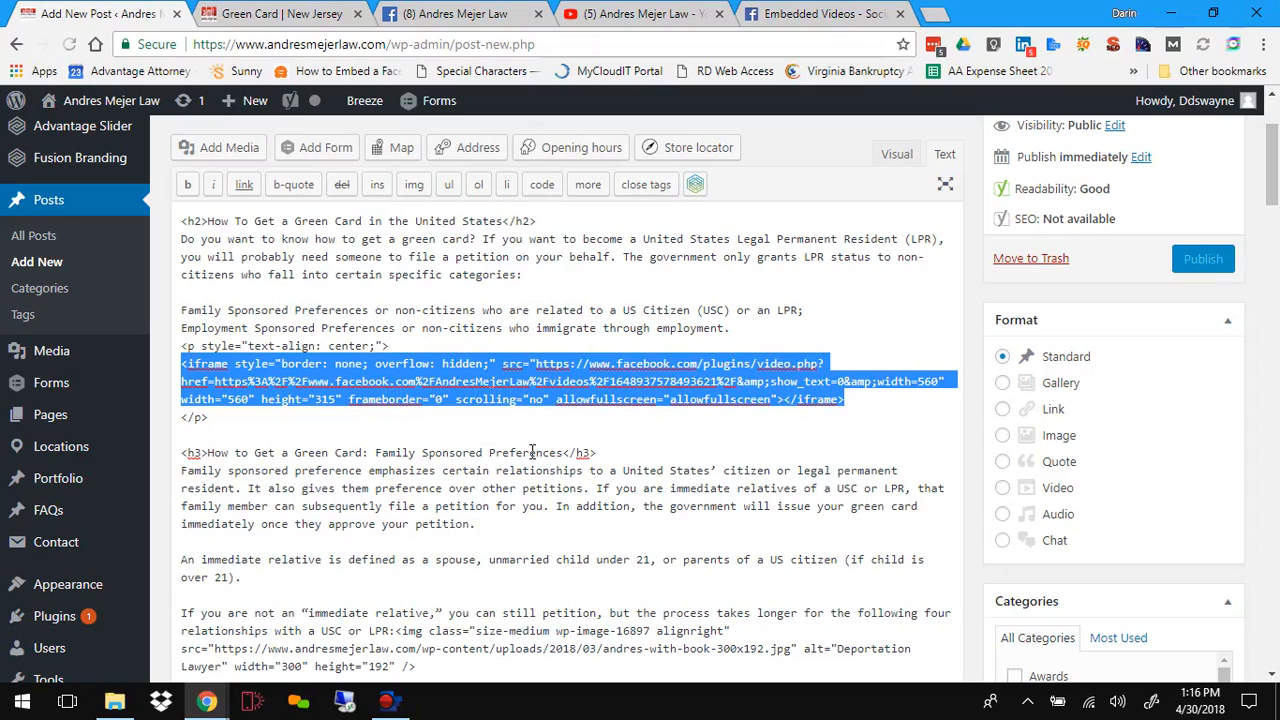
{"action": "key", "text": "BackSpace"}
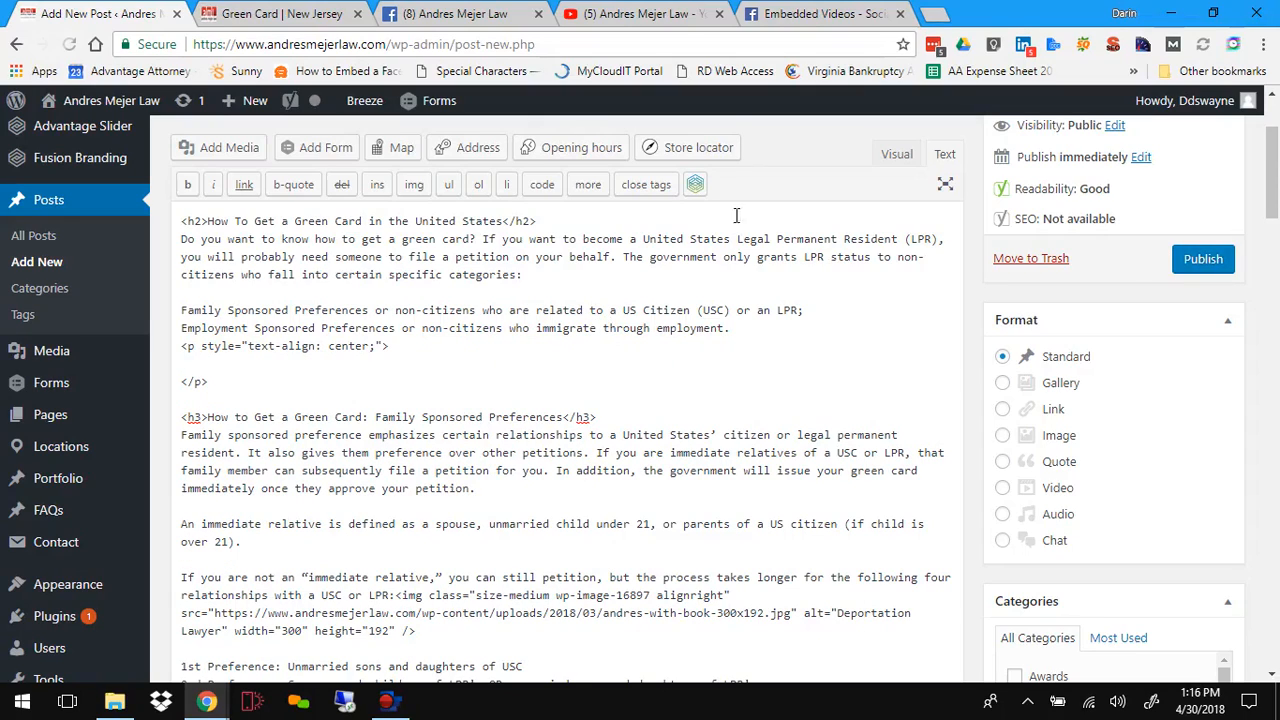
Step: Switch to the YouTube channel tab and open the DUI affects on Naturalization video
{"action": "left_click", "coordinate": [648, 17]}
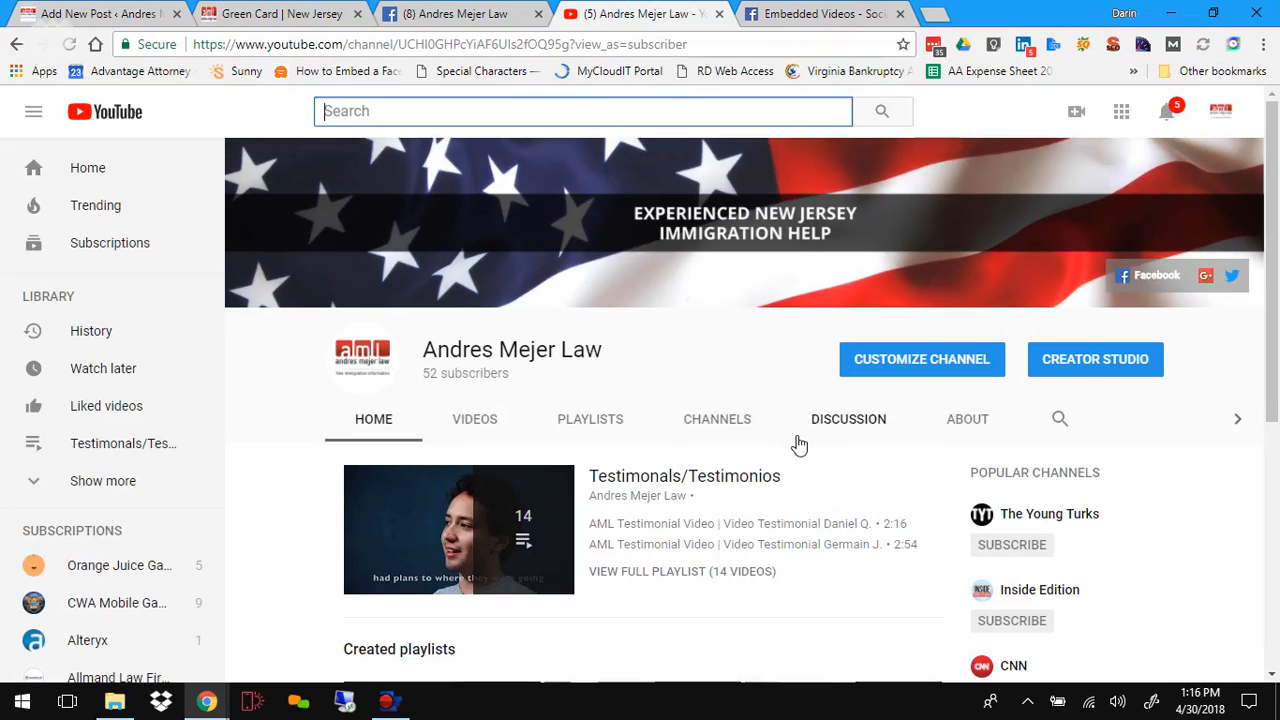
{"action": "scroll", "coordinate": [801, 444], "scroll_direction": "down", "scroll_amount": 5}
{"action": "scroll", "coordinate": [797, 440], "scroll_direction": "up", "scroll_amount": 2}
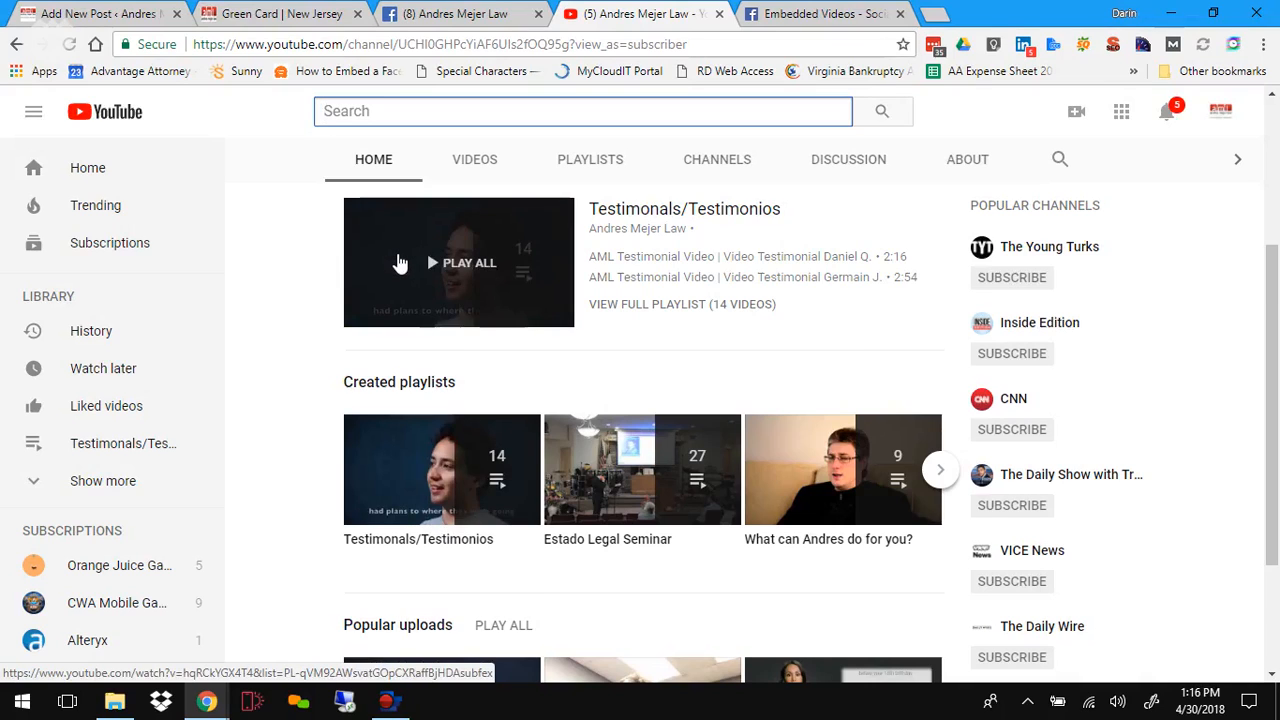
{"action": "scroll", "coordinate": [400, 270], "scroll_direction": "down", "scroll_amount": 2}
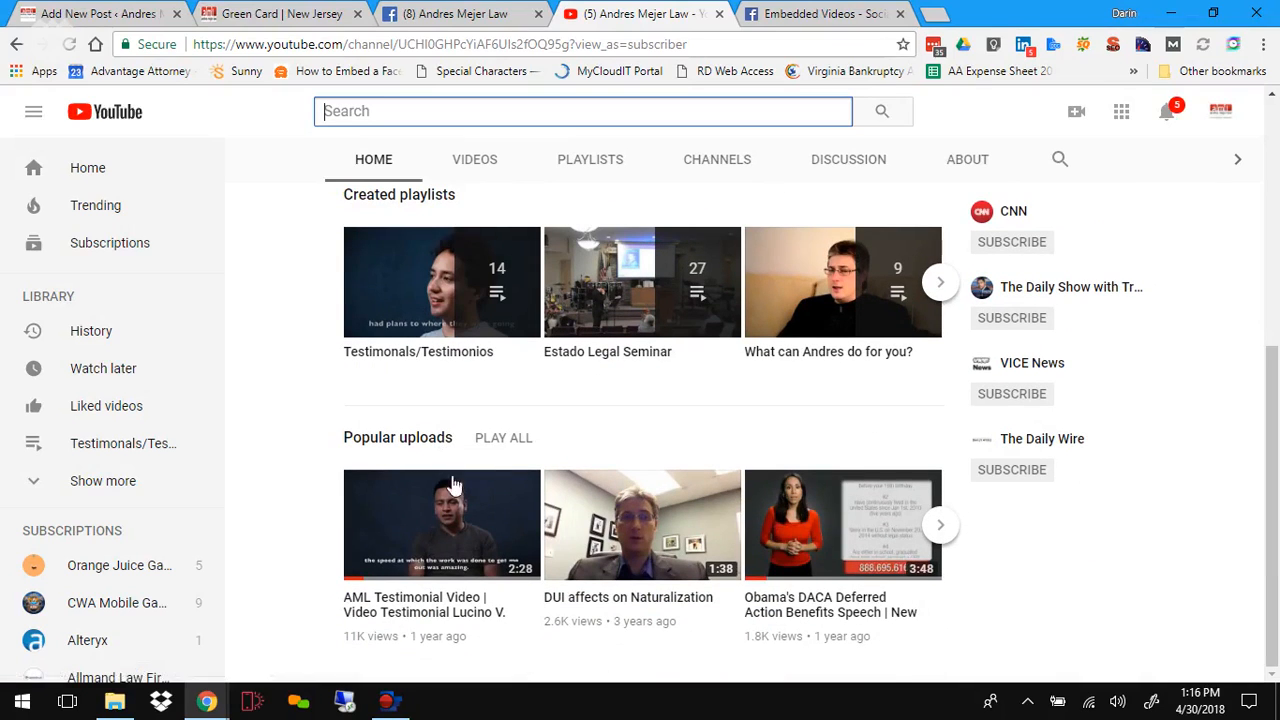
{"action": "left_click", "coordinate": [608, 507]}
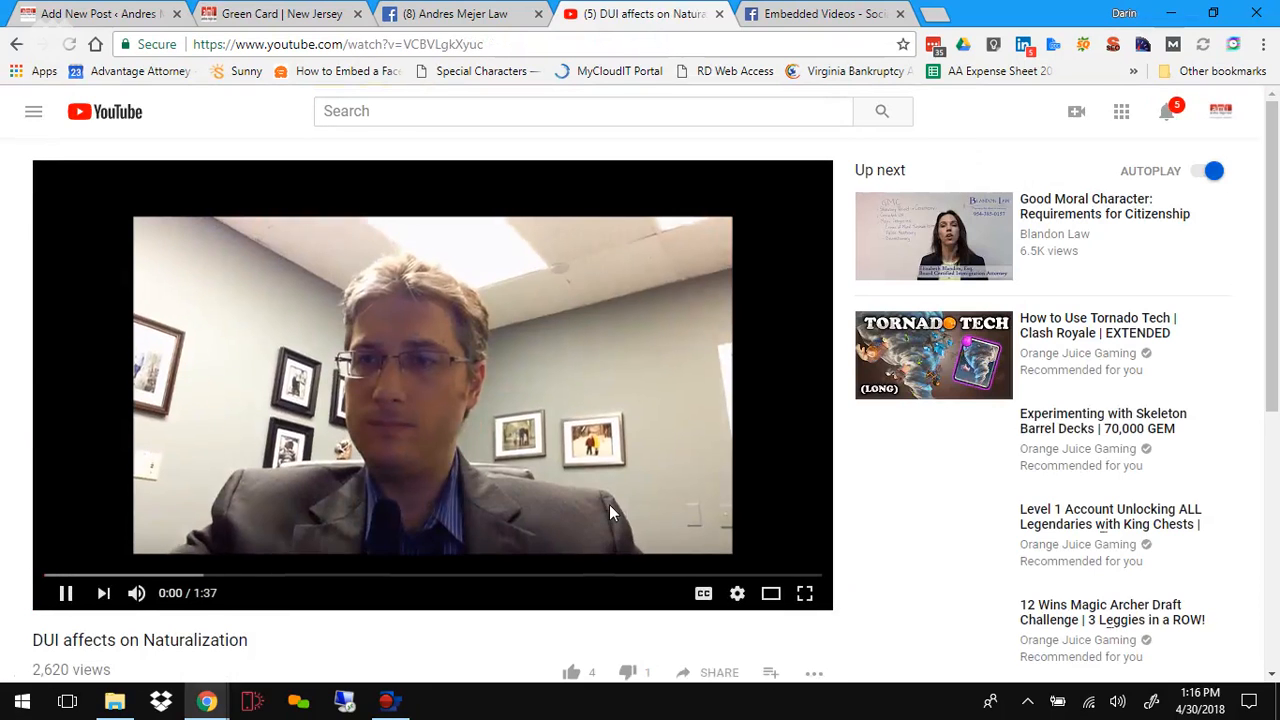
{"action": "left_click", "coordinate": [570, 455]}
{"action": "scroll", "coordinate": [570, 455], "scroll_direction": "down", "scroll_amount": 4}
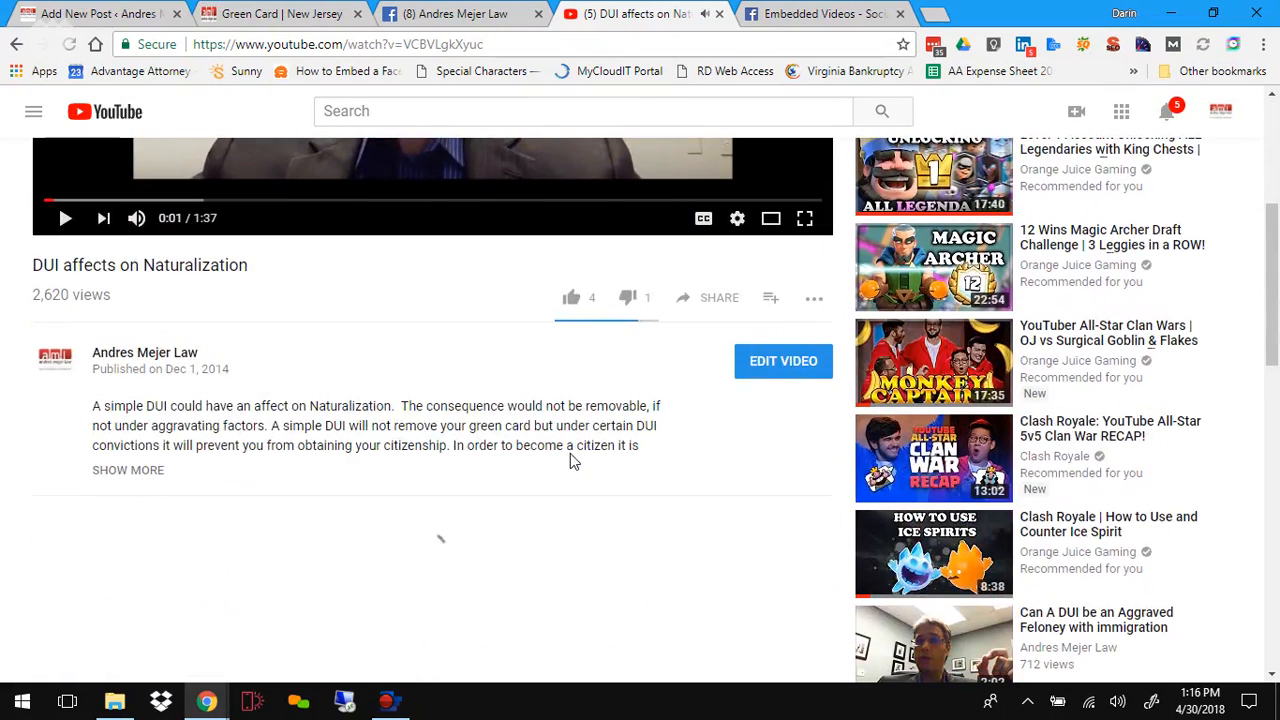
Step: Open the embed options for the DUI affects on Naturalization video and turn off showing the video title and player actions
{"action": "left_click", "coordinate": [707, 300]}
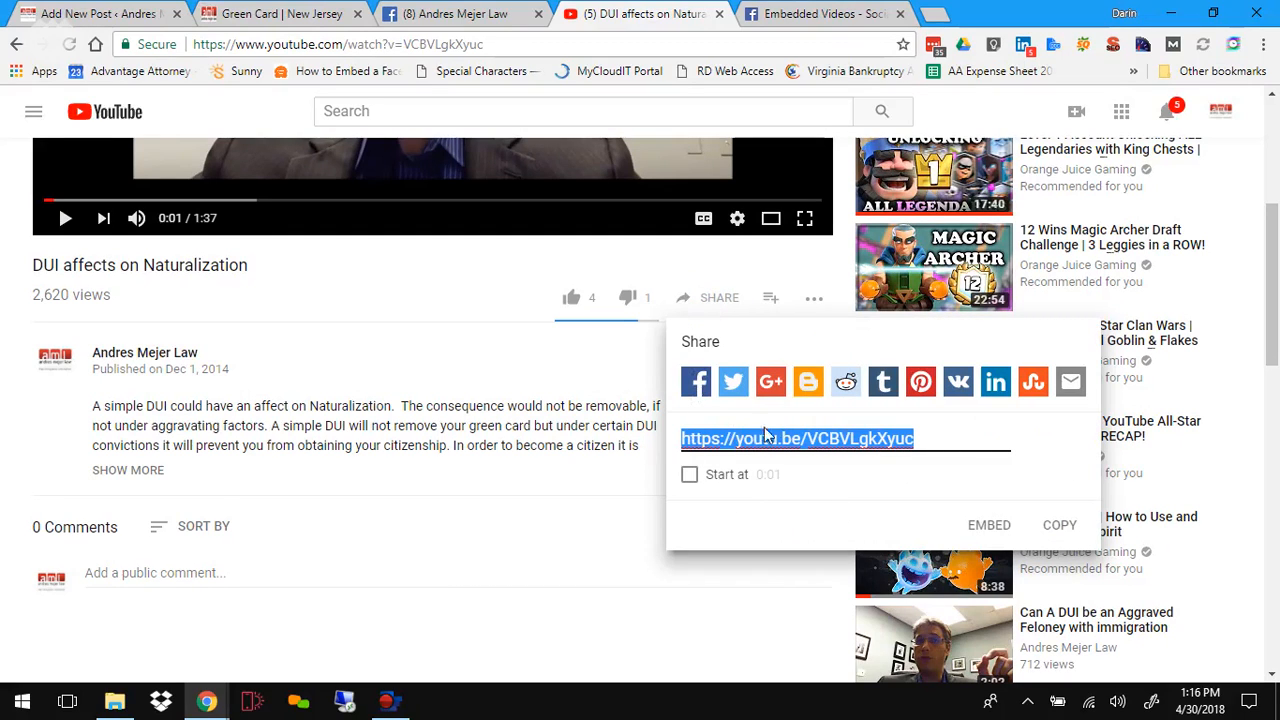
{"action": "left_click", "coordinate": [997, 530]}
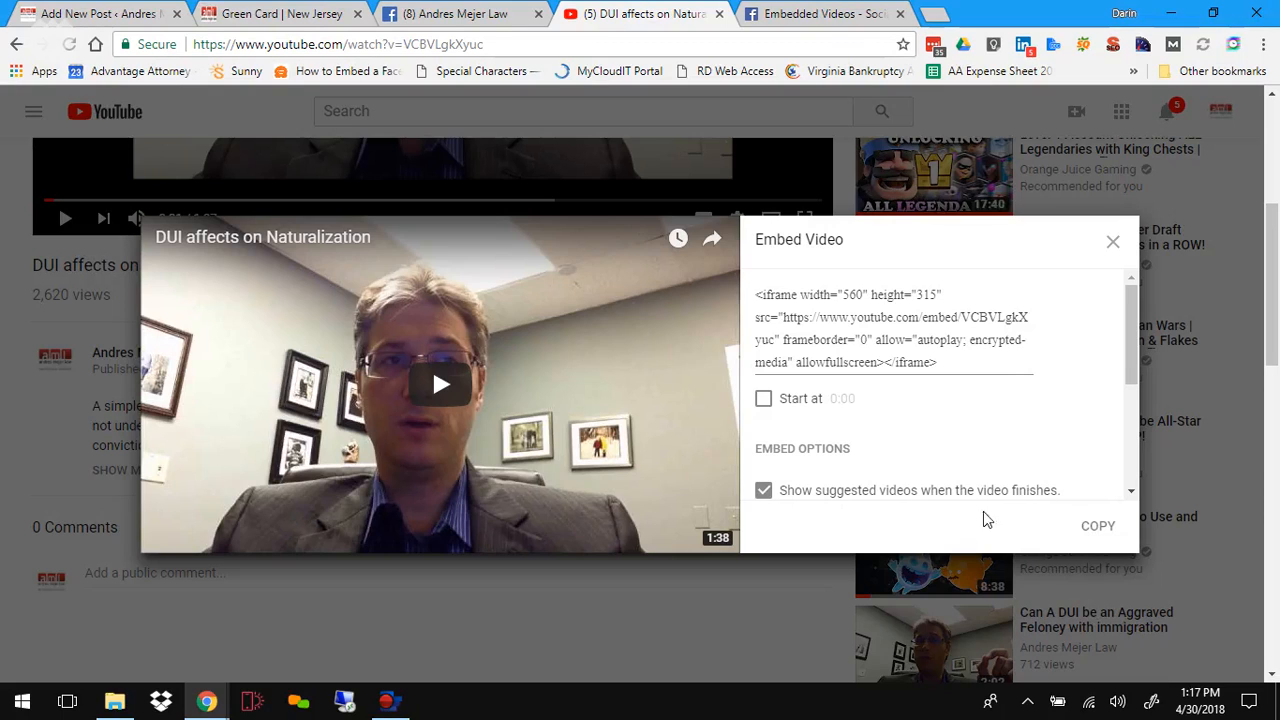
{"action": "scroll", "coordinate": [1026, 450], "scroll_direction": "down", "scroll_amount": 2}
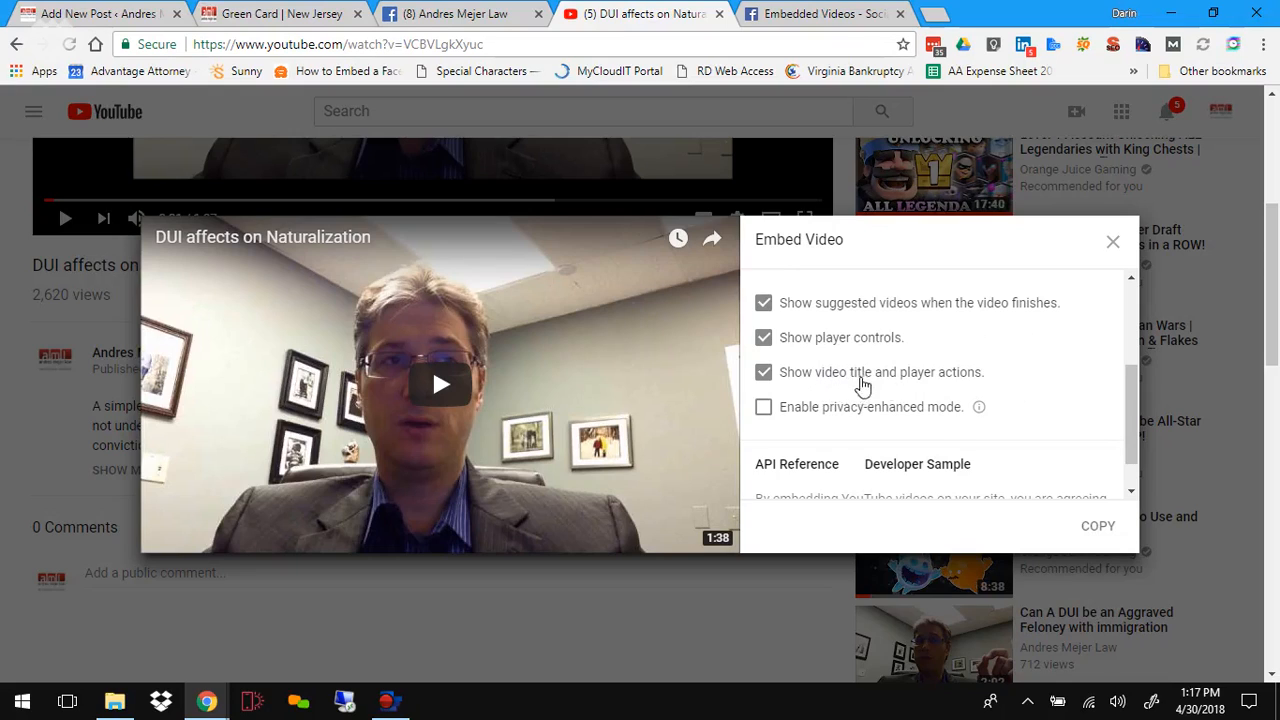
{"action": "left_click", "coordinate": [765, 374]}
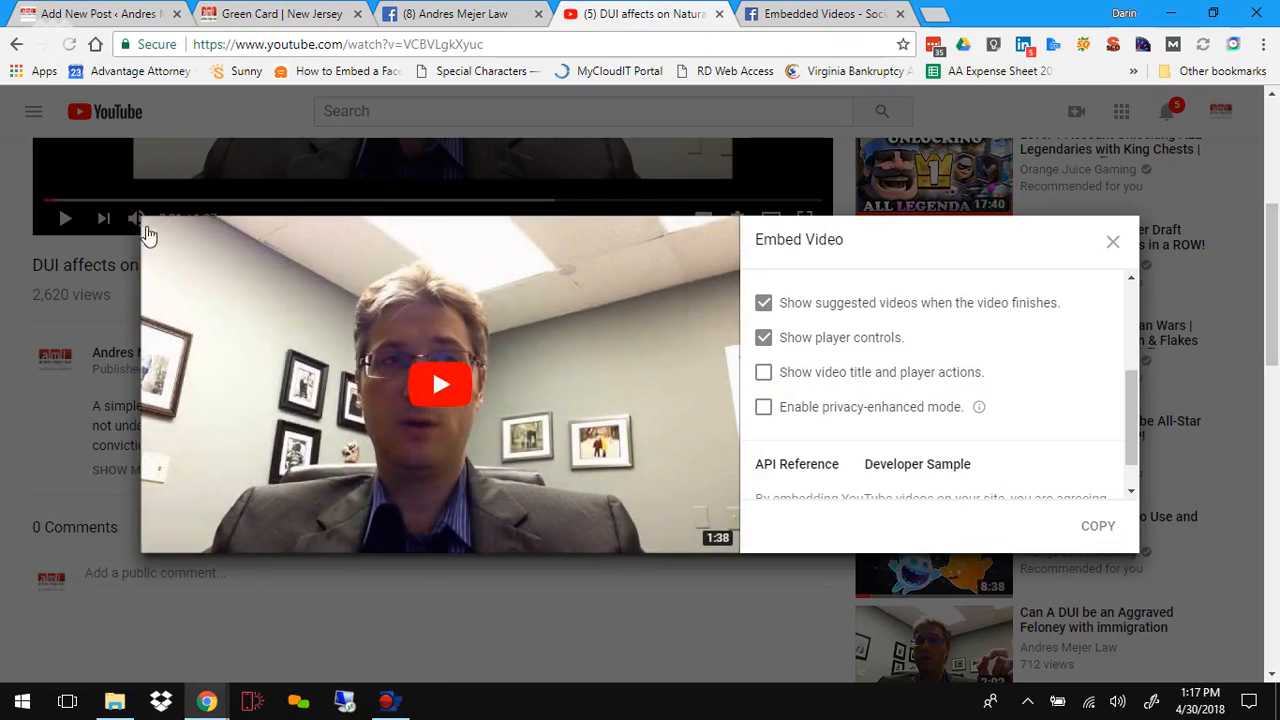
{"action": "left_click", "coordinate": [766, 374]}
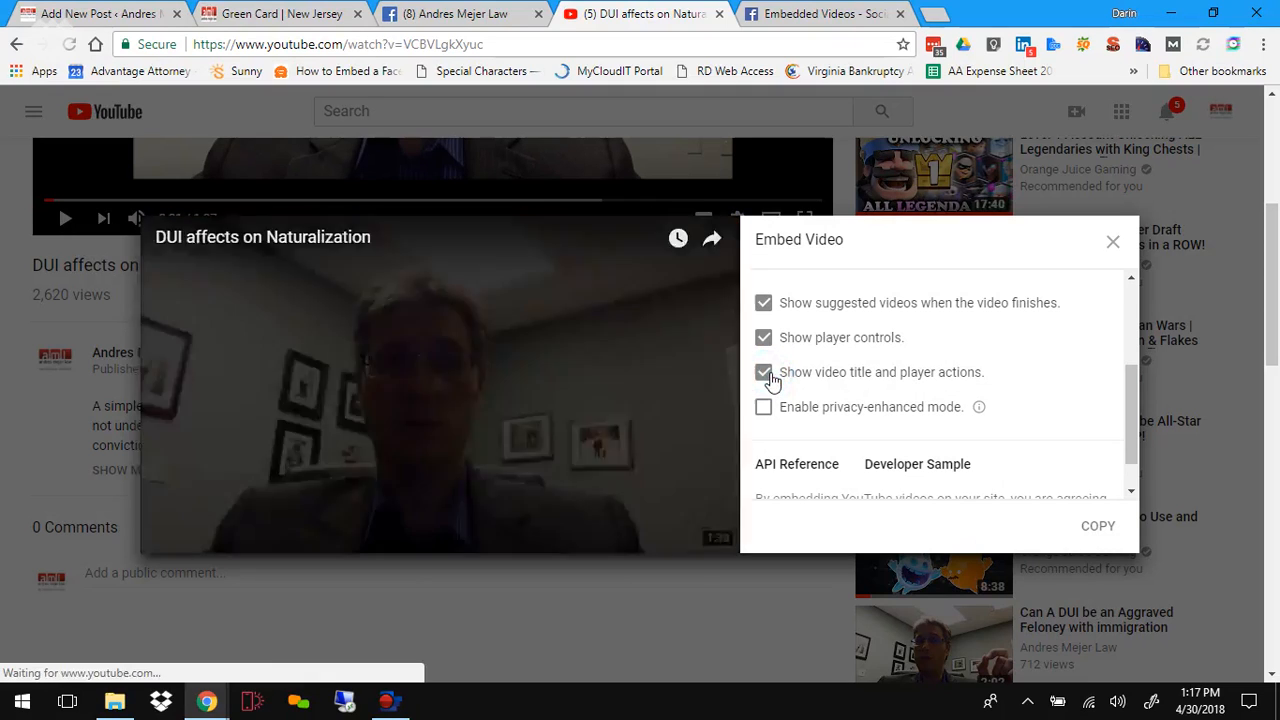
{"action": "left_click", "coordinate": [767, 374]}
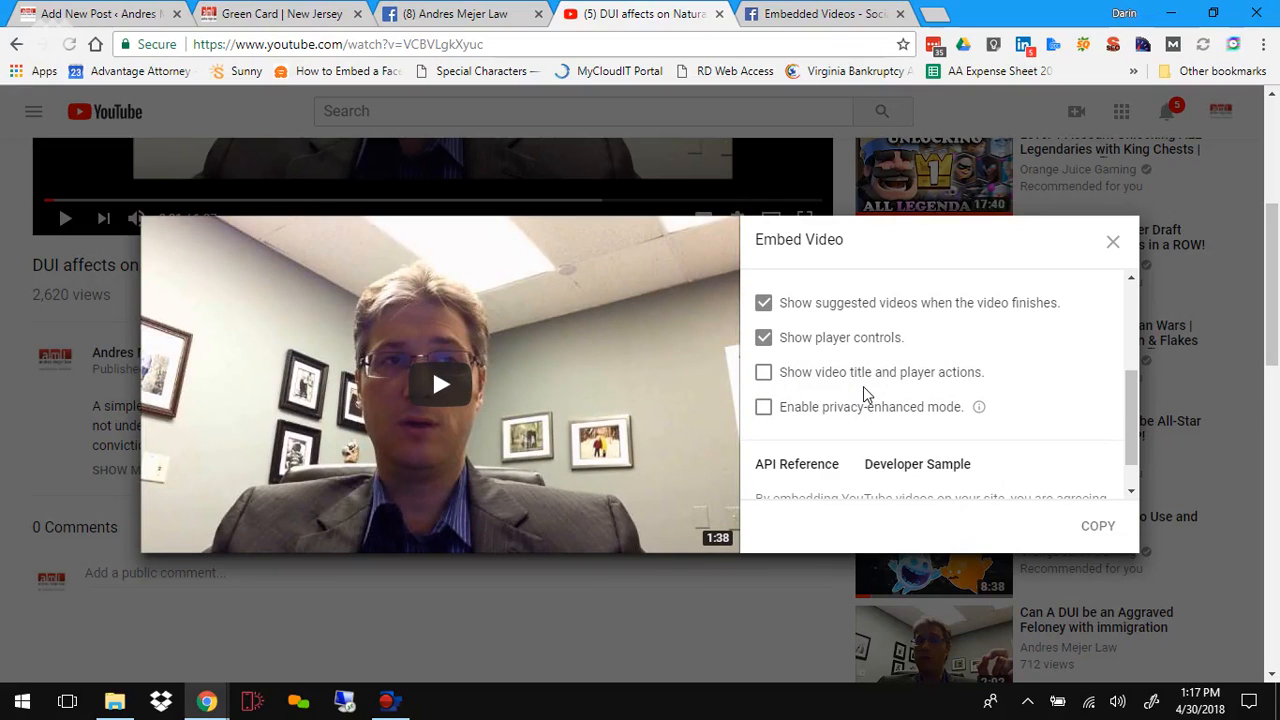
{"action": "scroll", "coordinate": [863, 386], "scroll_direction": "up", "scroll_amount": 2}
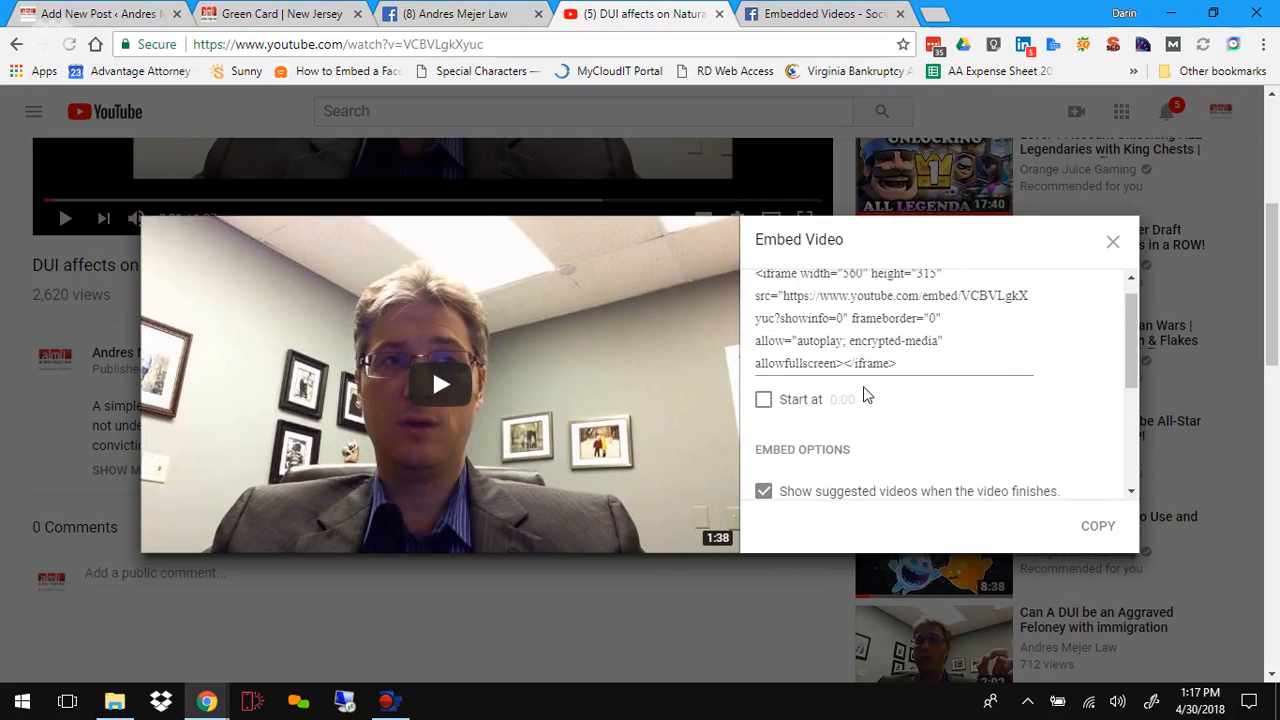
{"action": "scroll", "coordinate": [863, 386], "scroll_direction": "up", "scroll_amount": 1}
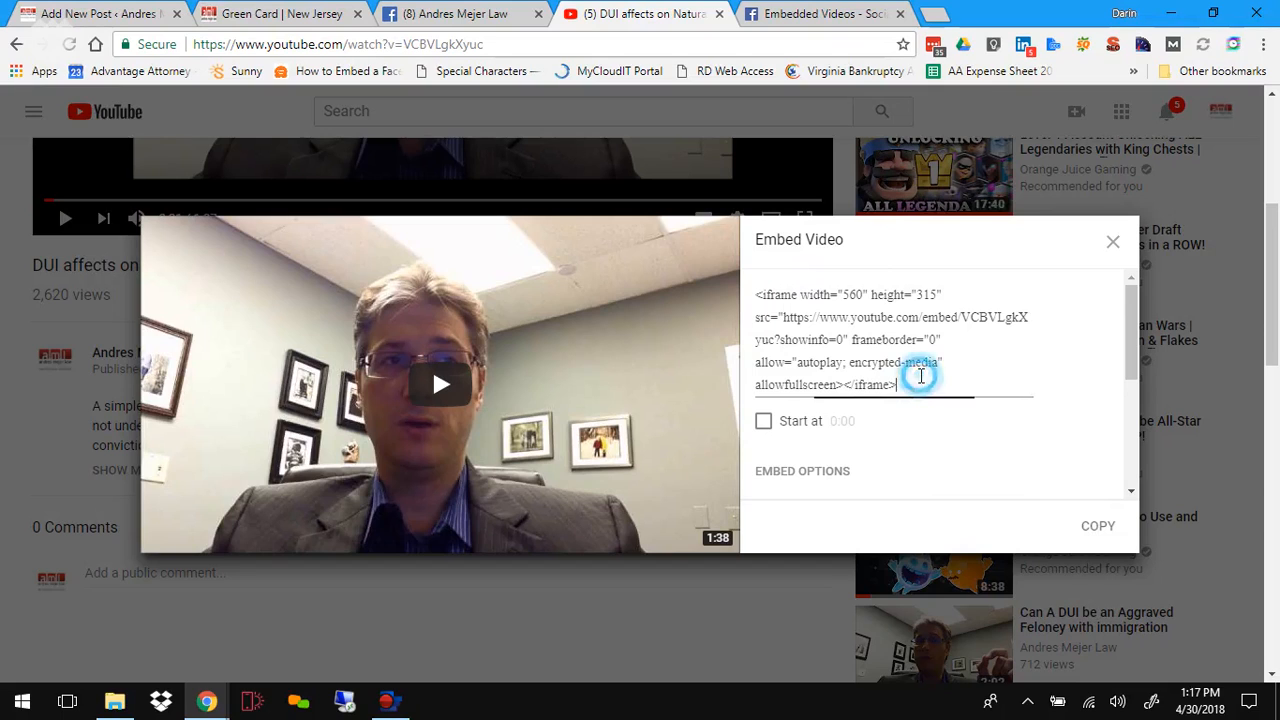
Step: Copy the YouTube embed code and paste it as plain text inside the centered paragraph in the post's HTML
{"action": "left_click_drag", "start_coordinate": [921, 376], "coordinate": [752, 267]}
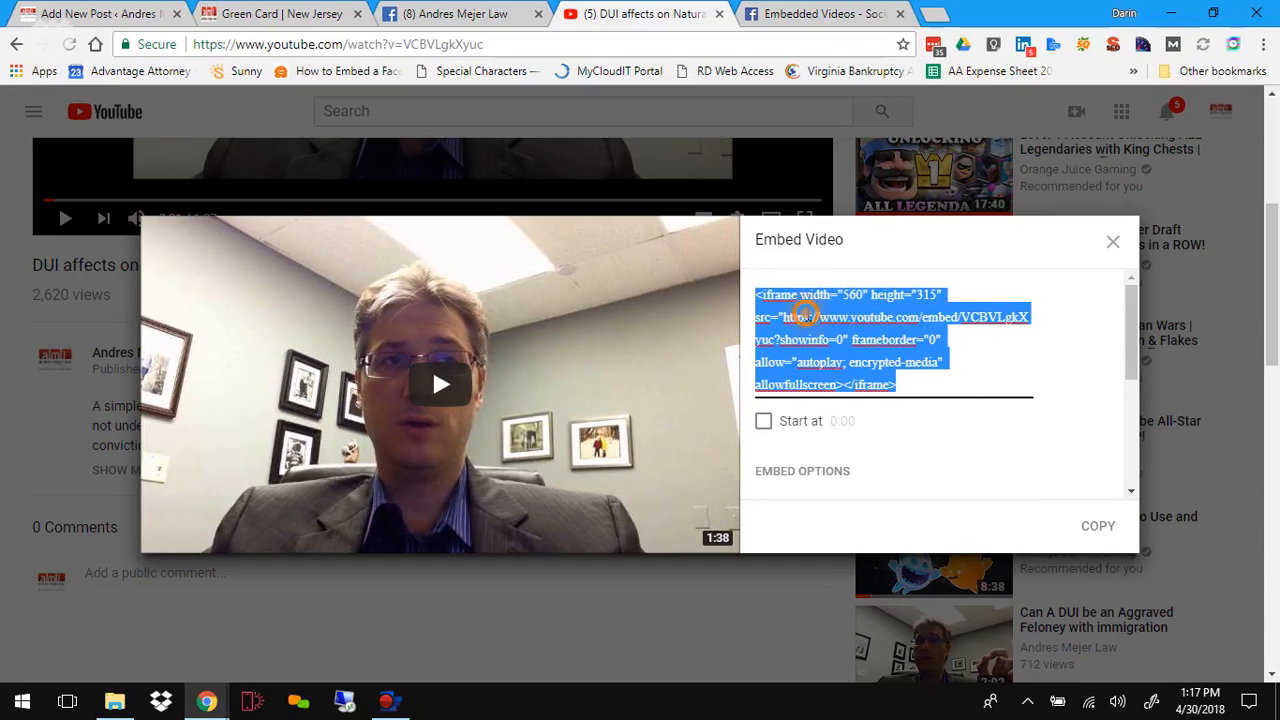
{"action": "right_click", "coordinate": [806, 312]}
{"action": "left_click", "coordinate": [815, 350]}
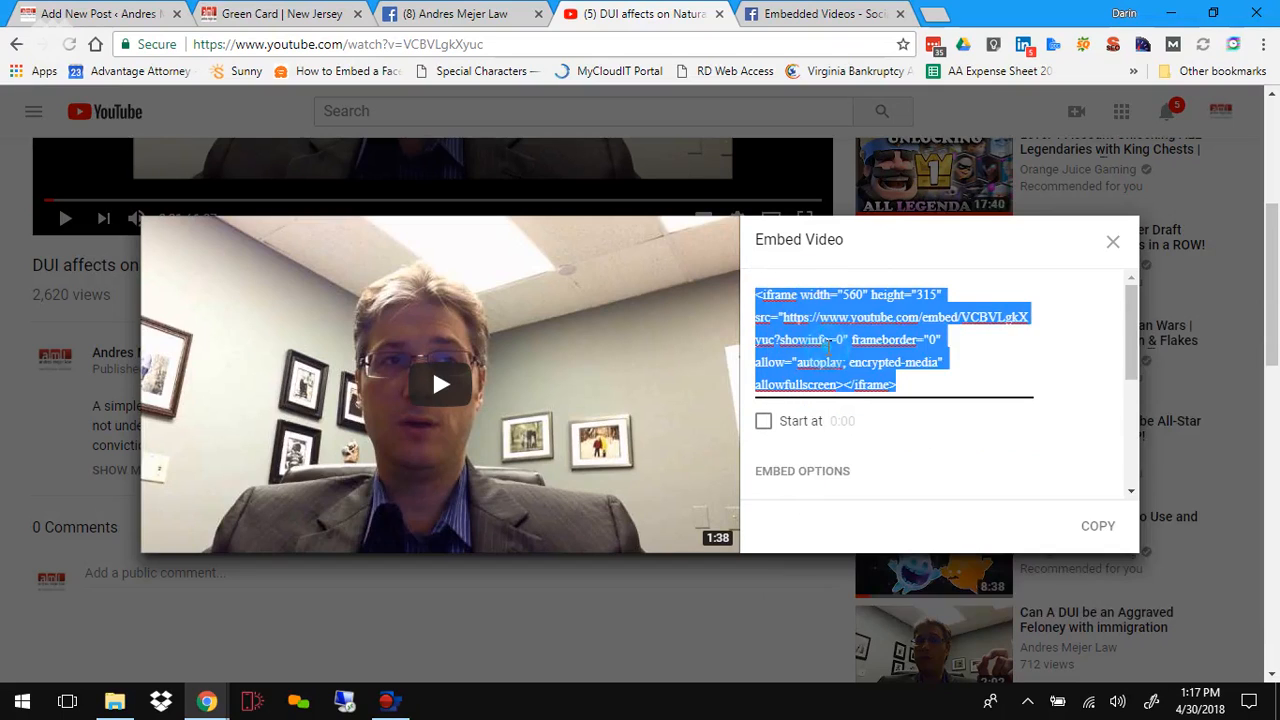
{"action": "left_click", "coordinate": [96, 12]}
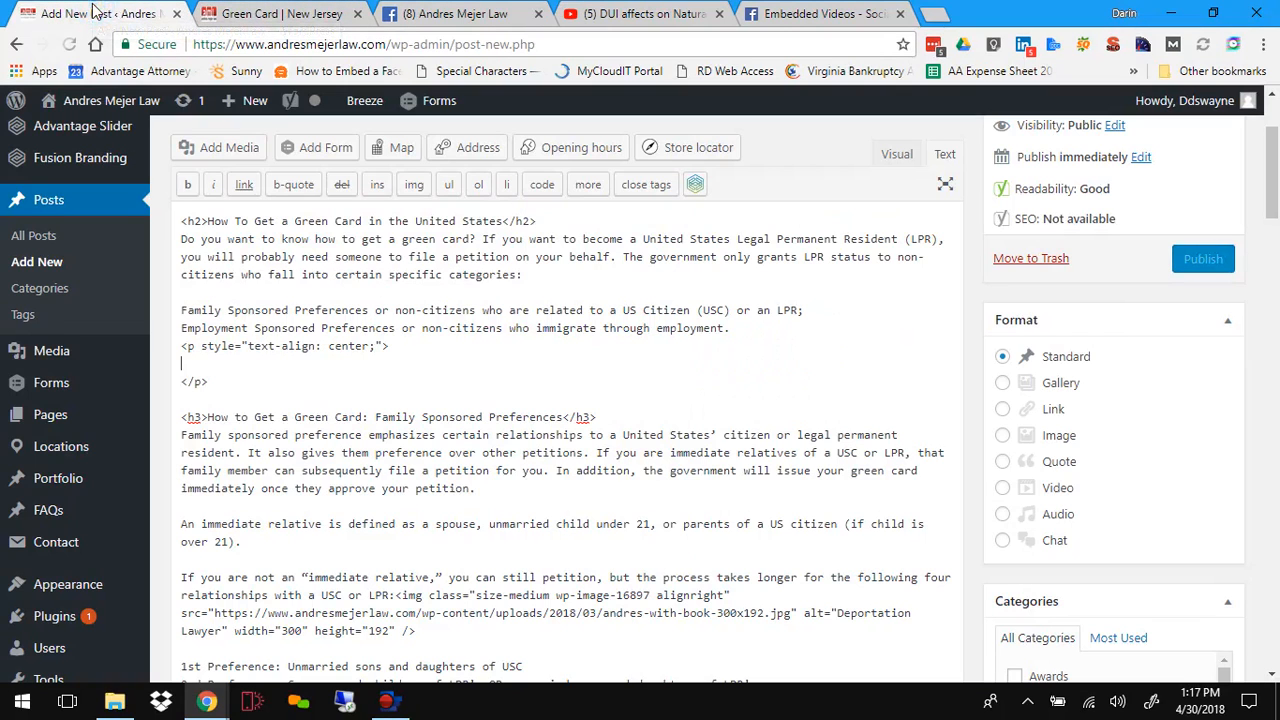
{"action": "right_click", "coordinate": [187, 365]}
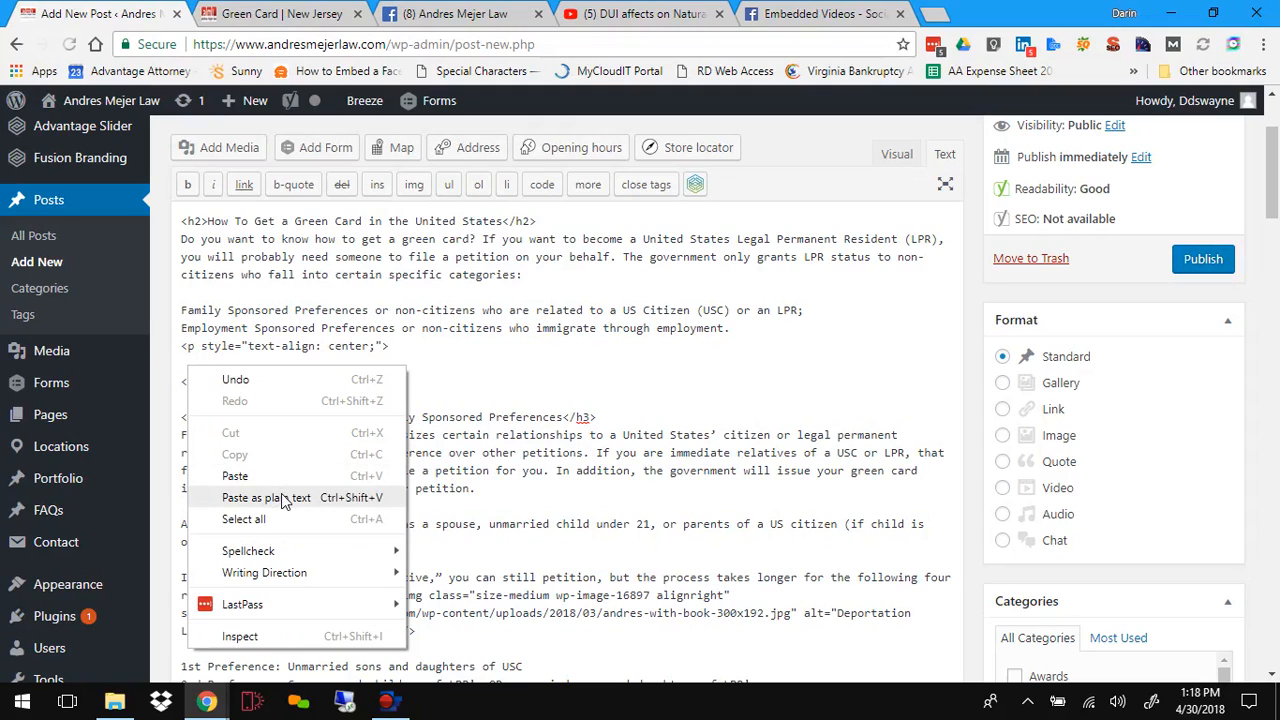
{"action": "left_click", "coordinate": [266, 498]}
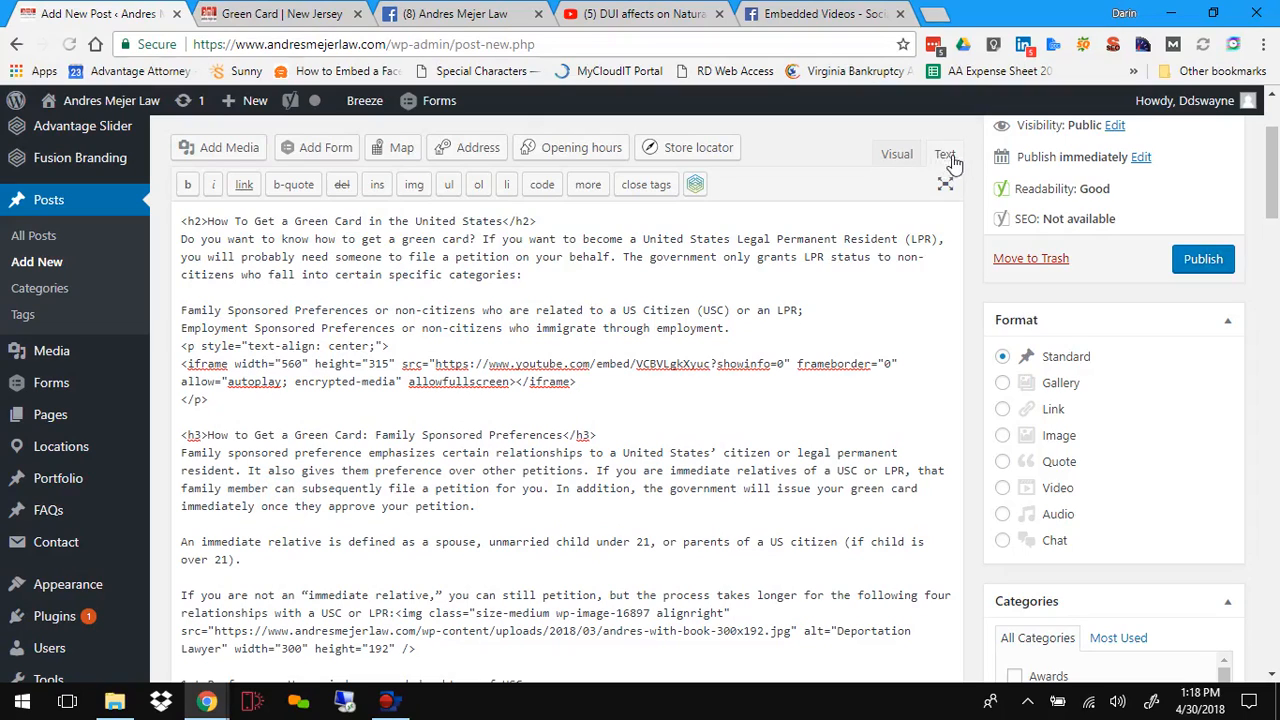
Step: Switch to the visual editor and review the embedded video within the post
{"action": "left_click", "coordinate": [896, 154]}
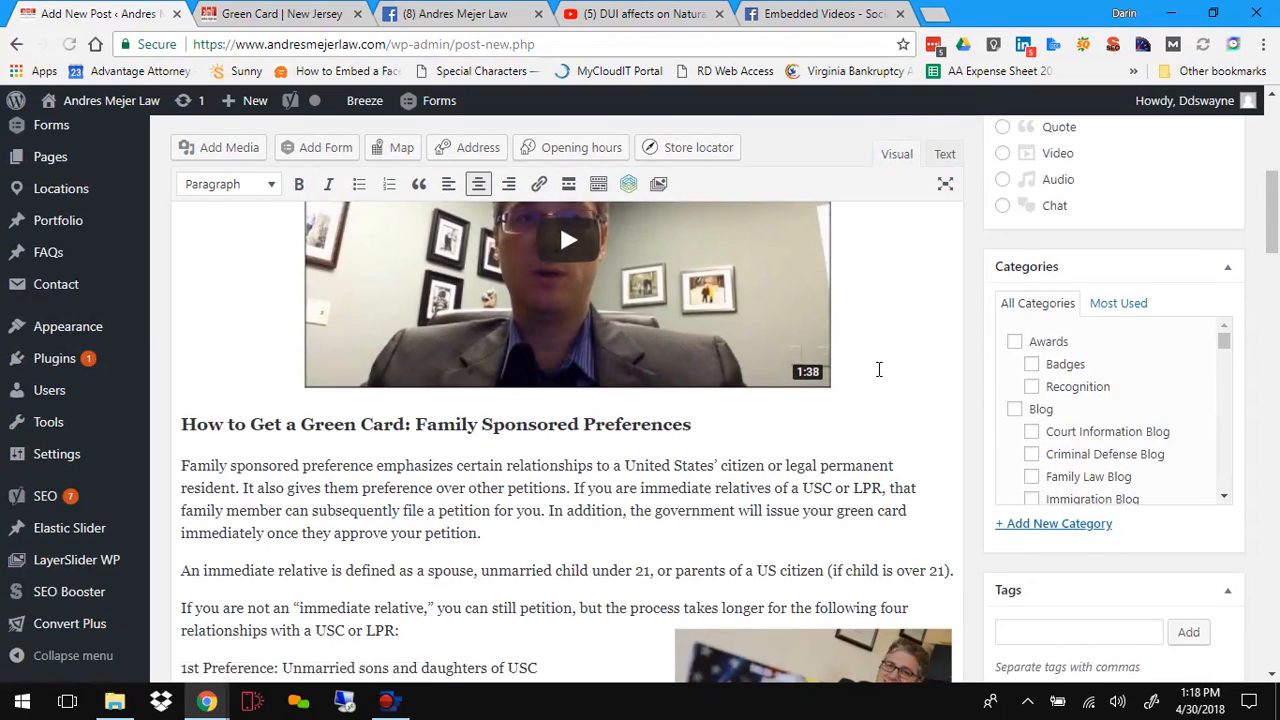
{"action": "scroll", "coordinate": [879, 370], "scroll_direction": "up", "scroll_amount": 2}
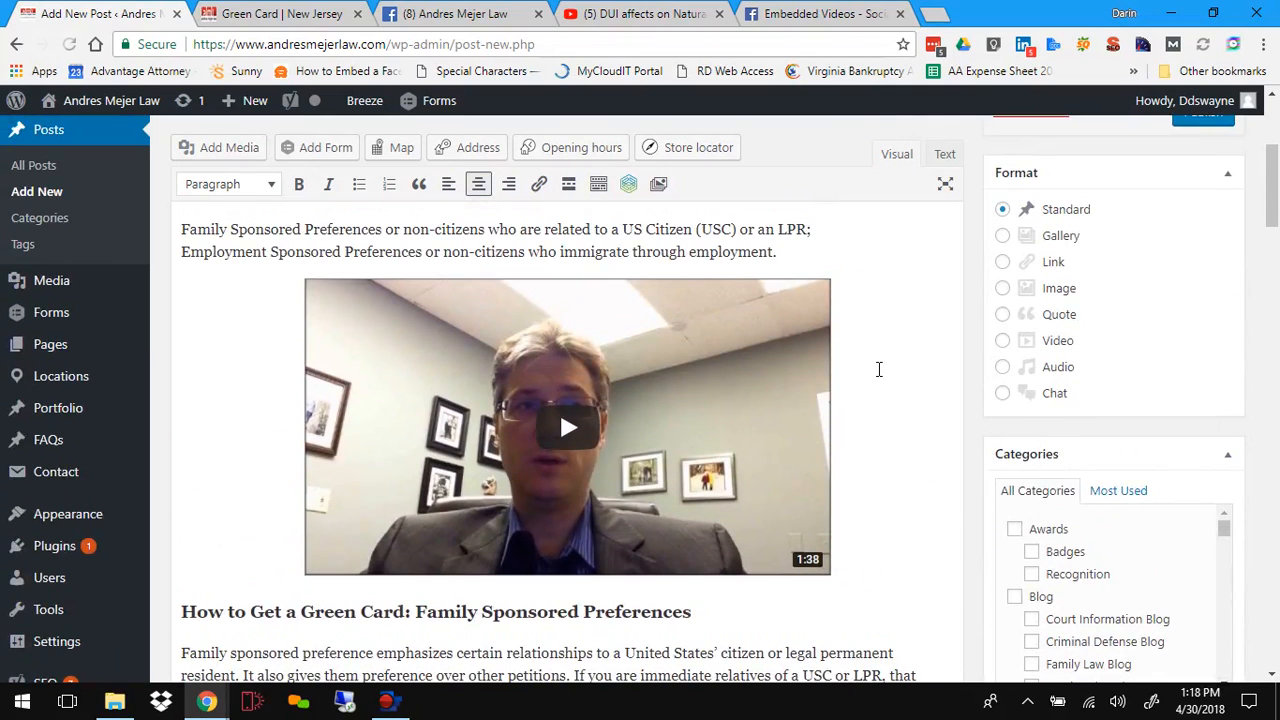
{"action": "scroll", "coordinate": [879, 370], "scroll_direction": "up", "scroll_amount": 1}
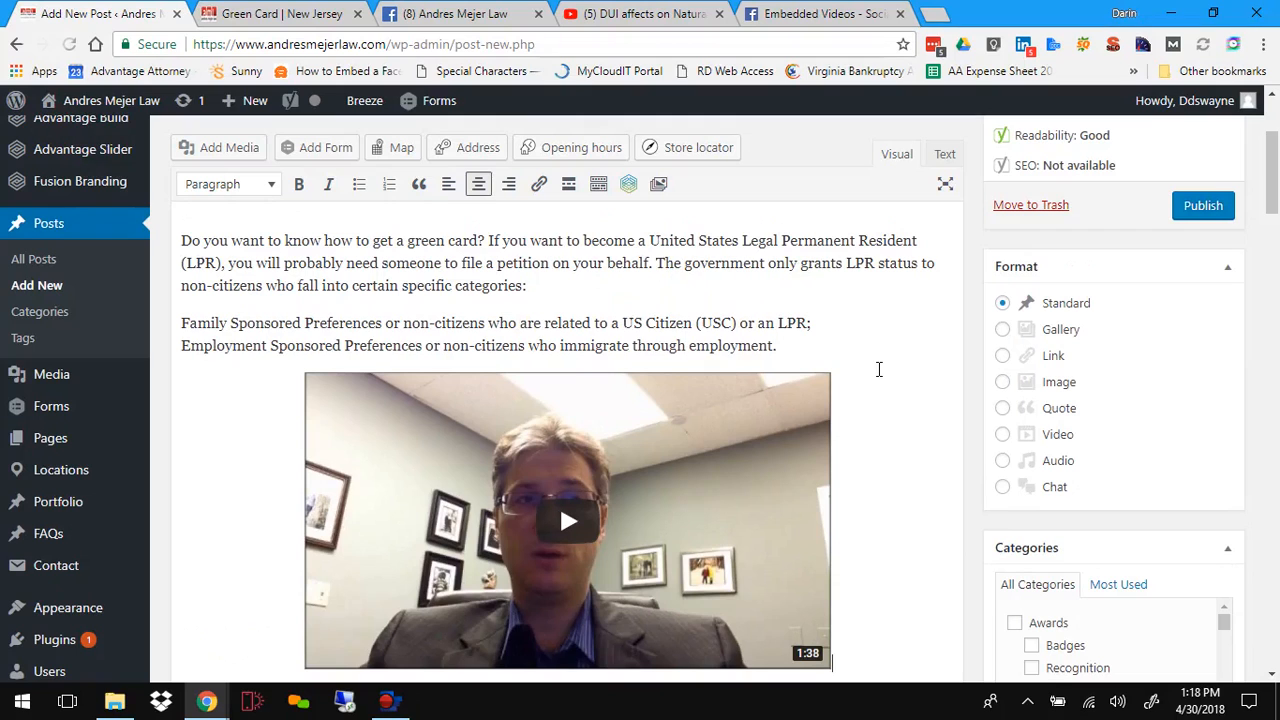
{"action": "scroll", "coordinate": [879, 370], "scroll_direction": "down", "scroll_amount": 4}
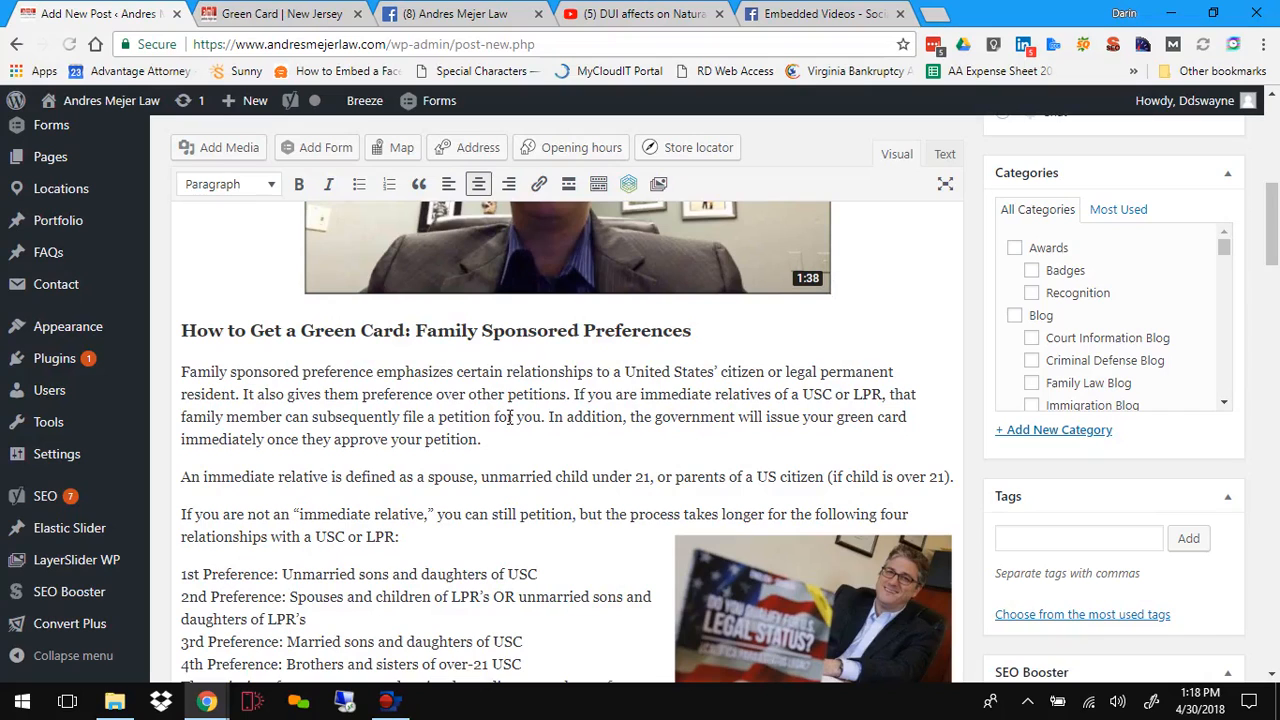
{"action": "scroll", "coordinate": [510, 417], "scroll_direction": "down", "scroll_amount": 1}
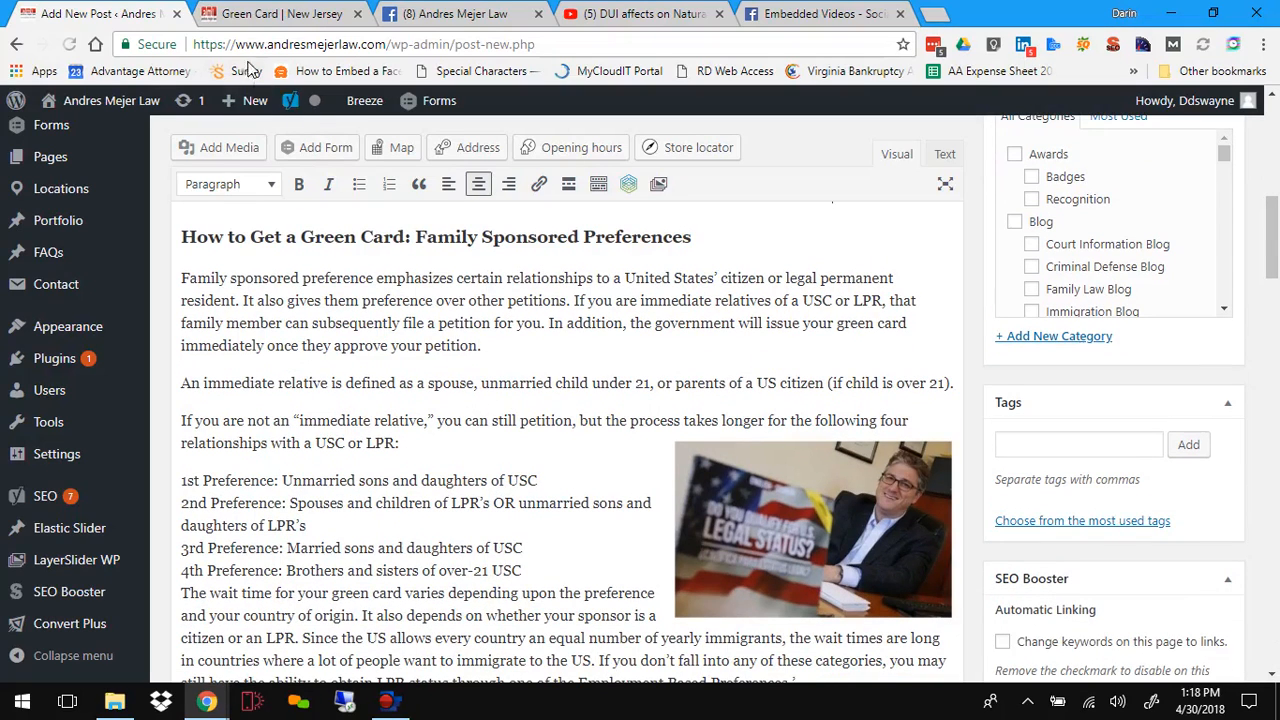
Step: Switch to the Green Card site tab and open the Our Blog page from the Resources menu
{"action": "left_click", "coordinate": [252, 13]}
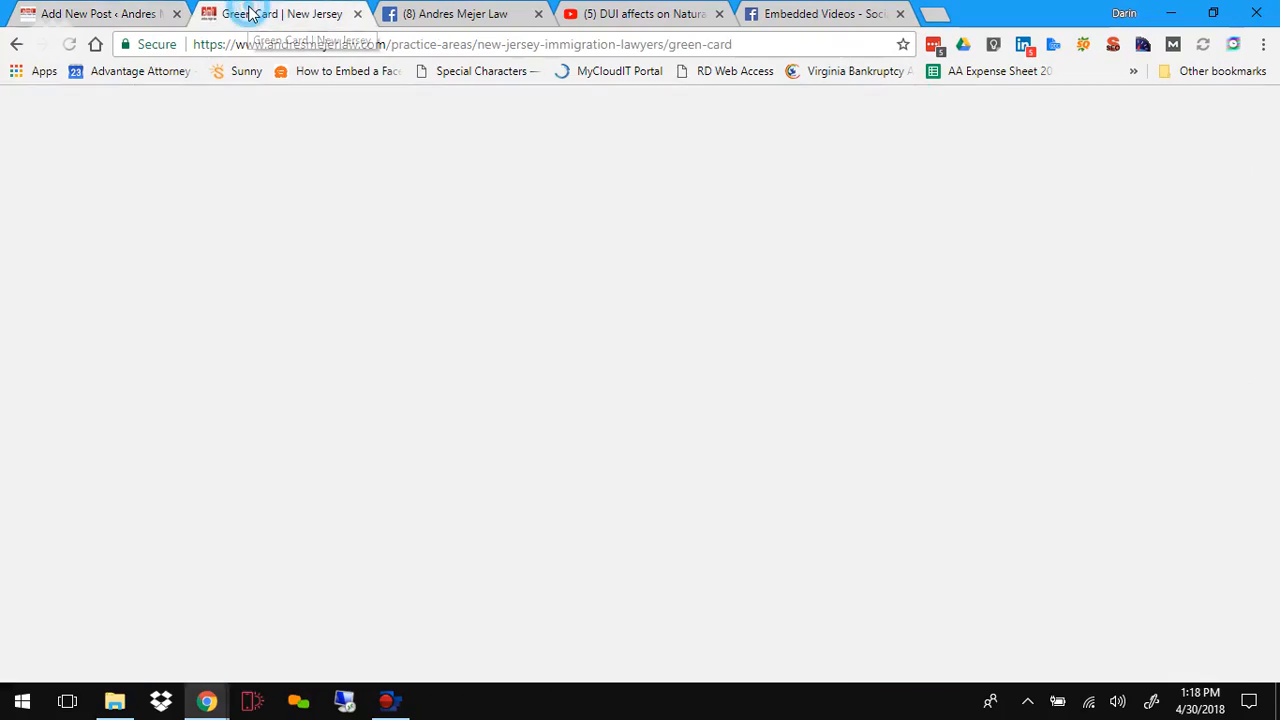
{"action": "mouse_move", "coordinate": [1028, 160]}
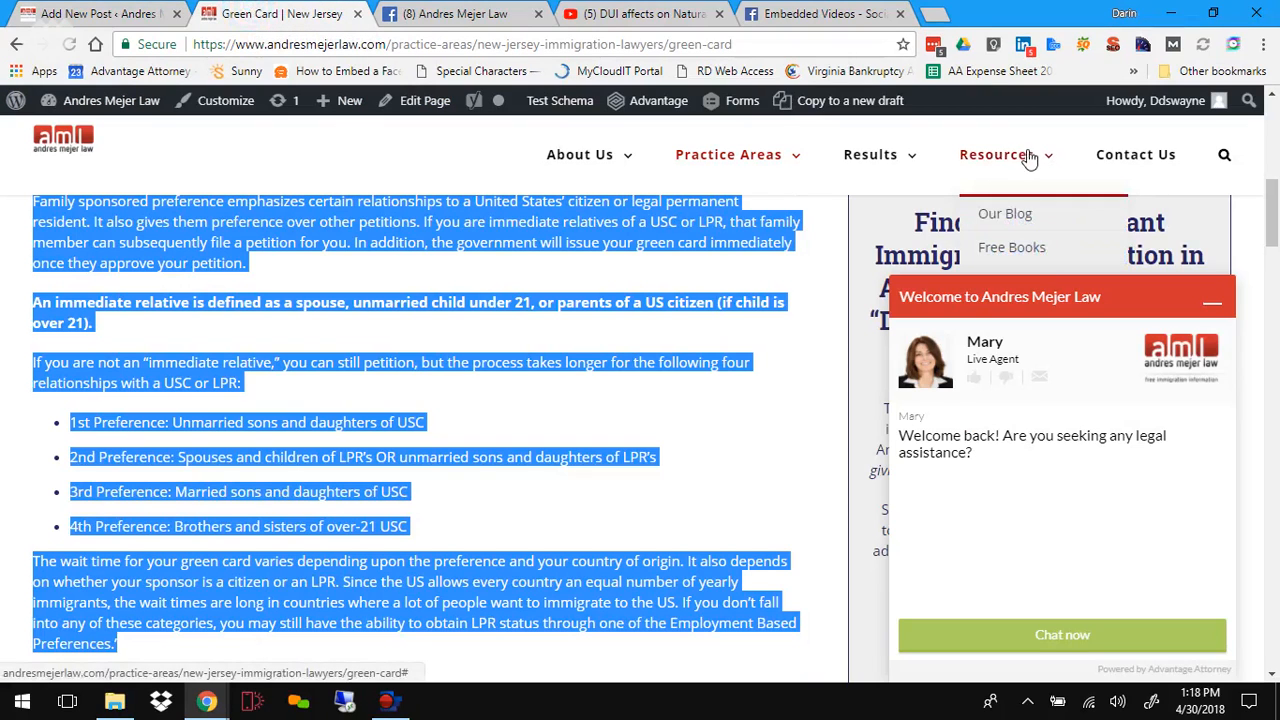
{"action": "left_click", "coordinate": [1005, 218]}
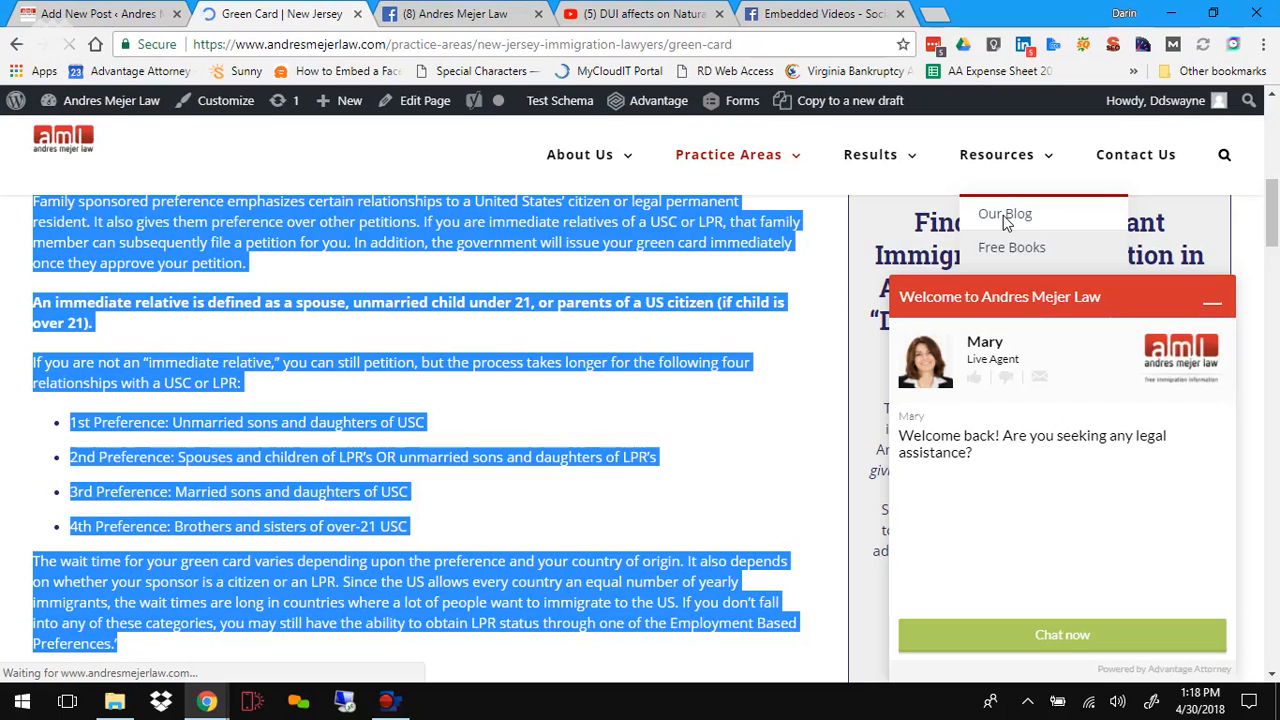
{"action": "left_click", "coordinate": [1212, 298]}
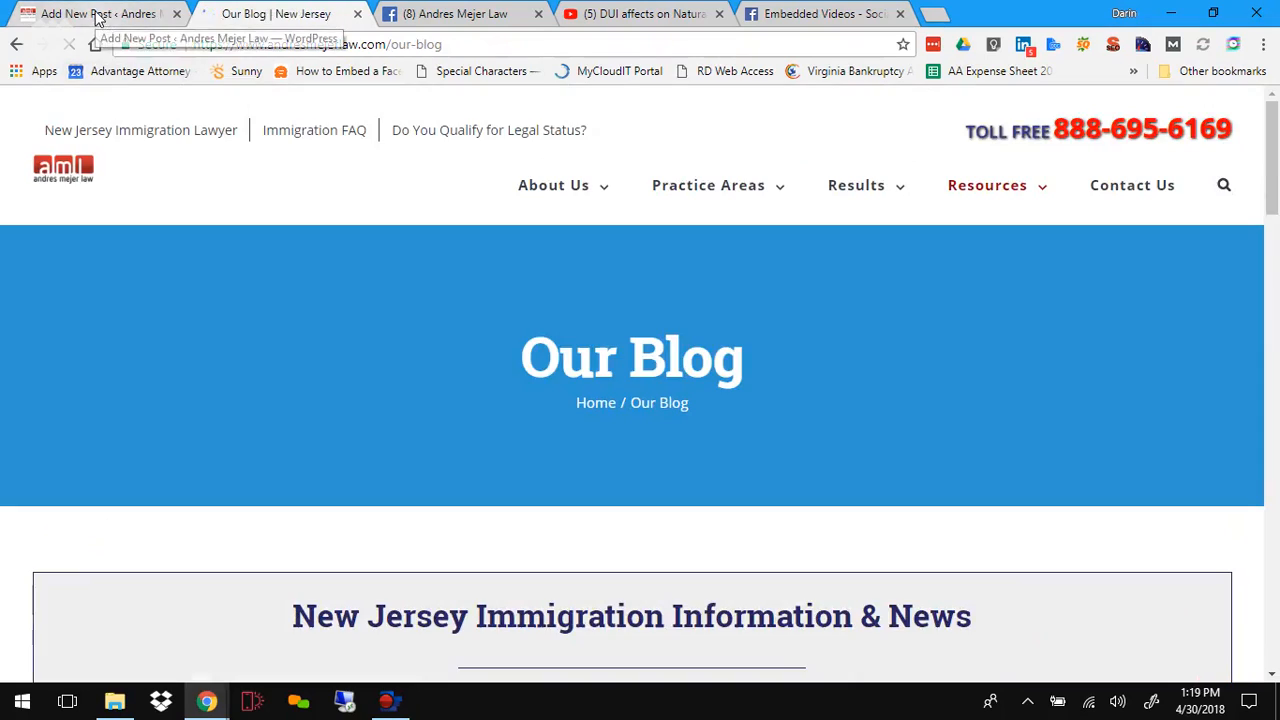
Step: Browse through the blog page's immigration, criminal law and family law post listings
{"action": "scroll", "coordinate": [494, 280], "scroll_direction": "down", "scroll_amount": 4}
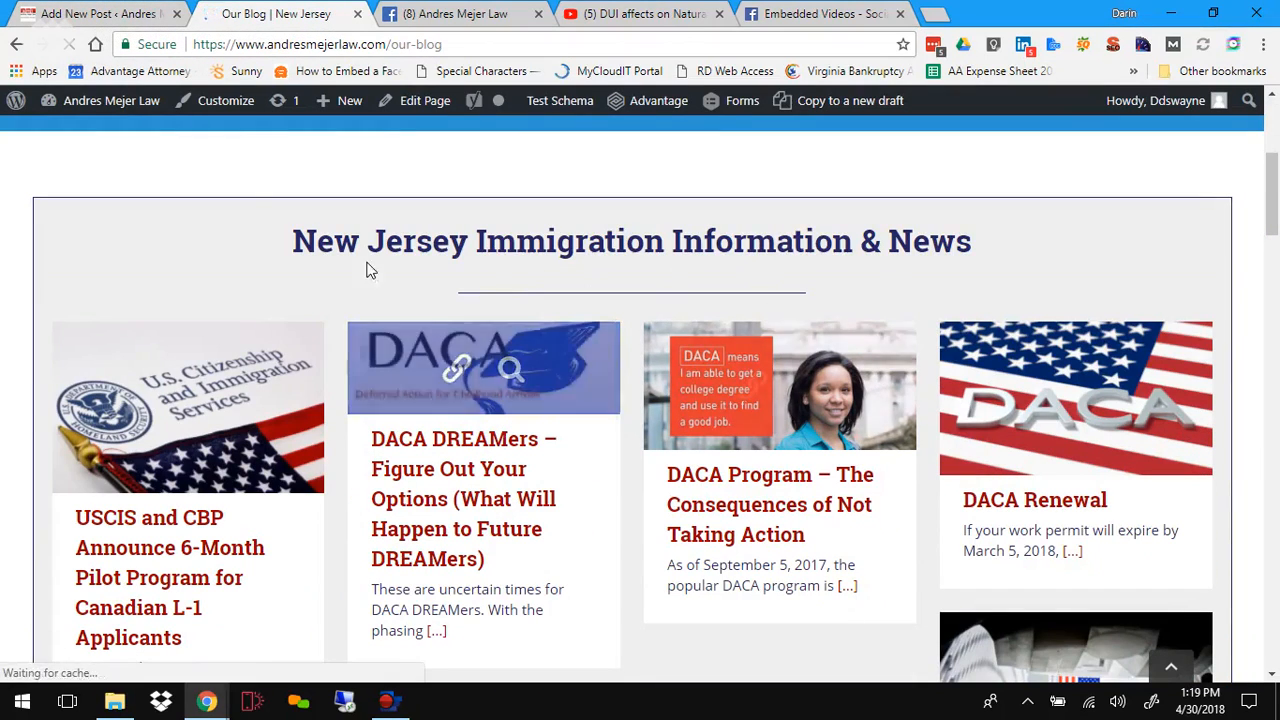
{"action": "scroll", "coordinate": [705, 591], "scroll_direction": "down", "scroll_amount": 5}
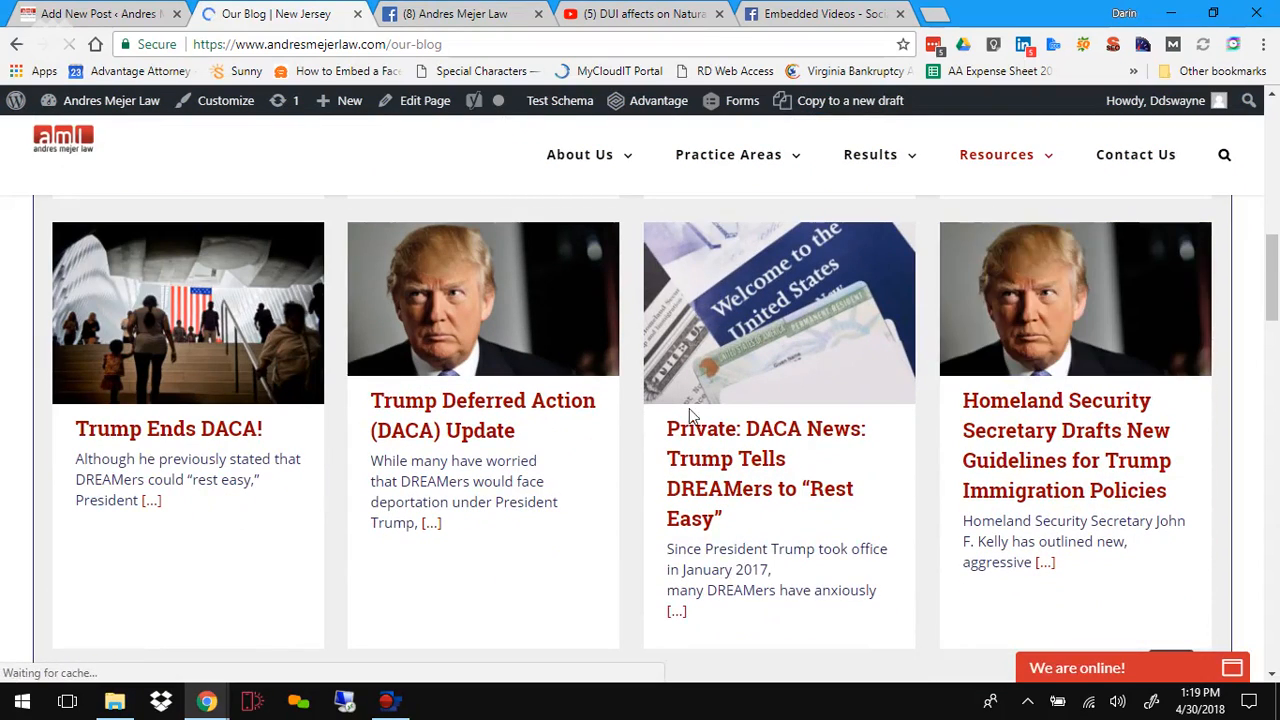
{"action": "scroll", "coordinate": [777, 437], "scroll_direction": "down", "scroll_amount": 5}
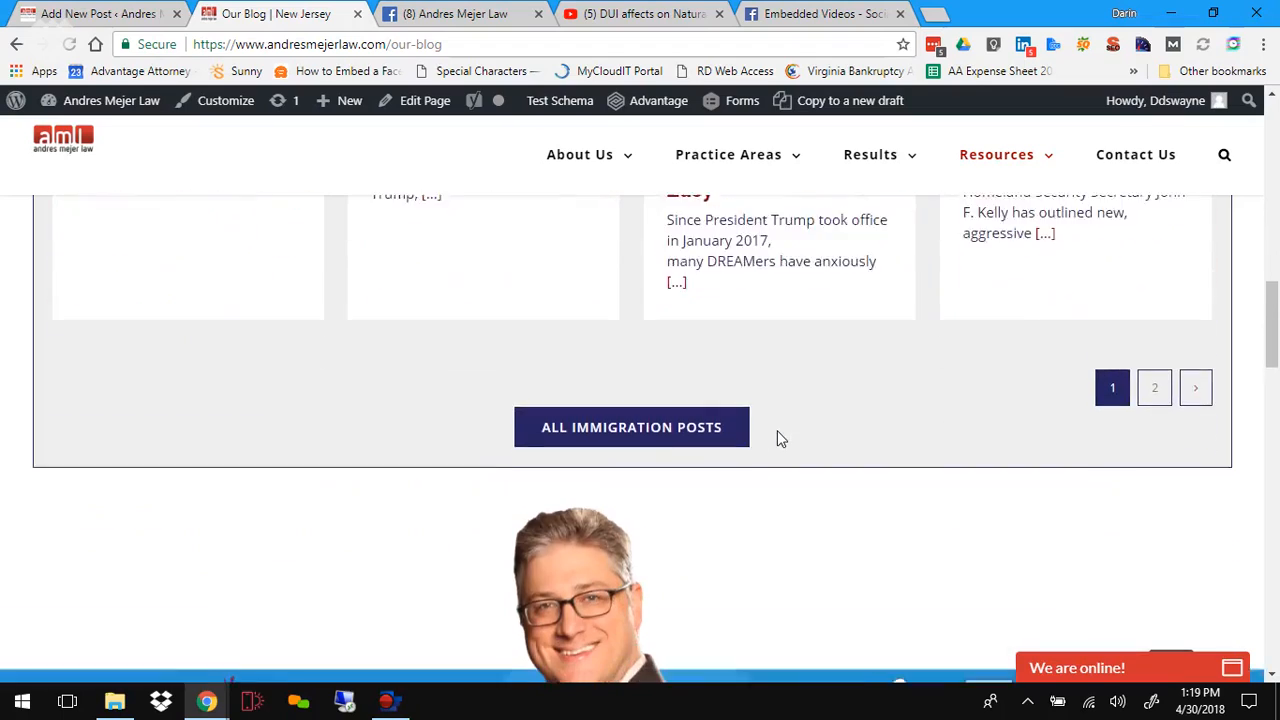
{"action": "scroll", "coordinate": [777, 437], "scroll_direction": "down", "scroll_amount": 3}
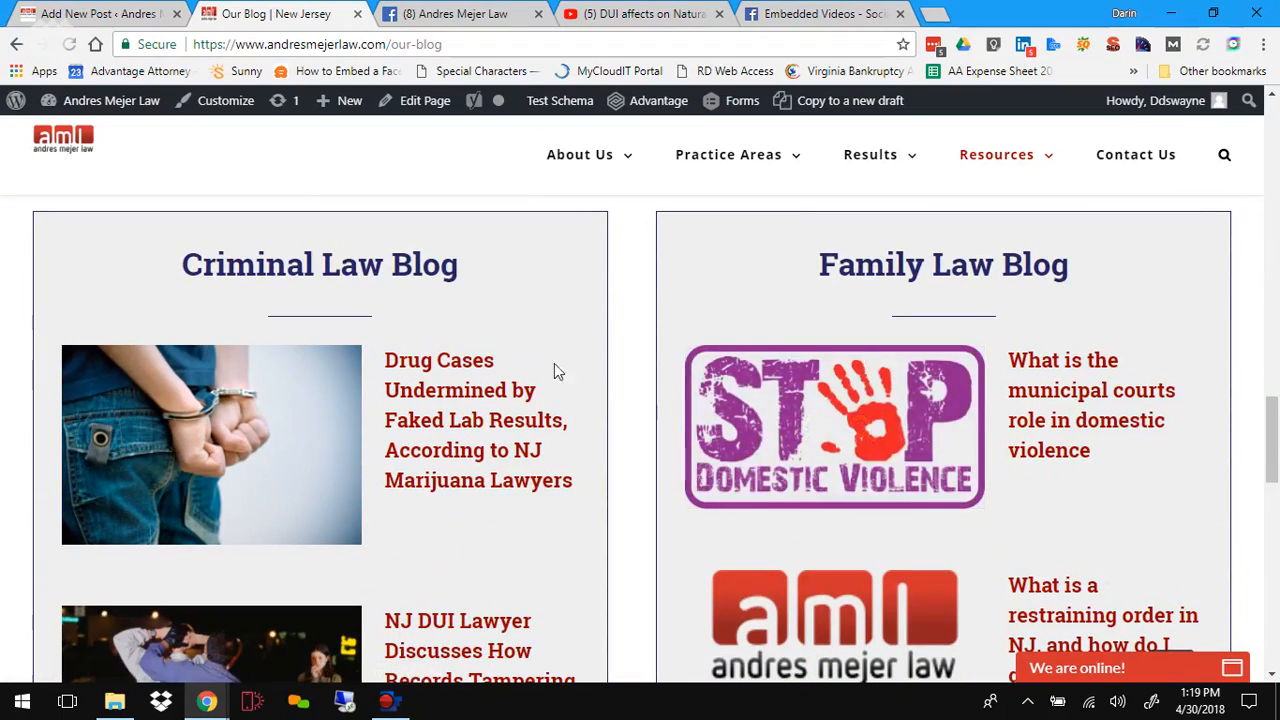
{"action": "scroll", "coordinate": [551, 380], "scroll_direction": "up", "scroll_amount": 4}
{"action": "scroll", "coordinate": [551, 384], "scroll_direction": "up", "scroll_amount": 6}
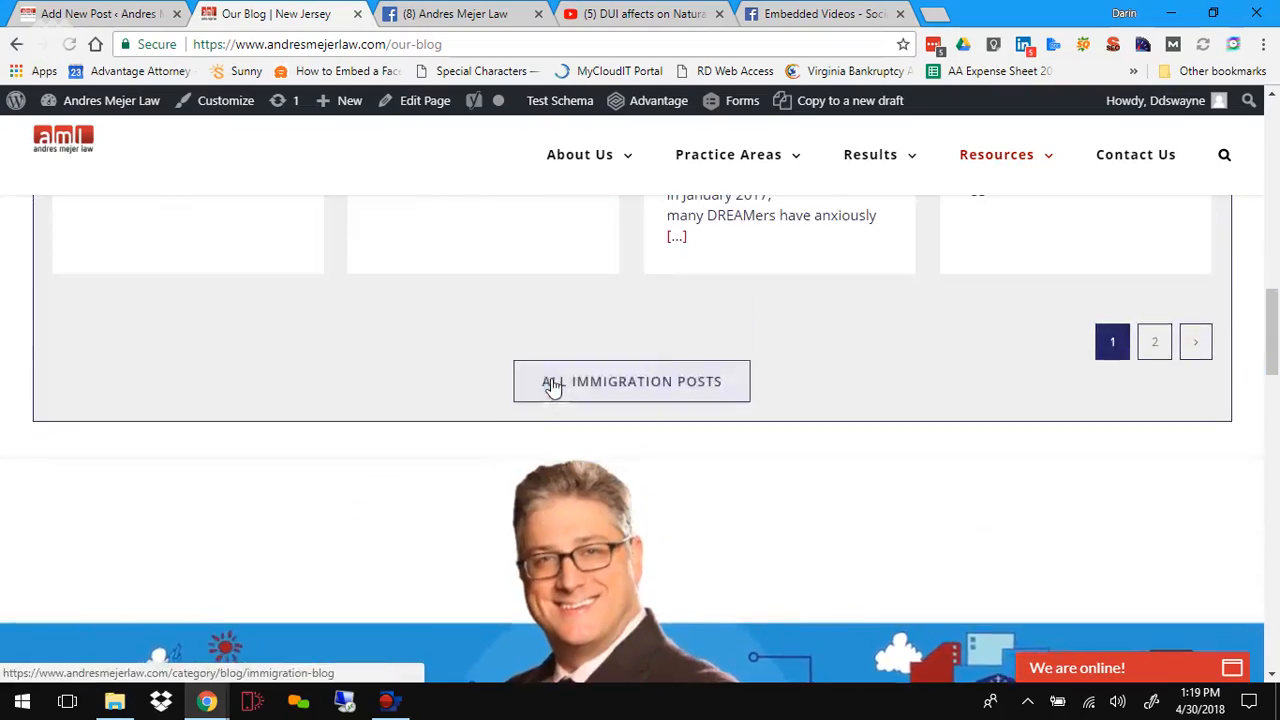
{"action": "scroll", "coordinate": [571, 343], "scroll_direction": "up", "scroll_amount": 5}
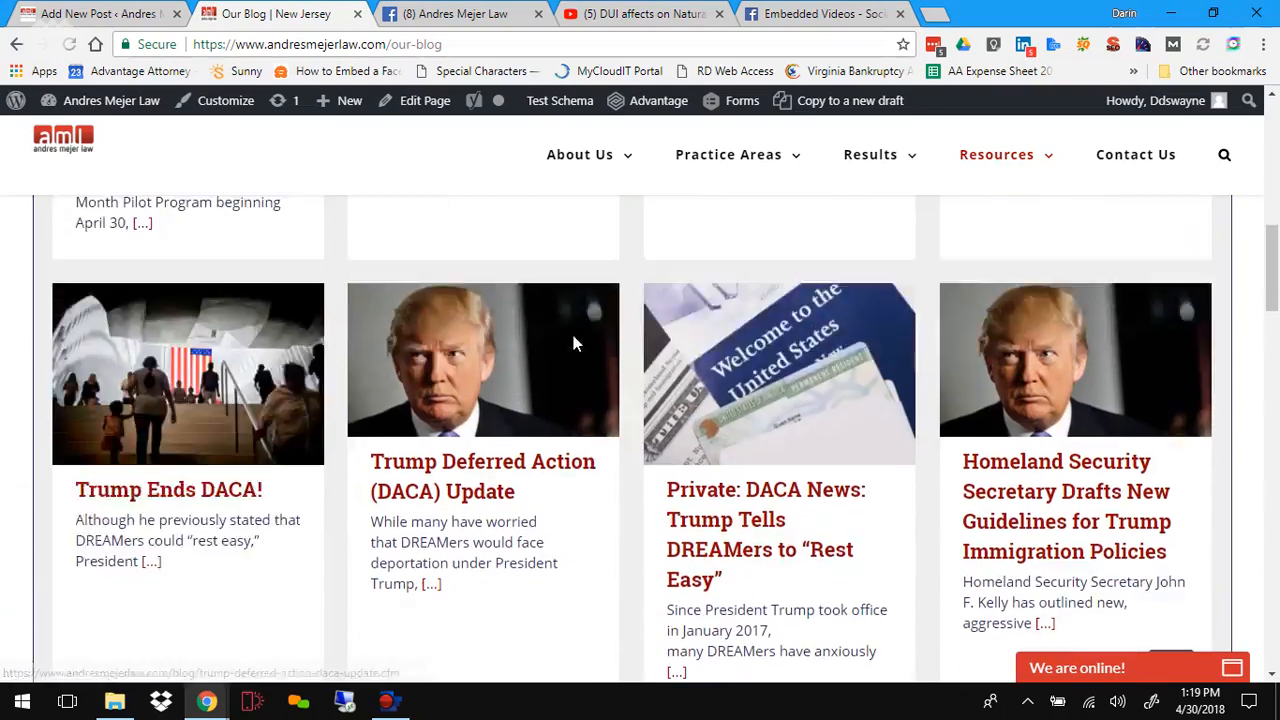
{"action": "scroll", "coordinate": [575, 343], "scroll_direction": "down", "scroll_amount": 10}
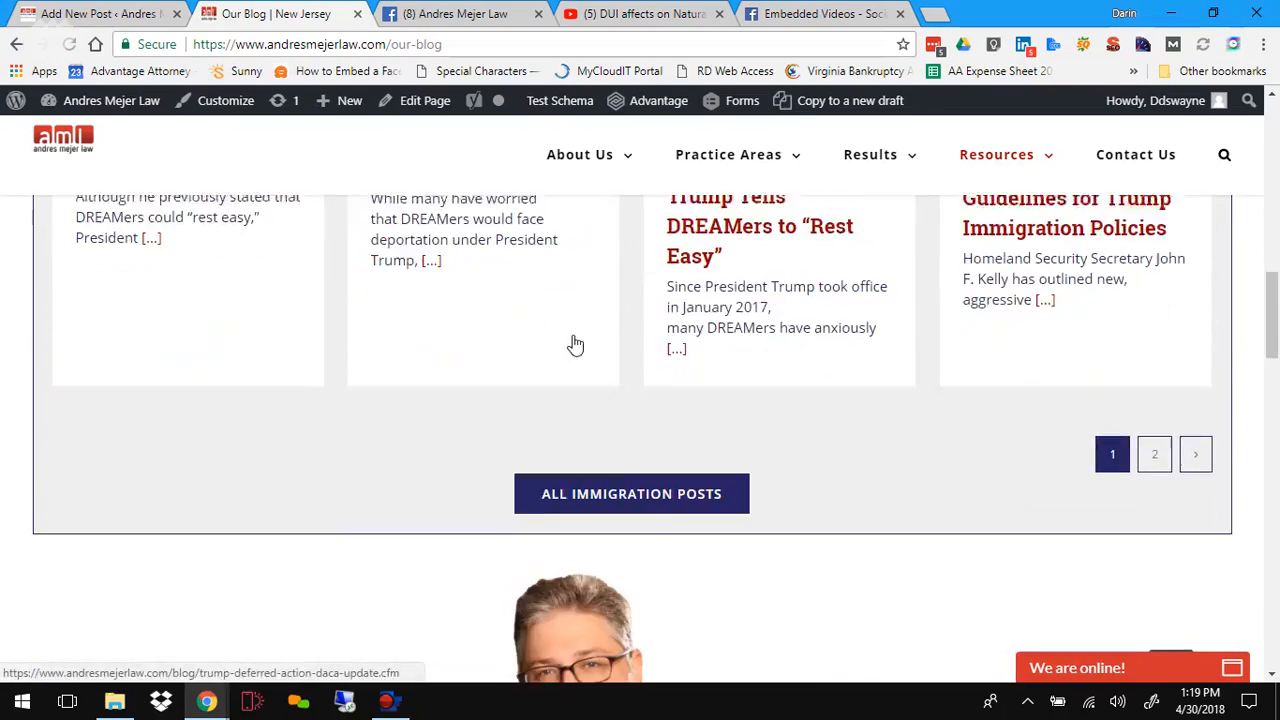
{"action": "scroll", "coordinate": [573, 343], "scroll_direction": "down", "scroll_amount": 4}
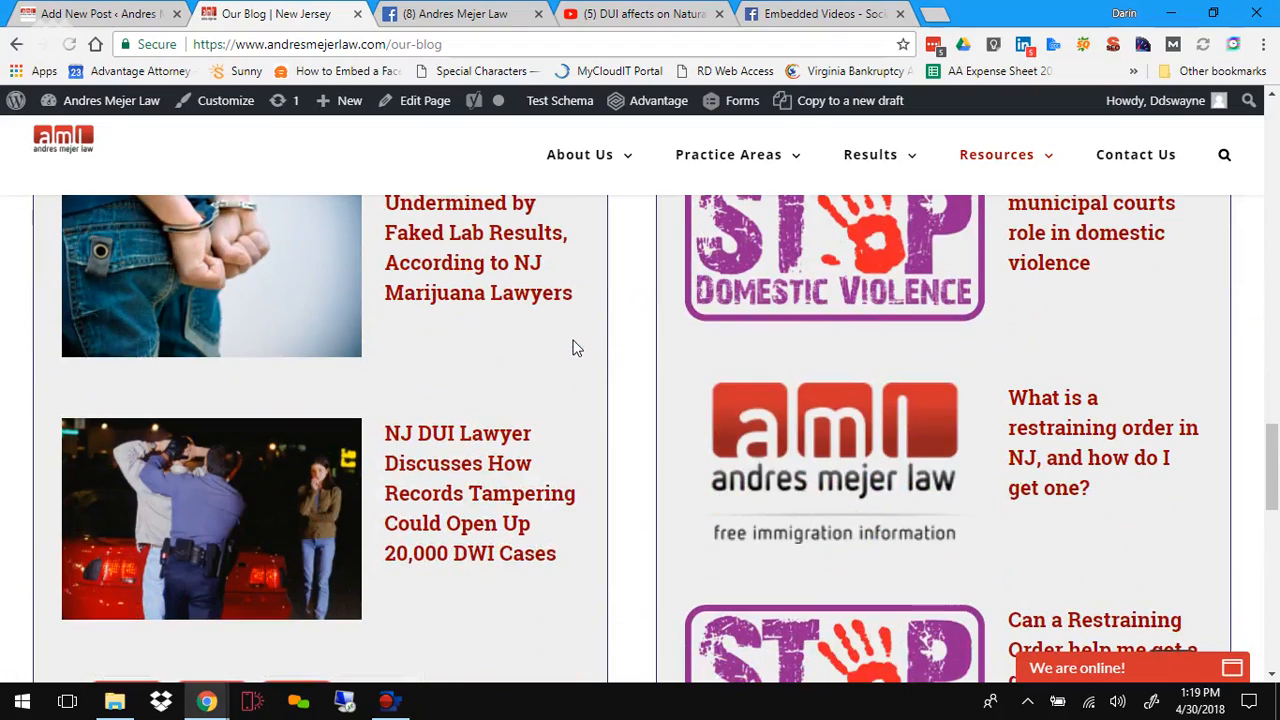
{"action": "scroll", "coordinate": [803, 429], "scroll_direction": "up", "scroll_amount": 2}
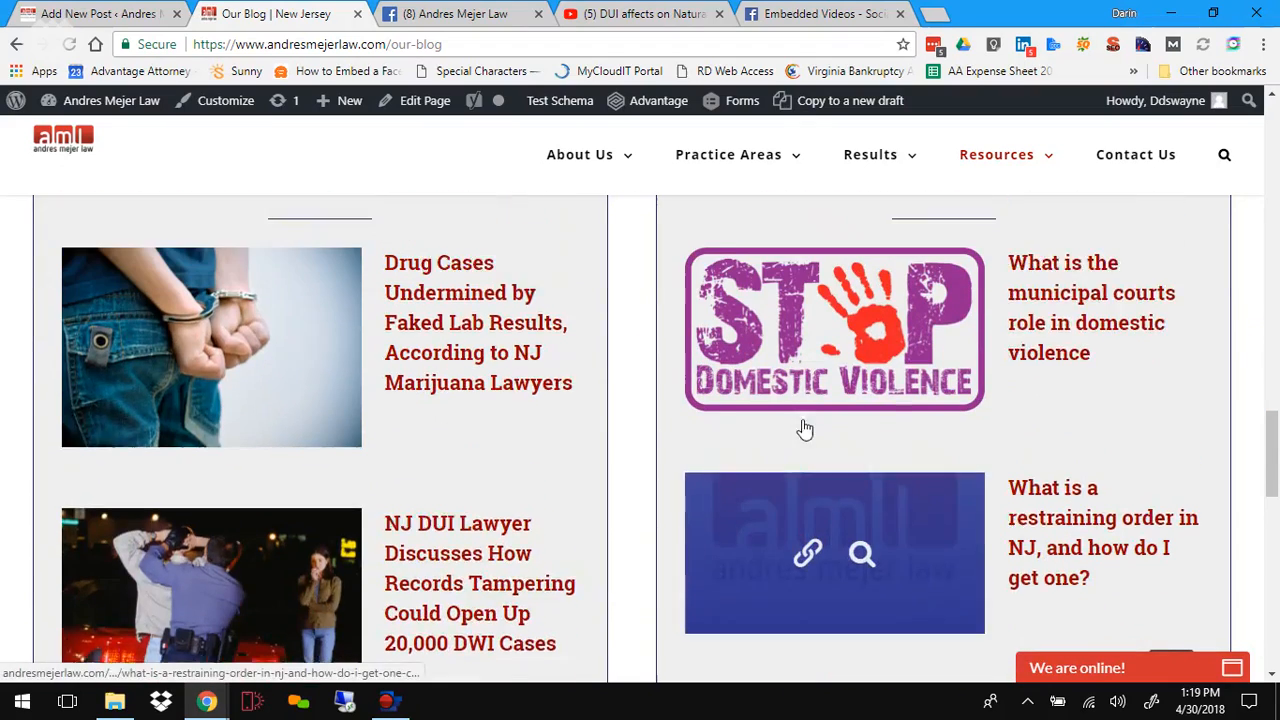
{"action": "scroll", "coordinate": [620, 393], "scroll_direction": "down", "scroll_amount": 6}
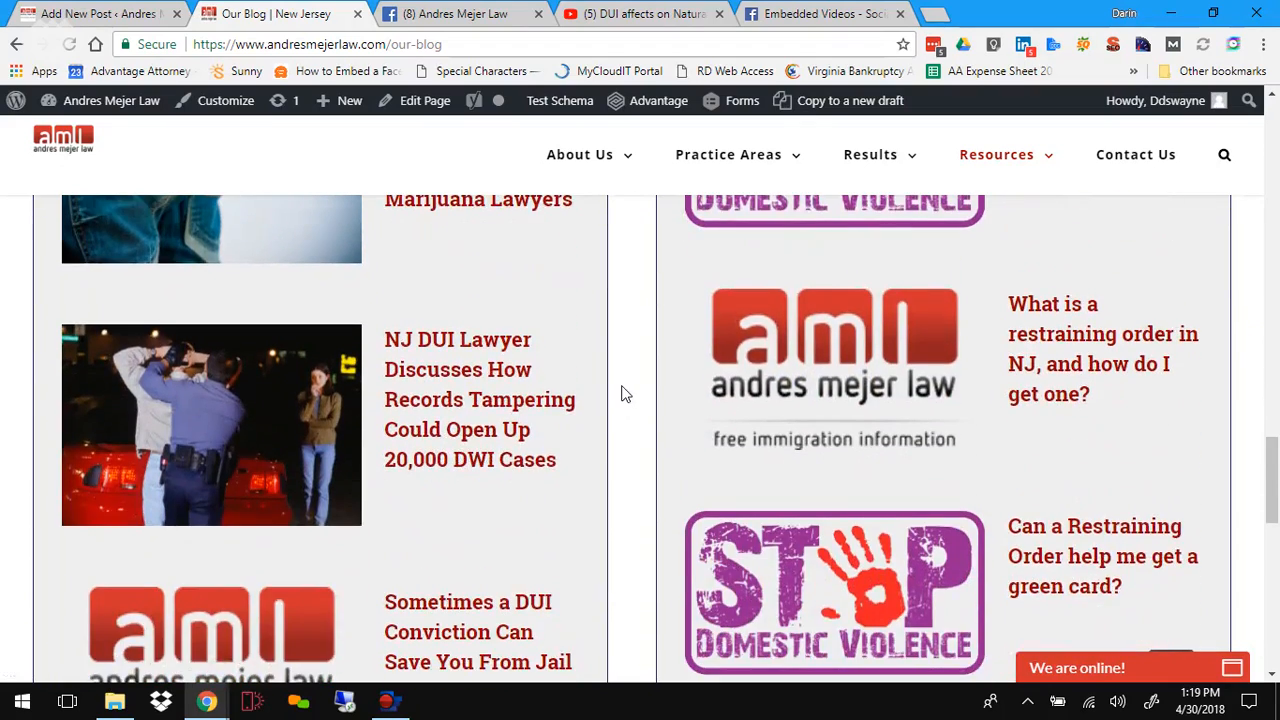
{"action": "scroll", "coordinate": [620, 393], "scroll_direction": "up", "scroll_amount": 9}
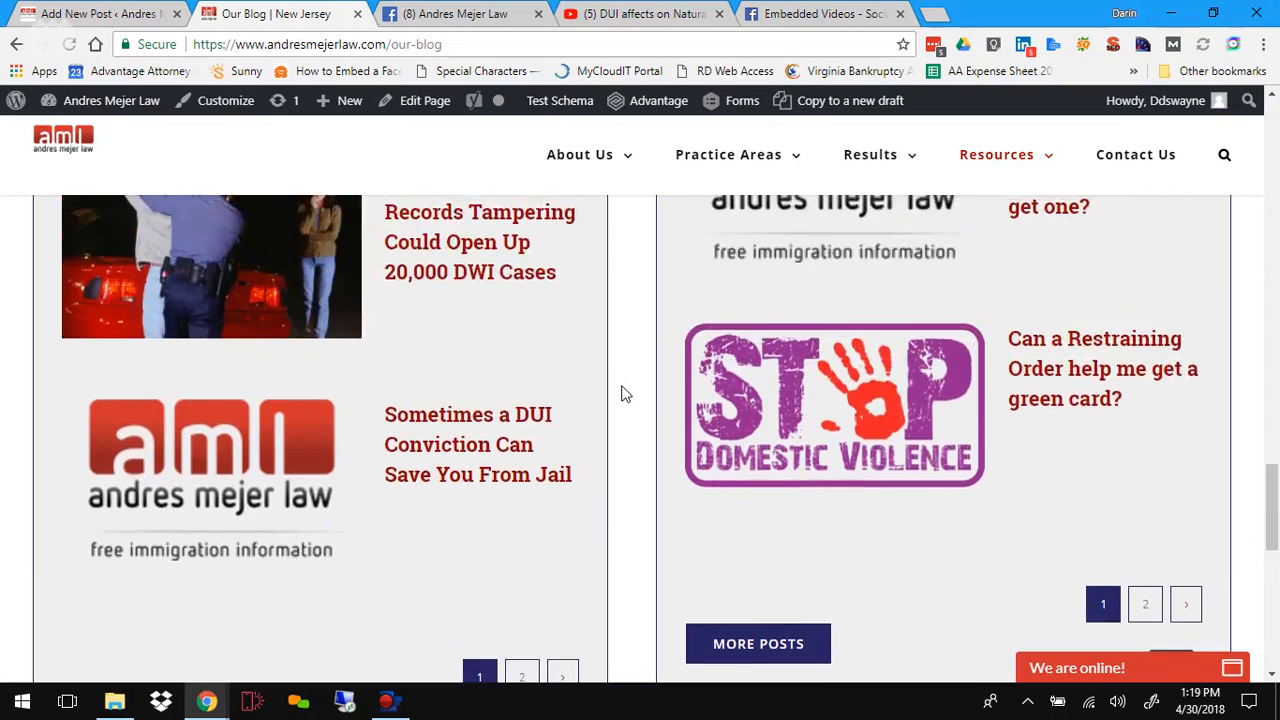
{"action": "scroll", "coordinate": [620, 393], "scroll_direction": "up", "scroll_amount": 10}
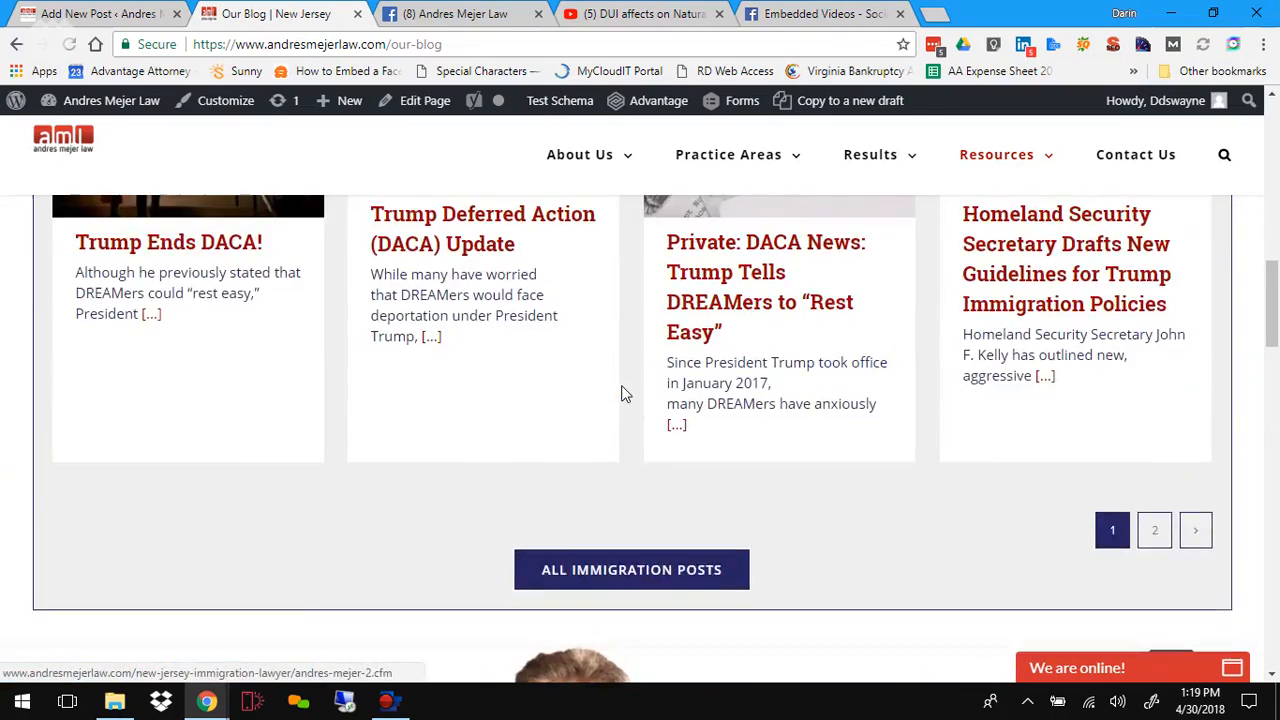
{"action": "scroll", "coordinate": [643, 336], "scroll_direction": "up", "scroll_amount": 8}
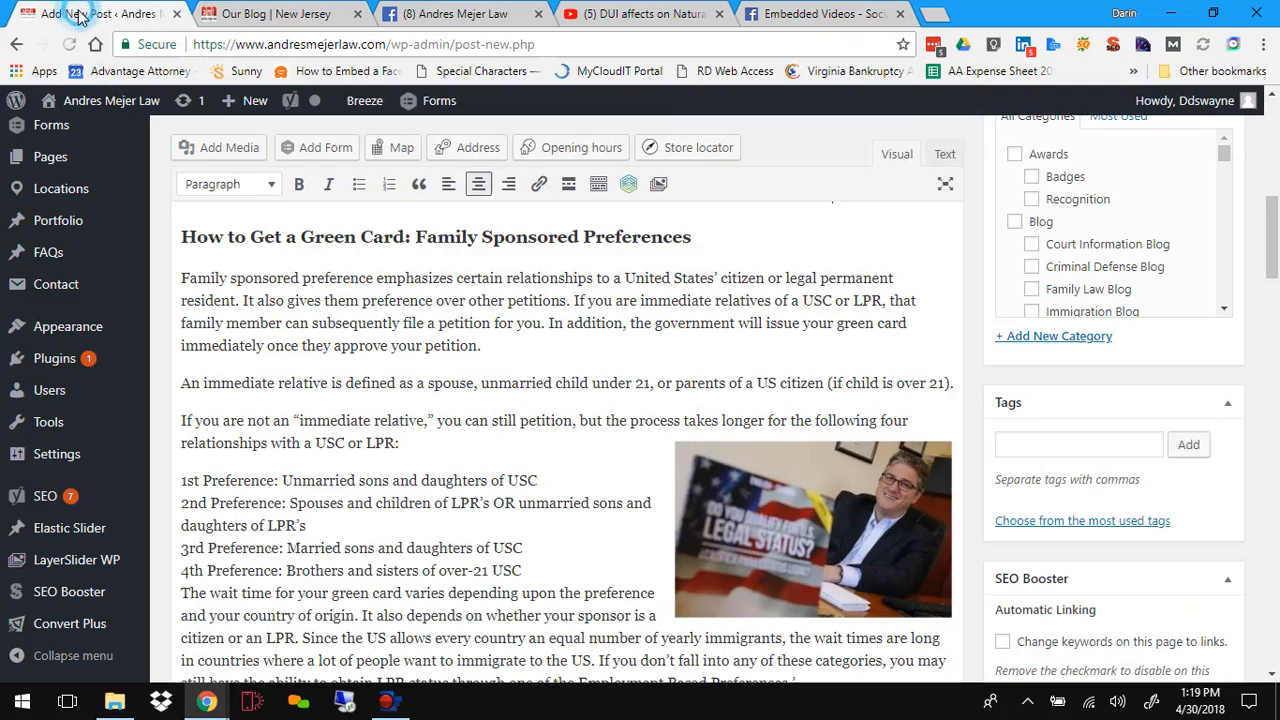
Step: Return to the post editor and assign the News and Immigration News categories to the post
{"action": "left_click", "coordinate": [86, 15]}
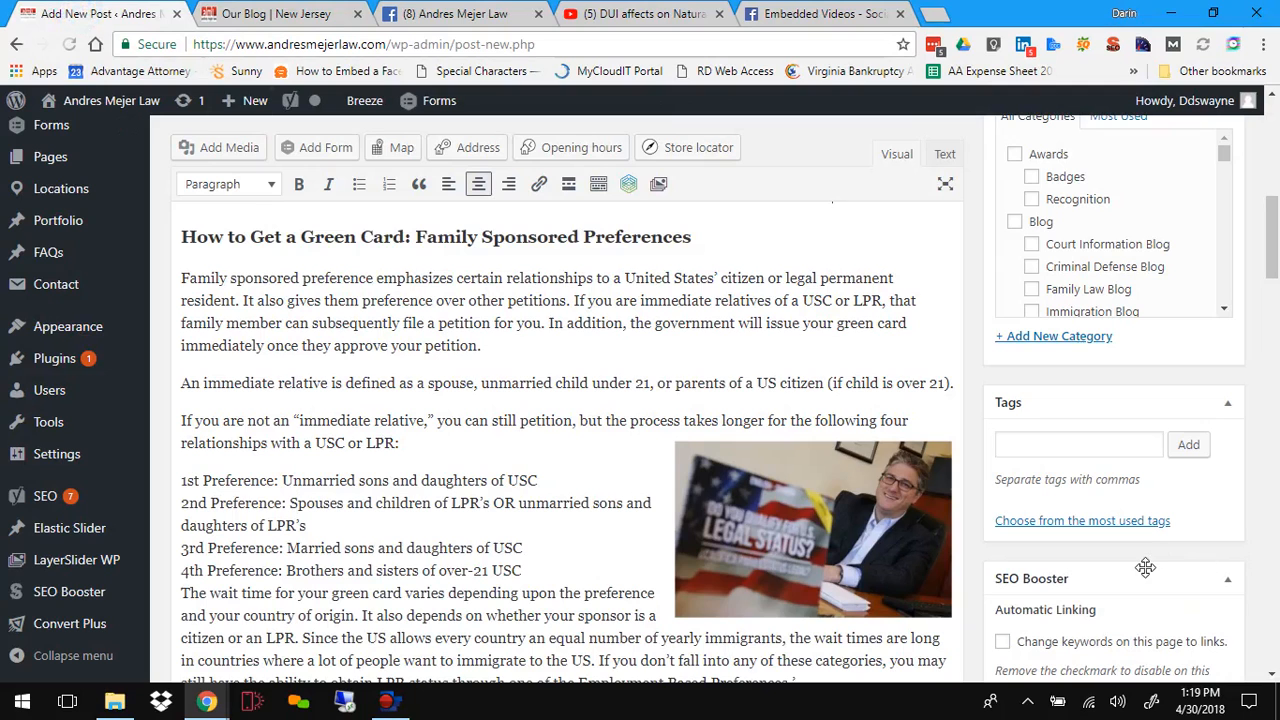
{"action": "scroll", "coordinate": [1145, 567], "scroll_direction": "down", "scroll_amount": 3}
{"action": "scroll", "coordinate": [1145, 567], "scroll_direction": "up", "scroll_amount": 6}
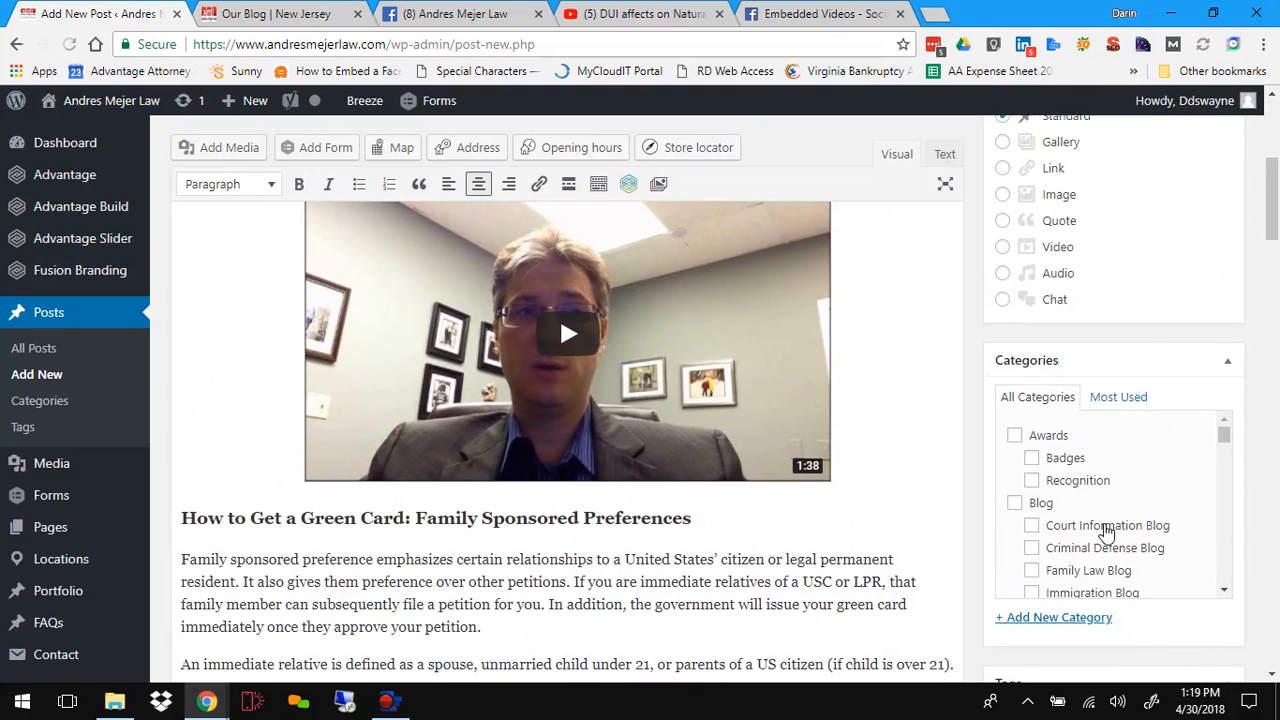
{"action": "scroll", "coordinate": [1100, 530], "scroll_direction": "down", "scroll_amount": 5}
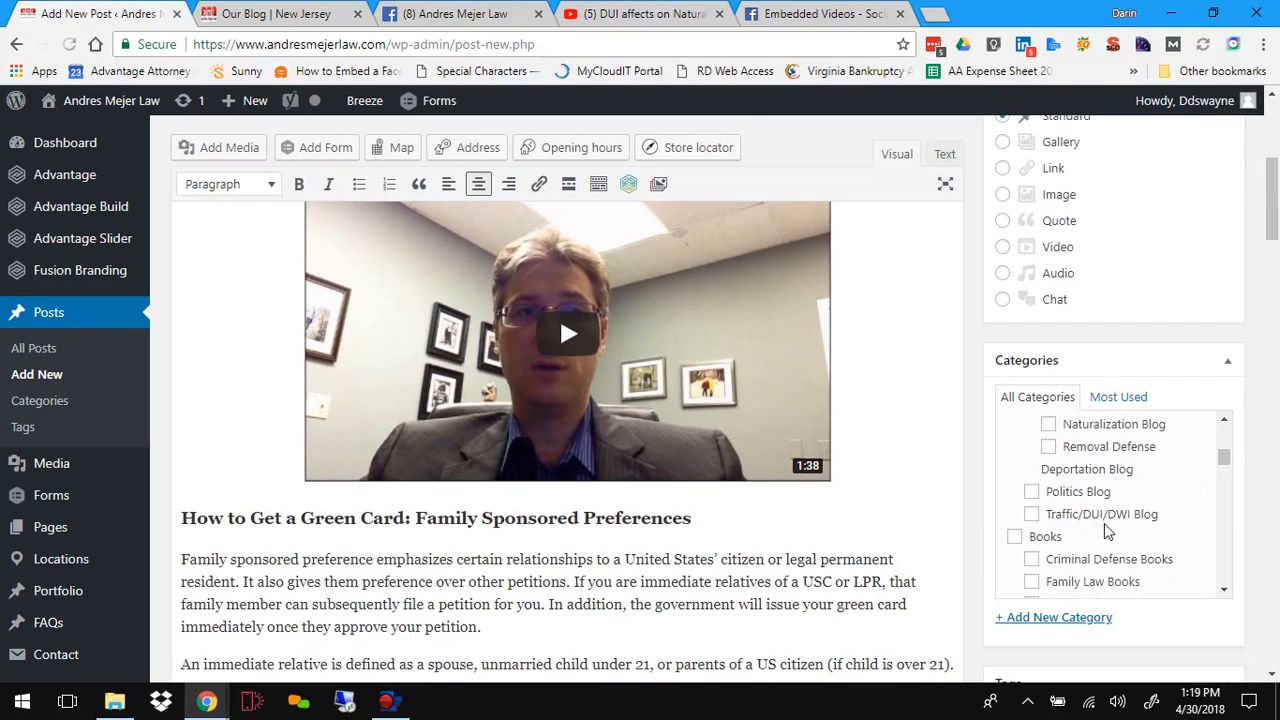
{"action": "scroll", "coordinate": [1107, 533], "scroll_direction": "down", "scroll_amount": 2}
{"action": "scroll", "coordinate": [1107, 533], "scroll_direction": "down", "scroll_amount": 6}
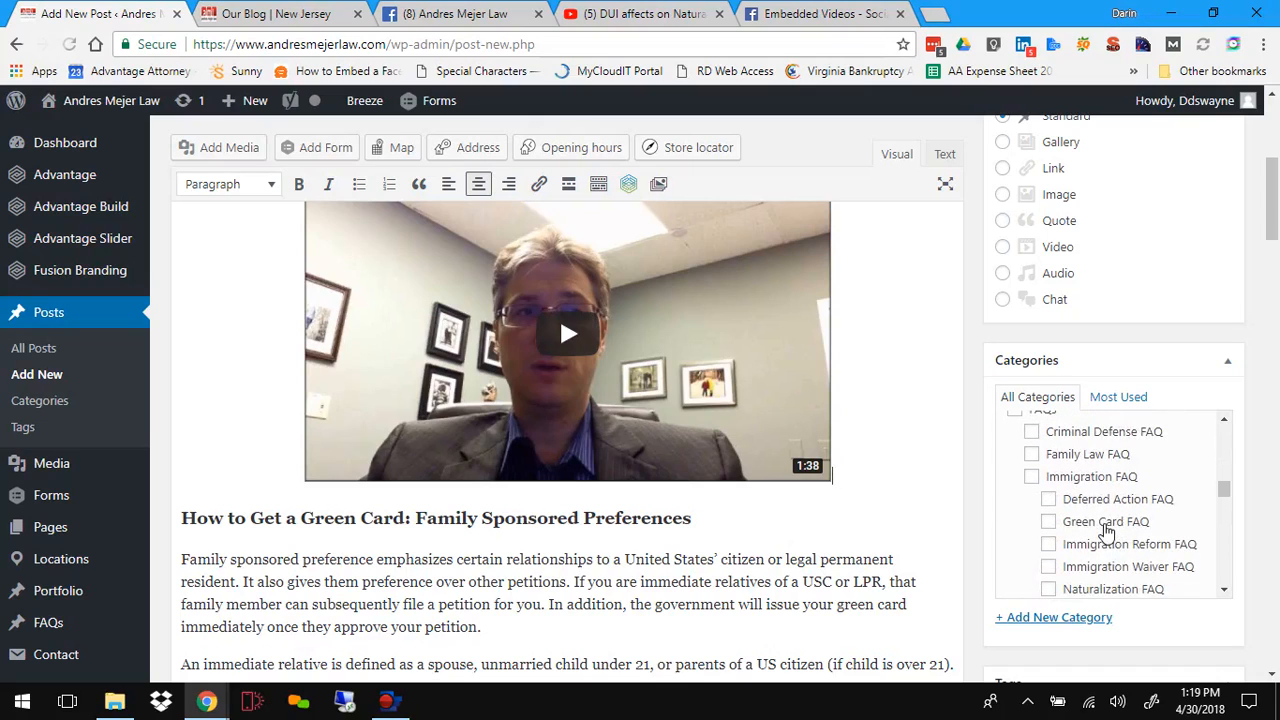
{"action": "scroll", "coordinate": [1107, 530], "scroll_direction": "up", "scroll_amount": 2}
{"action": "scroll", "coordinate": [1107, 530], "scroll_direction": "down", "scroll_amount": 7}
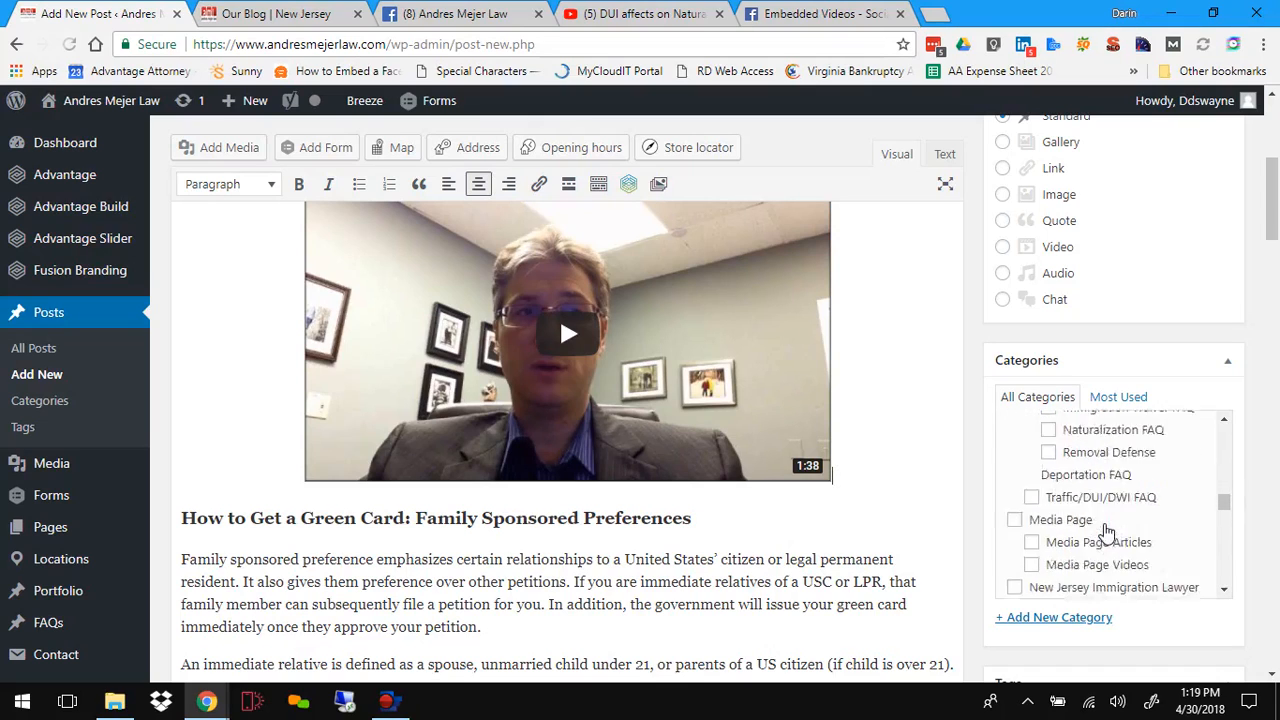
{"action": "scroll", "coordinate": [1104, 523], "scroll_direction": "down", "scroll_amount": 2}
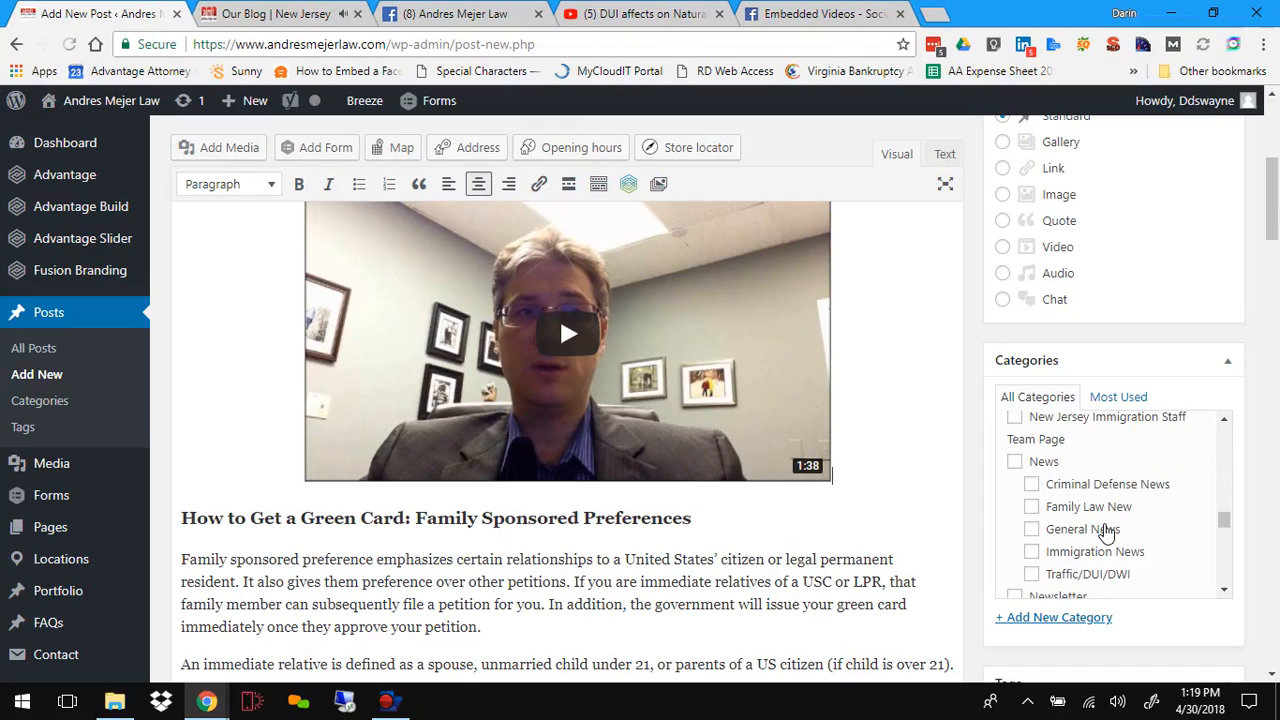
{"action": "scroll", "coordinate": [1107, 535], "scroll_direction": "down", "scroll_amount": 2}
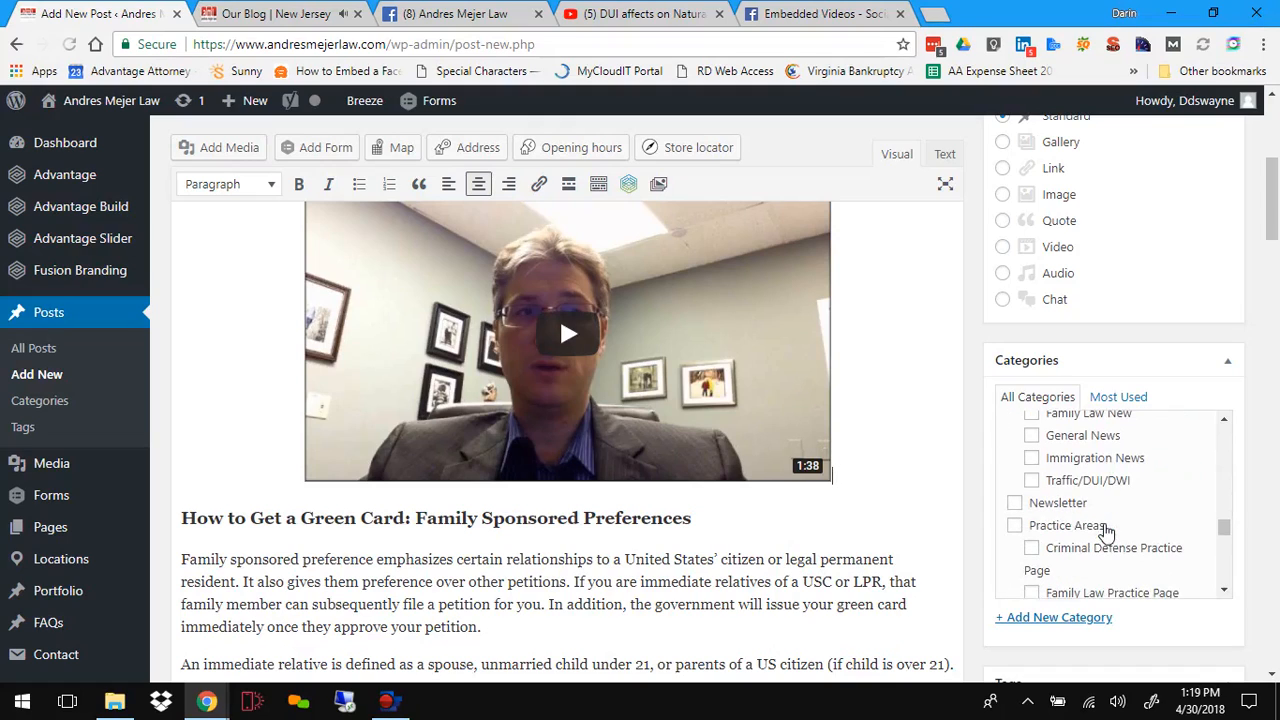
{"action": "scroll", "coordinate": [1107, 530], "scroll_direction": "up", "scroll_amount": 2}
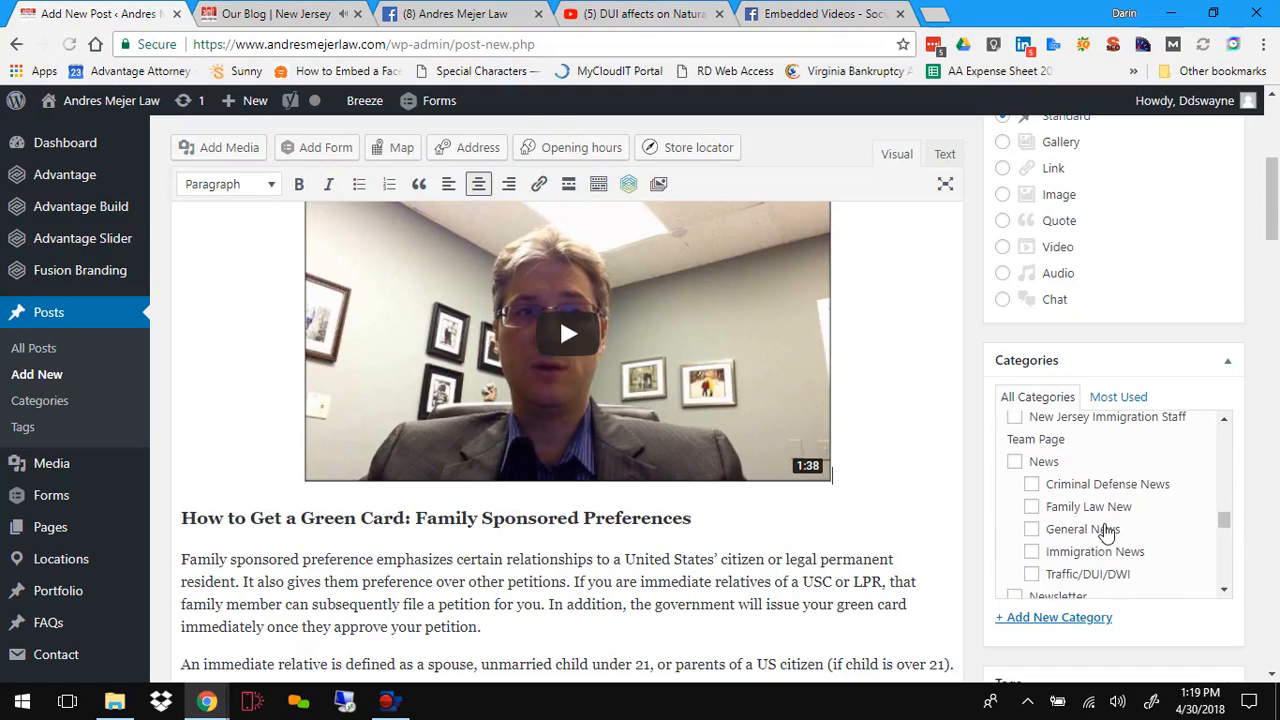
{"action": "left_click", "coordinate": [1013, 465]}
{"action": "left_click", "coordinate": [1032, 556]}
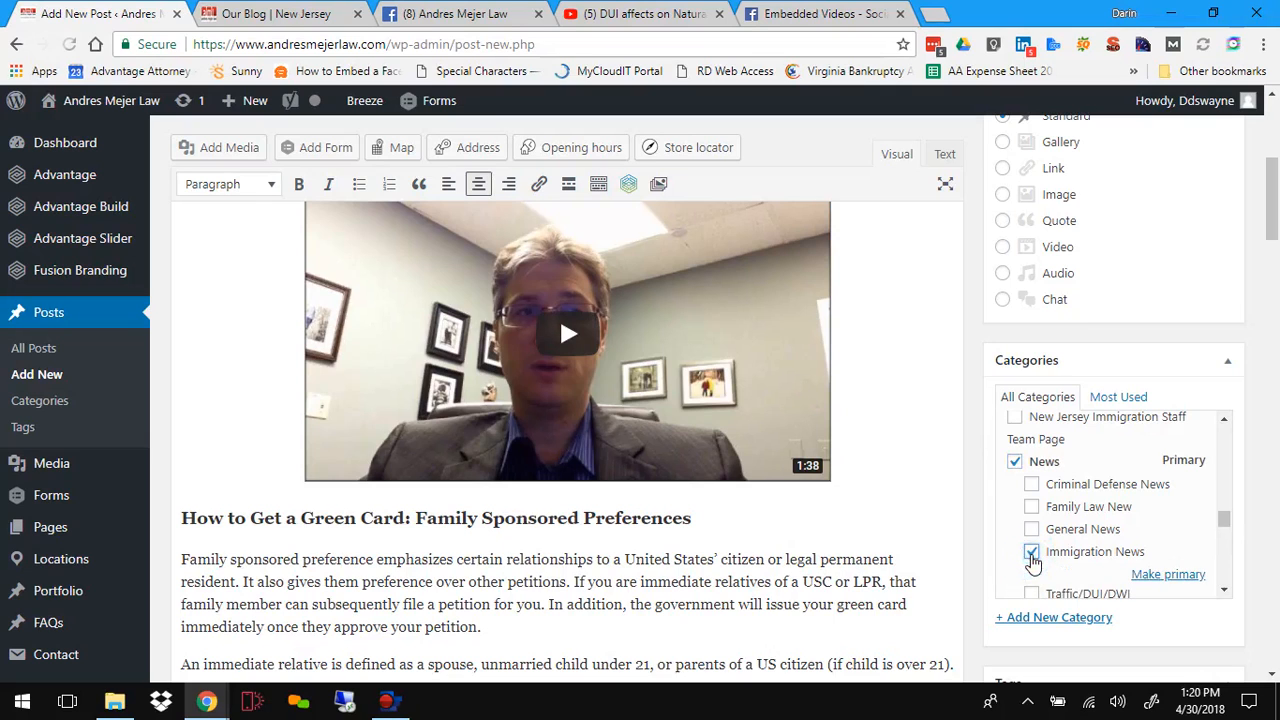
Step: Assign the Immigration Blog category to the post as well
{"action": "scroll", "coordinate": [966, 540], "scroll_direction": "down", "scroll_amount": 2}
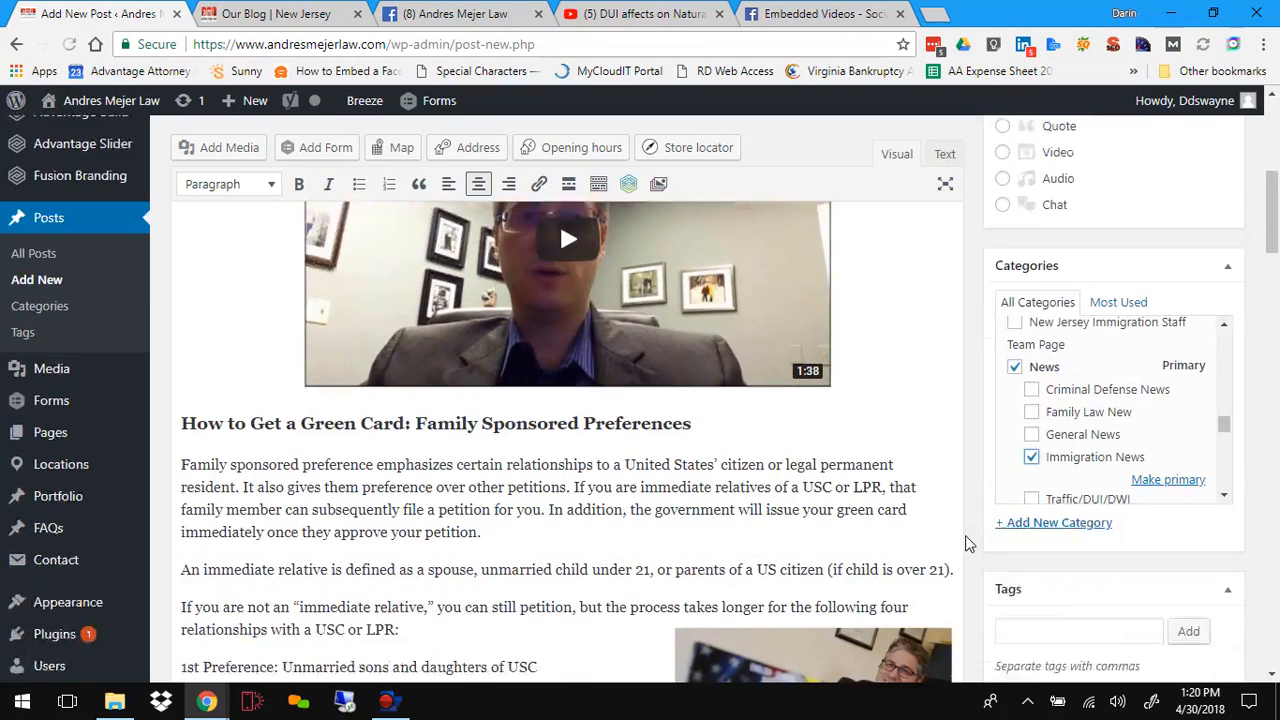
{"action": "scroll", "coordinate": [1040, 385], "scroll_direction": "down", "scroll_amount": 5}
{"action": "scroll", "coordinate": [1065, 380], "scroll_direction": "up", "scroll_amount": 2}
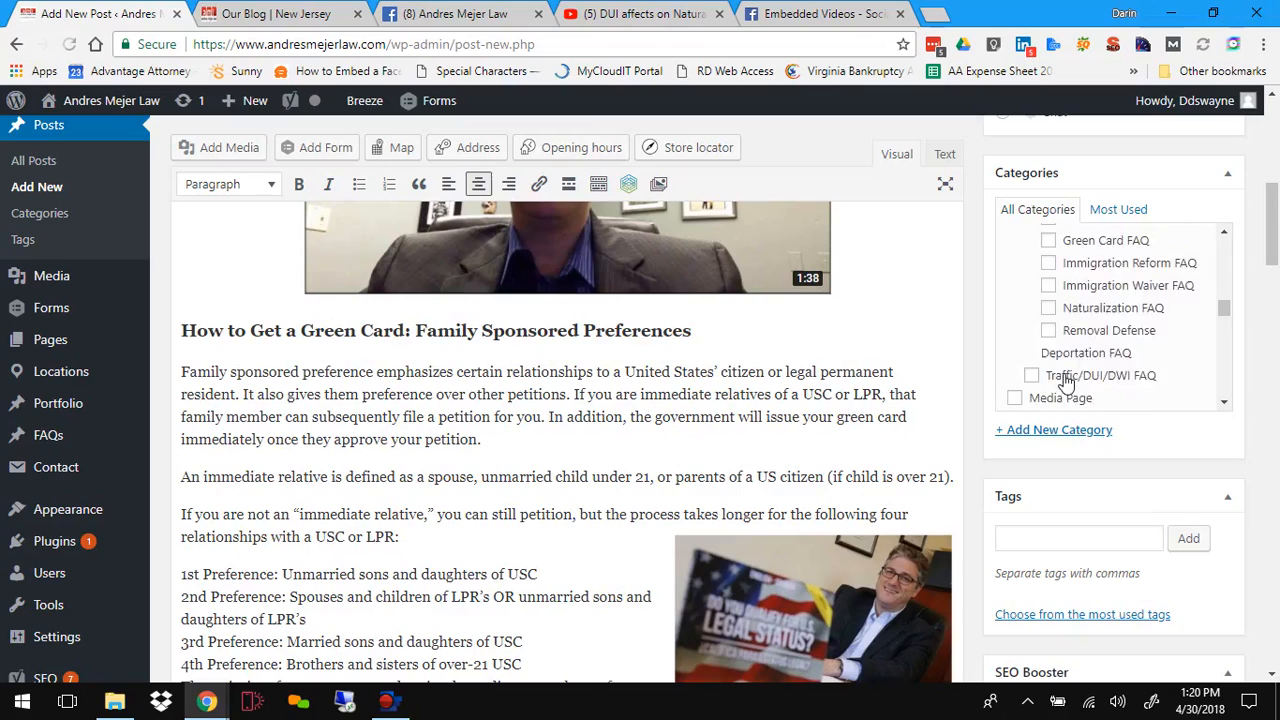
{"action": "scroll", "coordinate": [1065, 380], "scroll_direction": "up", "scroll_amount": 6}
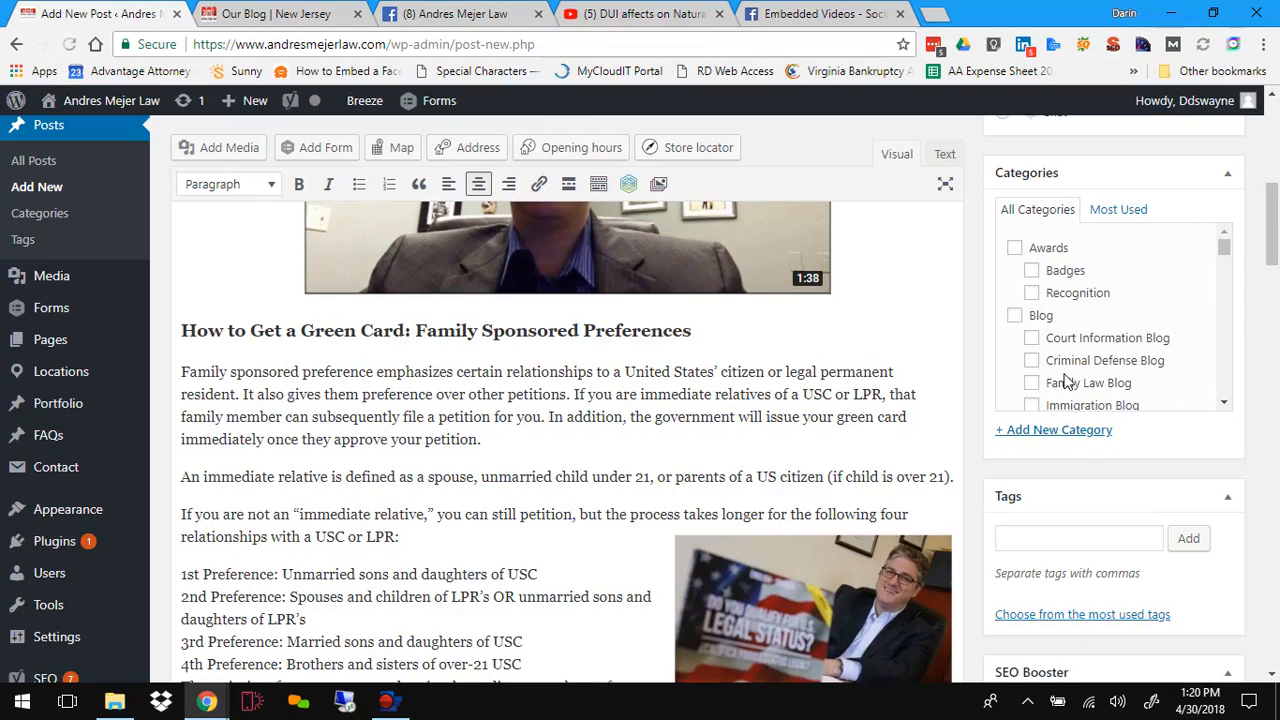
{"action": "scroll", "coordinate": [1065, 380], "scroll_direction": "down", "scroll_amount": 3}
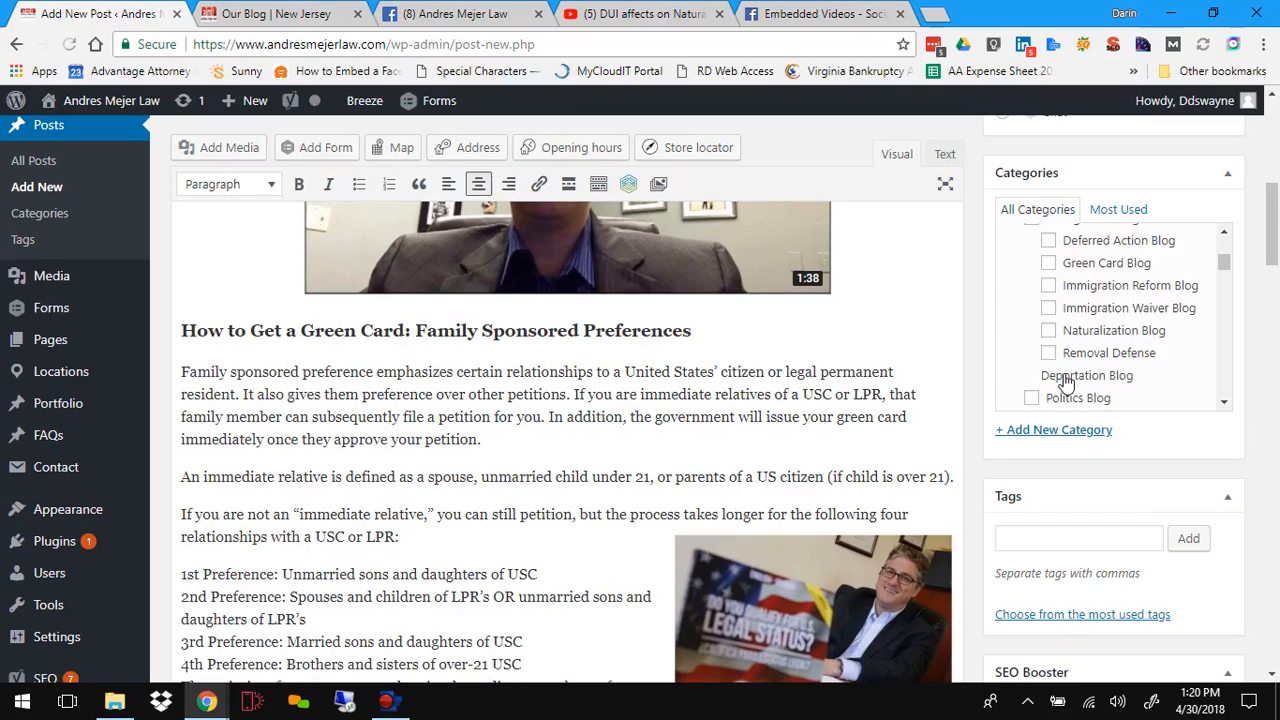
{"action": "scroll", "coordinate": [1065, 383], "scroll_direction": "down", "scroll_amount": 3}
{"action": "scroll", "coordinate": [1065, 380], "scroll_direction": "up", "scroll_amount": 4}
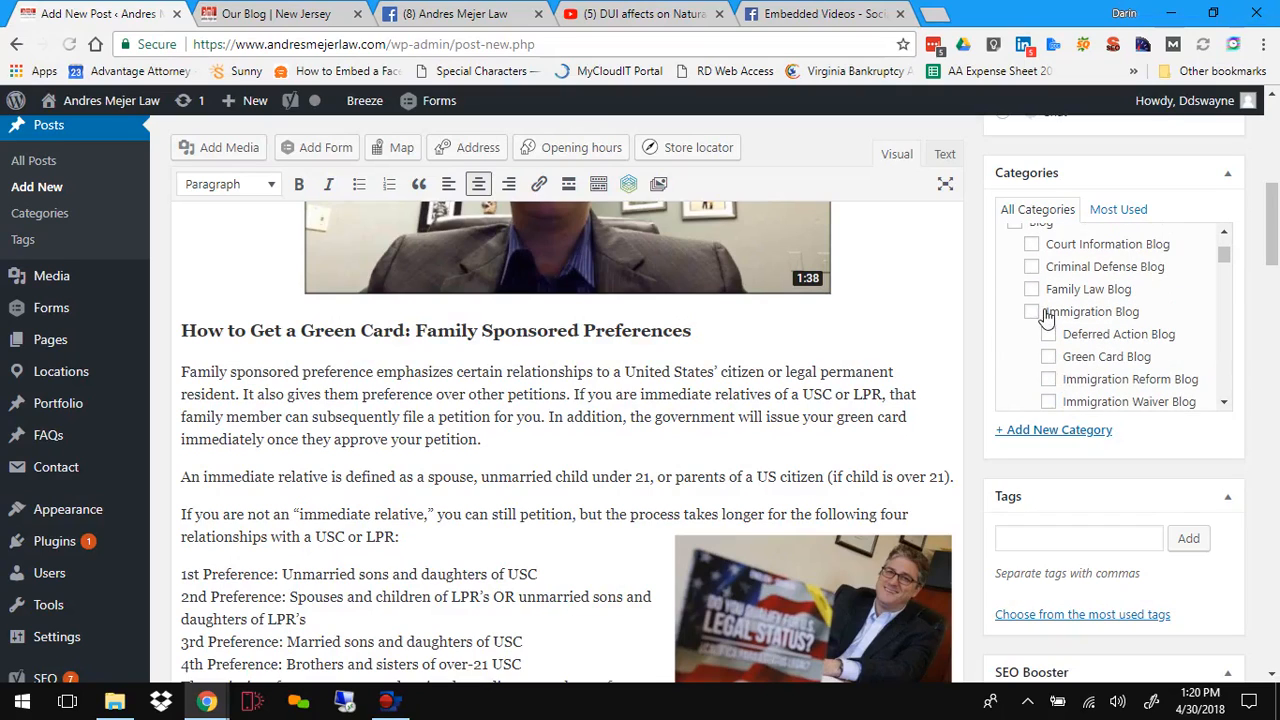
{"action": "scroll", "coordinate": [1030, 343], "scroll_direction": "down", "scroll_amount": 2}
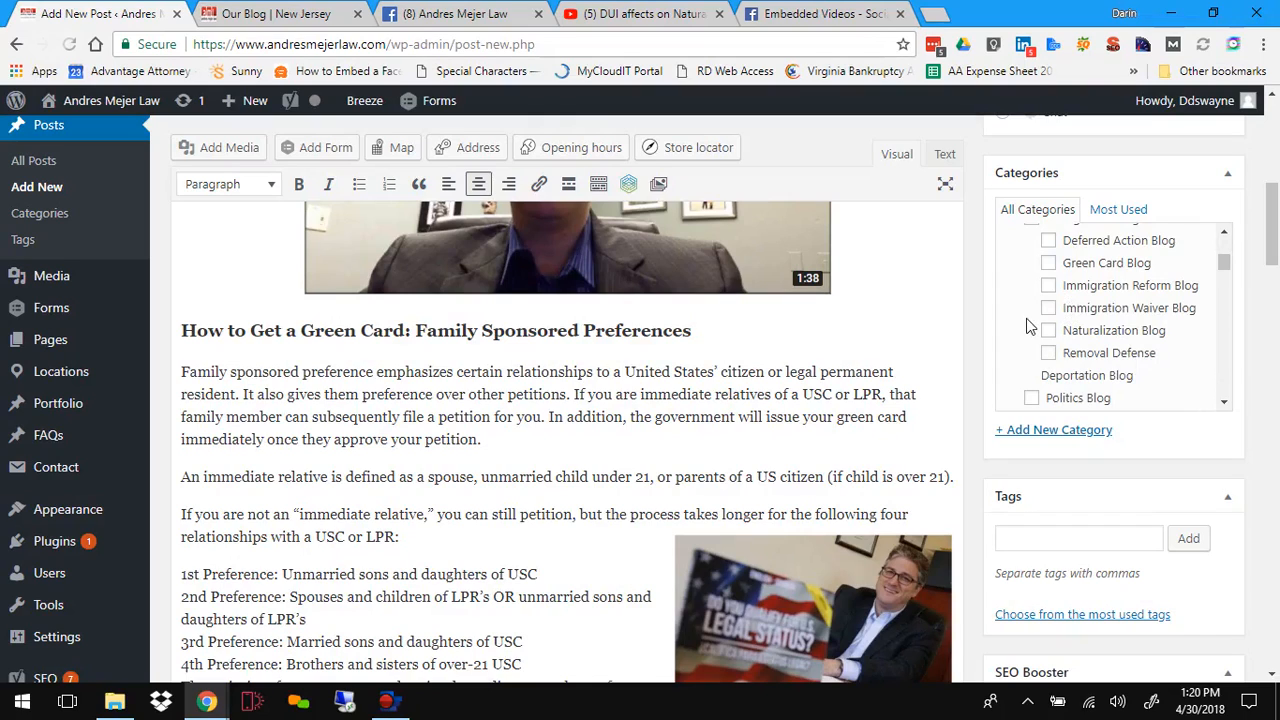
{"action": "scroll", "coordinate": [1030, 325], "scroll_direction": "up", "scroll_amount": 2}
{"action": "left_click", "coordinate": [1031, 316]}
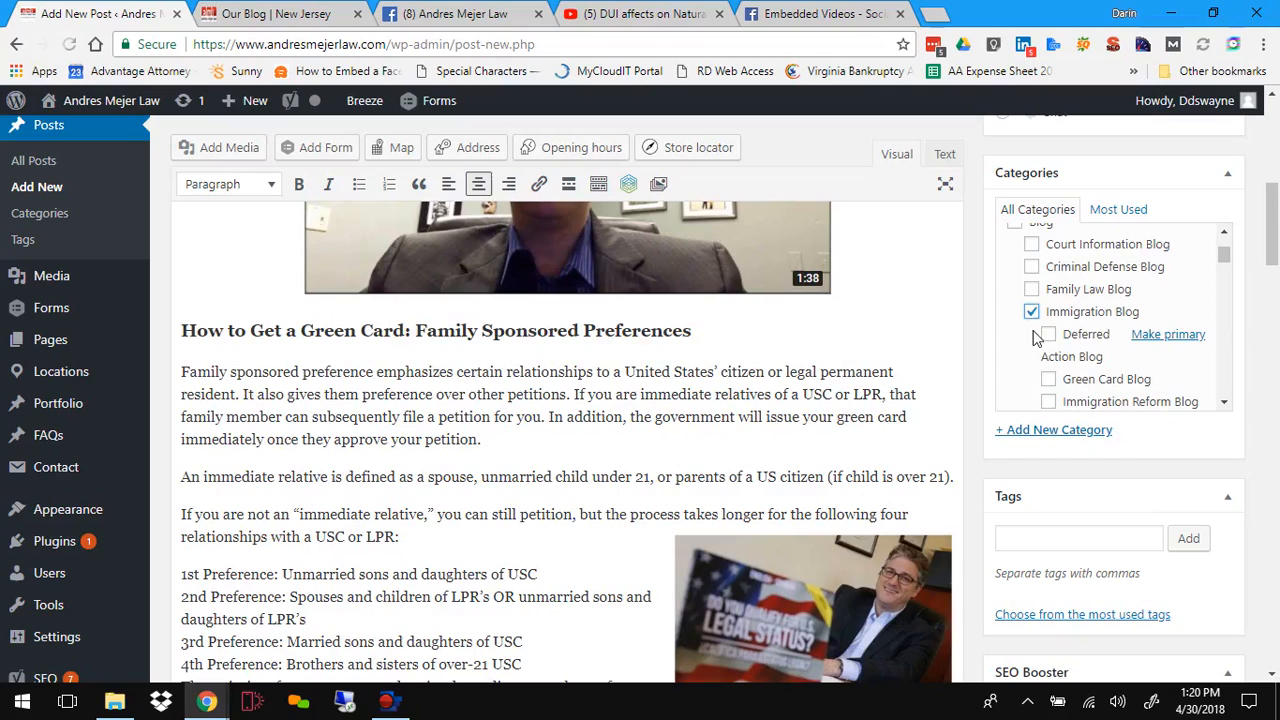
Step: Look through the rest of the category list for other fitting categories
{"action": "scroll", "coordinate": [1040, 345], "scroll_direction": "down", "scroll_amount": 4}
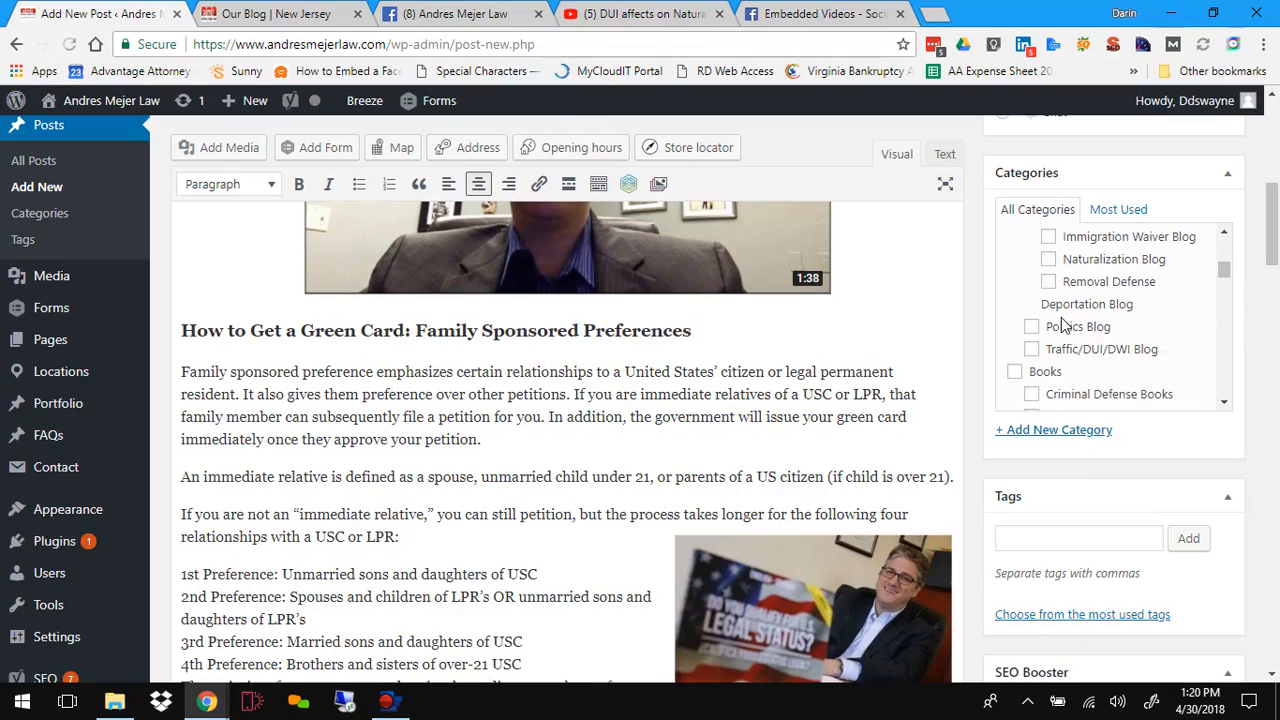
{"action": "scroll", "coordinate": [1068, 338], "scroll_direction": "up", "scroll_amount": 4}
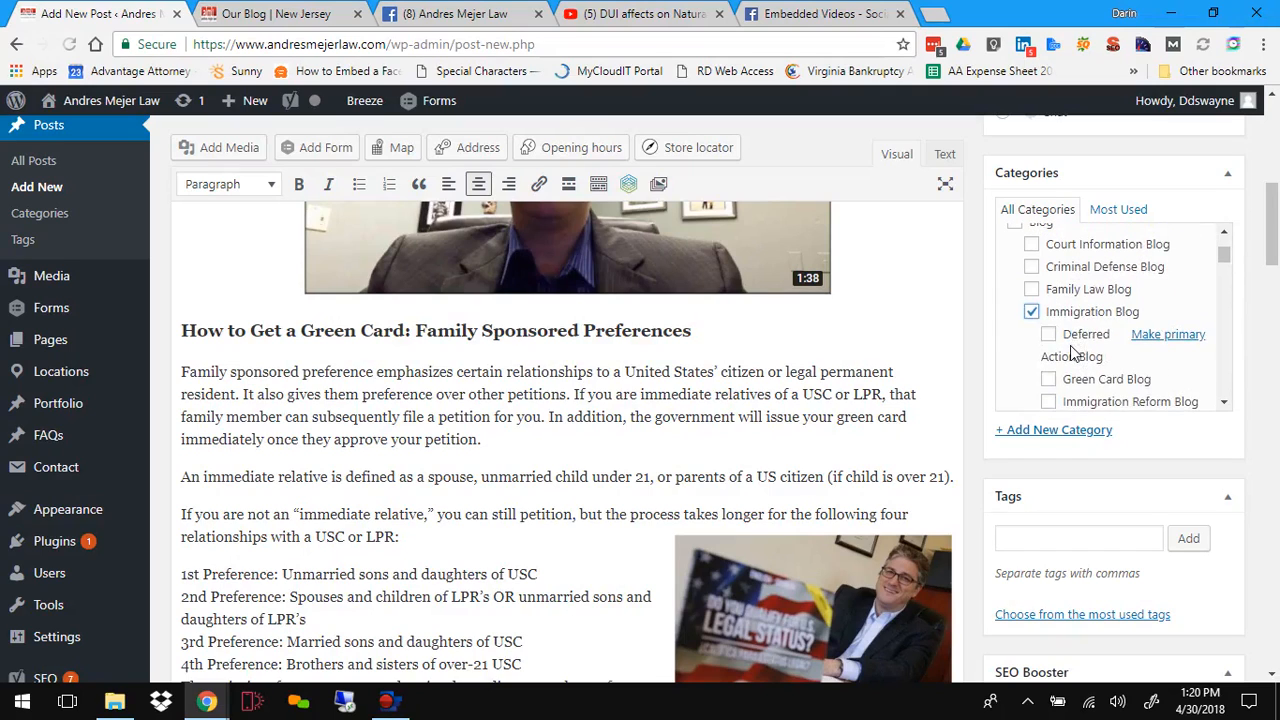
{"action": "scroll", "coordinate": [1072, 352], "scroll_direction": "down", "scroll_amount": 4}
{"action": "scroll", "coordinate": [1080, 354], "scroll_direction": "up", "scroll_amount": 2}
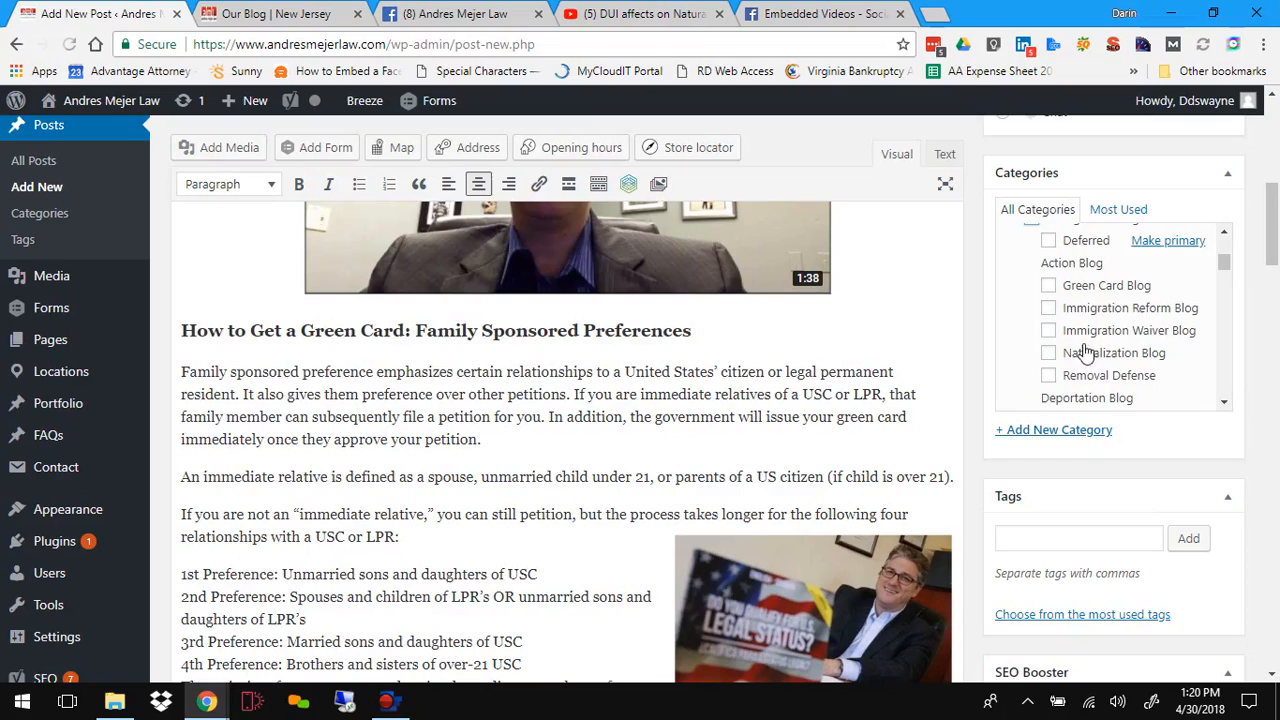
{"action": "scroll", "coordinate": [1043, 352], "scroll_direction": "down", "scroll_amount": 2}
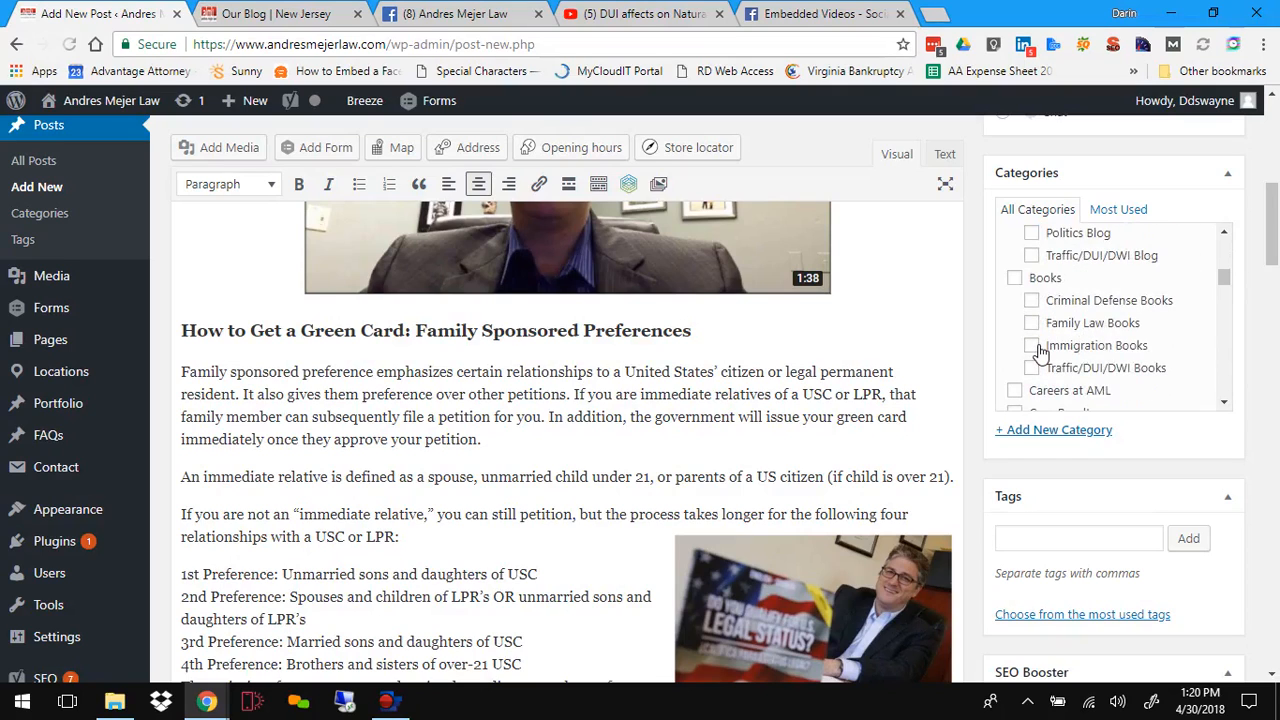
{"action": "scroll", "coordinate": [1040, 352], "scroll_direction": "down", "scroll_amount": 3}
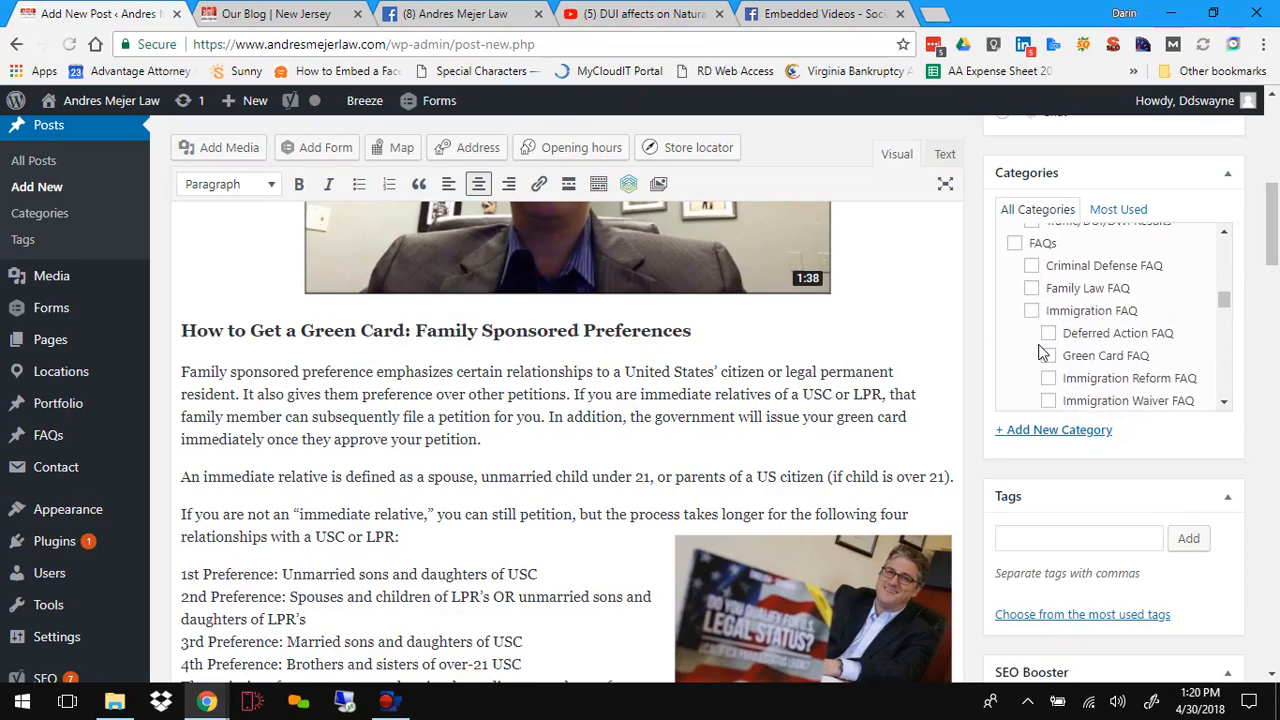
{"action": "scroll", "coordinate": [1040, 352], "scroll_direction": "down", "scroll_amount": 5}
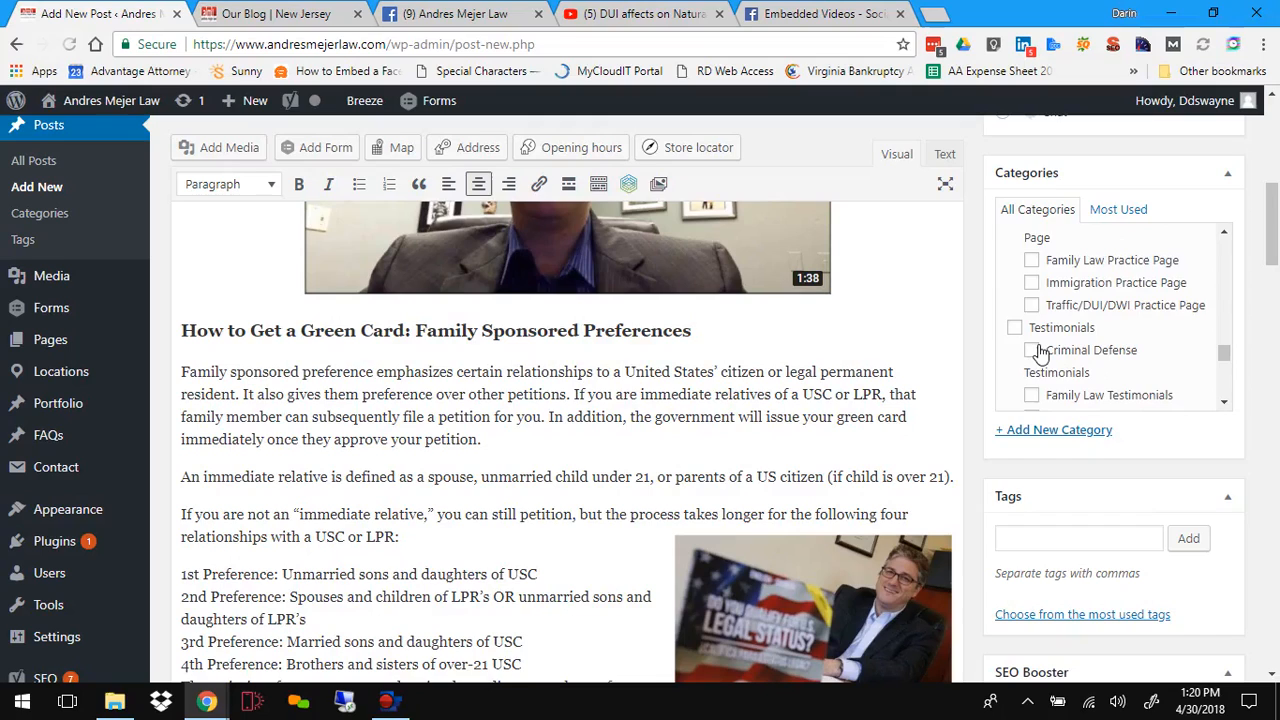
{"action": "scroll", "coordinate": [1040, 352], "scroll_direction": "down", "scroll_amount": 3}
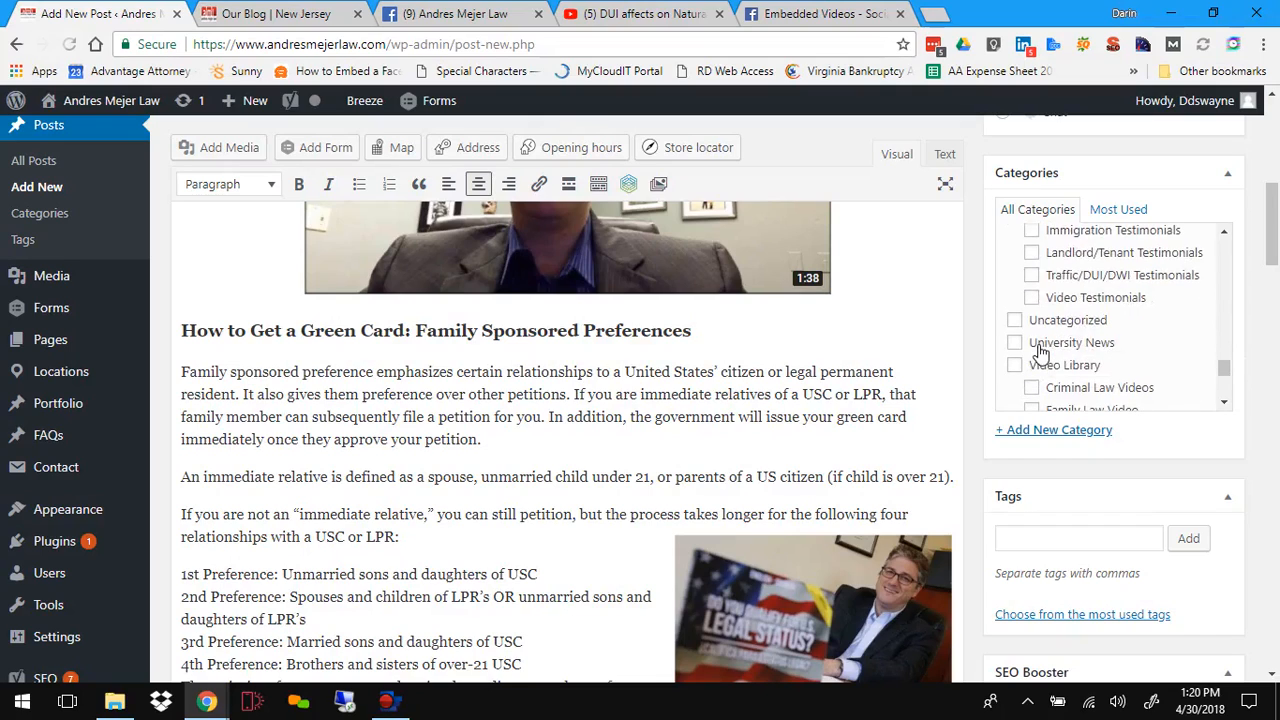
{"action": "scroll", "coordinate": [1040, 352], "scroll_direction": "down", "scroll_amount": 3}
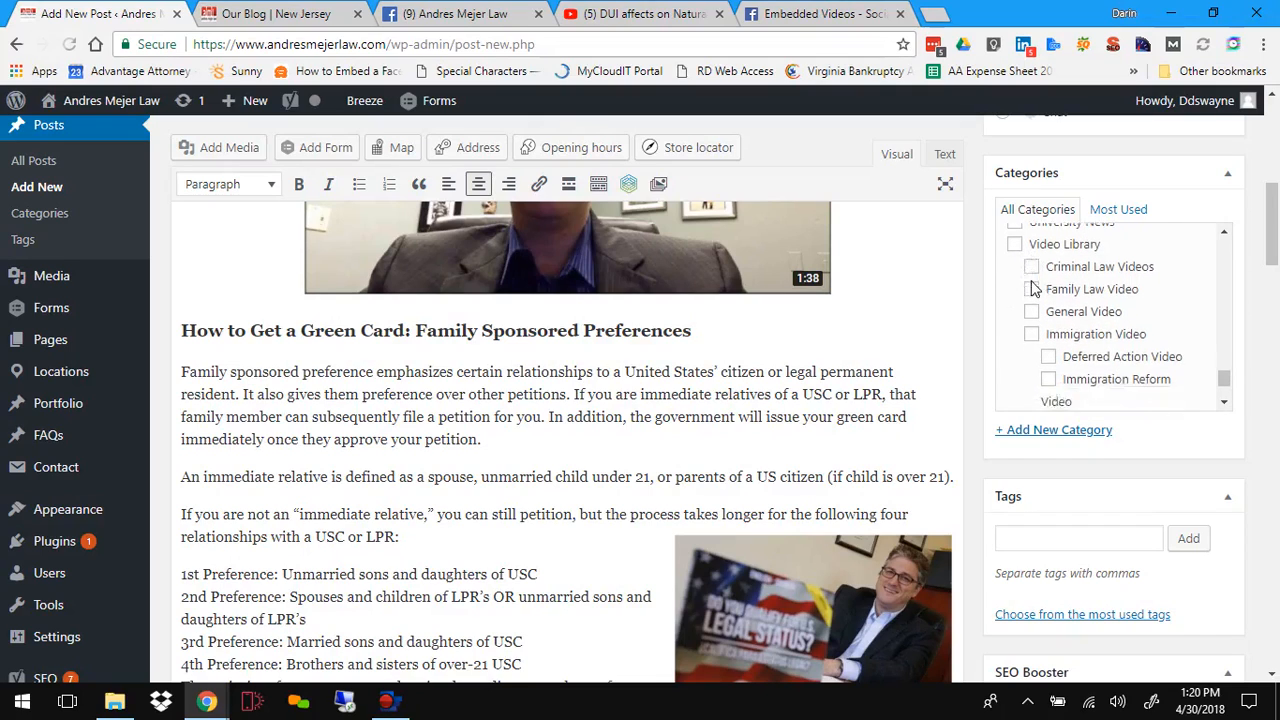
{"action": "scroll", "coordinate": [1035, 288], "scroll_direction": "down", "scroll_amount": 3}
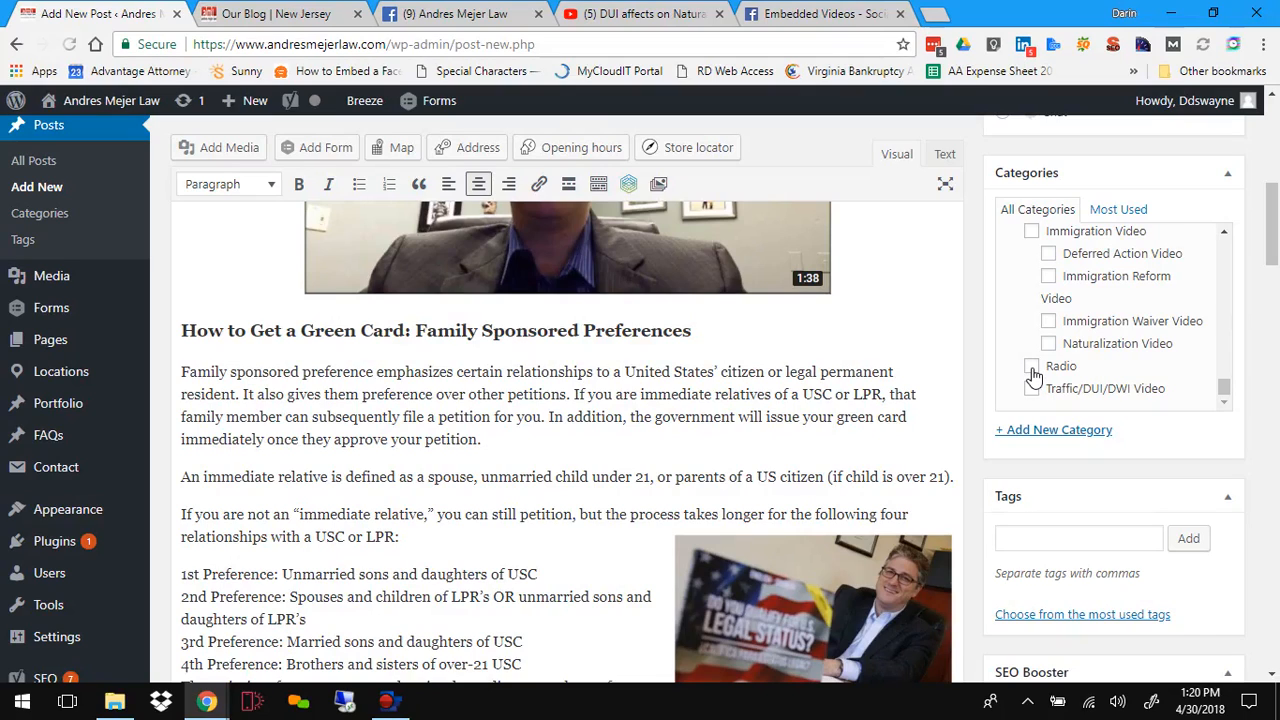
{"action": "scroll", "coordinate": [1033, 374], "scroll_direction": "up", "scroll_amount": 2}
{"action": "scroll", "coordinate": [1033, 374], "scroll_direction": "down", "scroll_amount": 2}
{"action": "scroll", "coordinate": [1033, 374], "scroll_direction": "up", "scroll_amount": 5}
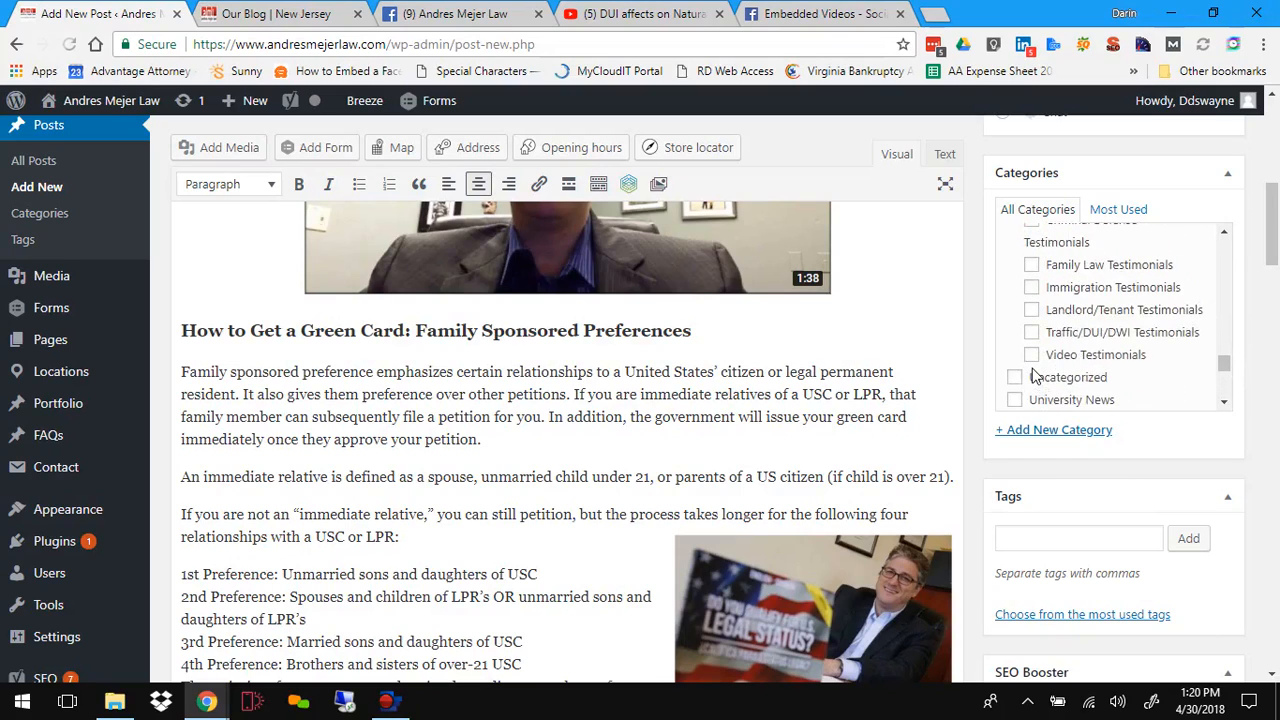
{"action": "scroll", "coordinate": [1033, 374], "scroll_direction": "up", "scroll_amount": 6}
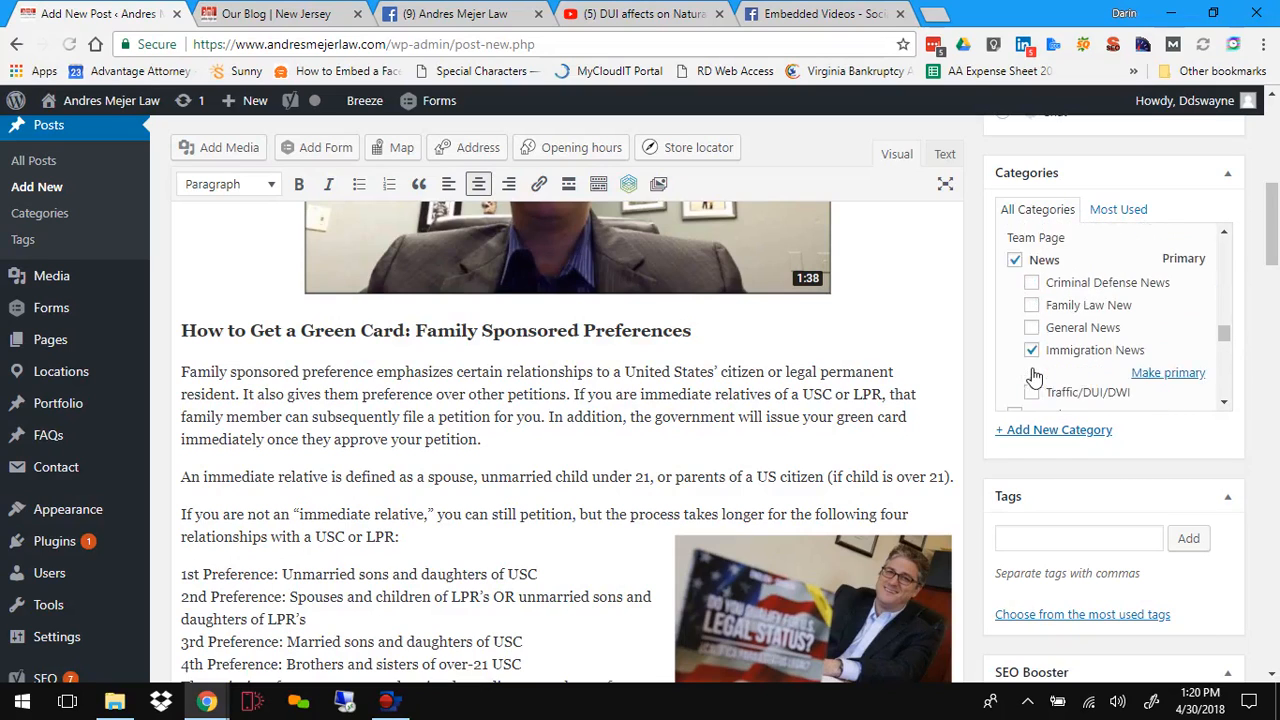
{"action": "scroll", "coordinate": [1035, 374], "scroll_direction": "up", "scroll_amount": 8}
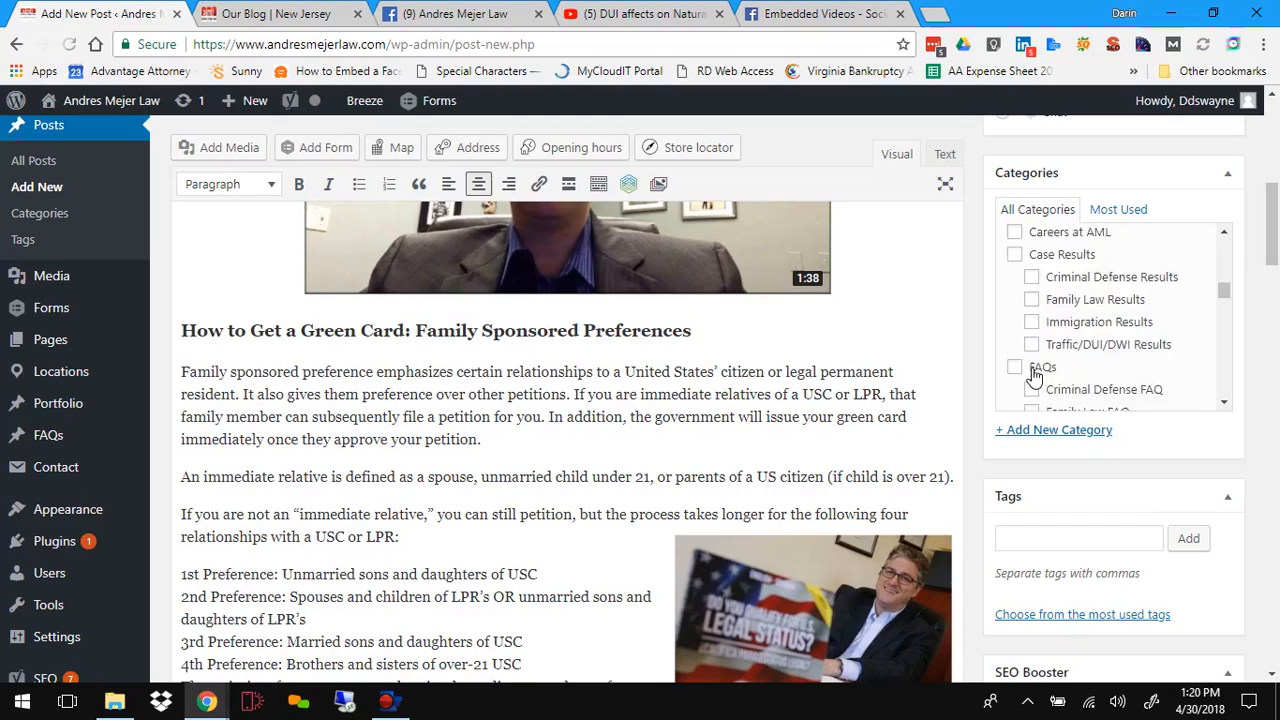
{"action": "scroll", "coordinate": [1035, 374], "scroll_direction": "up", "scroll_amount": 3}
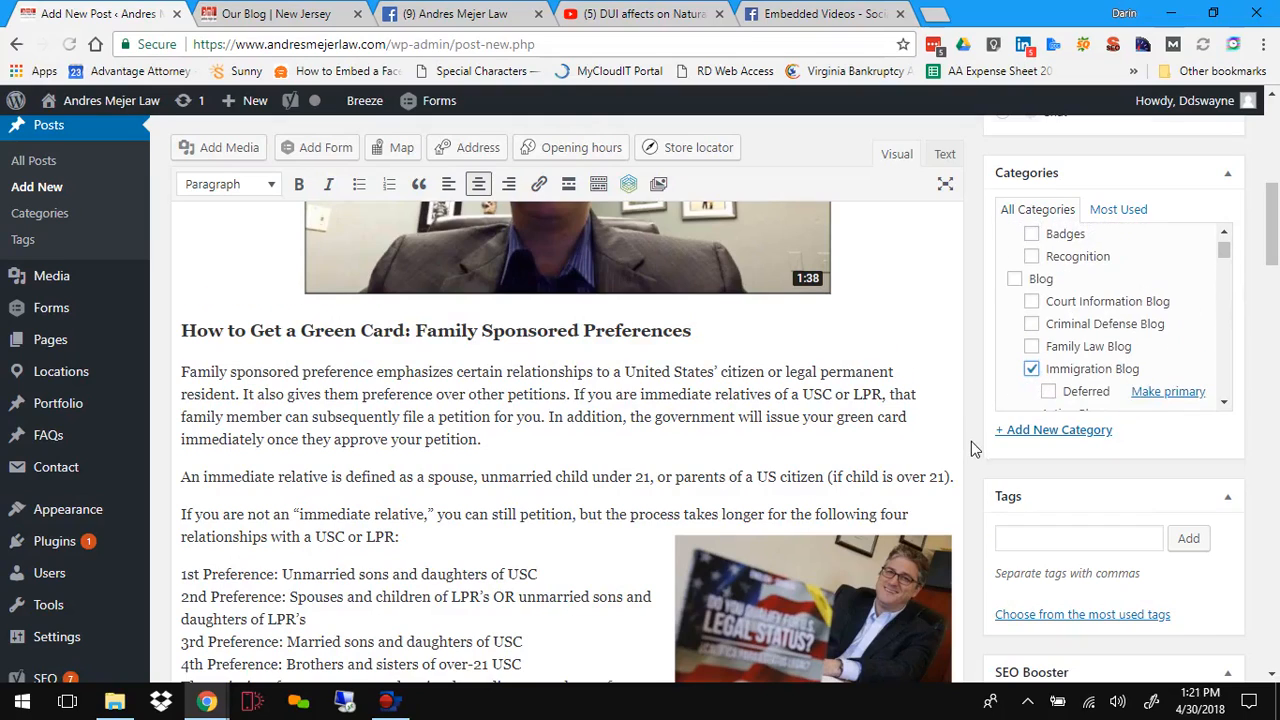
Step: Set the post format to Video
{"action": "scroll", "coordinate": [971, 441], "scroll_direction": "down", "scroll_amount": 8}
{"action": "scroll", "coordinate": [971, 441], "scroll_direction": "down", "scroll_amount": 3}
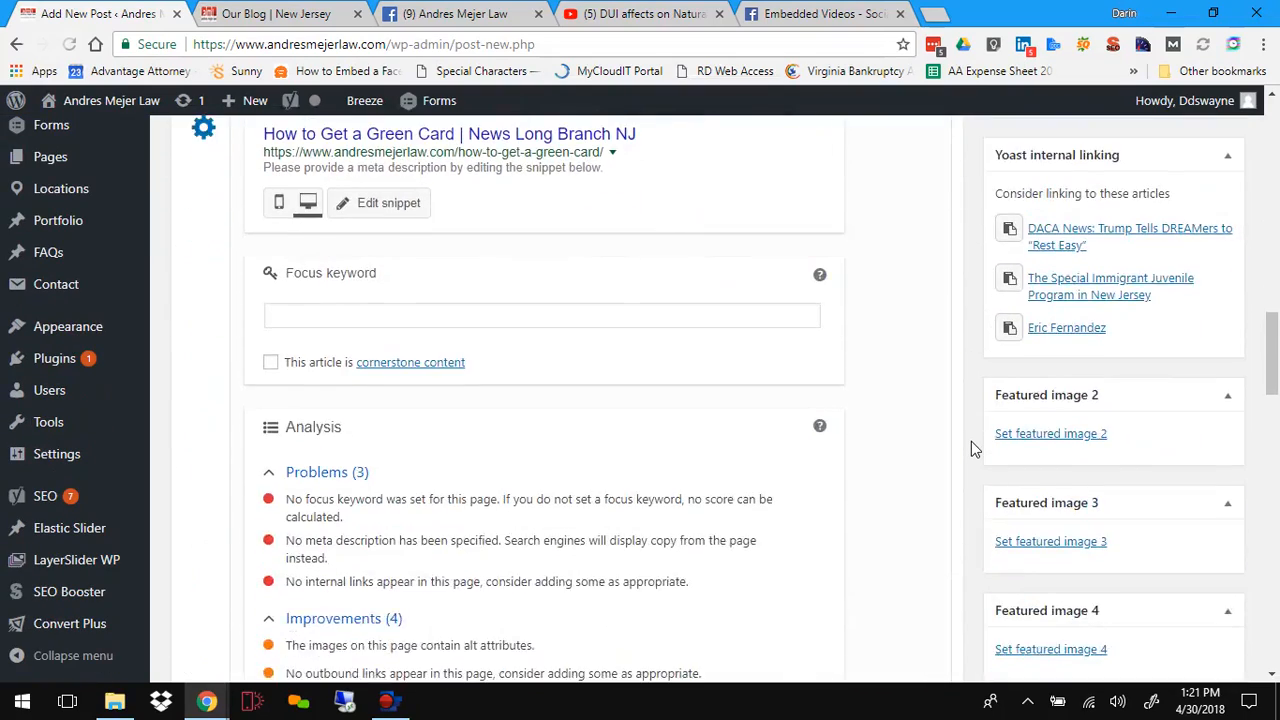
{"action": "scroll", "coordinate": [971, 441], "scroll_direction": "up", "scroll_amount": 2}
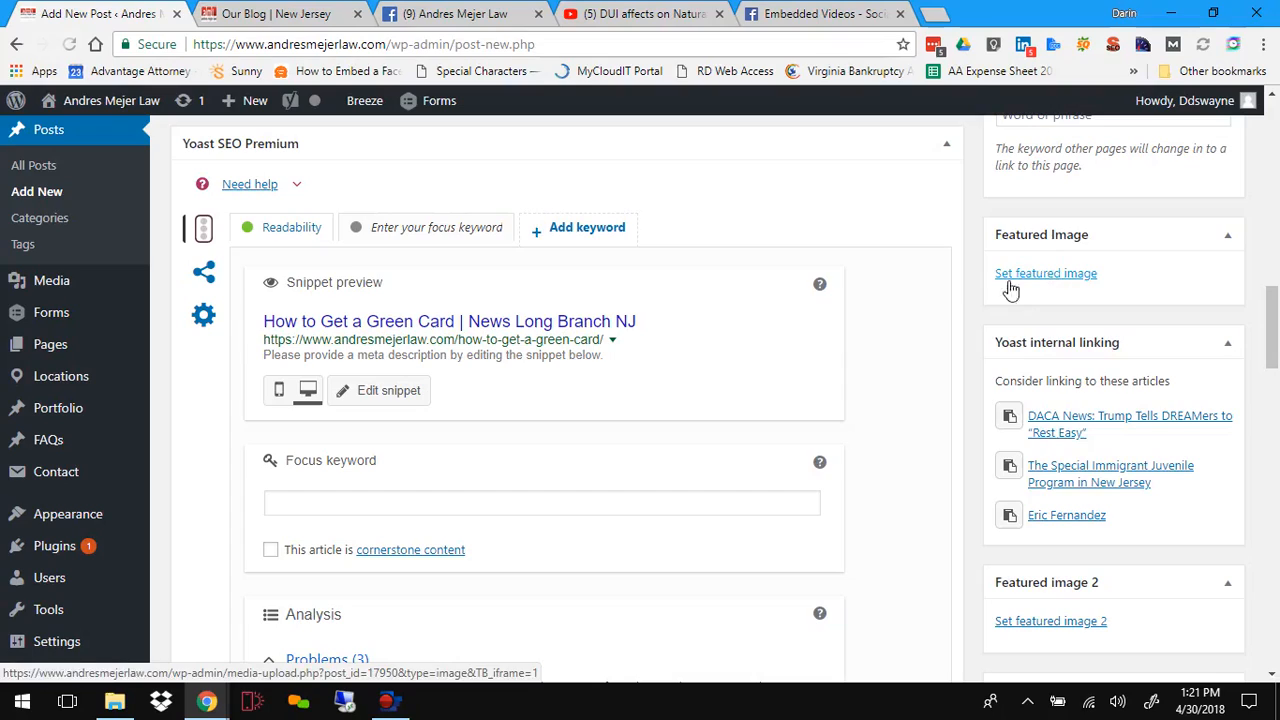
{"action": "scroll", "coordinate": [928, 341], "scroll_direction": "up", "scroll_amount": 15}
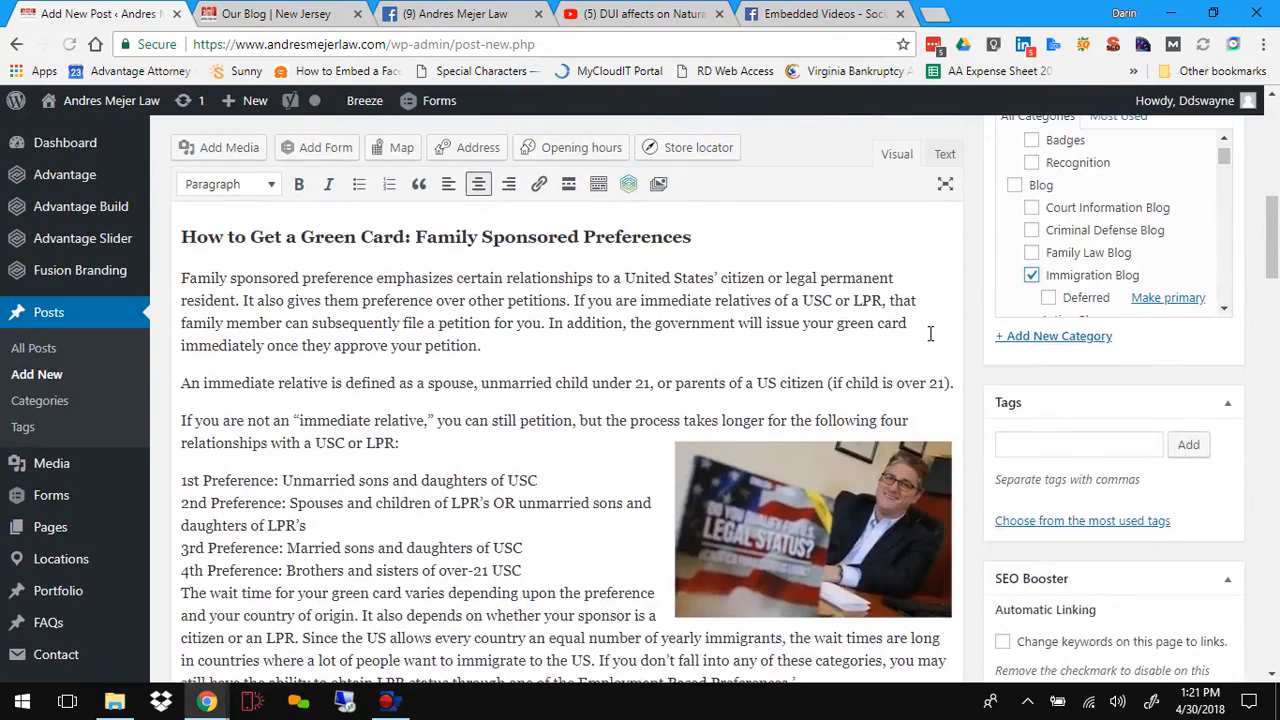
{"action": "scroll", "coordinate": [937, 361], "scroll_direction": "down", "scroll_amount": 3}
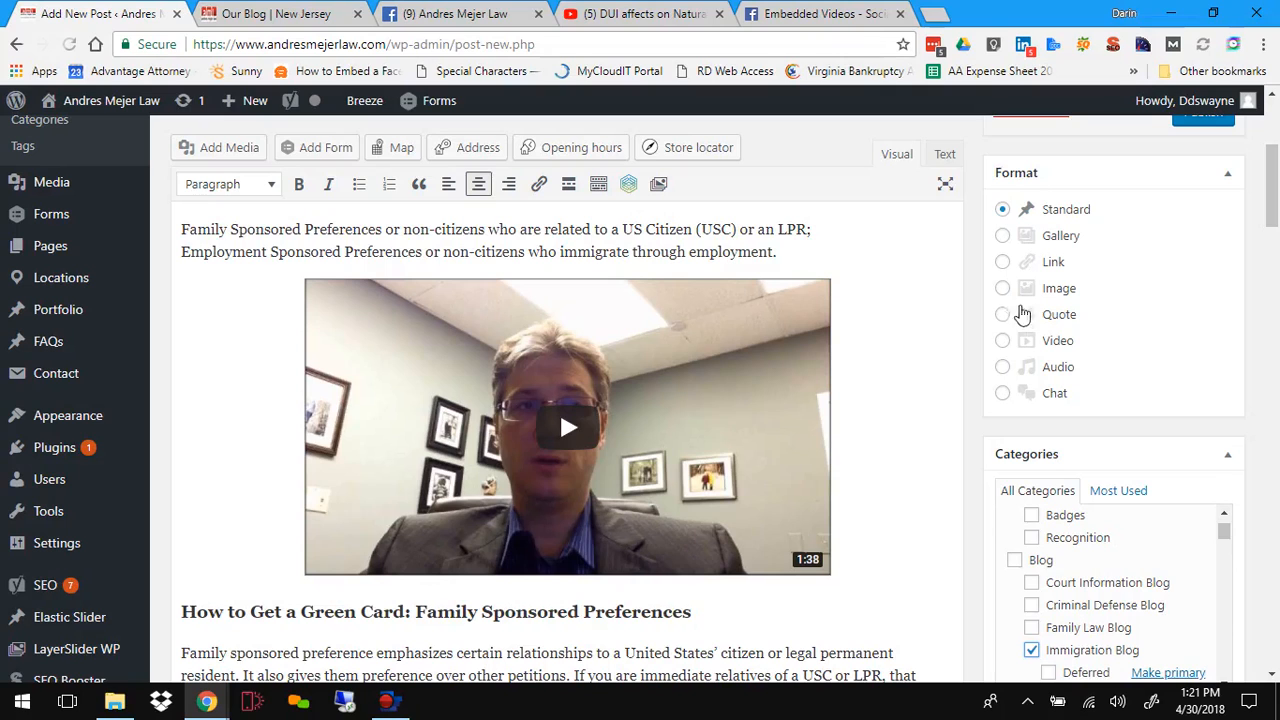
{"action": "left_click", "coordinate": [1002, 341]}
{"action": "scroll", "coordinate": [925, 410], "scroll_direction": "down", "scroll_amount": 10}
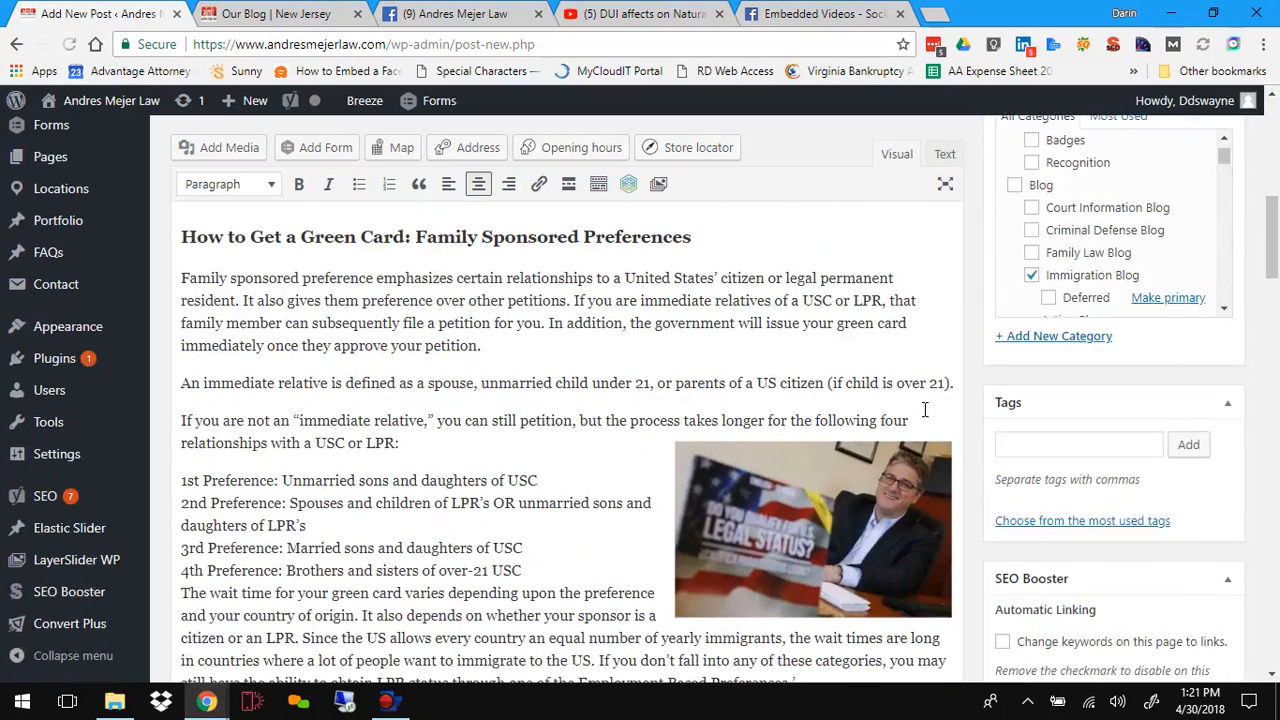
Step: Scroll through the post editor to review the SEO analysis and the Fusion Page Options
{"action": "scroll", "coordinate": [925, 416], "scroll_direction": "down", "scroll_amount": 5}
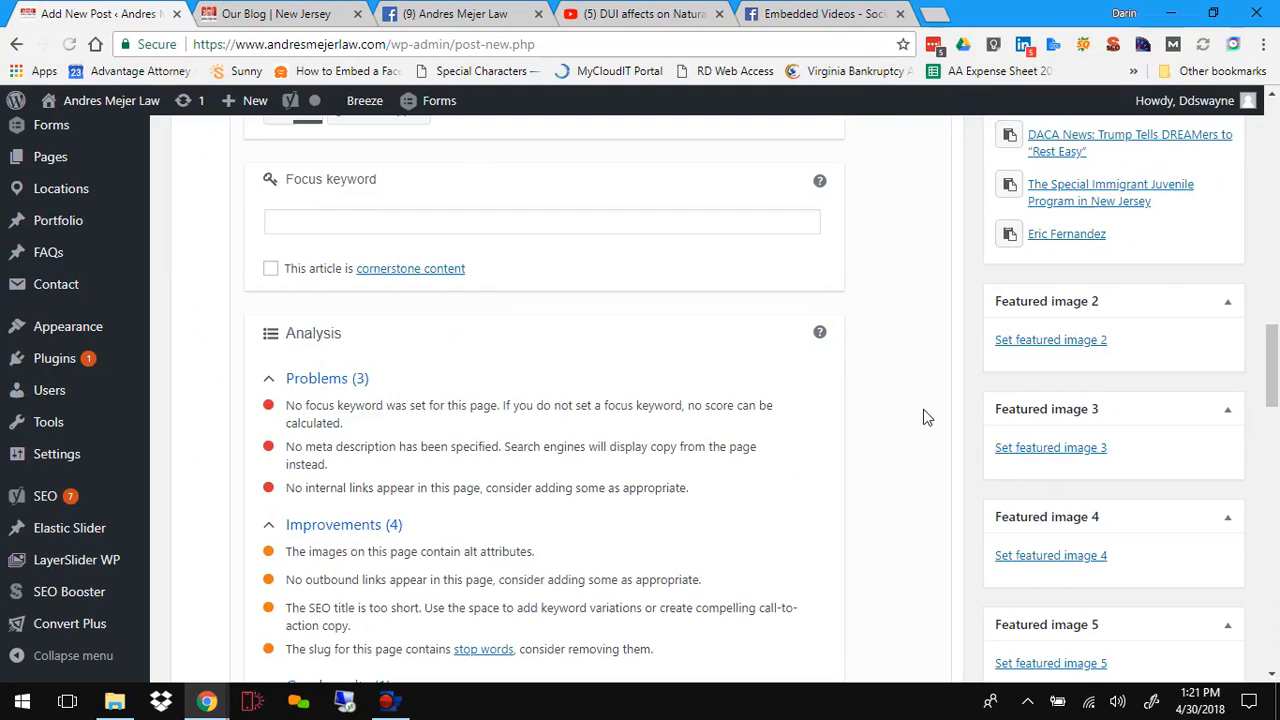
{"action": "scroll", "coordinate": [923, 410], "scroll_direction": "down", "scroll_amount": 6}
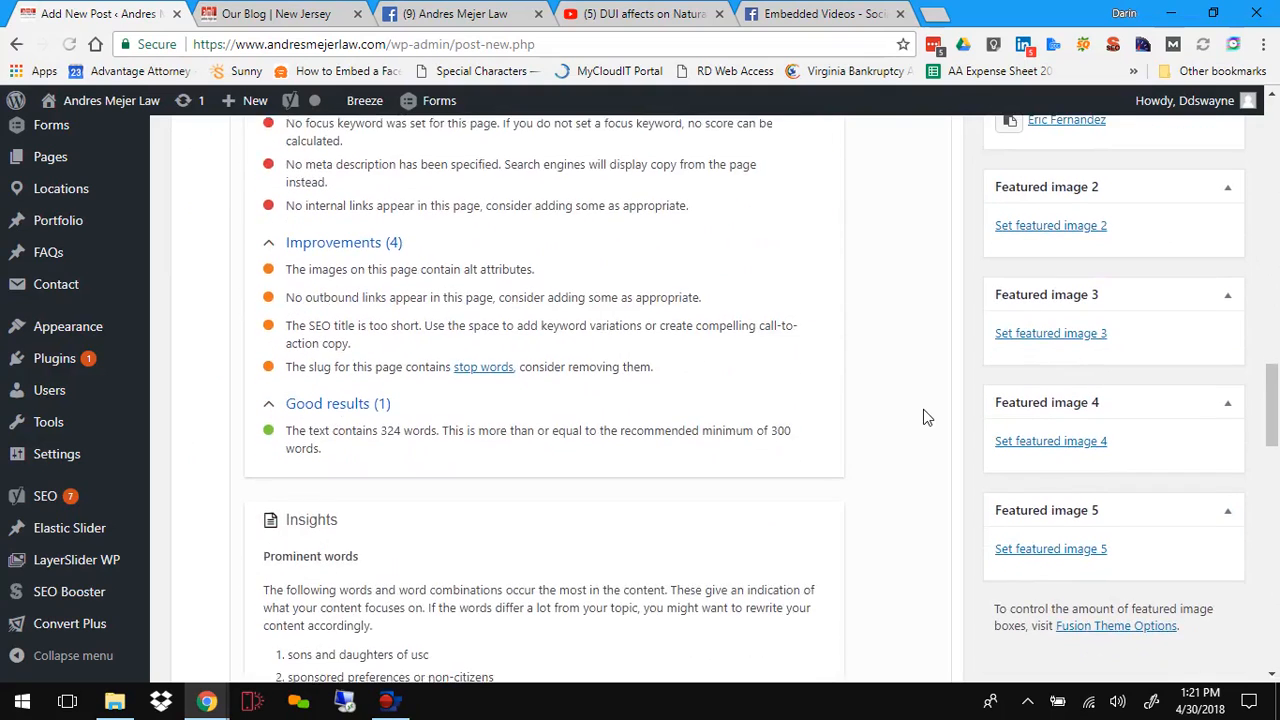
{"action": "scroll", "coordinate": [925, 417], "scroll_direction": "down", "scroll_amount": 1}
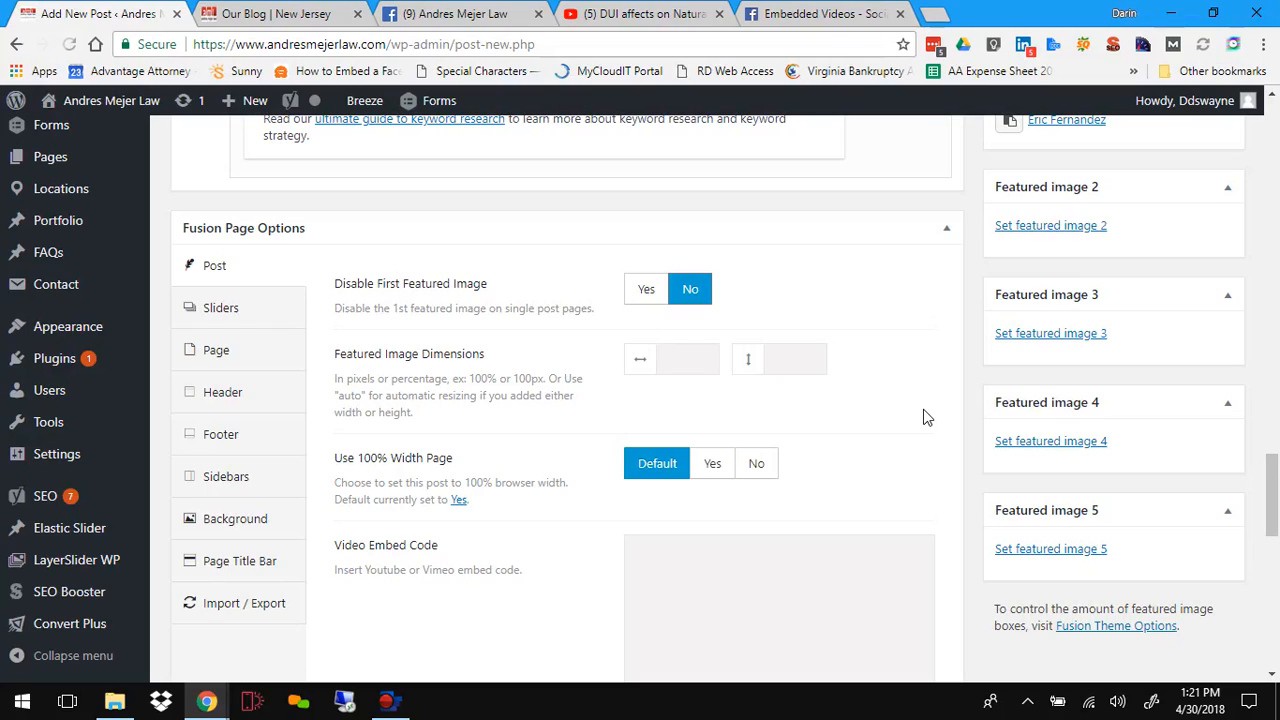
{"action": "scroll", "coordinate": [925, 417], "scroll_direction": "down", "scroll_amount": 1}
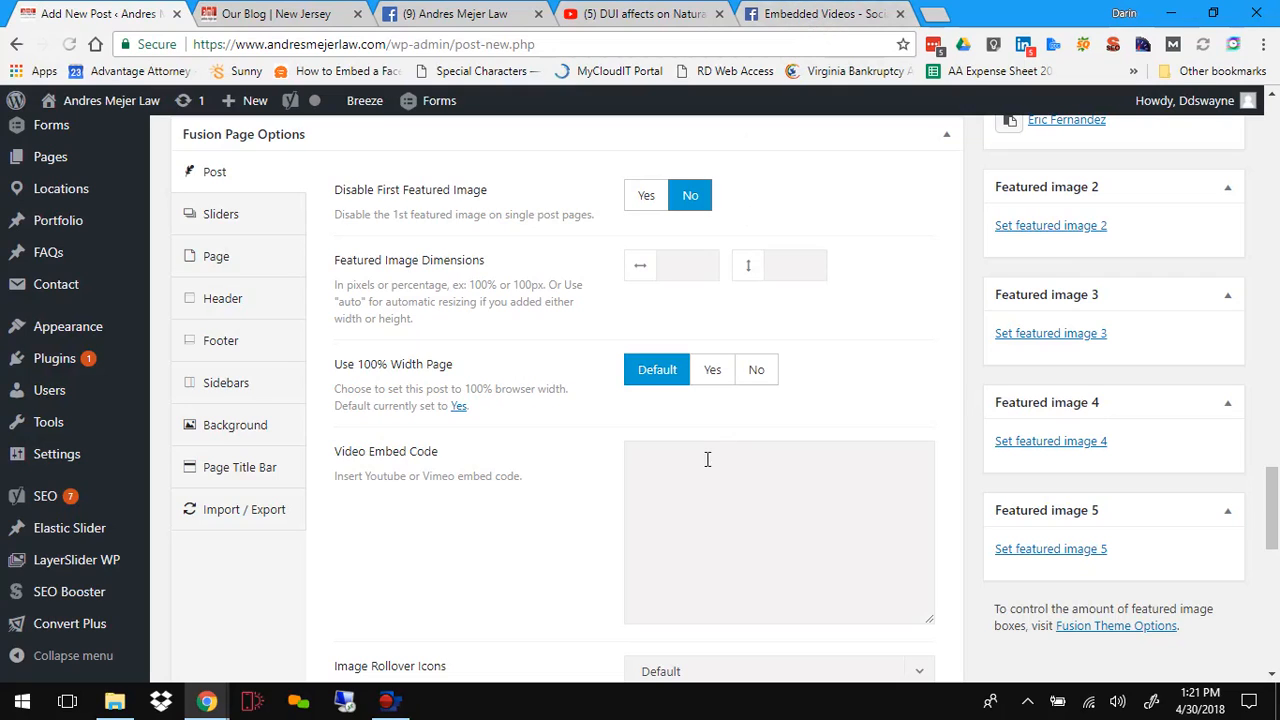
Step: Browse the live site's Video Library page to see how the immigration videos are displayed
{"action": "left_click", "coordinate": [280, 12]}
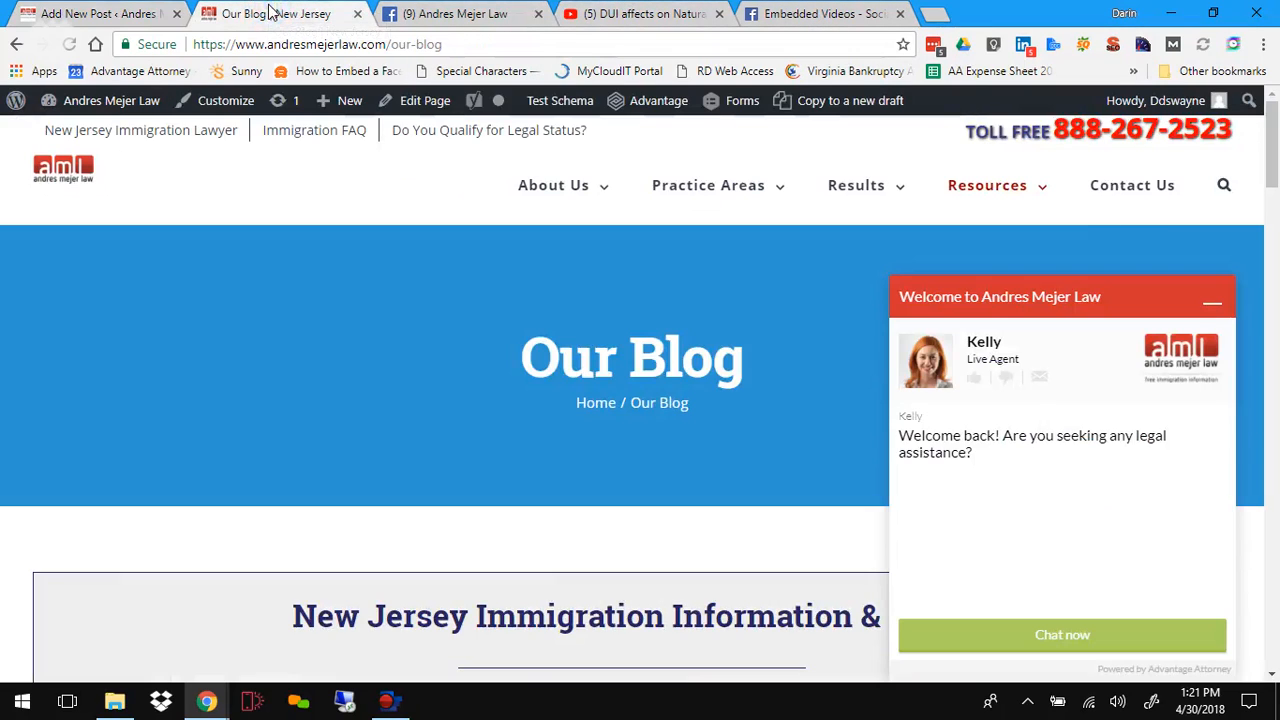
{"action": "left_click", "coordinate": [1214, 313]}
{"action": "mouse_move", "coordinate": [1034, 180]}
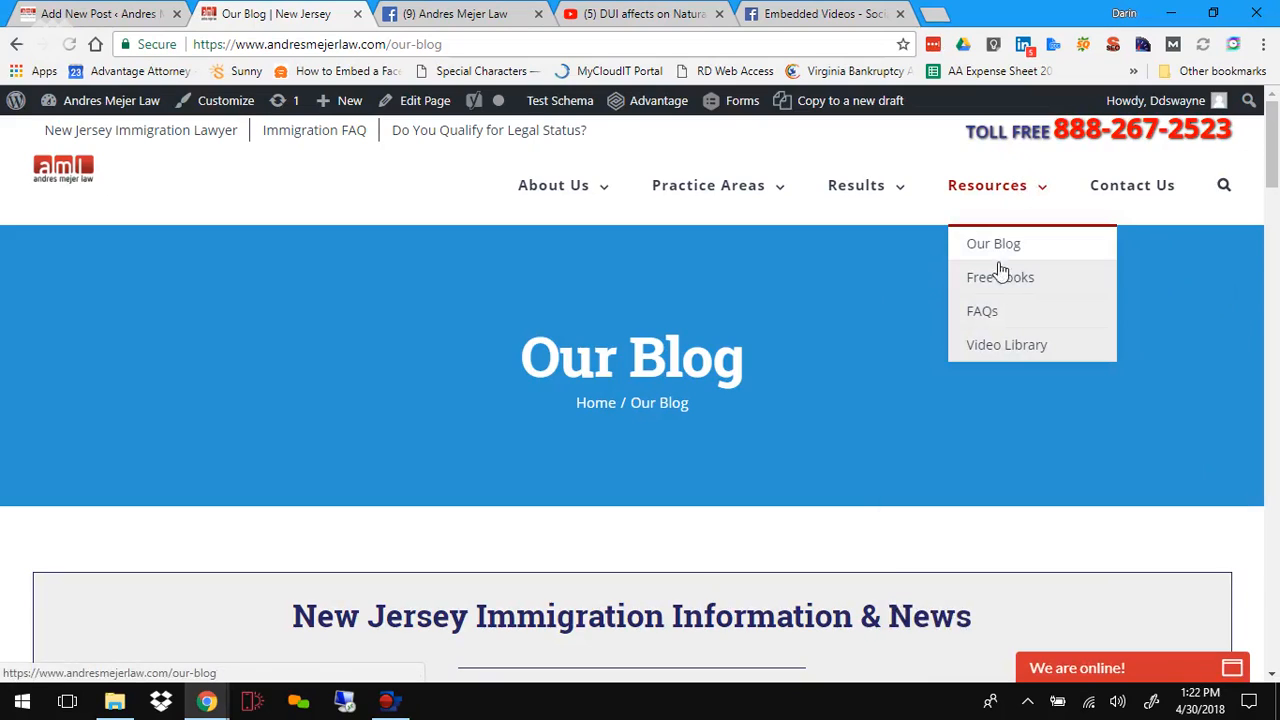
{"action": "left_click", "coordinate": [990, 348]}
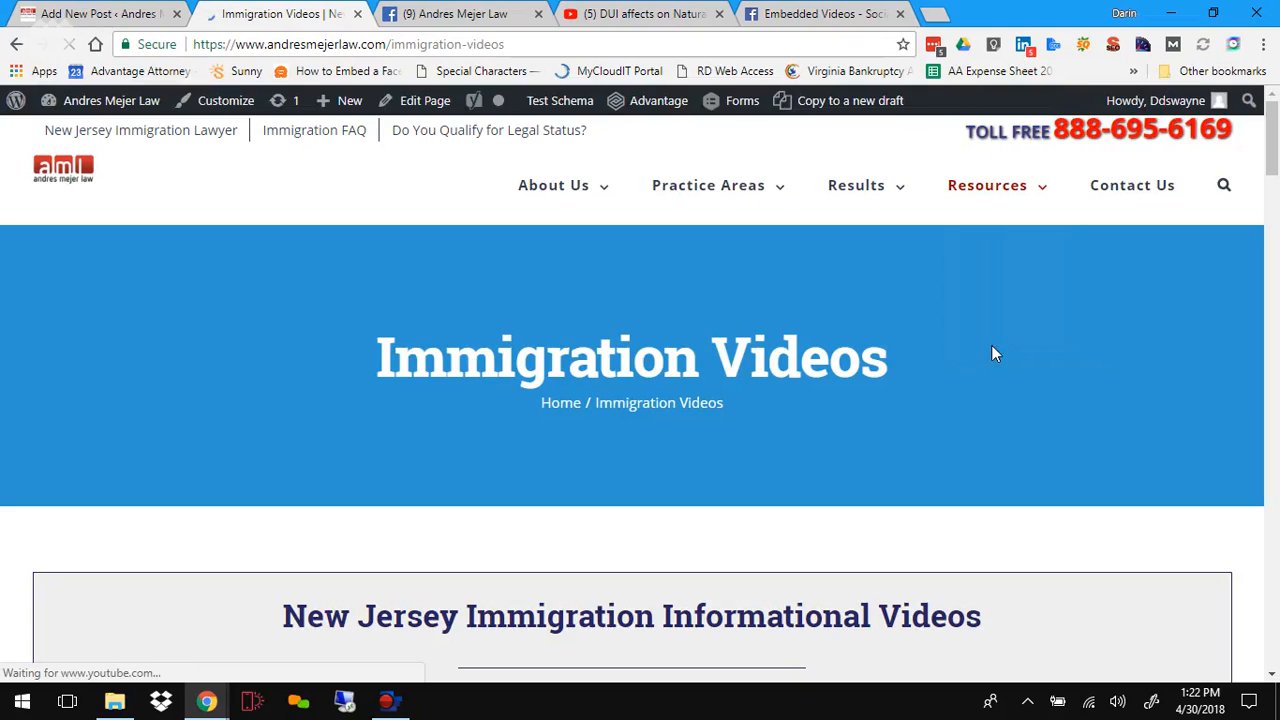
{"action": "scroll", "coordinate": [840, 328], "scroll_direction": "down", "scroll_amount": 4}
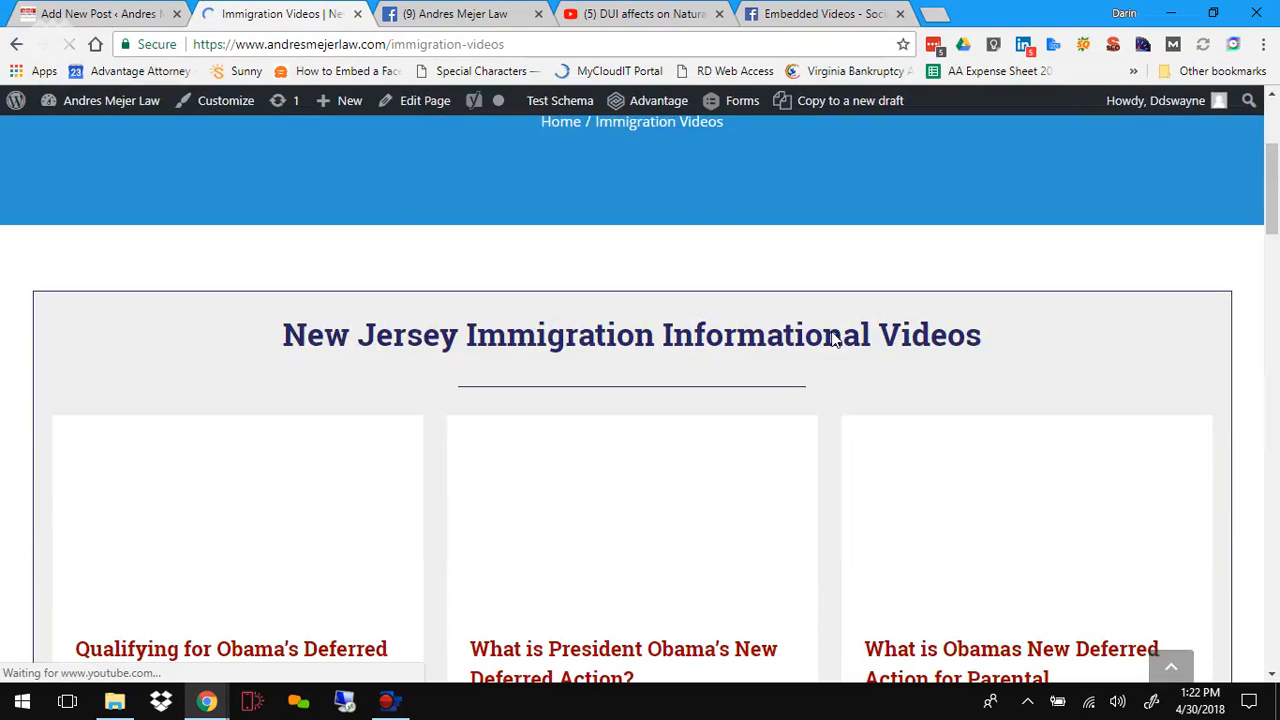
{"action": "scroll", "coordinate": [833, 331], "scroll_direction": "down", "scroll_amount": 1}
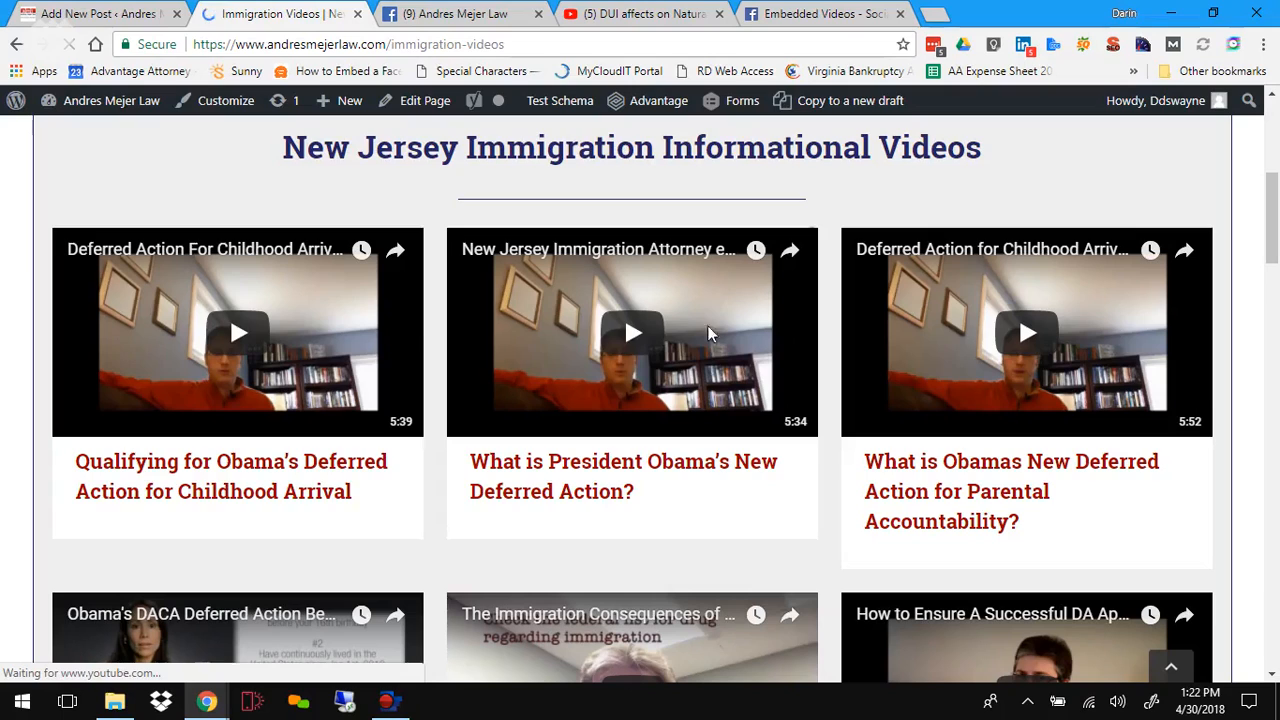
{"action": "scroll", "coordinate": [234, 340], "scroll_direction": "down", "scroll_amount": 1}
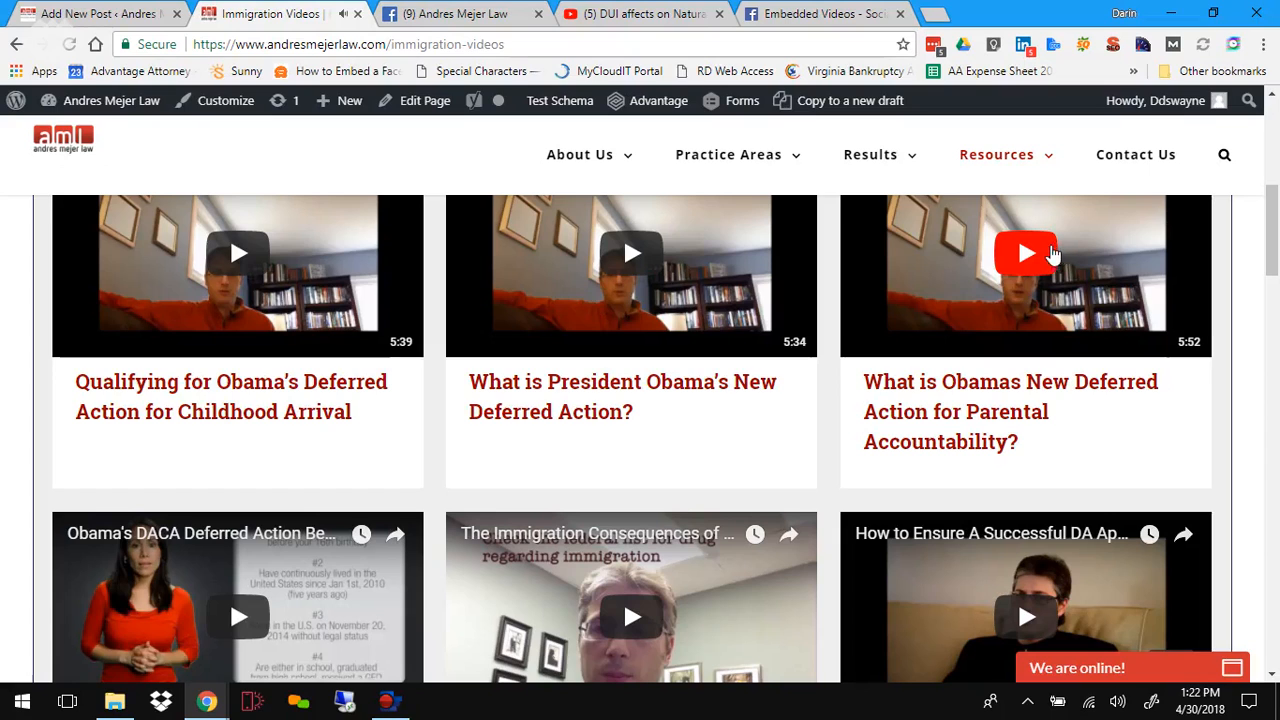
{"action": "scroll", "coordinate": [940, 320], "scroll_direction": "down", "scroll_amount": 2}
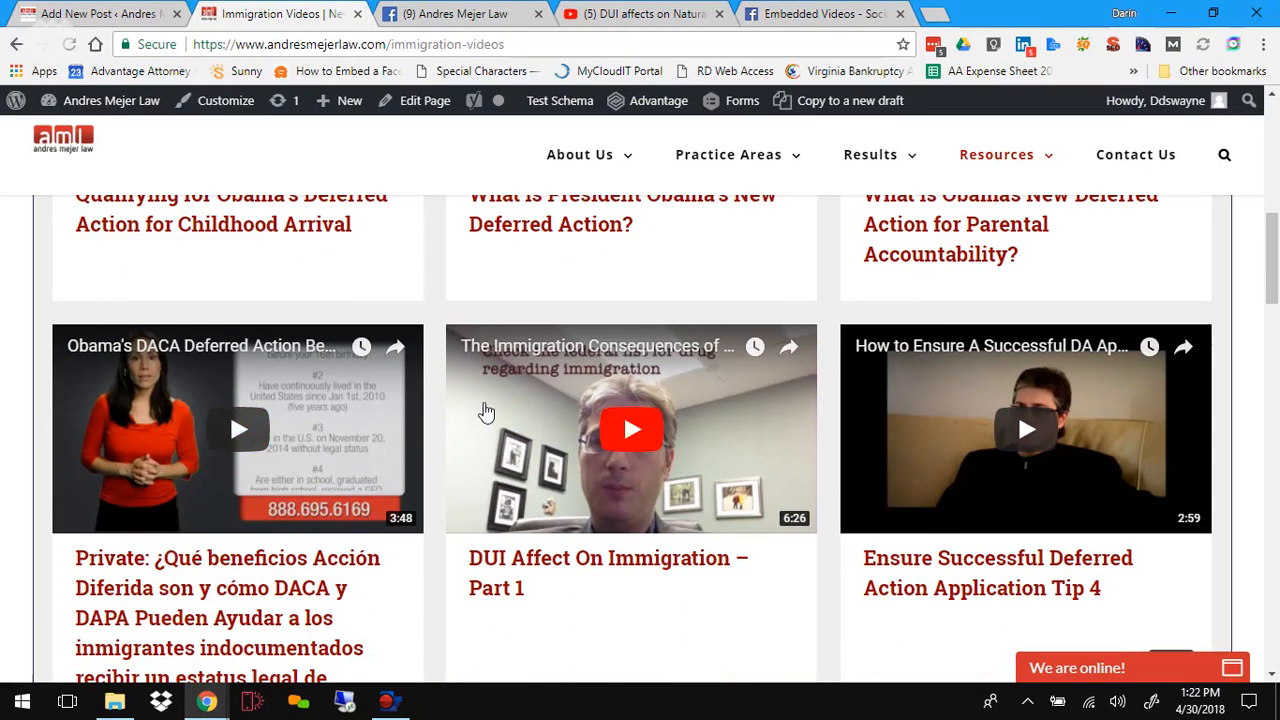
{"action": "scroll", "coordinate": [486, 411], "scroll_direction": "up", "scroll_amount": 5}
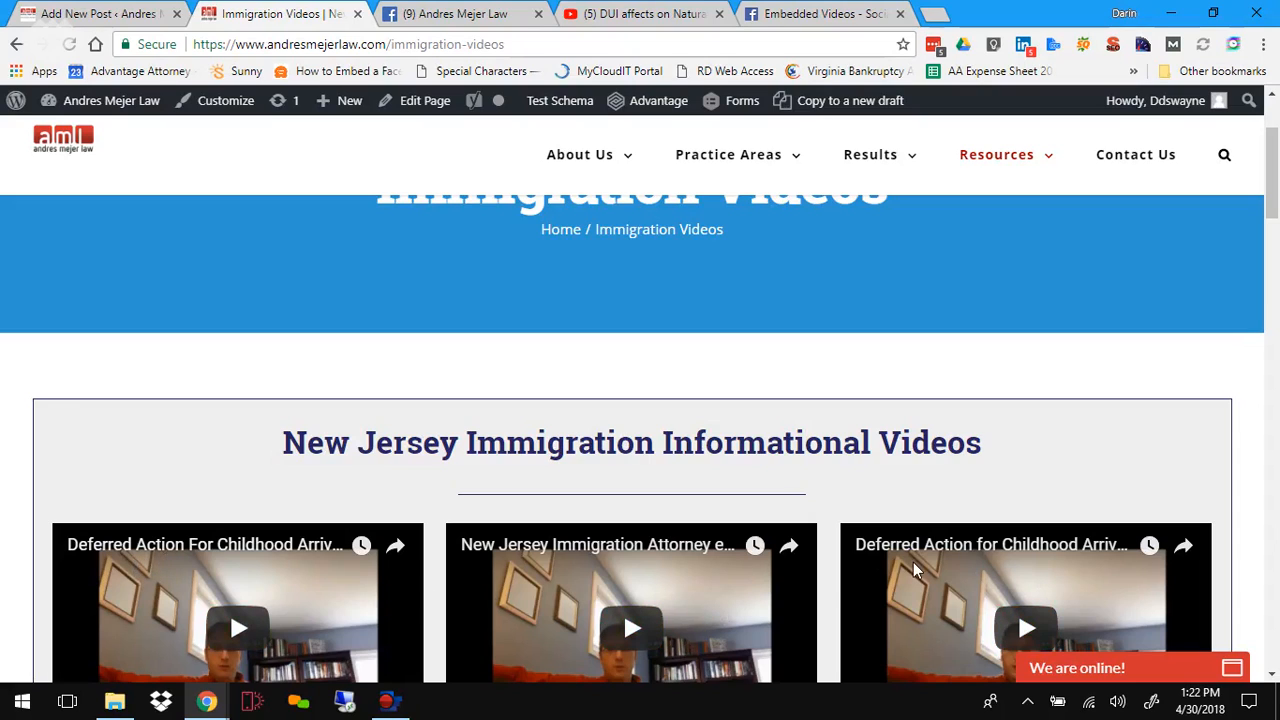
Step: Return to the post editor and review the post content and the Video Embed Code field
{"action": "left_click", "coordinate": [95, 14]}
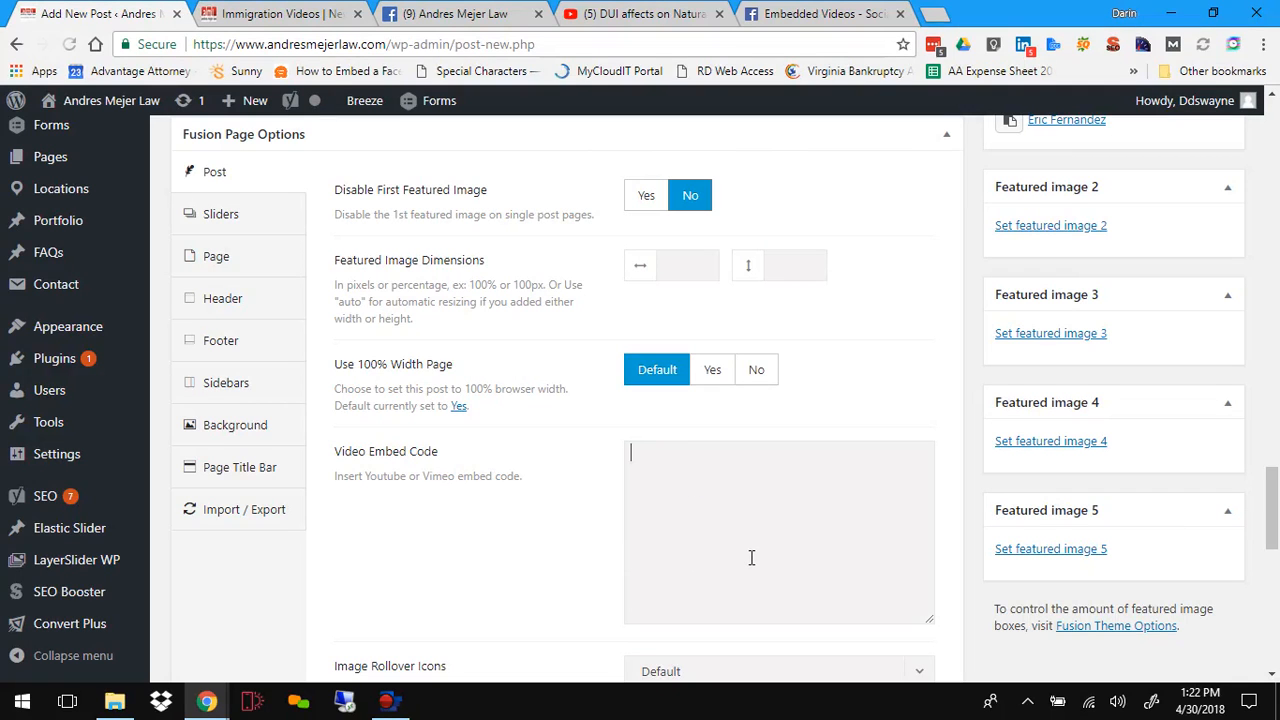
{"action": "scroll", "coordinate": [751, 557], "scroll_direction": "up", "scroll_amount": 12}
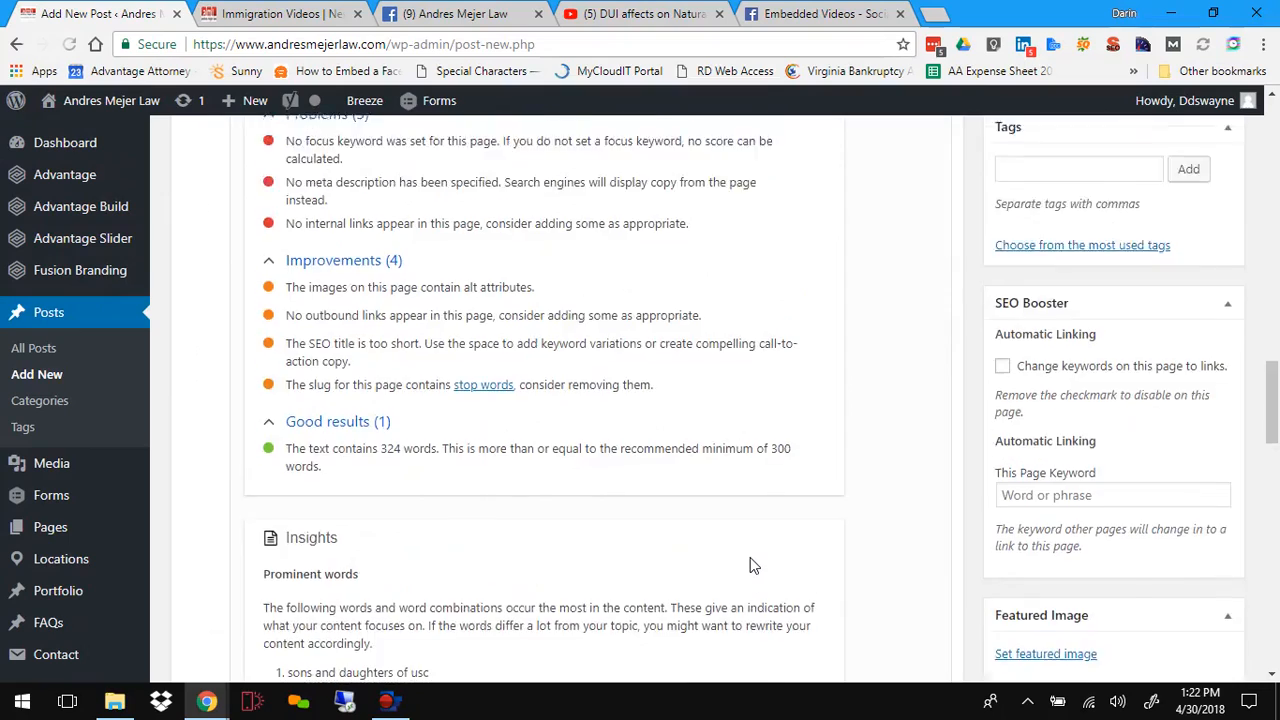
{"action": "scroll", "coordinate": [751, 563], "scroll_direction": "up", "scroll_amount": 10}
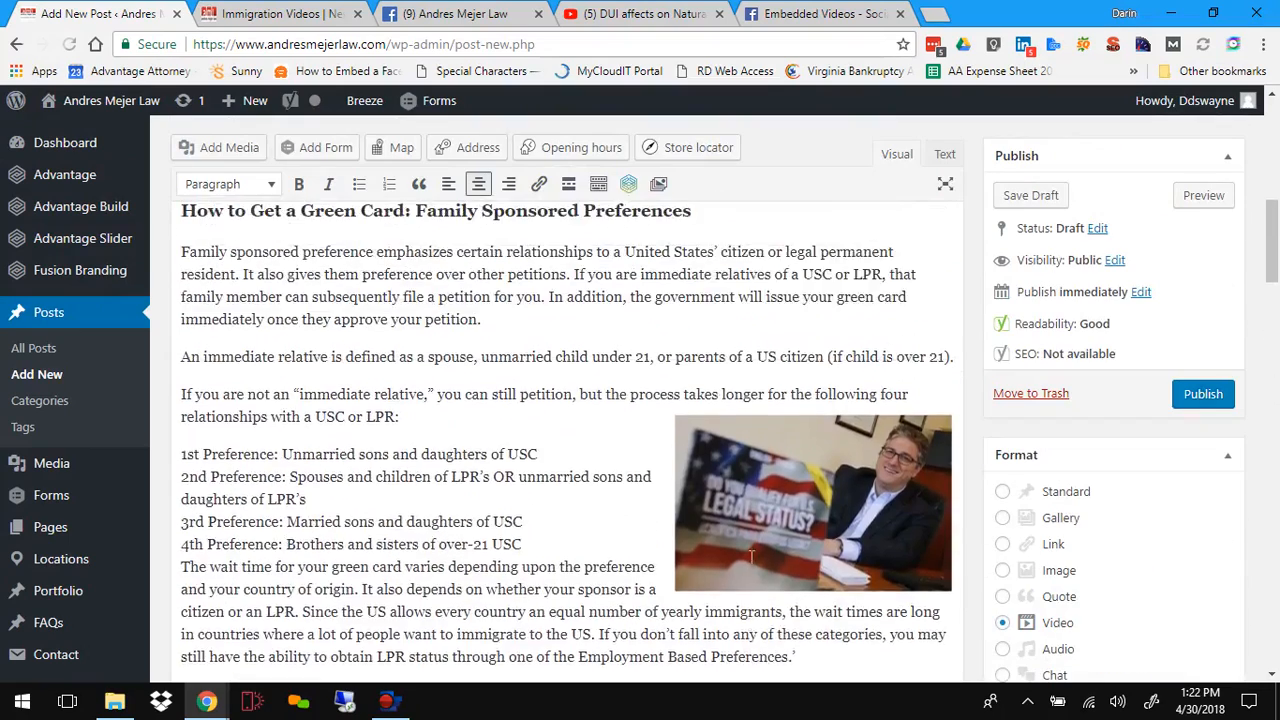
{"action": "scroll", "coordinate": [469, 533], "scroll_direction": "up", "scroll_amount": 4}
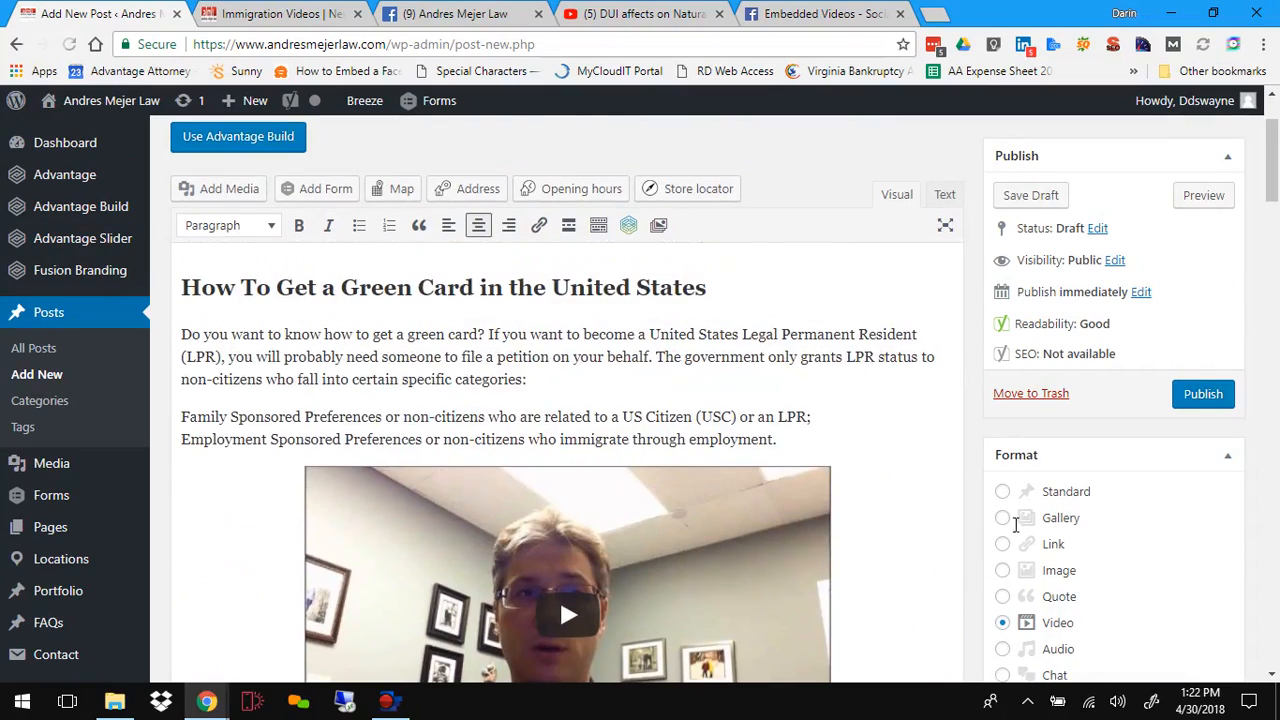
{"action": "scroll", "coordinate": [897, 550], "scroll_direction": "down", "scroll_amount": 15}
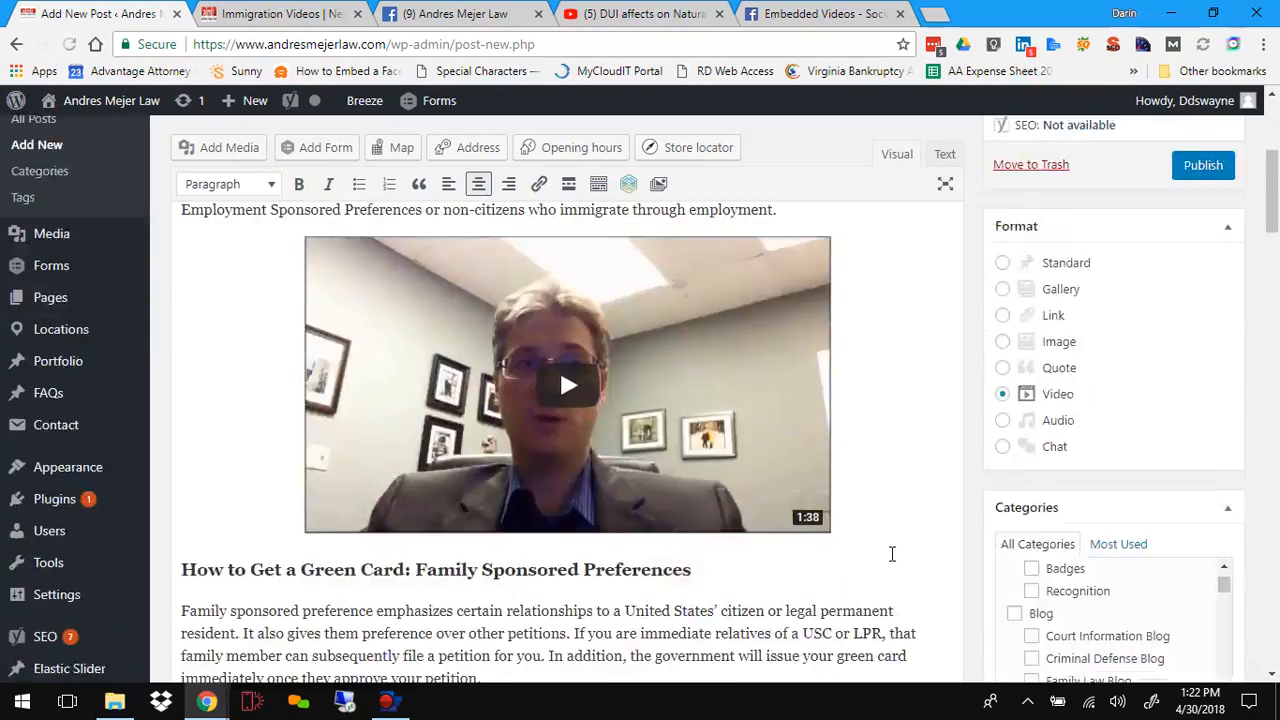
{"action": "scroll", "coordinate": [892, 567], "scroll_direction": "down", "scroll_amount": 4}
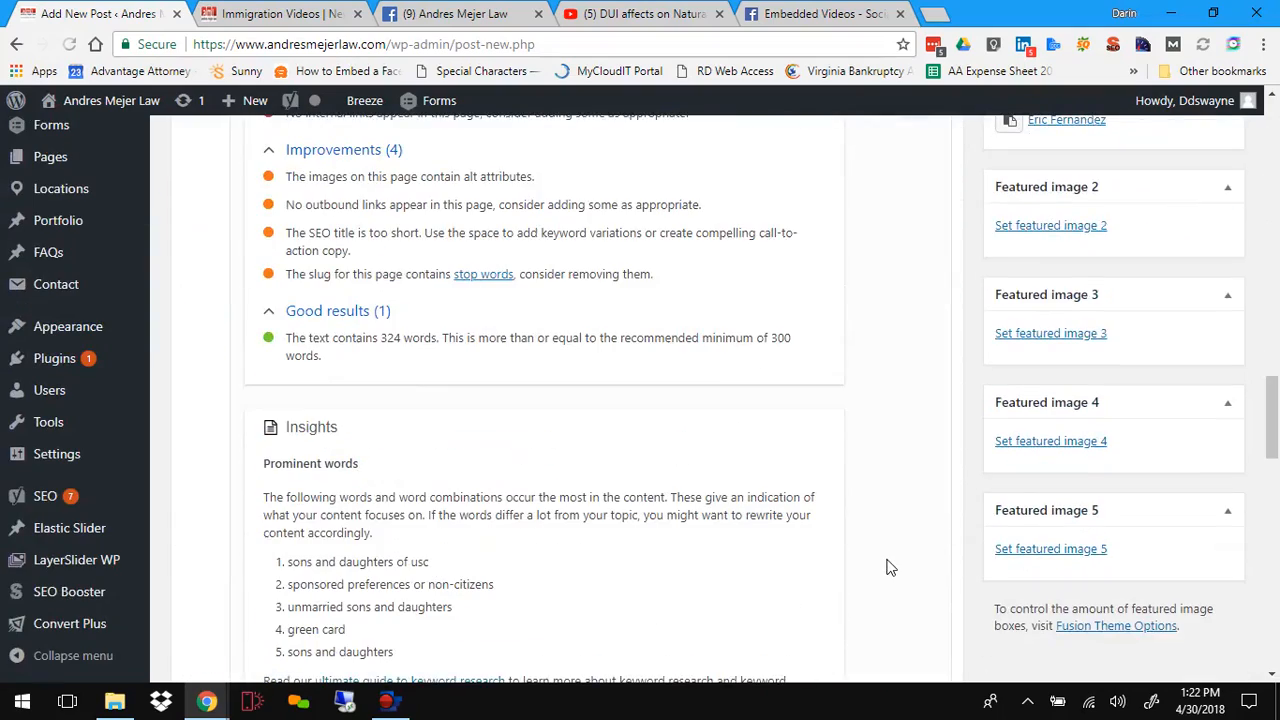
{"action": "scroll", "coordinate": [620, 552], "scroll_direction": "down", "scroll_amount": 4}
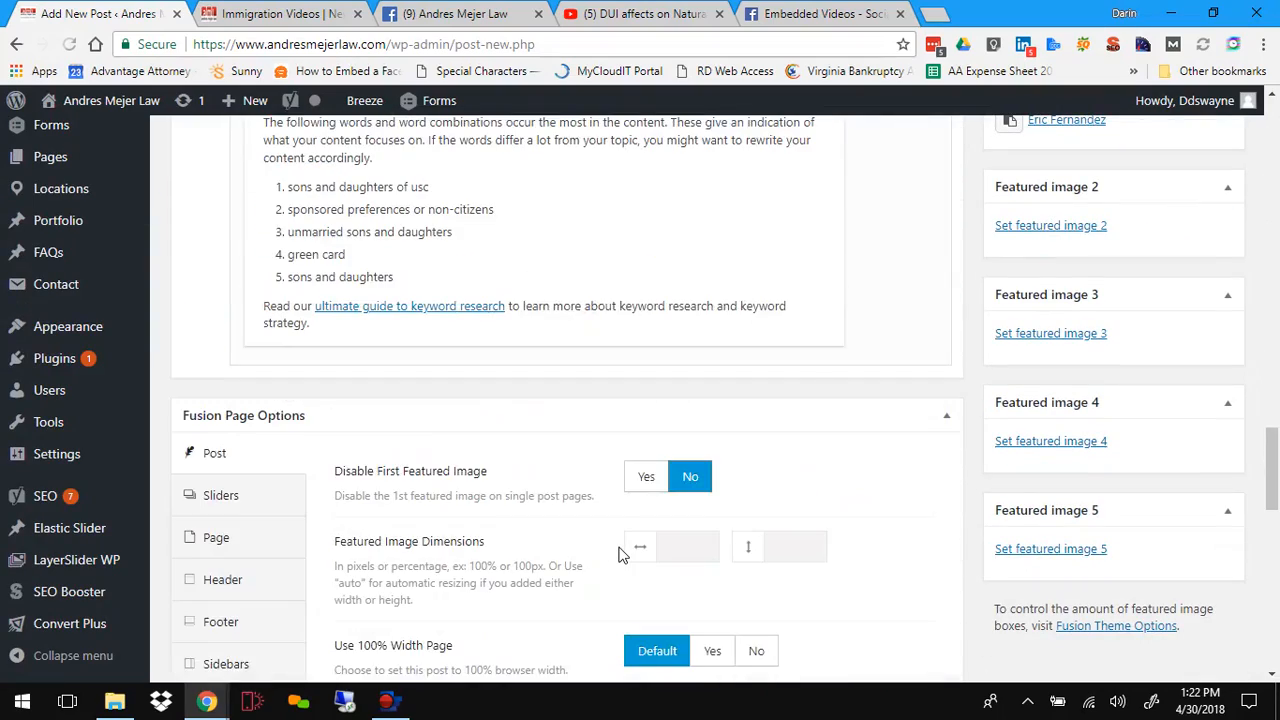
{"action": "scroll", "coordinate": [618, 555], "scroll_direction": "down", "scroll_amount": 3}
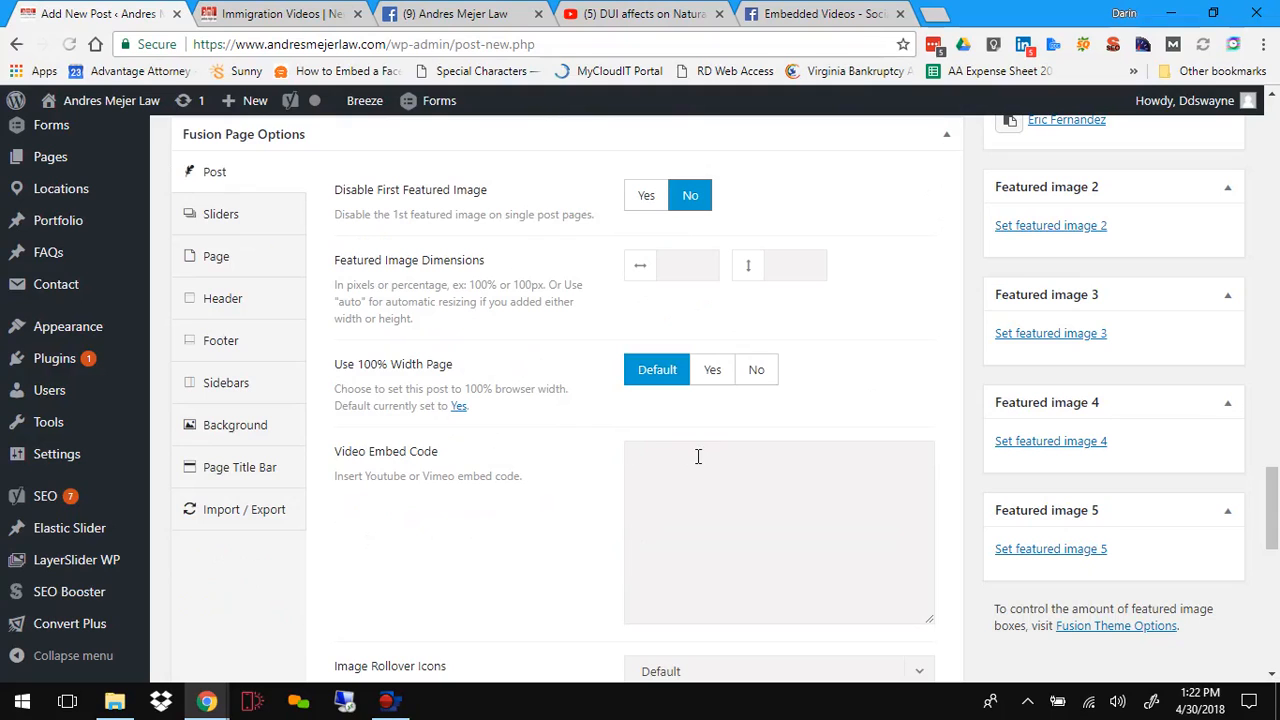
{"action": "scroll", "coordinate": [693, 477], "scroll_direction": "down", "scroll_amount": 1}
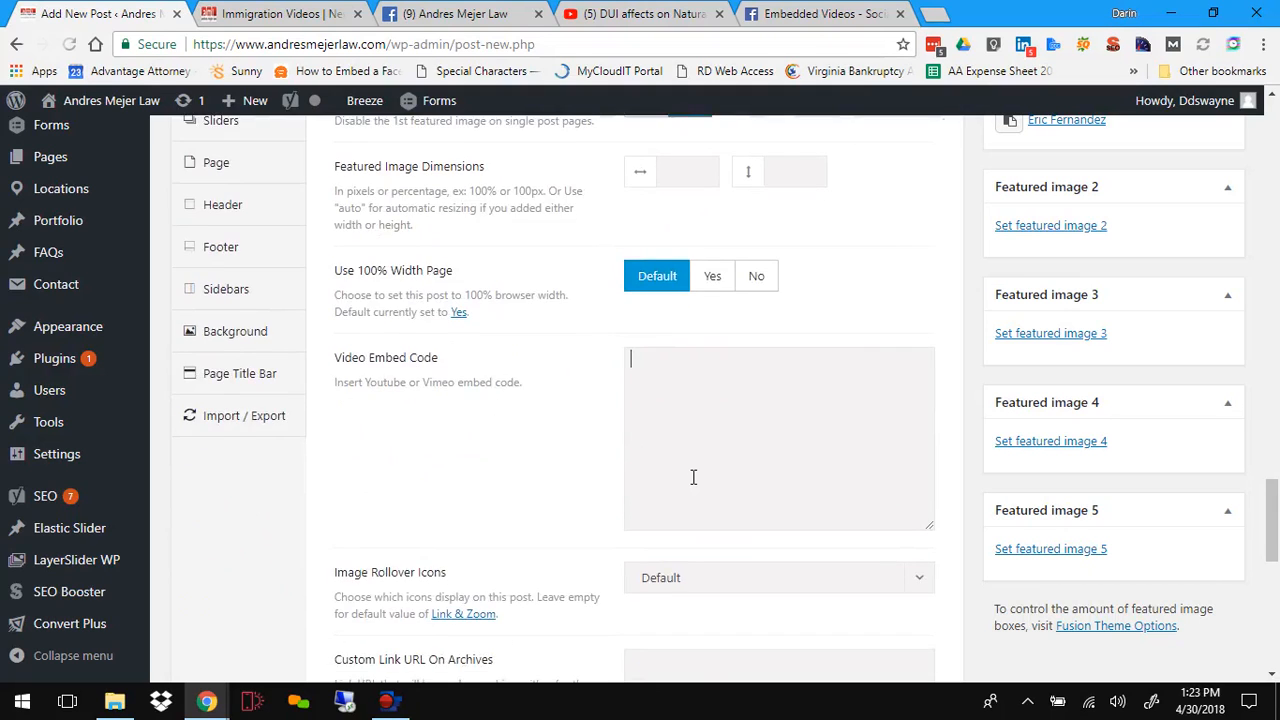
{"action": "scroll", "coordinate": [693, 477], "scroll_direction": "up", "scroll_amount": 2}
{"action": "scroll", "coordinate": [693, 477], "scroll_direction": "down", "scroll_amount": 1}
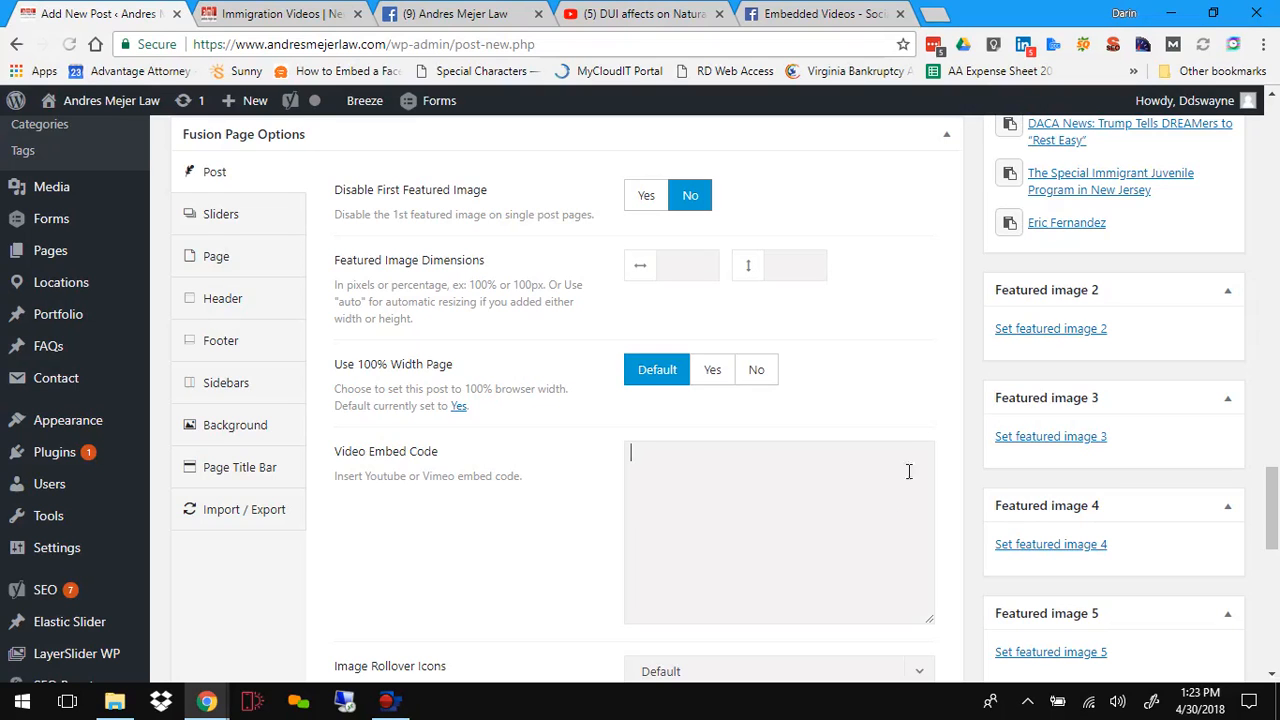
{"action": "scroll", "coordinate": [910, 424], "scroll_direction": "up", "scroll_amount": 4}
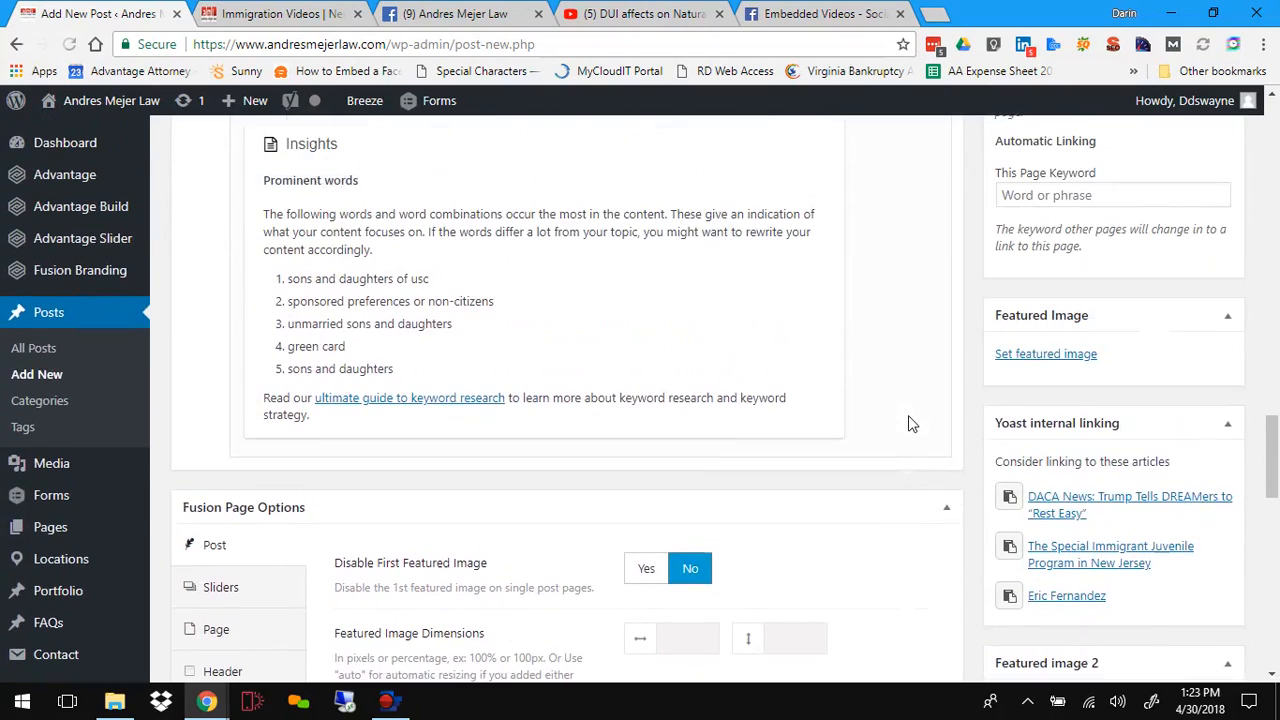
Step: Open the Featured Image dialog and scroll through the media library images
{"action": "left_click", "coordinate": [1057, 360]}
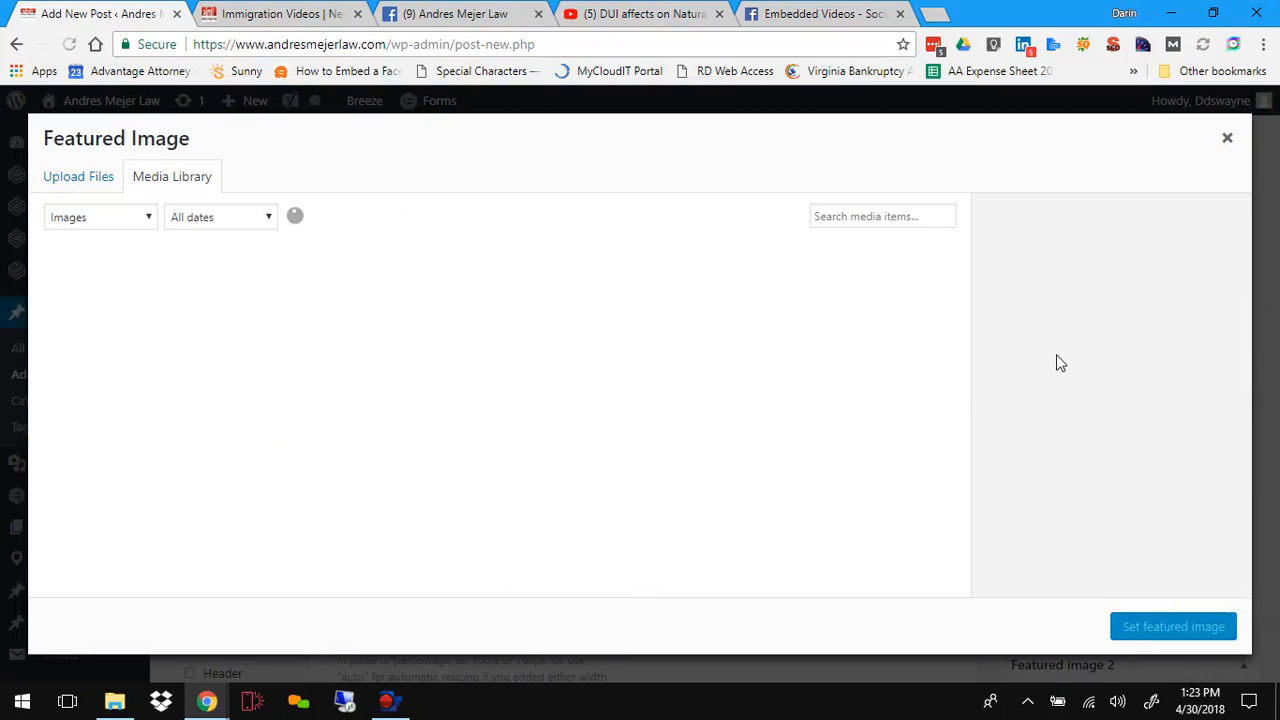
{"action": "scroll", "coordinate": [289, 443], "scroll_direction": "down", "scroll_amount": 3}
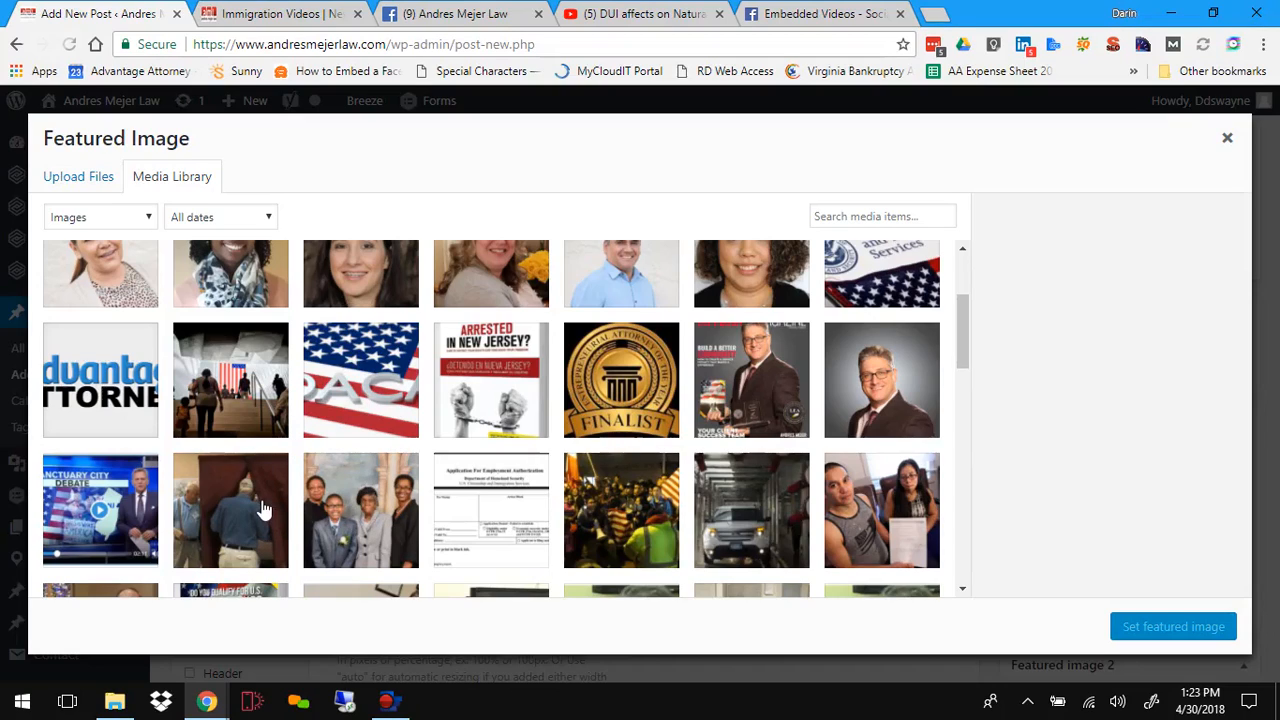
Step: Examine the featured images used by existing posts on the live blog page before returning to the dialog
{"action": "left_click", "coordinate": [285, 14]}
{"action": "scroll", "coordinate": [531, 500], "scroll_direction": "down", "scroll_amount": 3}
{"action": "scroll", "coordinate": [600, 400], "scroll_direction": "up", "scroll_amount": 2}
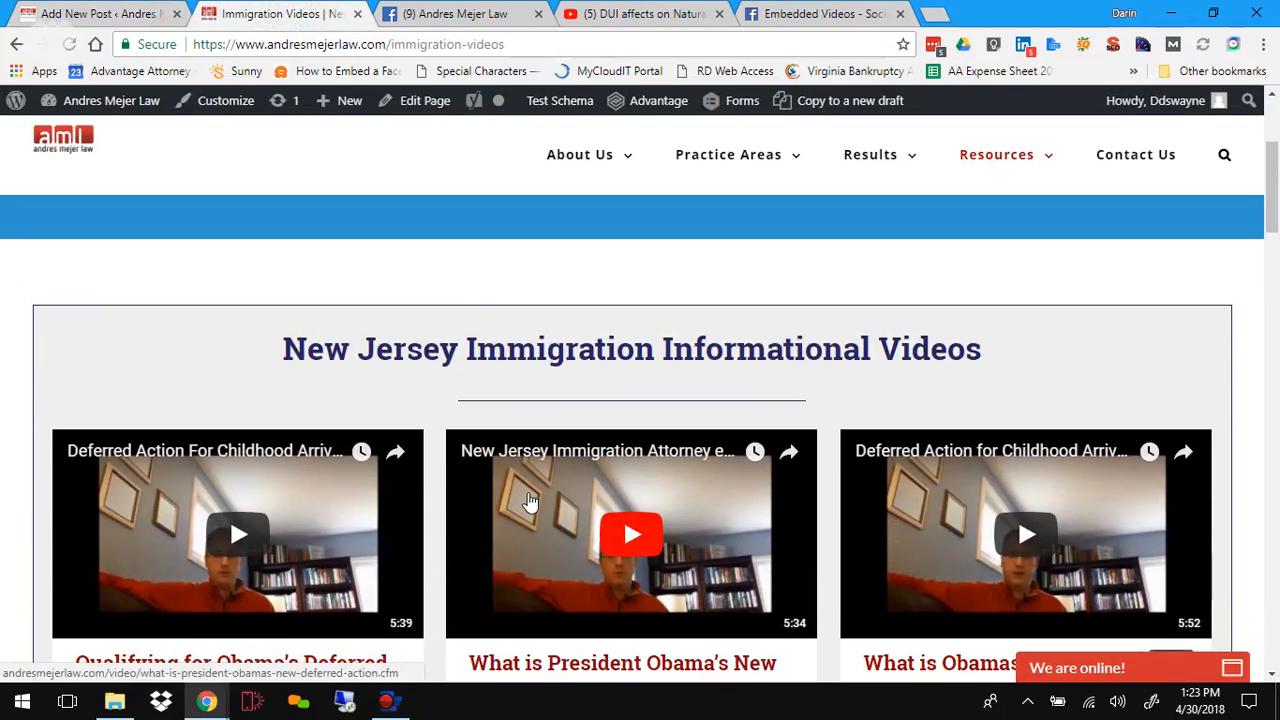
{"action": "mouse_move", "coordinate": [957, 160]}
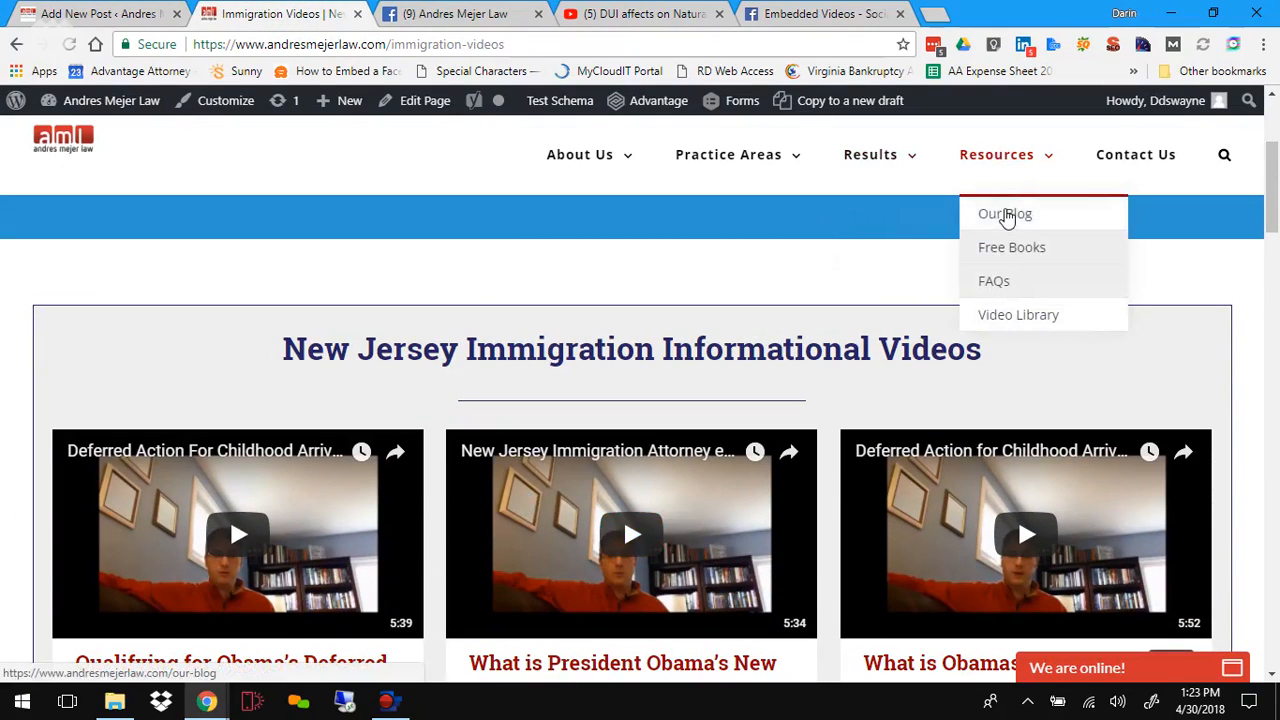
{"action": "left_click", "coordinate": [1005, 214]}
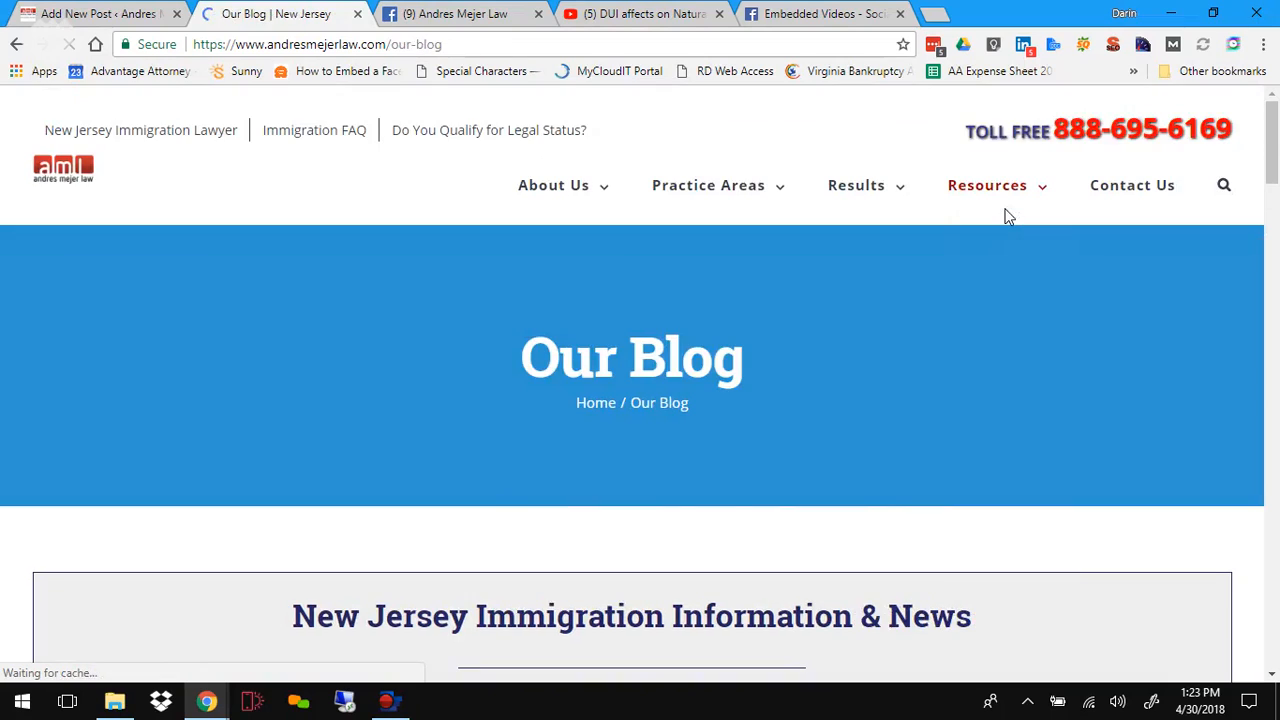
{"action": "scroll", "coordinate": [548, 500], "scroll_direction": "down", "scroll_amount": 4}
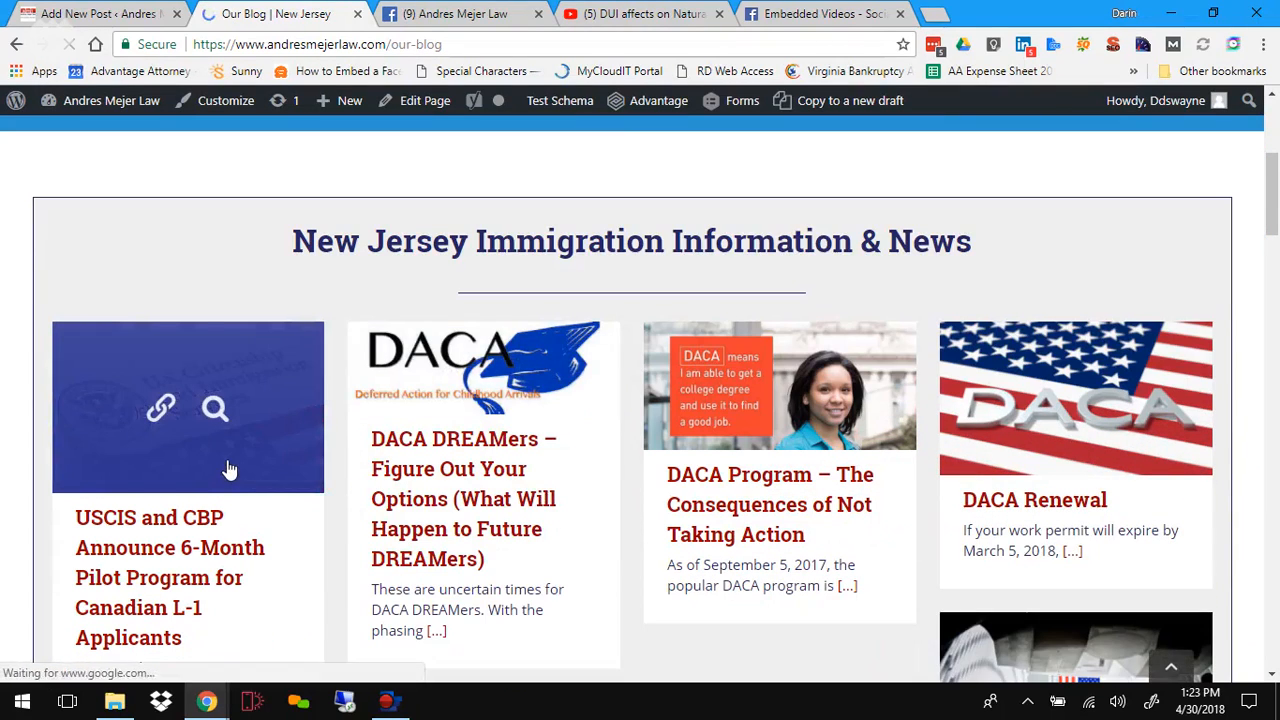
{"action": "scroll", "coordinate": [282, 340], "scroll_direction": "down", "scroll_amount": 1}
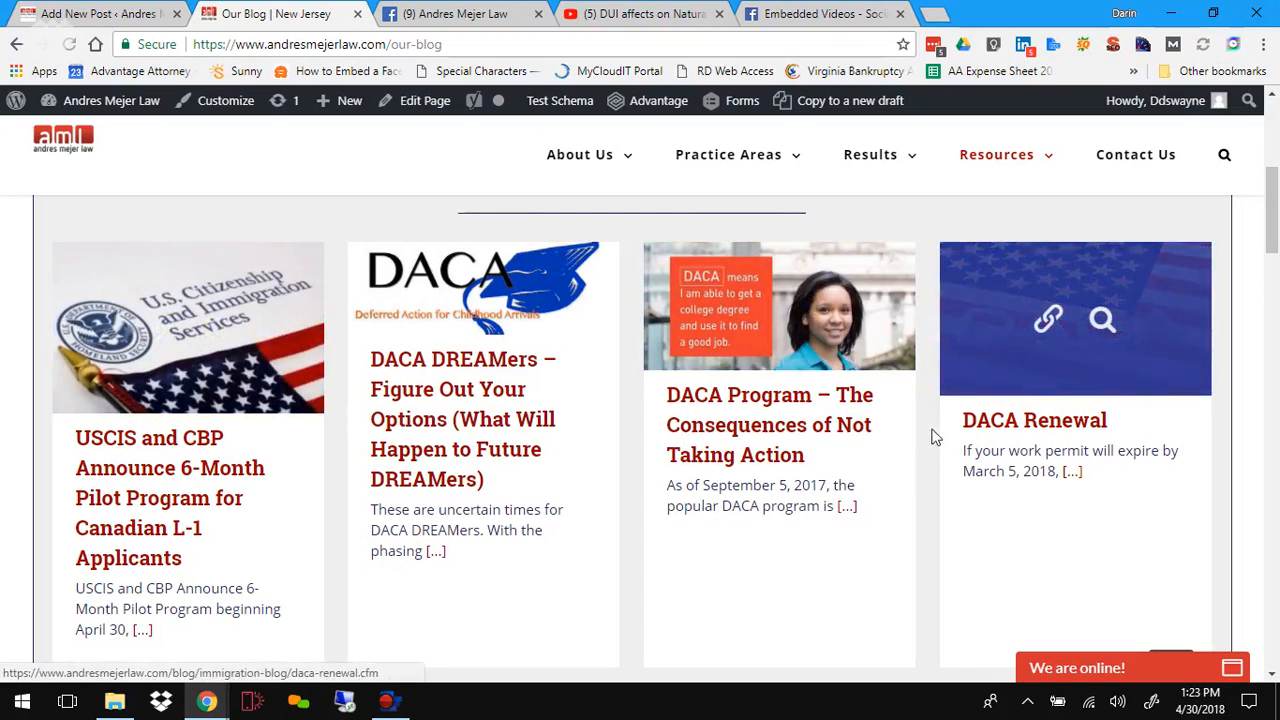
{"action": "scroll", "coordinate": [869, 491], "scroll_direction": "down", "scroll_amount": 1}
{"action": "scroll", "coordinate": [869, 491], "scroll_direction": "down", "scroll_amount": 4}
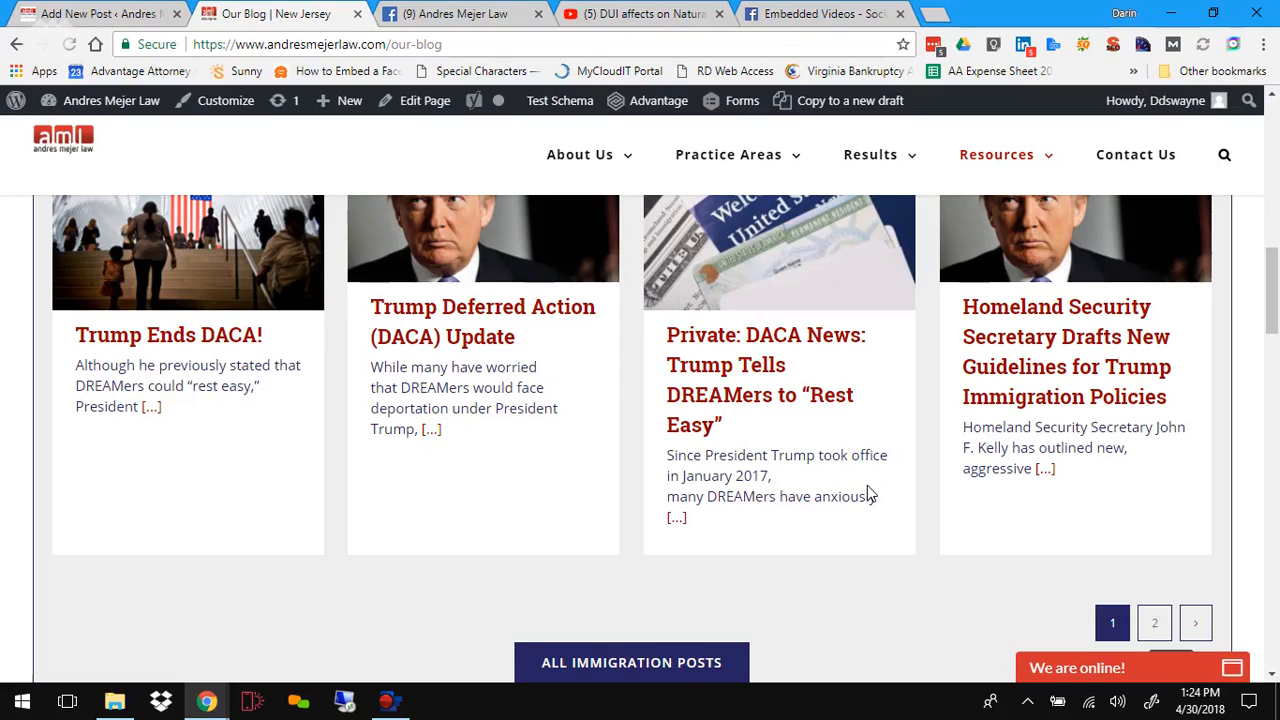
{"action": "scroll", "coordinate": [568, 467], "scroll_direction": "up", "scroll_amount": 1}
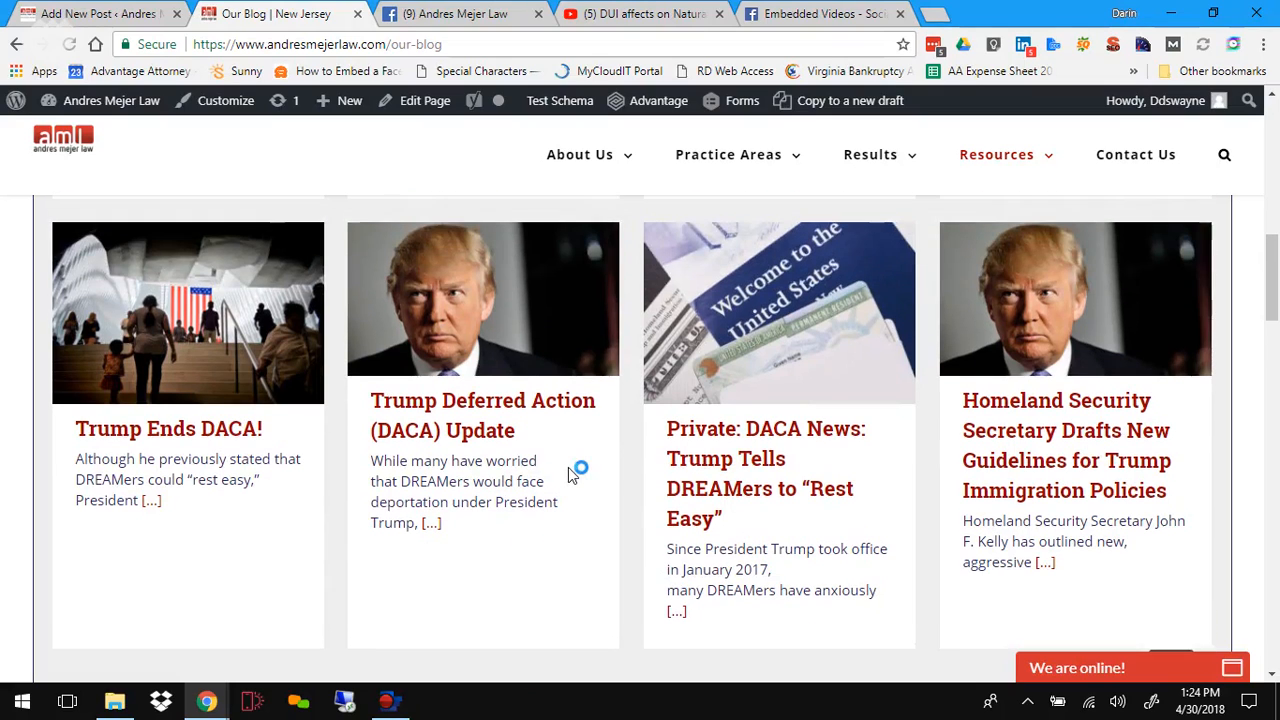
{"action": "mouse_move", "coordinate": [305, 320]}
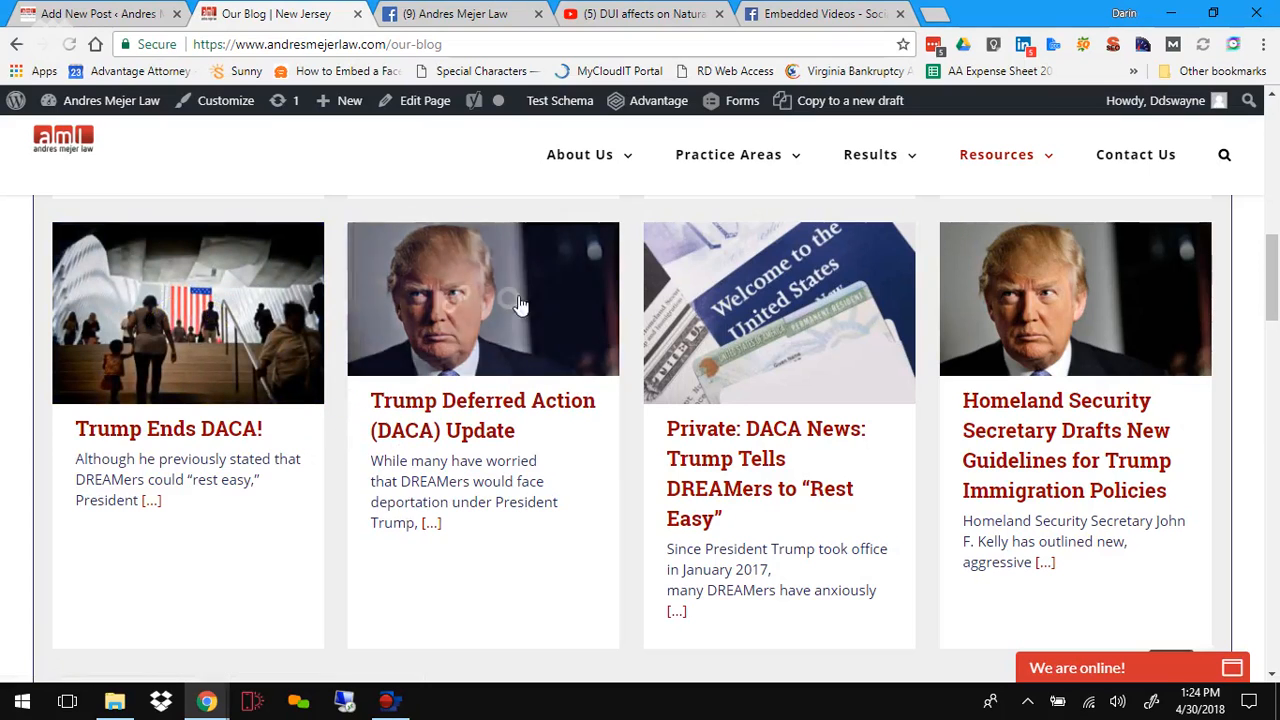
{"action": "scroll", "coordinate": [993, 428], "scroll_direction": "up", "scroll_amount": 4}
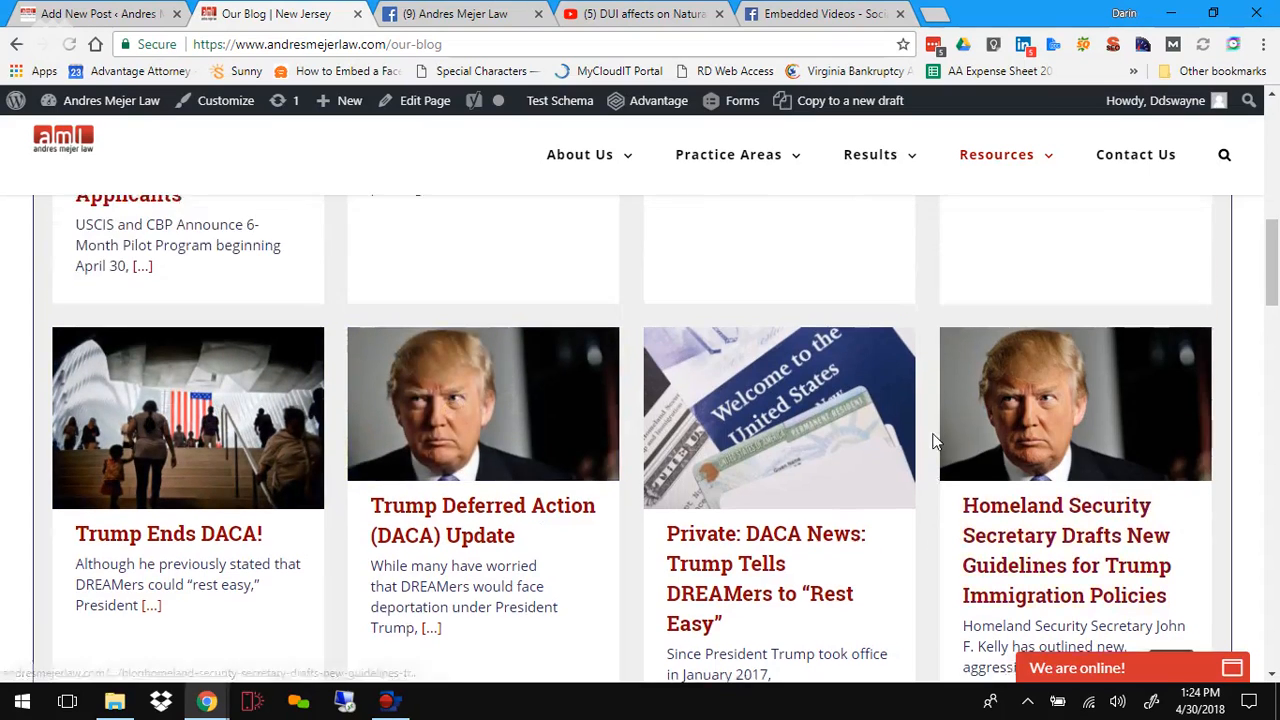
{"action": "left_click", "coordinate": [82, 13]}
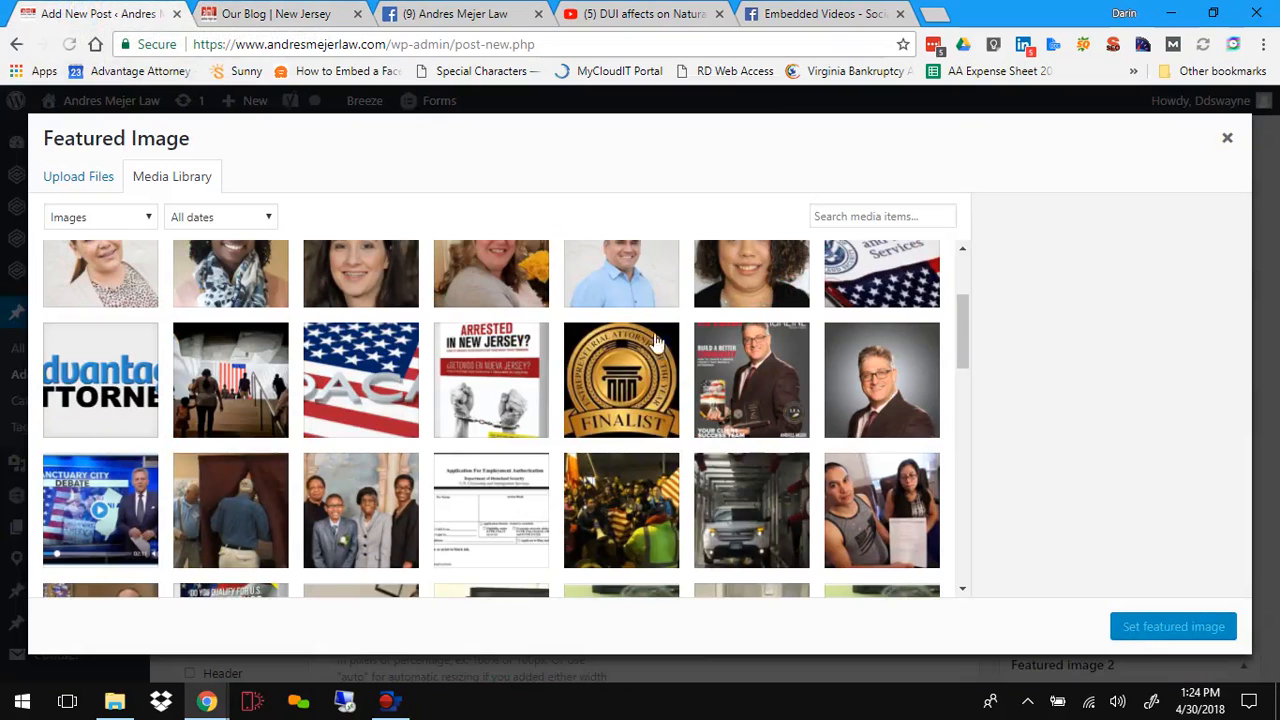
Step: Close the Featured Image dialog without setting an image and review the post content back up to its title
{"action": "left_click", "coordinate": [84, 184]}
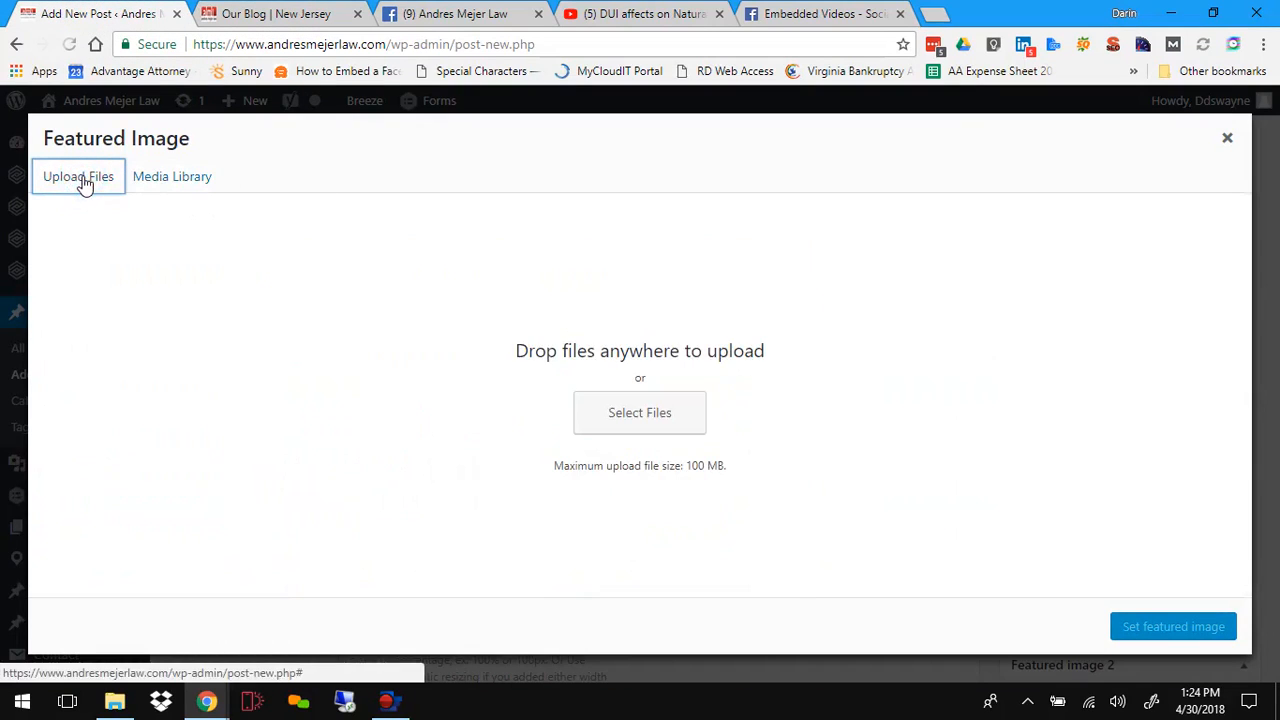
{"action": "left_click", "coordinate": [1229, 141]}
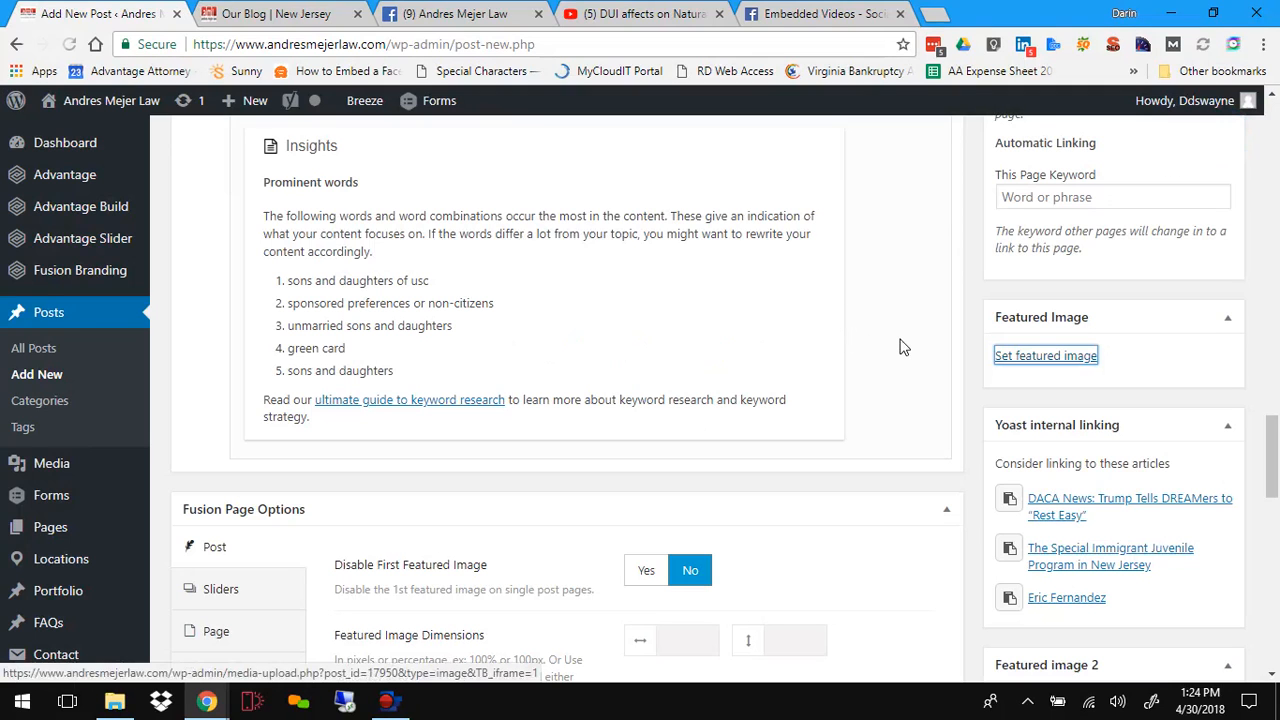
{"action": "scroll", "coordinate": [897, 346], "scroll_direction": "up", "scroll_amount": 7}
{"action": "scroll", "coordinate": [900, 346], "scroll_direction": "up", "scroll_amount": 3}
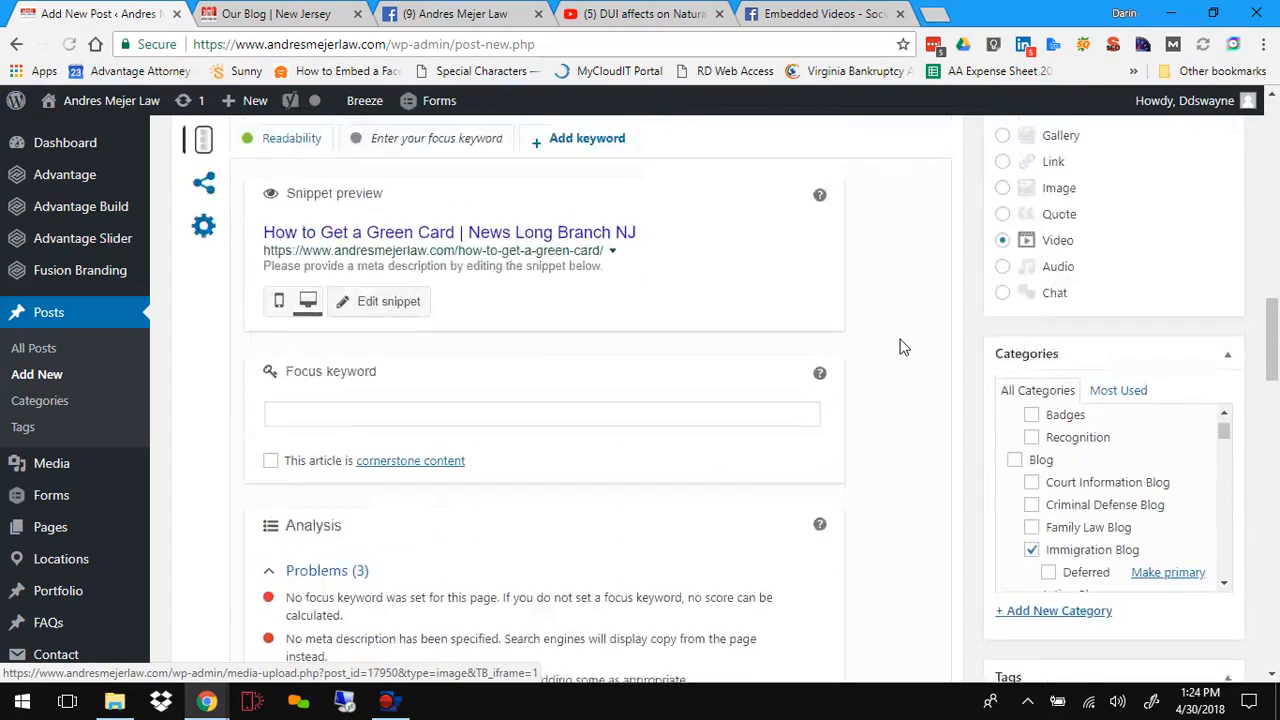
{"action": "scroll", "coordinate": [903, 393], "scroll_direction": "up", "scroll_amount": 10}
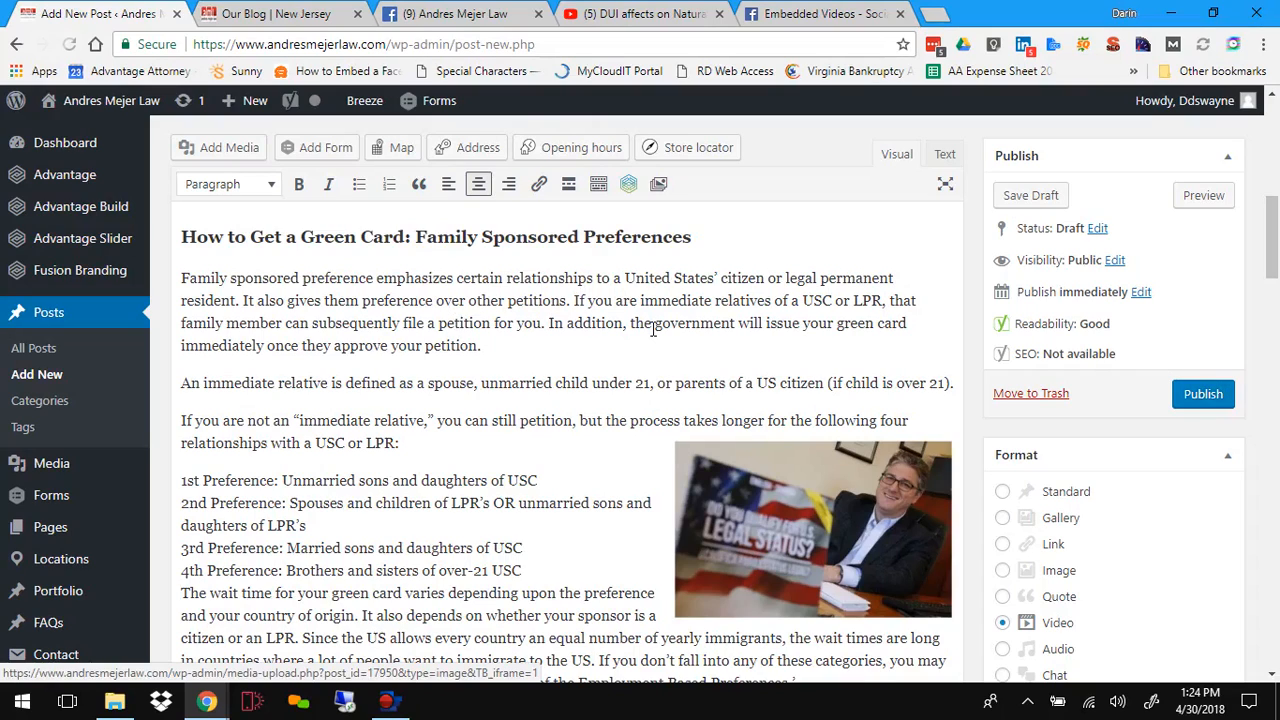
{"action": "scroll", "coordinate": [653, 330], "scroll_direction": "up", "scroll_amount": 10}
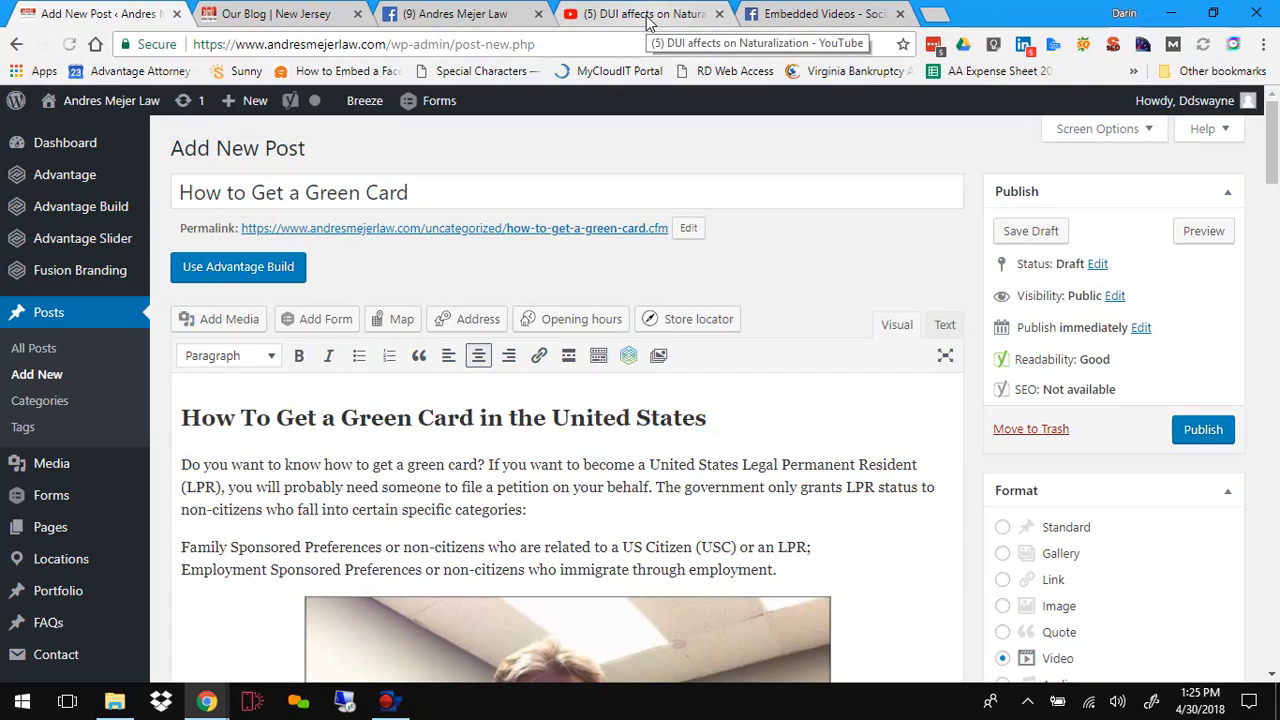
Step: Check the blog and Facebook tabs, close the Facebook Embed Video dialog, and return to the post editor
{"action": "left_click", "coordinate": [263, 12]}
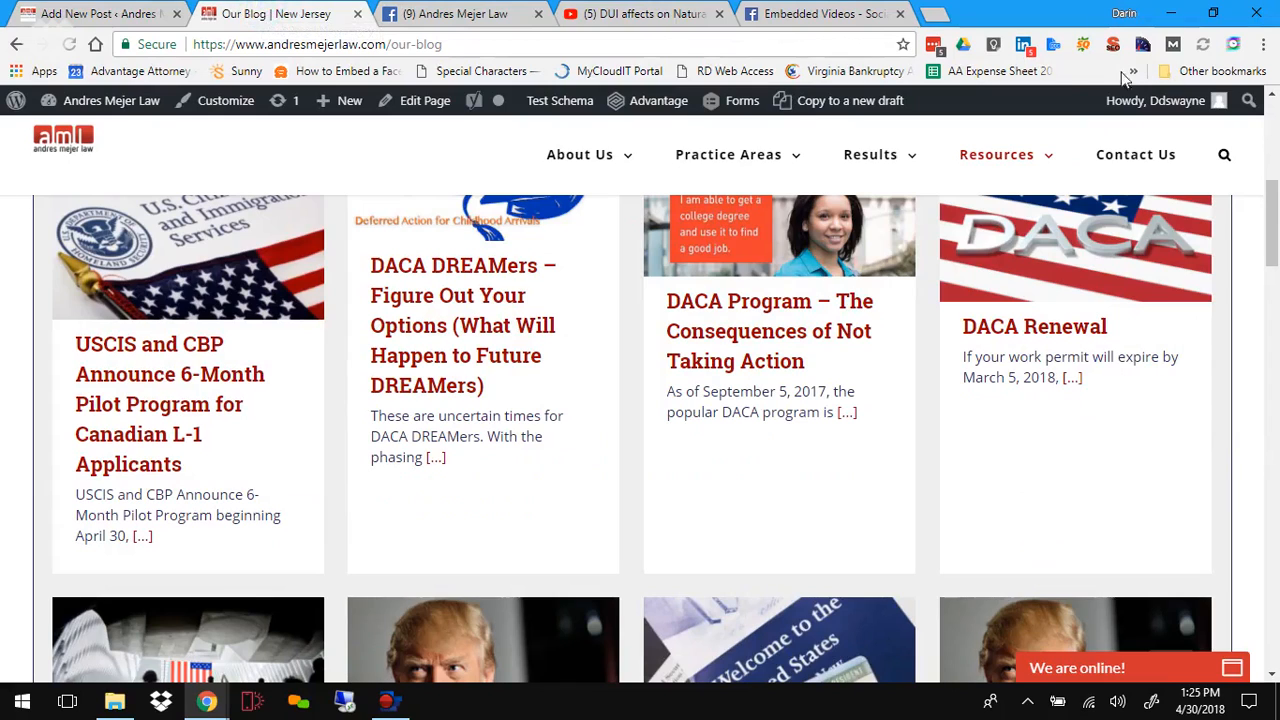
{"action": "left_click", "coordinate": [440, 14]}
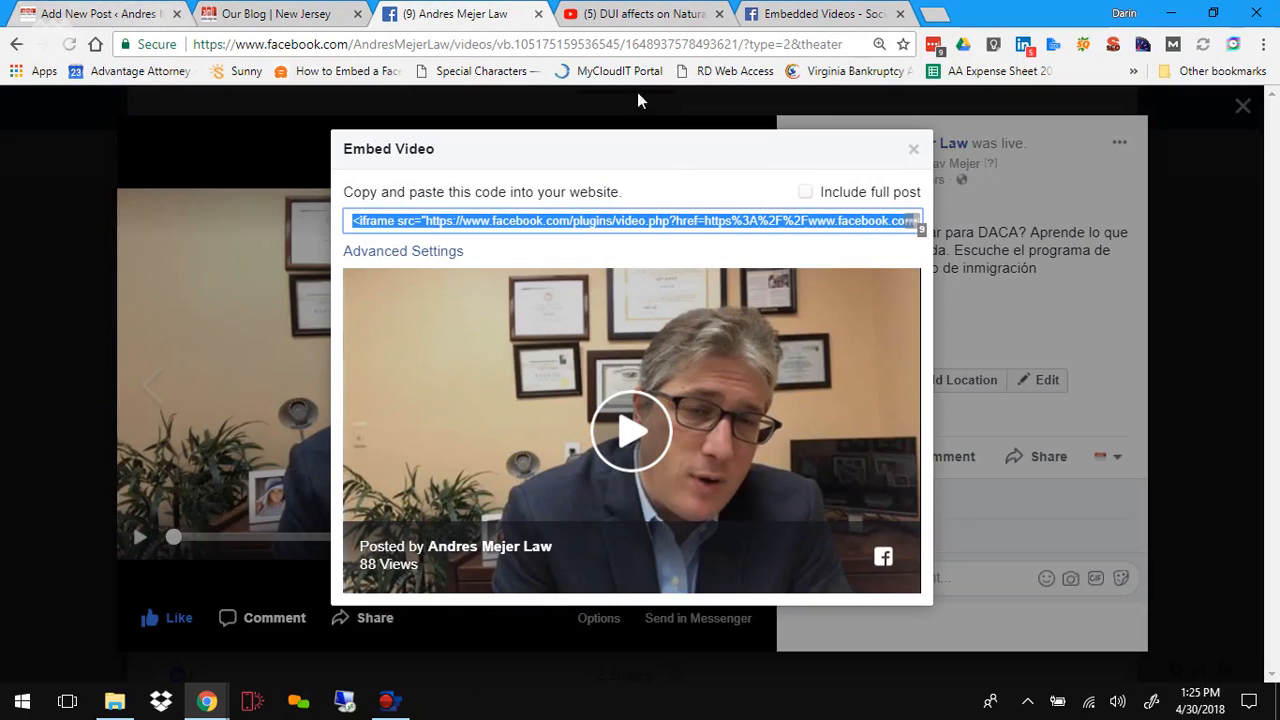
{"action": "left_click", "coordinate": [912, 152]}
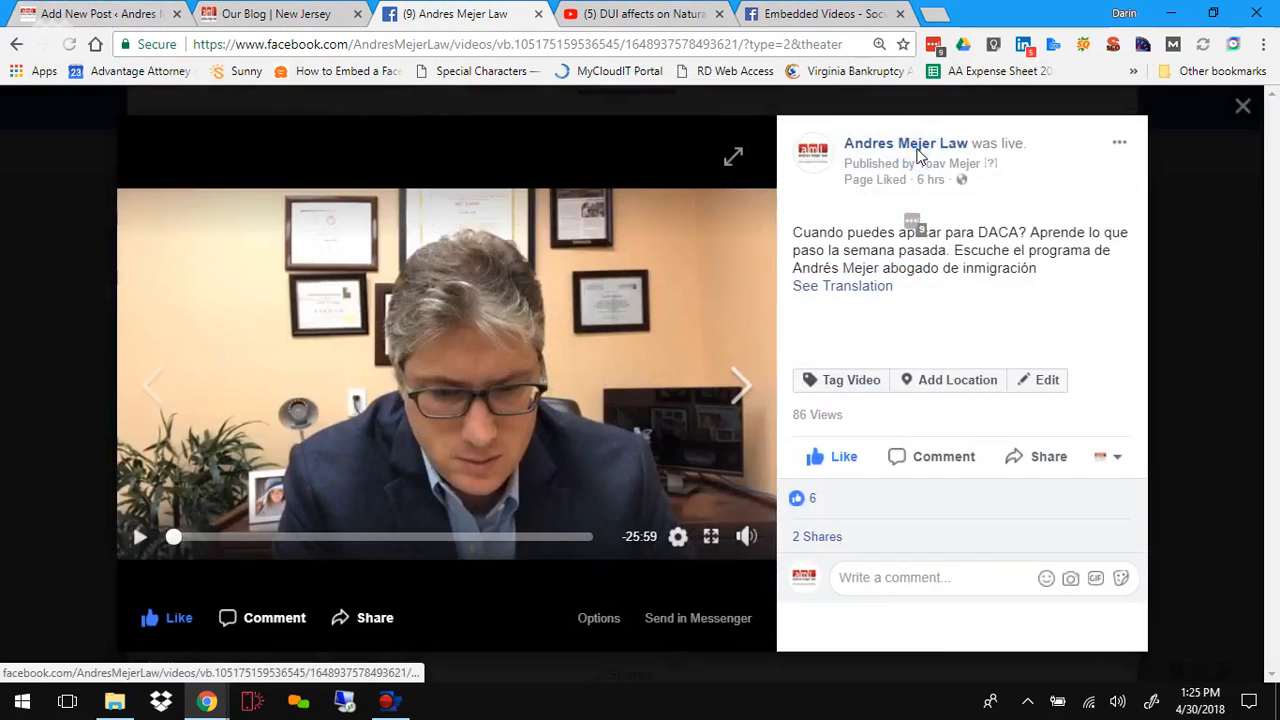
{"action": "left_click", "coordinate": [83, 17]}
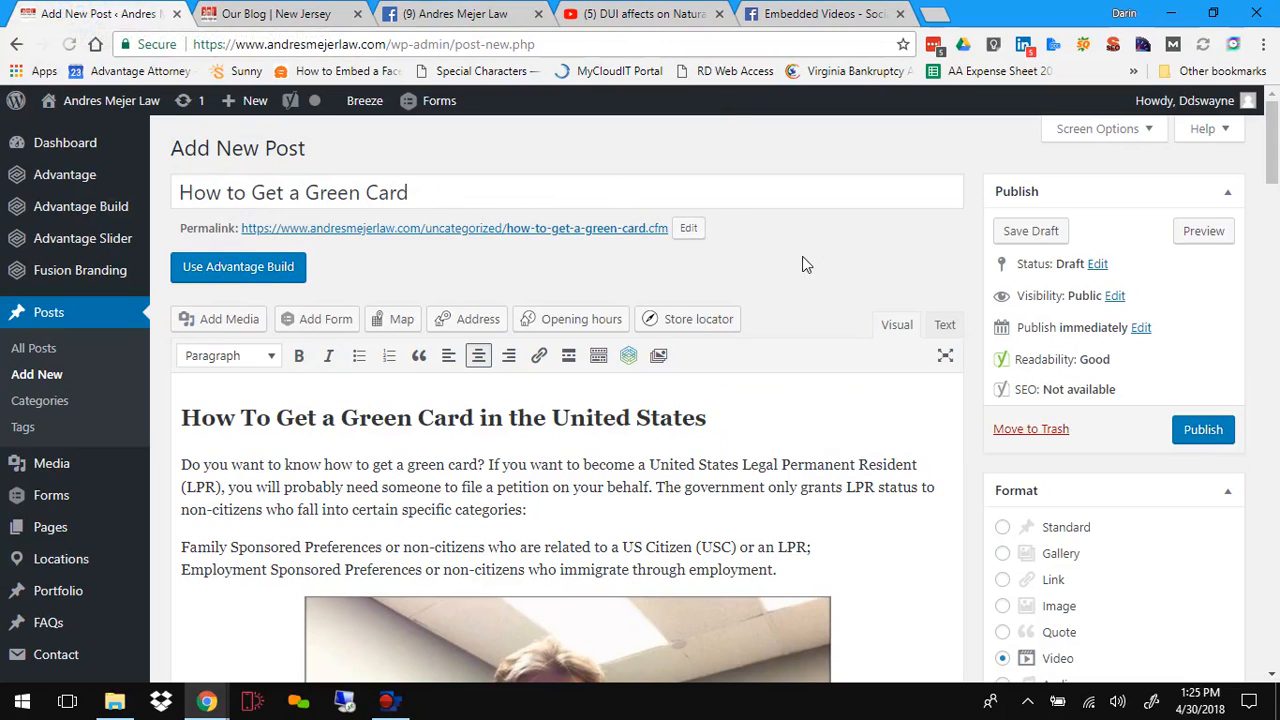
Step: Review the post editor from the content down to the featured image boxes and back to the title
{"action": "scroll", "coordinate": [802, 264], "scroll_direction": "down", "scroll_amount": 7}
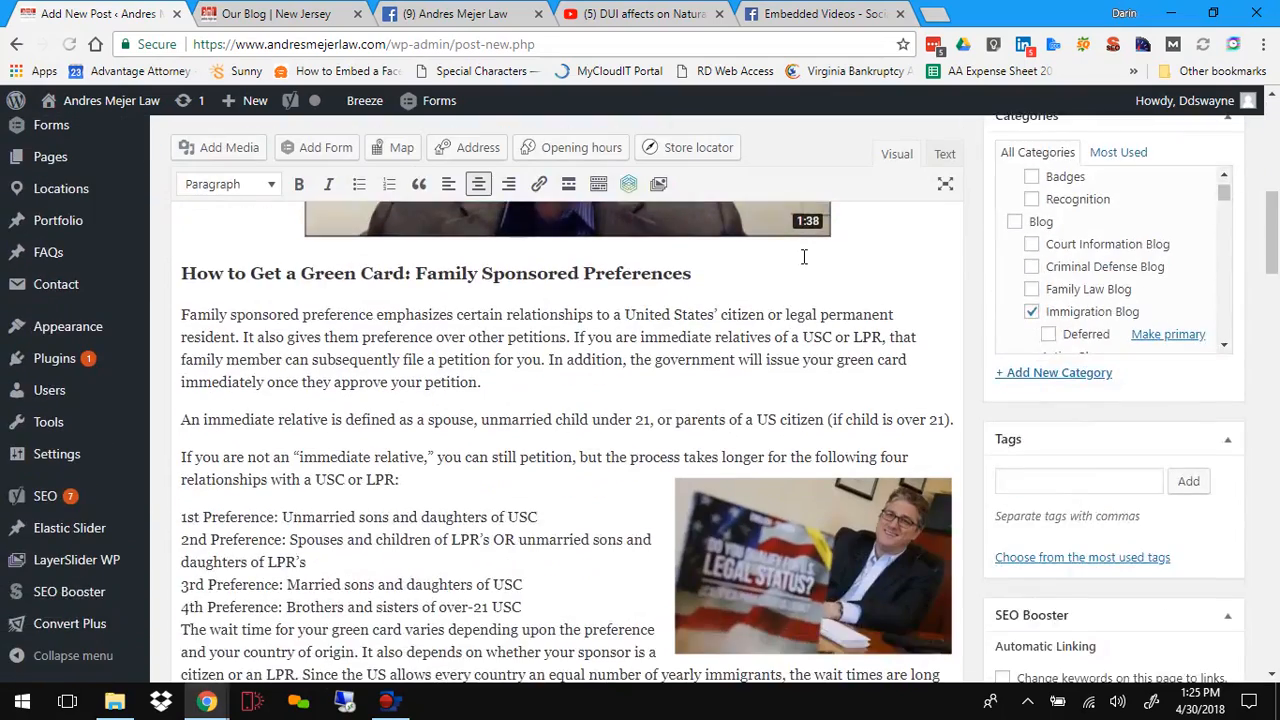
{"action": "scroll", "coordinate": [803, 257], "scroll_direction": "down", "scroll_amount": 3}
{"action": "scroll", "coordinate": [515, 327], "scroll_direction": "down", "scroll_amount": 4}
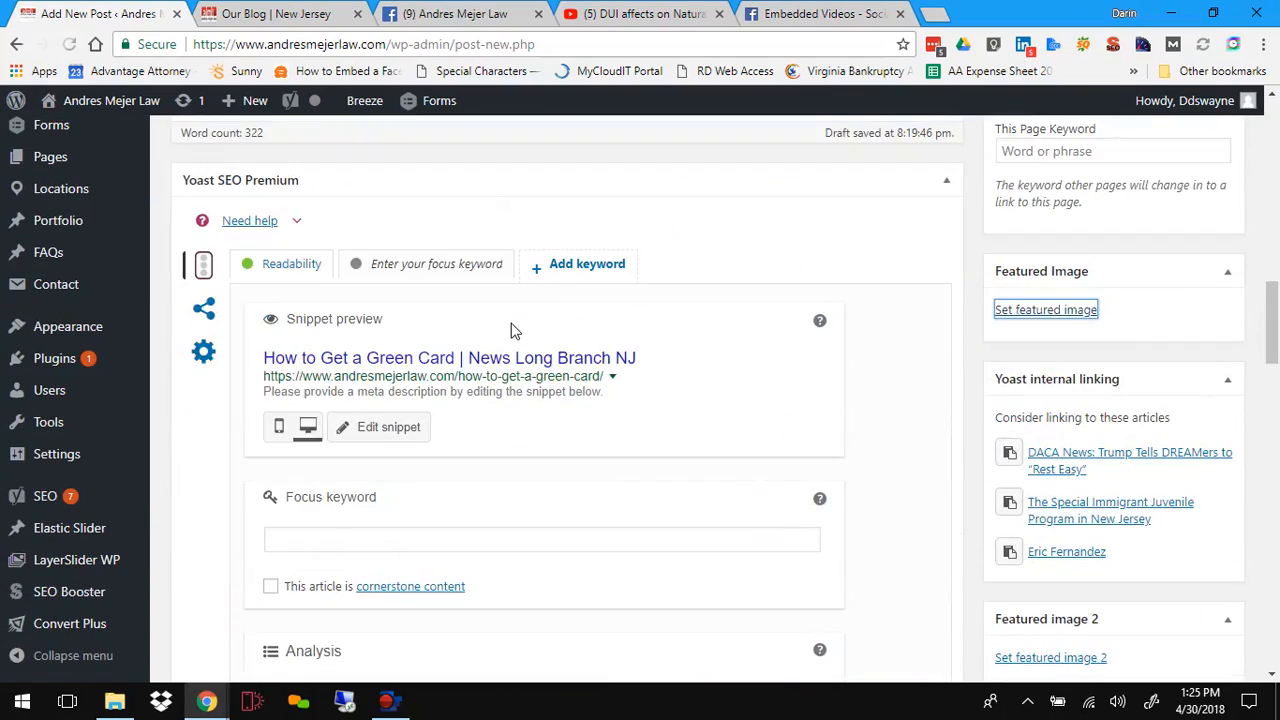
{"action": "scroll", "coordinate": [512, 330], "scroll_direction": "down", "scroll_amount": 4}
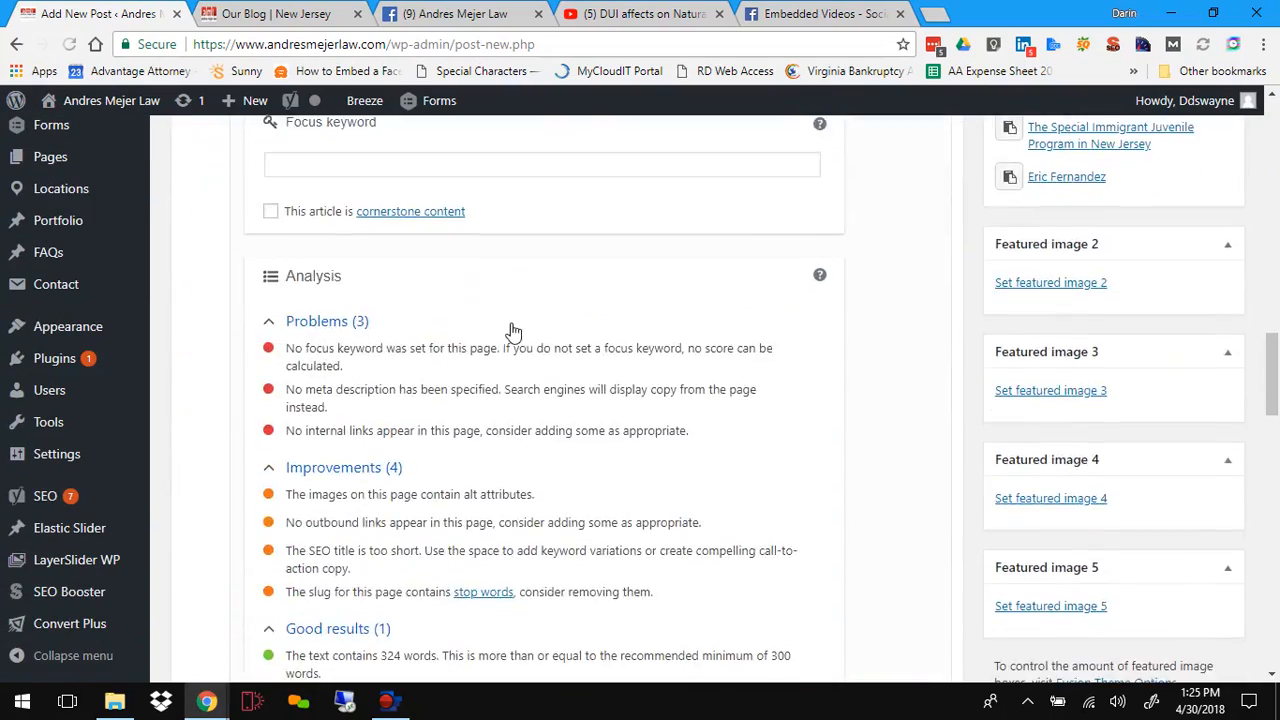
{"action": "scroll", "coordinate": [511, 330], "scroll_direction": "up", "scroll_amount": 12}
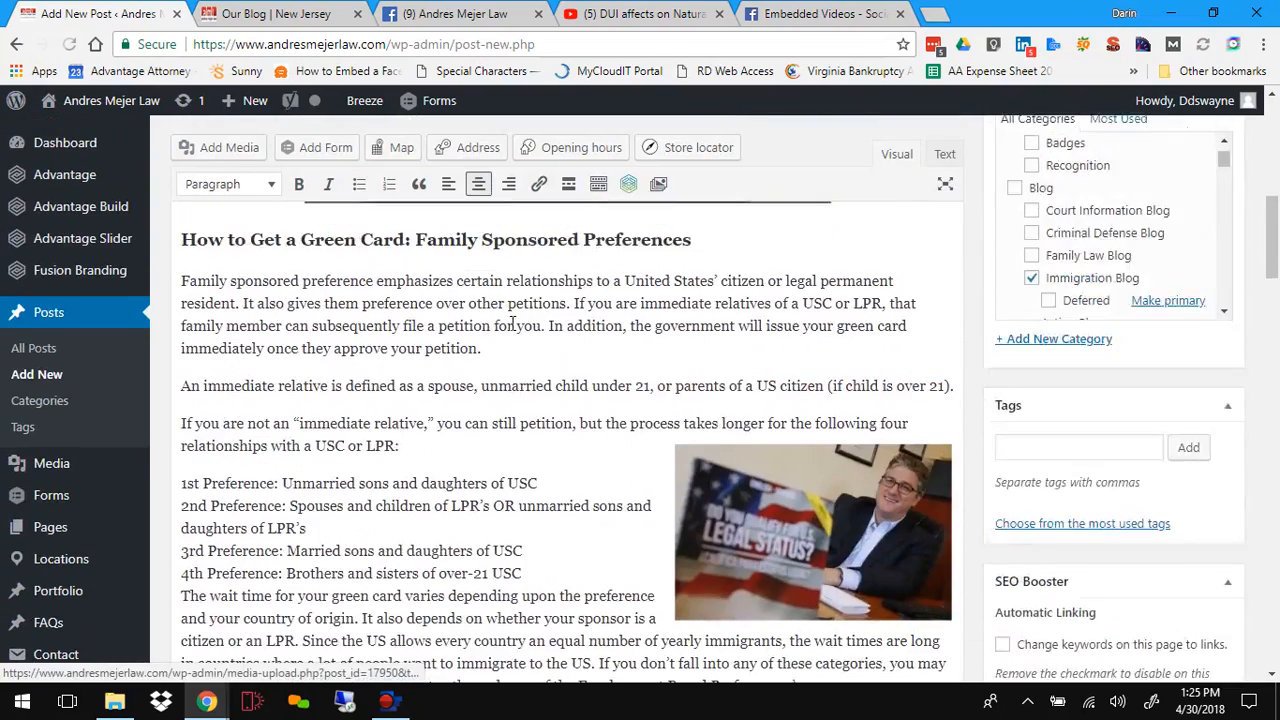
{"action": "scroll", "coordinate": [511, 323], "scroll_direction": "up", "scroll_amount": 4}
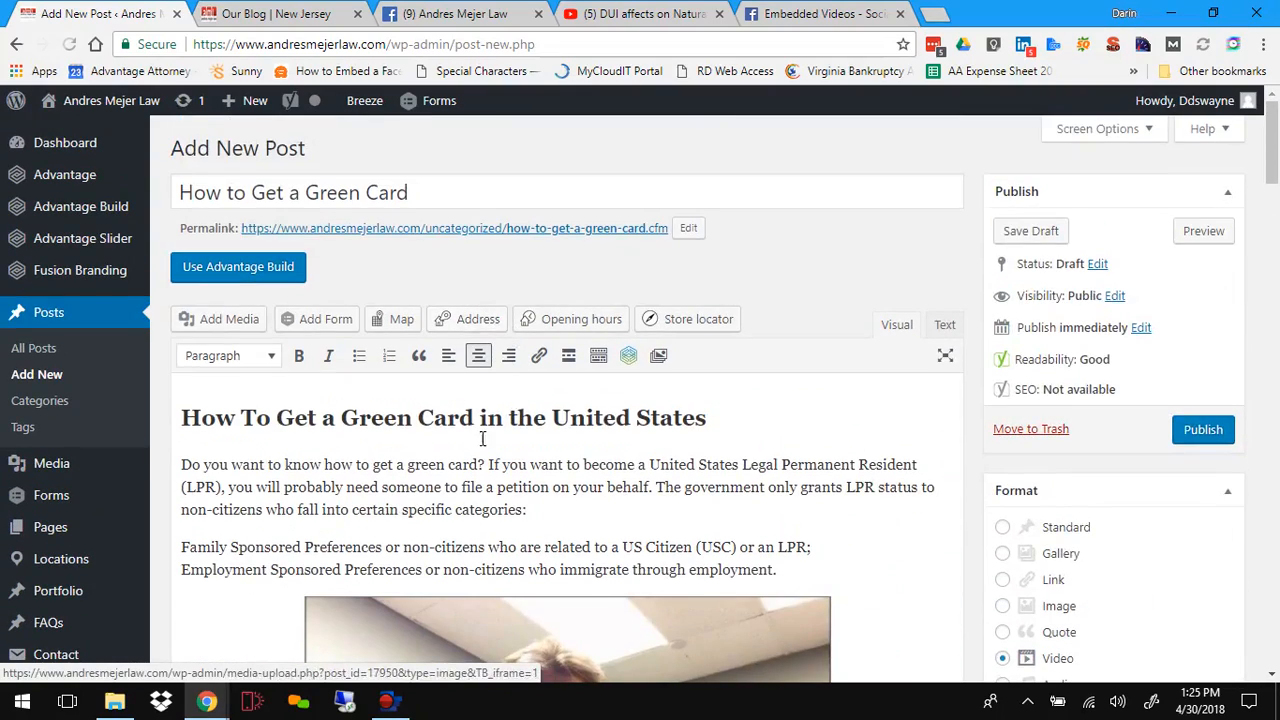